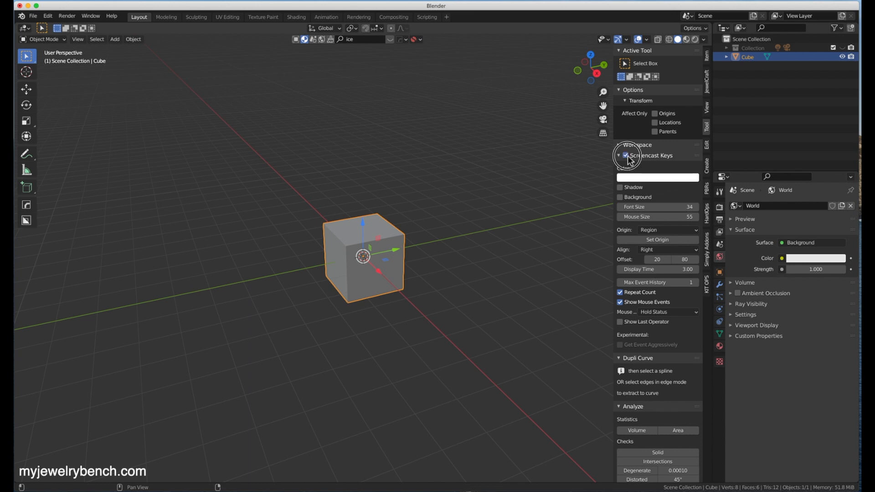
# Step: Delete the default cube from the scene
pyautogui.press('x')
pyautogui.click(330, 234)
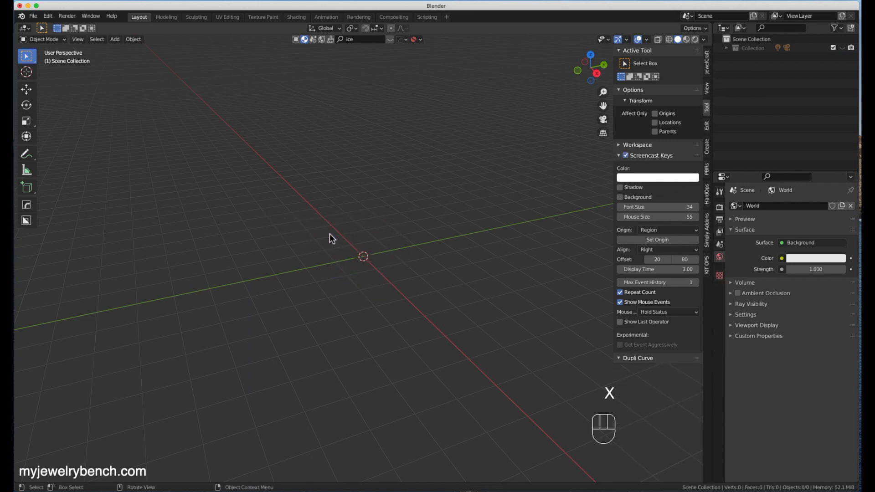
pyautogui.scroll(-3, 380, 232)
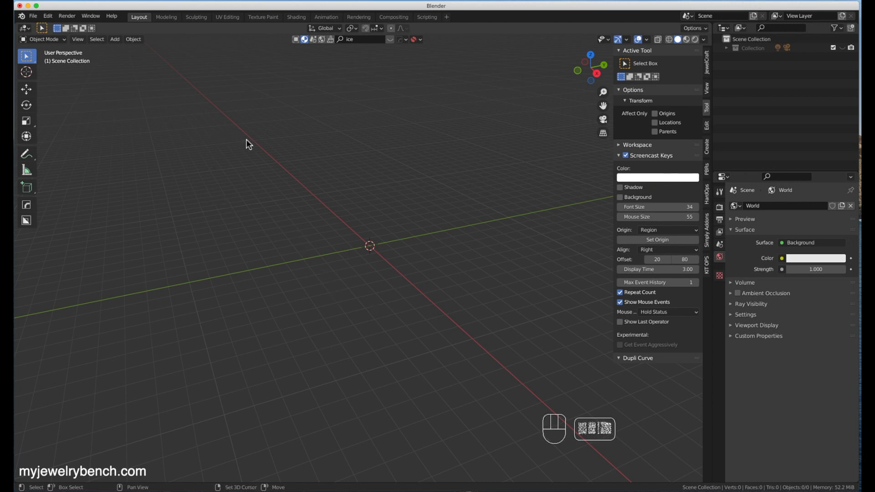
# Step: Add a mesh cylinder at the origin with 80 vertices
pyautogui.hotkey('shift', 'a')
pyautogui.moveTo(246, 140)
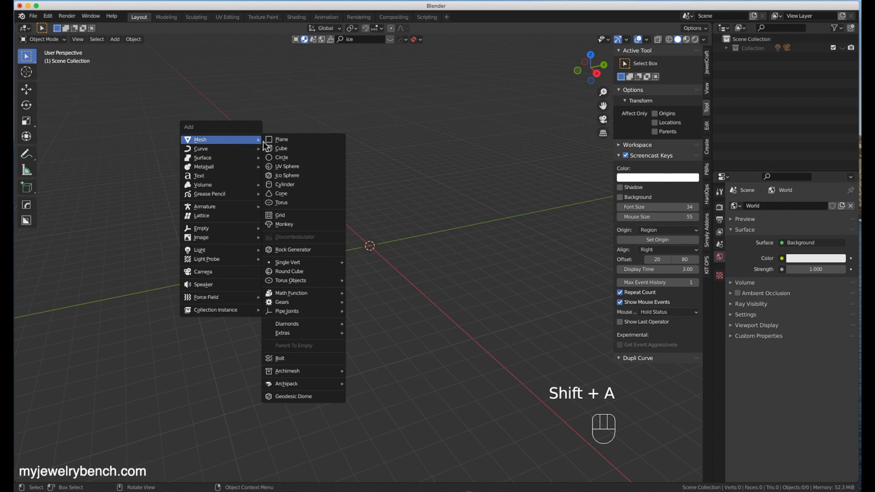
pyautogui.click(295, 185)
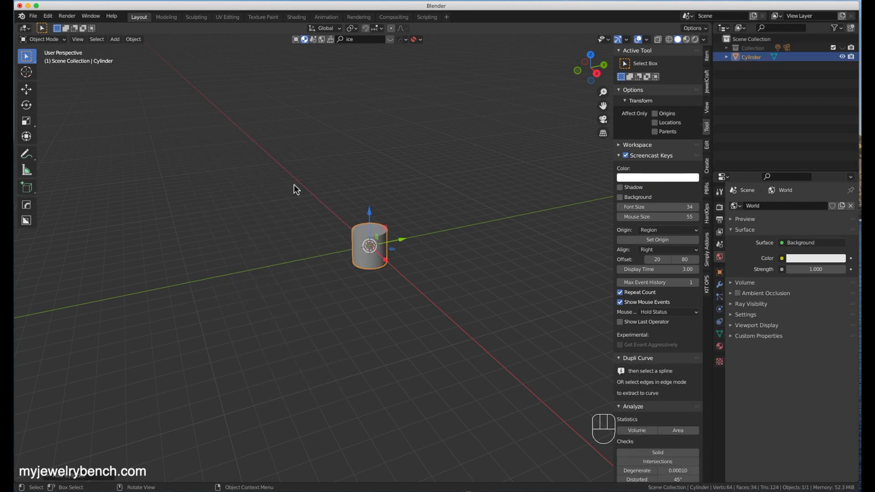
pyautogui.click(64, 476)
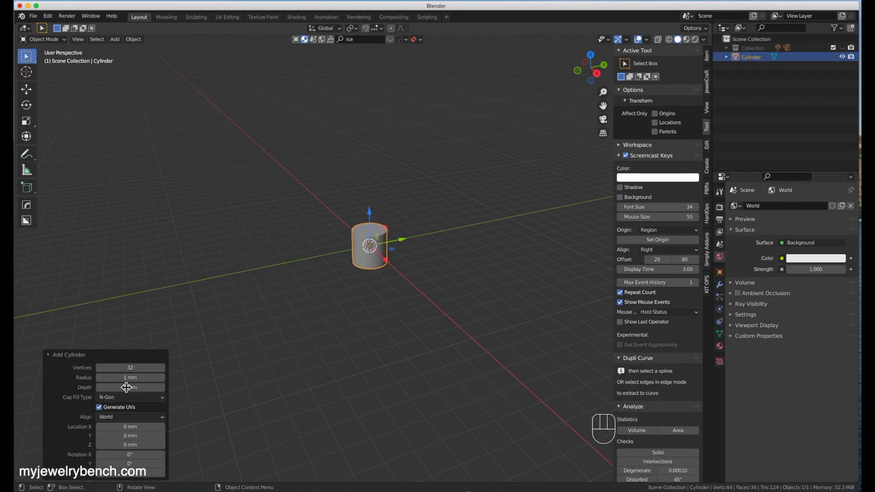
pyautogui.click(130, 370)
pyautogui.write('80')
pyautogui.press('Tab')
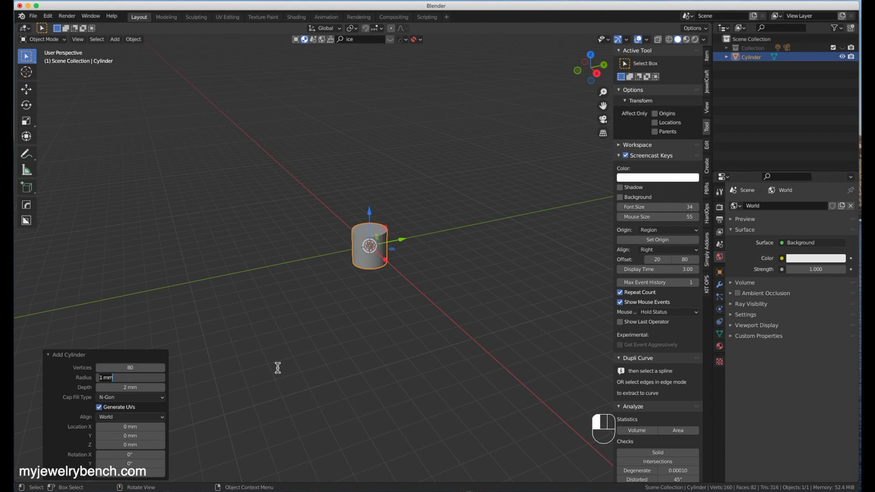
pyautogui.press('Return')
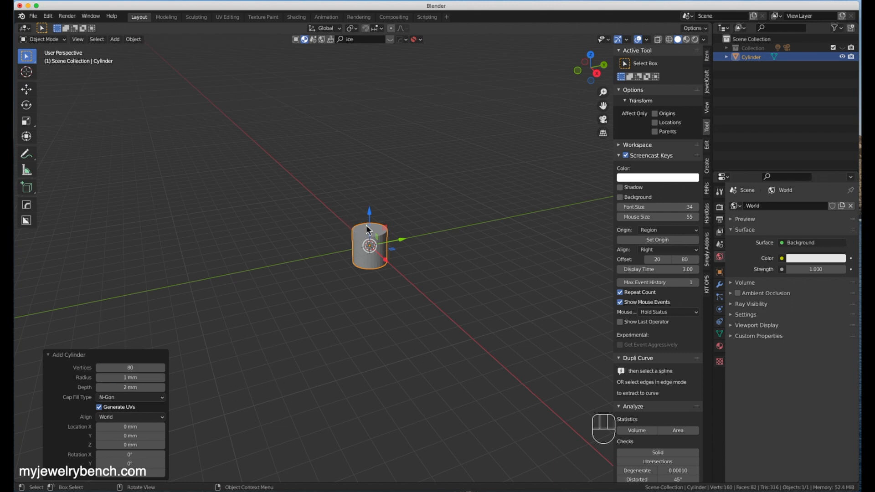
pyautogui.click(368, 226)
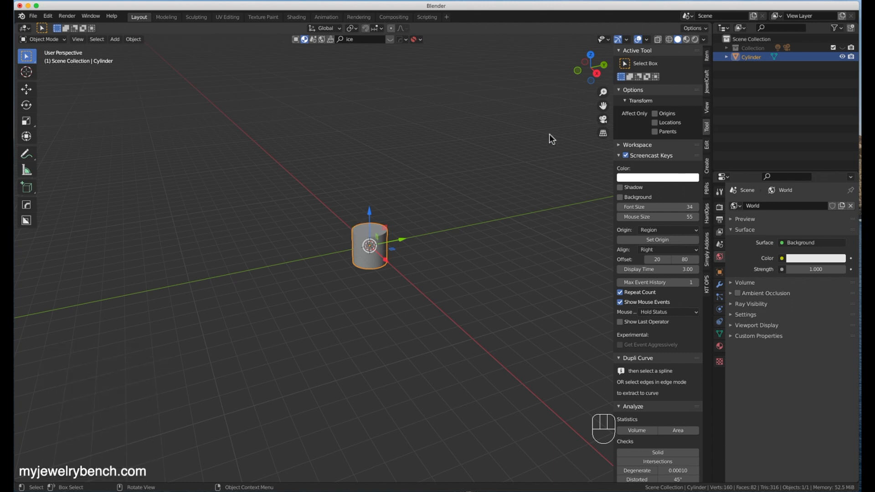
# Step: Set the cylinder's dimensions to 24 mm in X, 24 mm in Y and 1.7 mm in Z
pyautogui.click(708, 58)
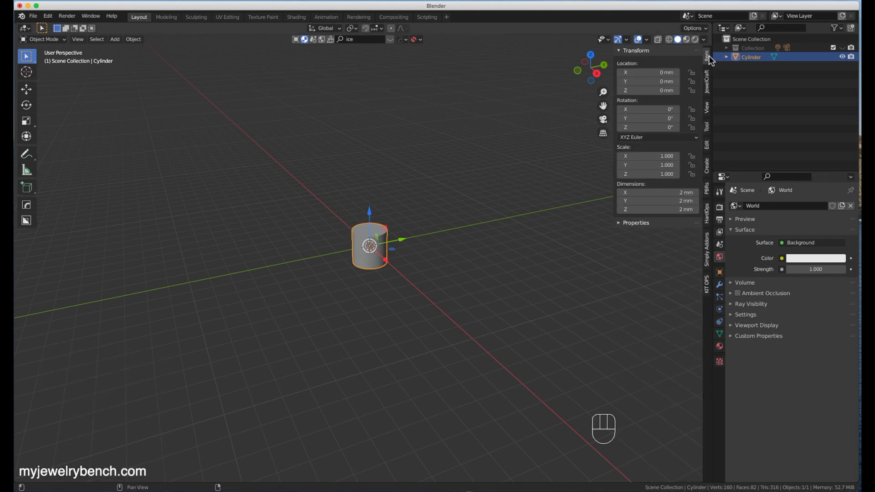
pyautogui.click(650, 195)
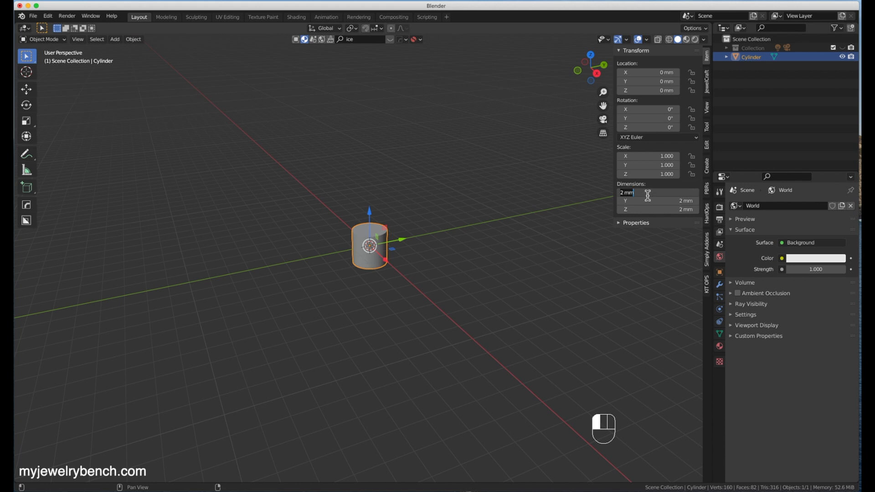
pyautogui.write('24')
pyautogui.press('Tab')
pyautogui.write('24')
pyautogui.press('Tab')
pyautogui.write('1.7')
pyautogui.press('Tab')
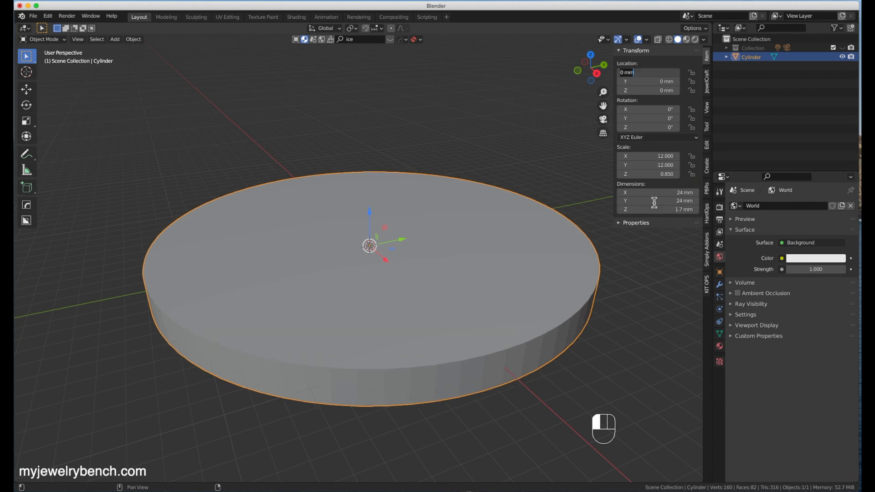
pyautogui.click(463, 244)
pyautogui.scroll(-5, 321, 277)
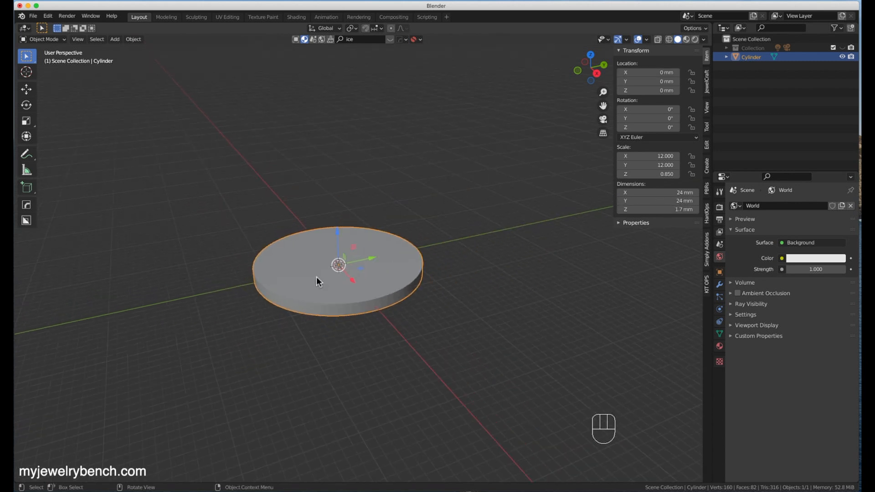
pyautogui.moveTo(366, 250); pyautogui.dragTo(342, 249, button='middle')
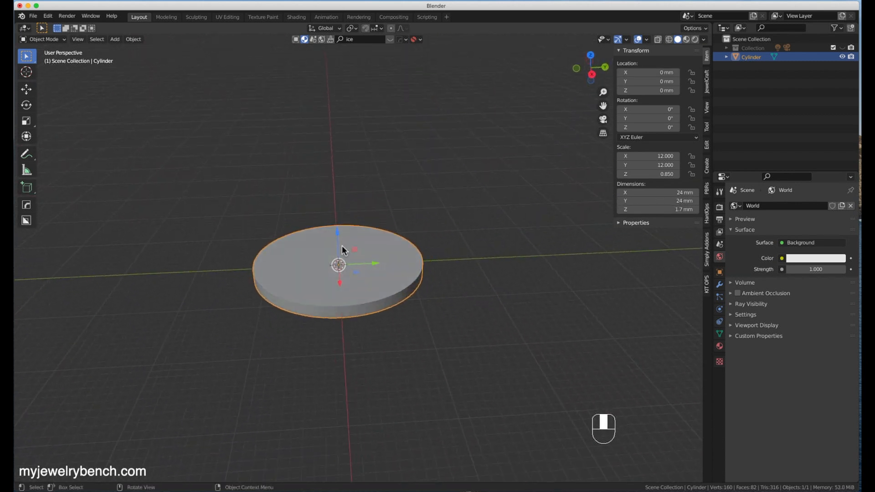
pyautogui.scroll(2, 368, 263)
pyautogui.scroll(-3, 371, 260)
pyautogui.scroll(3, 373, 252)
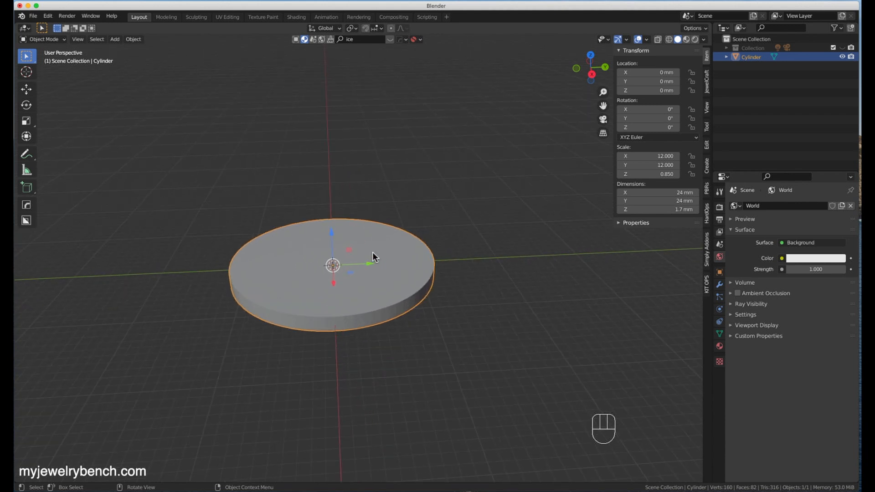
pyautogui.scroll(-1, 401, 280)
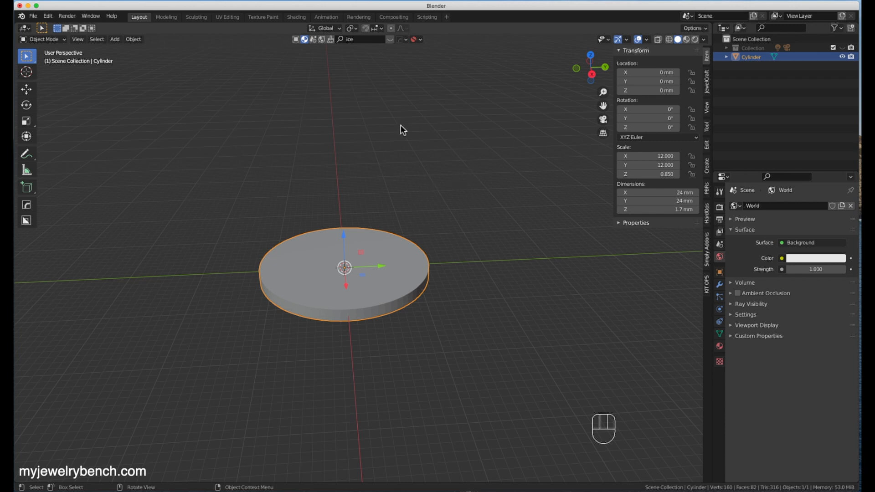
# Step: Rename the cylinder object as Quarter
pyautogui.moveTo(383, 200); pyautogui.dragTo(412, 251, button='middle')
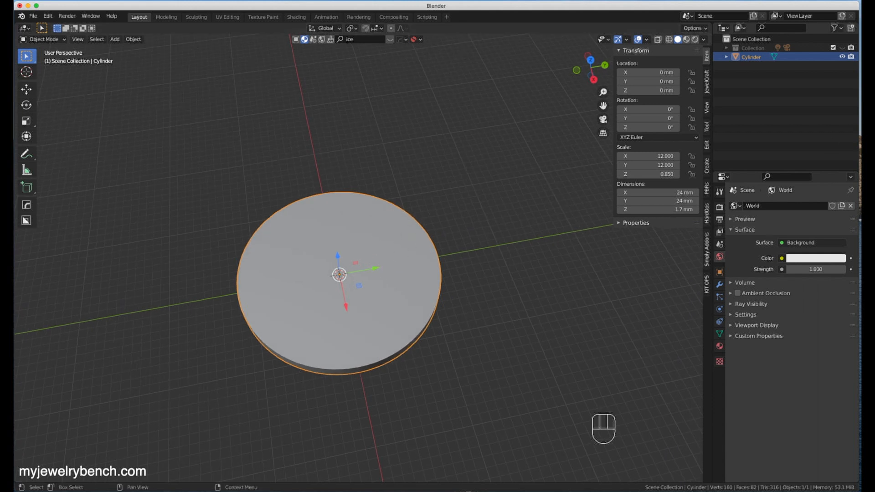
pyautogui.doubleClick(751, 59)
pyautogui.write('Quarter')
pyautogui.press('Return')
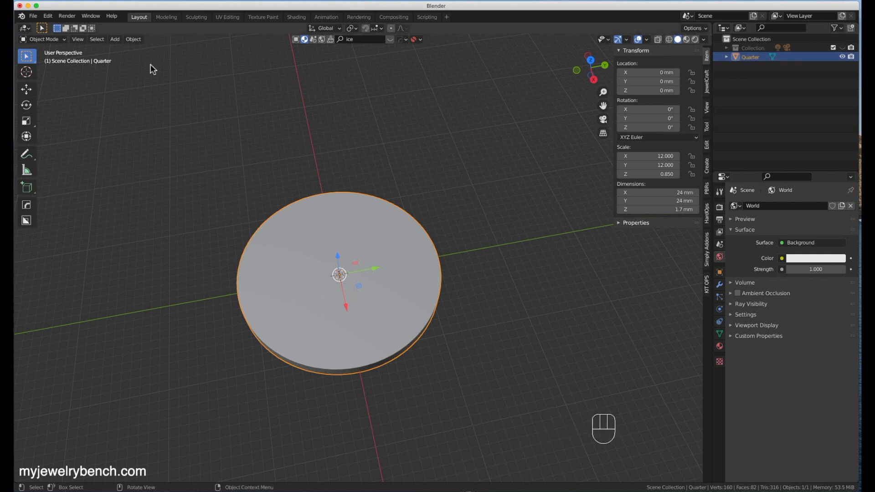
# Step: Save the project as coinbeze1.blend in the turtle folder on the Desktop
pyautogui.click(34, 17)
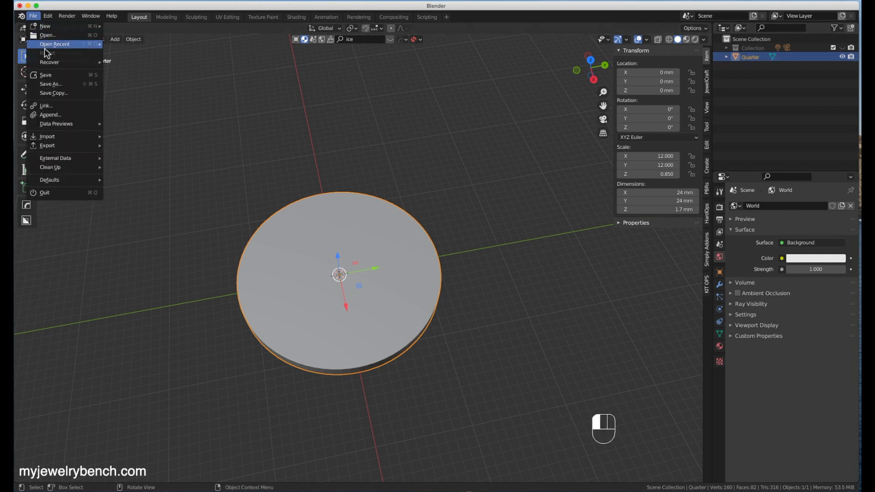
pyautogui.click(51, 84)
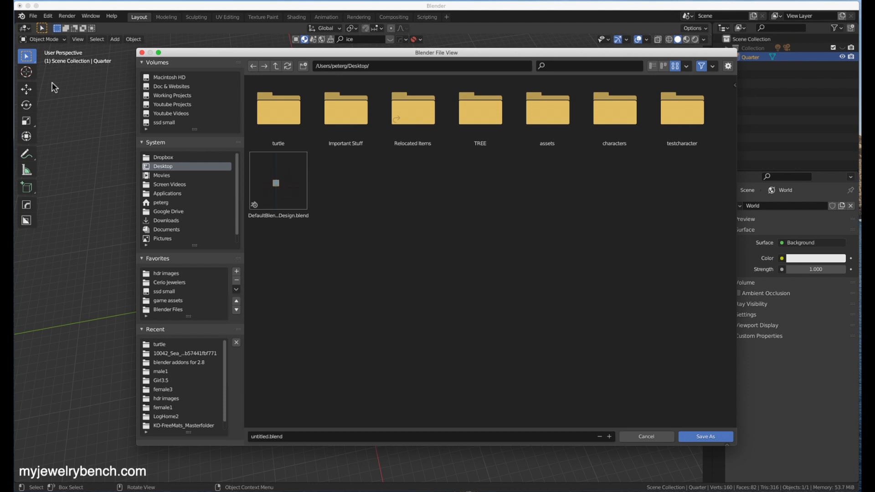
pyautogui.doubleClick(279, 117)
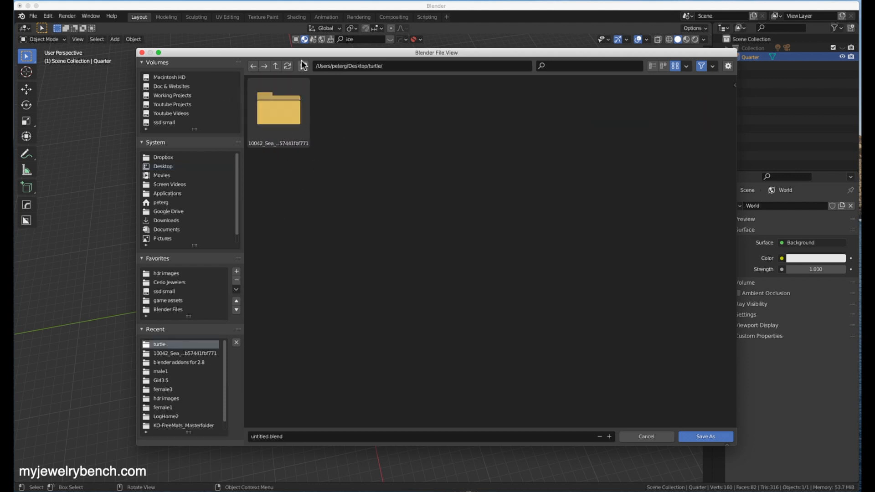
pyautogui.click(261, 437)
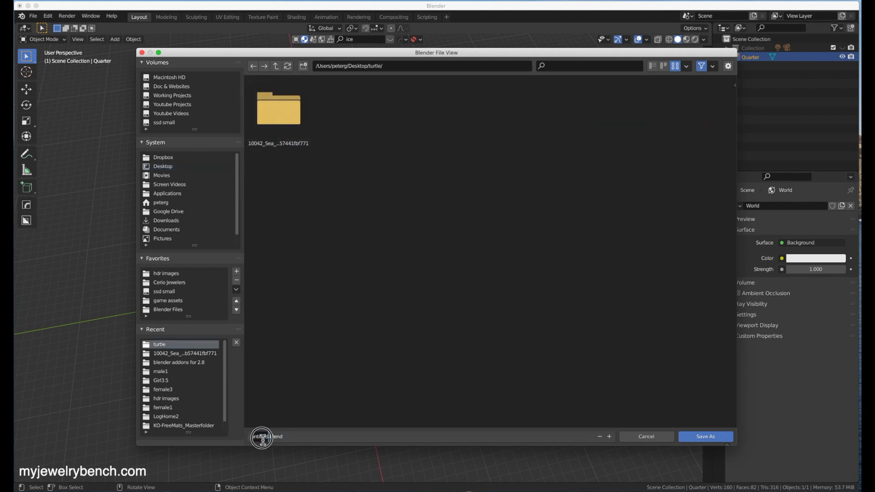
pyautogui.doubleClick(264, 437)
pyautogui.write('coin52e1')
pyautogui.press('Return')
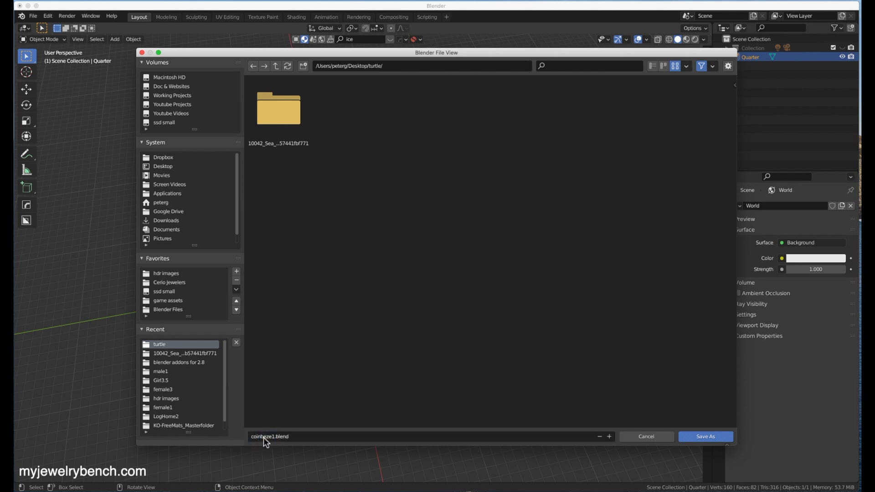
pyautogui.press('Return')
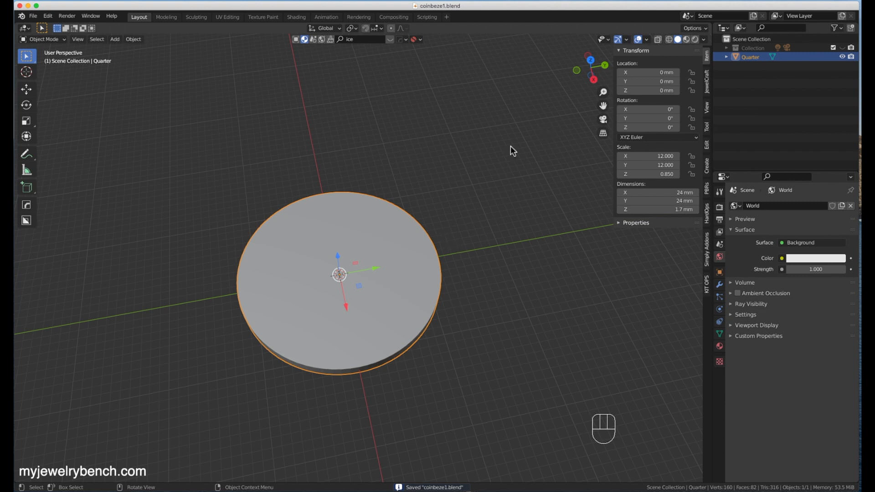
# Step: Hide the Quarter object and import the sea turtle OBJ model from the 10042_Sea_Turtle folder with the default import options
pyautogui.moveTo(407, 225); pyautogui.dragTo(401, 189, button='middle')
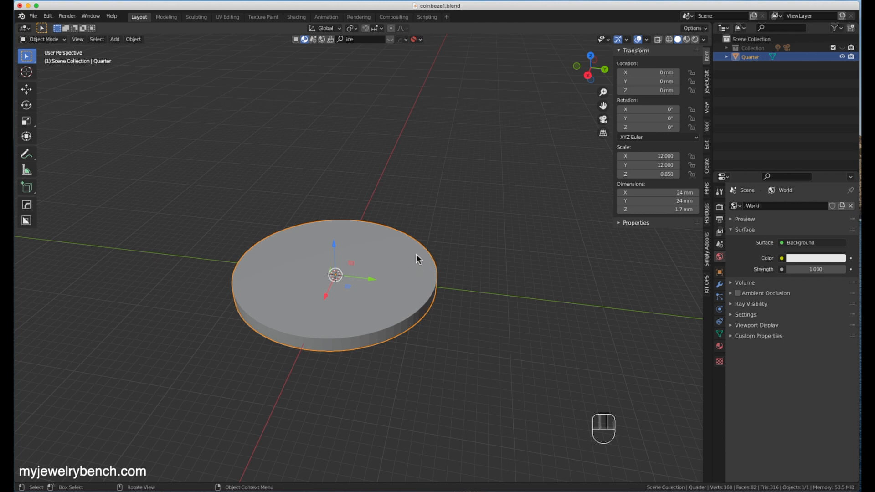
pyautogui.press('h')
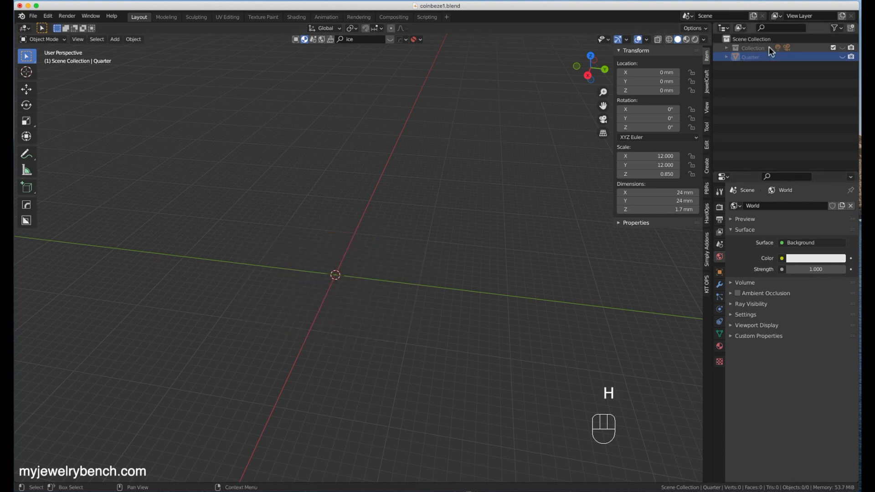
pyautogui.click(34, 17)
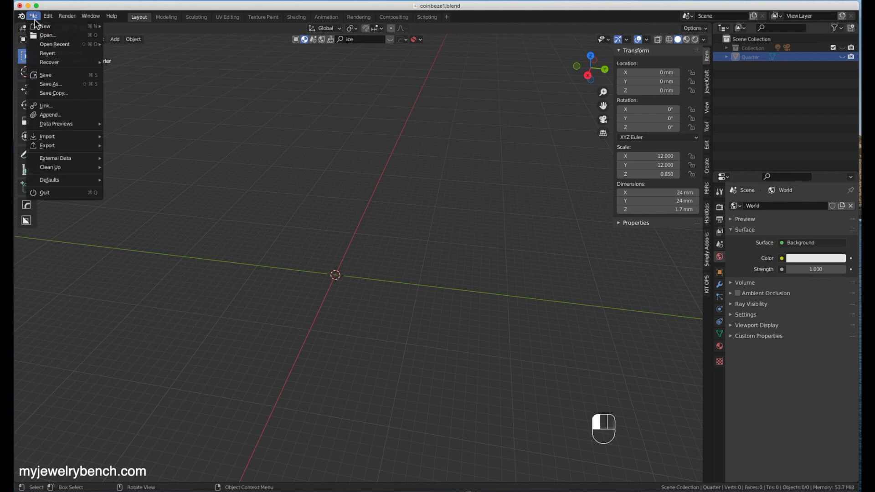
pyautogui.click(54, 137)
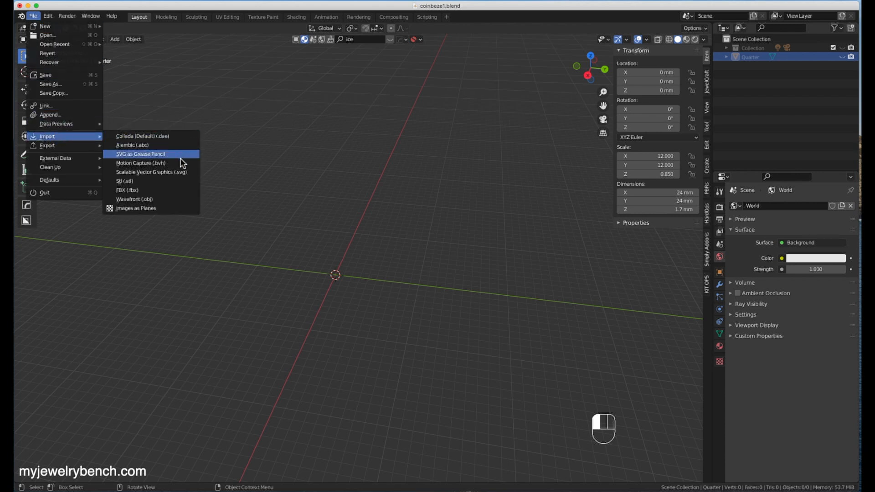
pyautogui.click(140, 199)
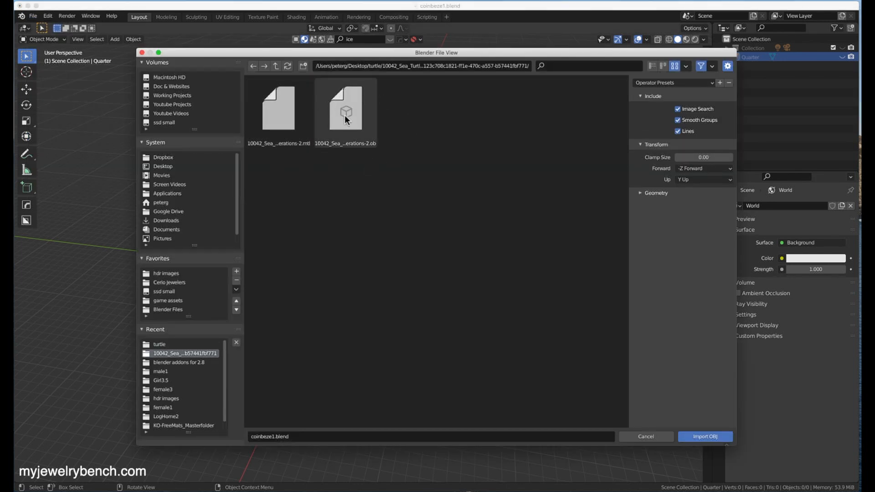
pyautogui.doubleClick(345, 115)
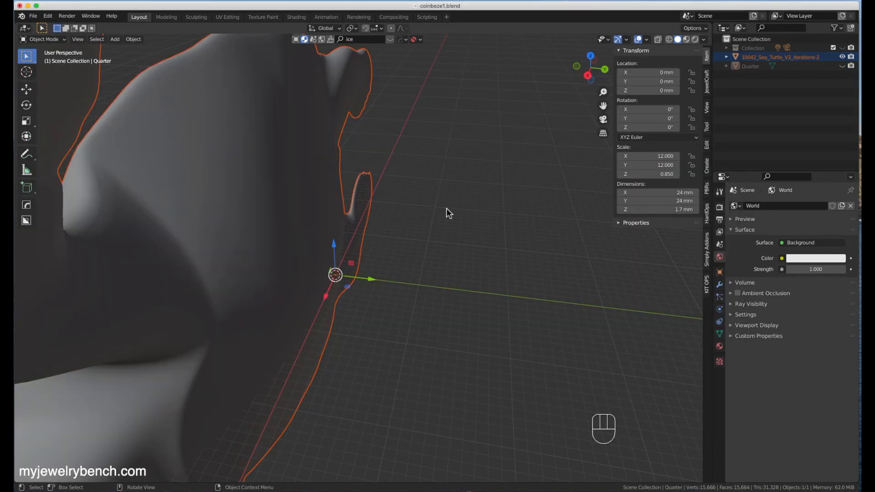
# Step: Rotate the imported sea turtle by -90° about the global X axis and apply its rotation and scale
pyautogui.scroll(-7, 446, 208)
pyautogui.click(373, 221)
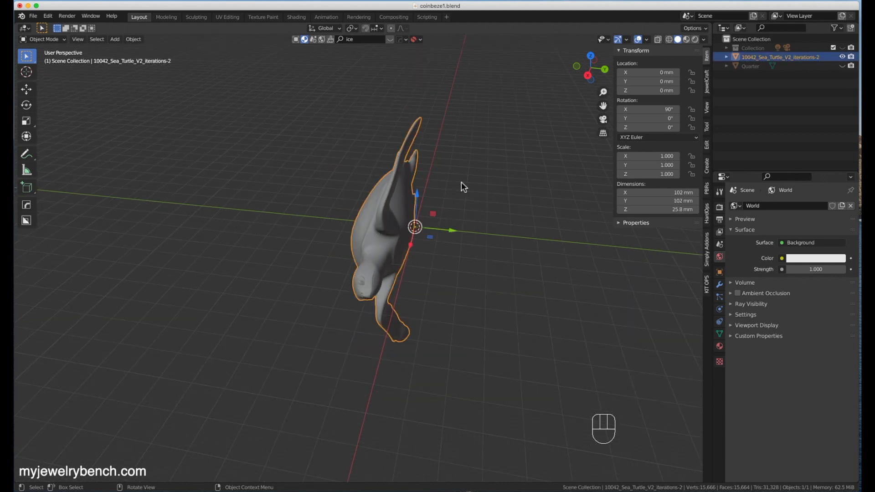
pyautogui.press('r')
pyautogui.press('x')
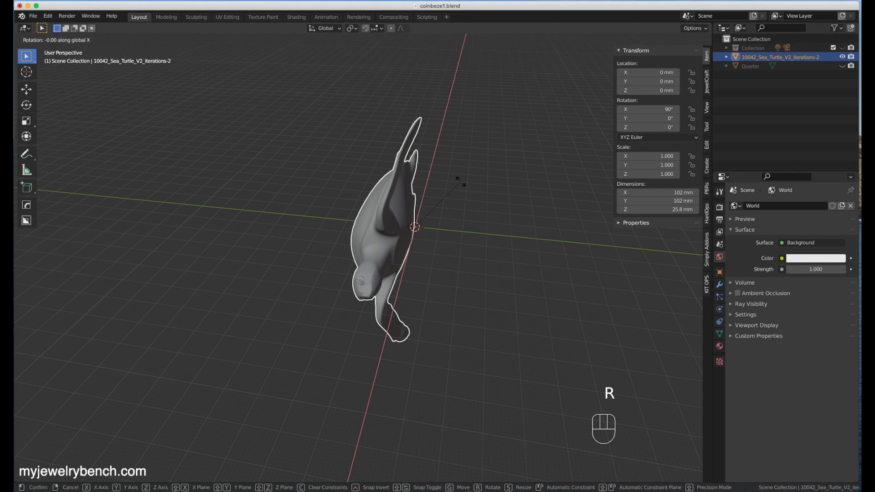
pyautogui.write('-90')
pyautogui.press('Return')
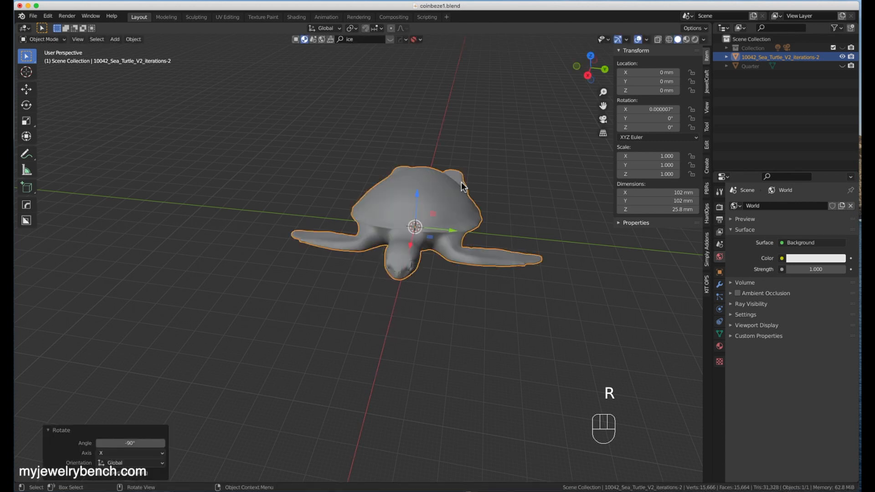
pyautogui.hotkey('ctrl', 'a')
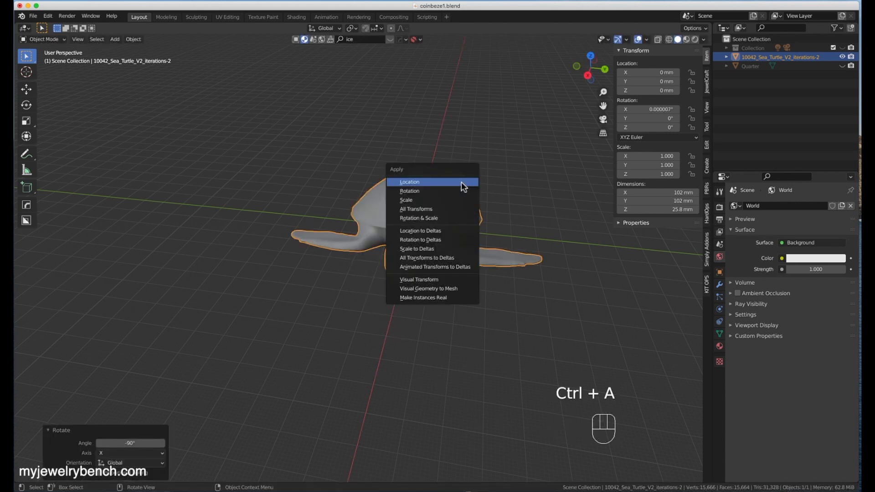
pyautogui.click(431, 218)
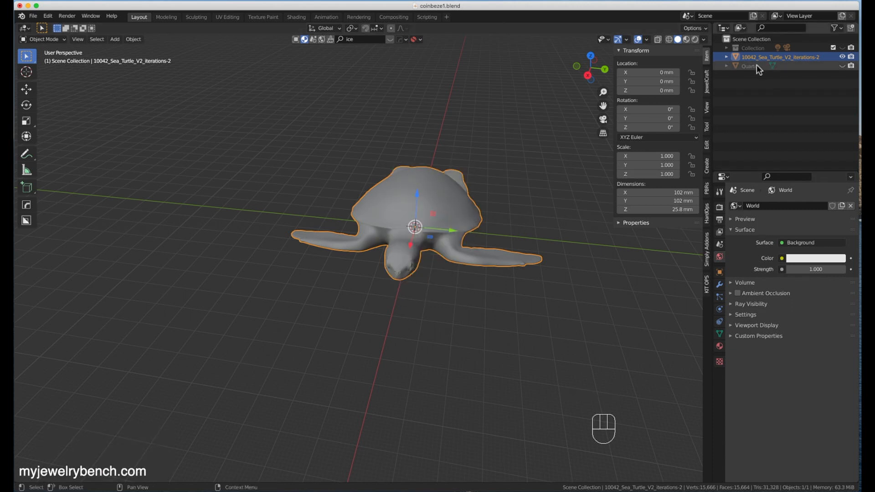
# Step: Unhide the Quarter object and show both models in X-ray display from the top orthographic view
pyautogui.click(842, 66)
pyautogui.click(657, 40)
pyautogui.moveTo(398, 242); pyautogui.dragTo(305, 288, button='middle')
pyautogui.press('KP_7')
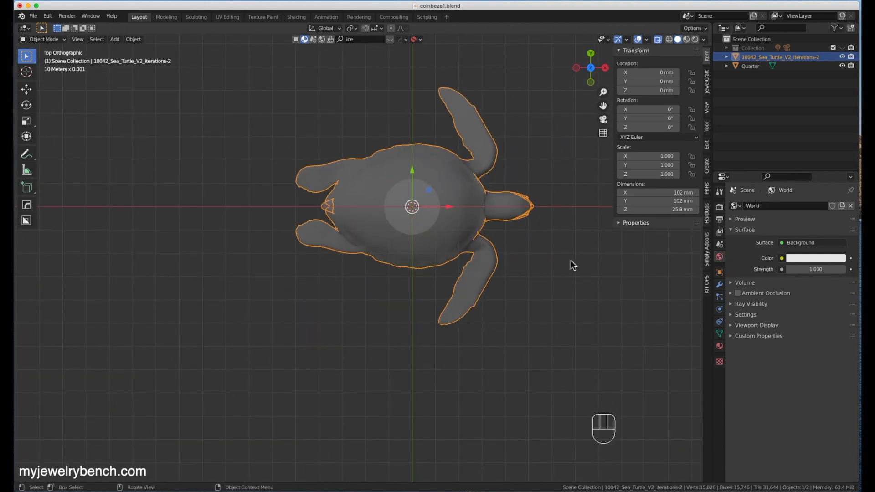
# Step: Scale the sea turtle uniformly to about 0.441 so its shell roughly matches the quarter
pyautogui.press('s')
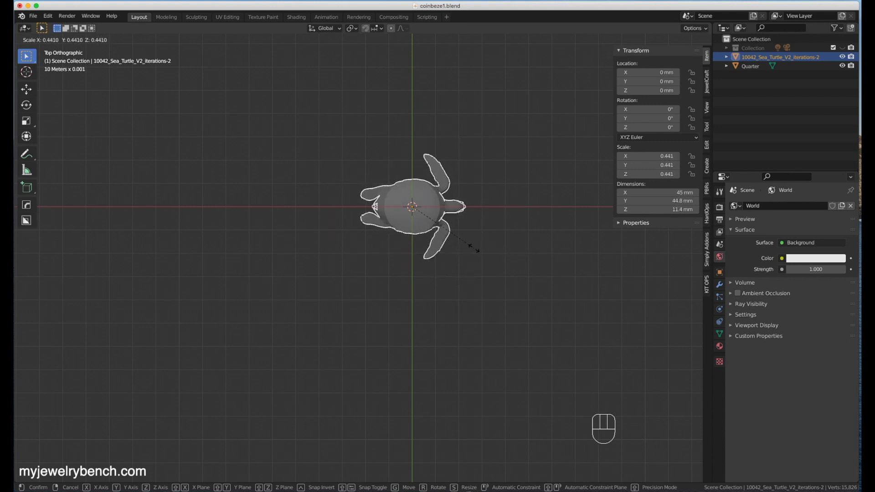
pyautogui.click(475, 249)
pyautogui.moveTo(484, 217); pyautogui.dragTo(496, 195, button='middle')
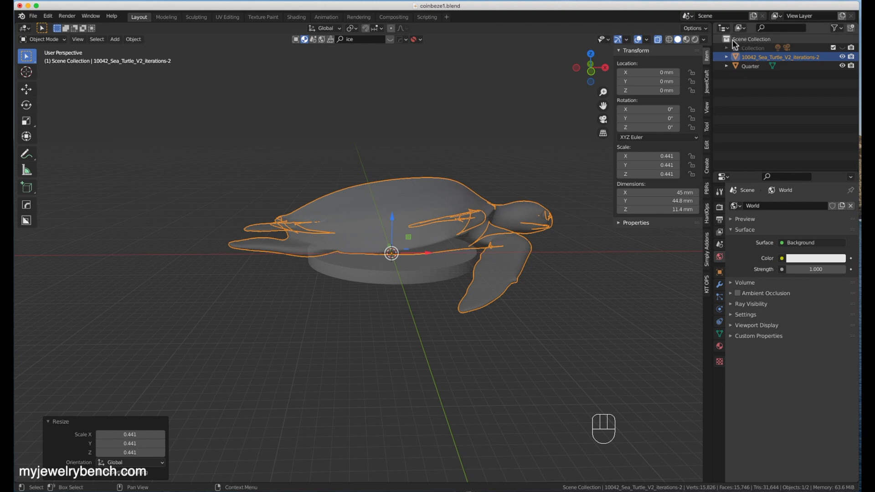
pyautogui.click(659, 39)
pyautogui.click(658, 40)
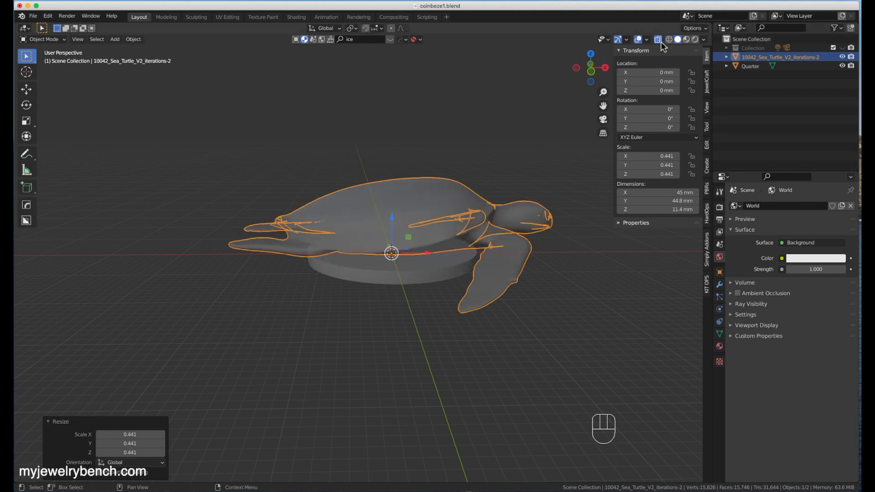
pyautogui.moveTo(70, 195)
pyautogui.mouseDown(button='middle')
pyautogui.moveTo(268, 220)
pyautogui.moveTo(270, 231)
pyautogui.mouseUp(button='middle')
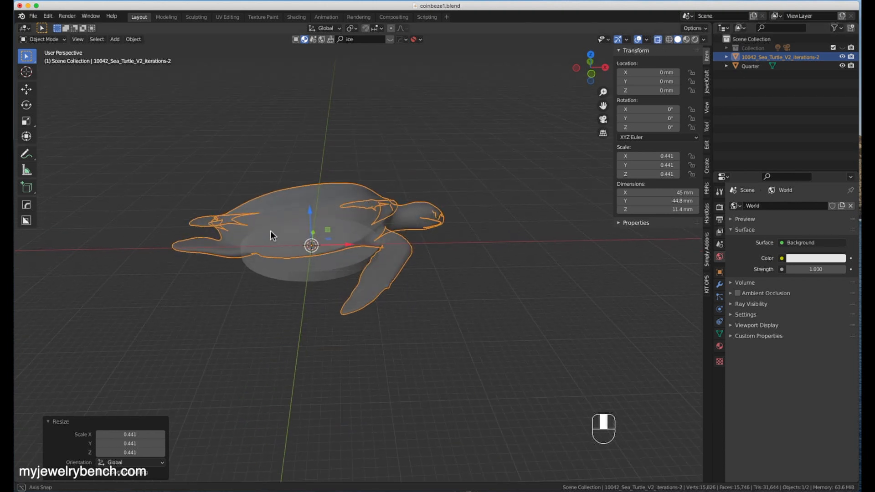
# Step: Preview the turtle's textured material from several angles, then return to solid X-ray display
pyautogui.click(687, 40)
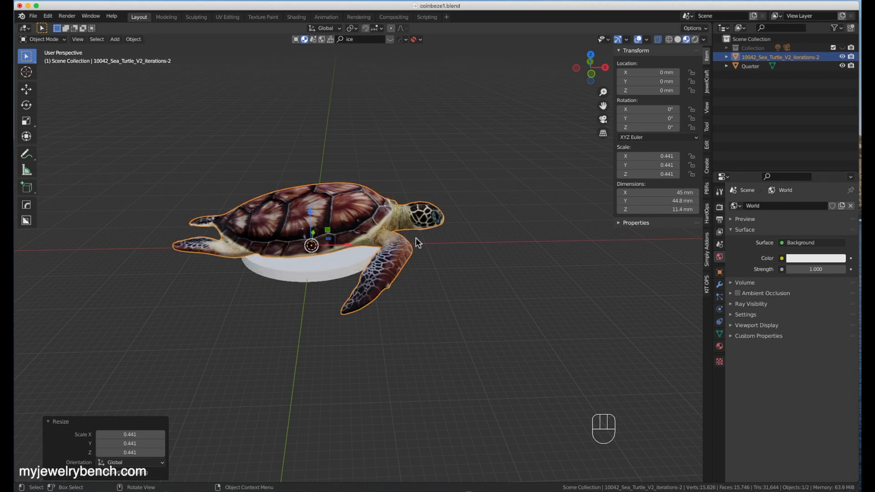
pyautogui.moveTo(431, 237)
pyautogui.mouseDown(button='middle')
pyautogui.moveTo(381, 244)
pyautogui.moveTo(313, 218)
pyautogui.moveTo(478, 233)
pyautogui.moveTo(460, 265)
pyautogui.mouseUp(button='middle')
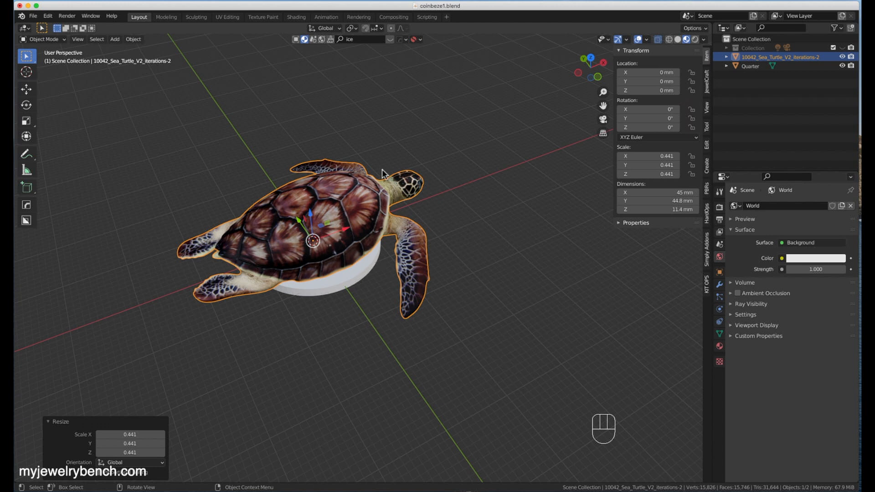
pyautogui.moveTo(438, 253); pyautogui.dragTo(569, 171, button='middle')
pyautogui.click(679, 39)
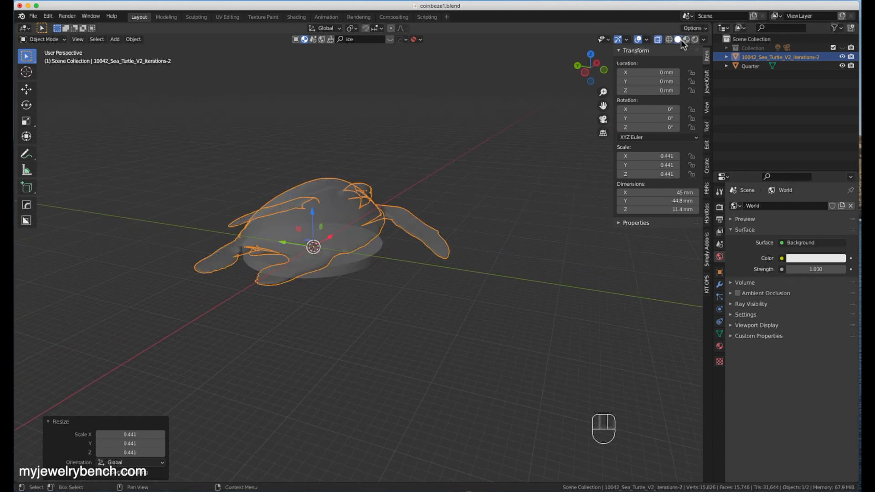
pyautogui.moveTo(467, 200); pyautogui.dragTo(375, 197, button='middle')
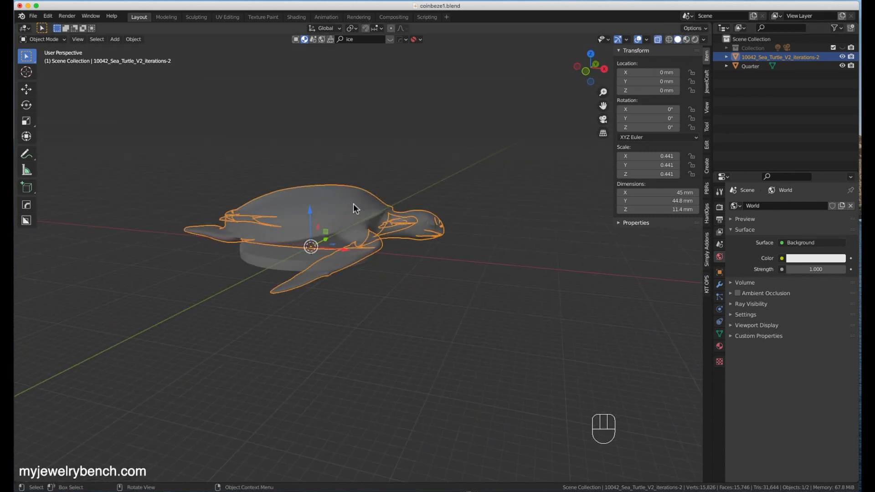
# Step: Lower the sea turtle by about 5.24 mm along Z in the front orthographic view
pyautogui.press('KP_1')
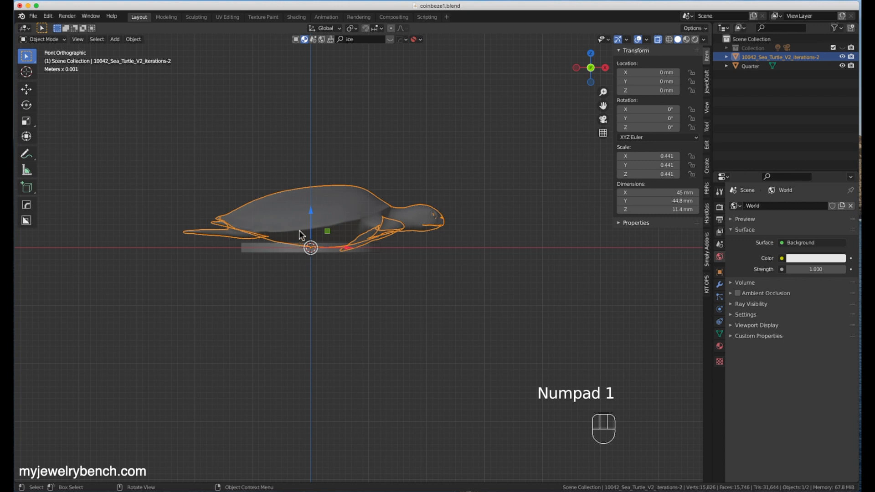
pyautogui.moveTo(311, 211); pyautogui.dragTo(313, 245)
pyautogui.rightClick(316, 237)
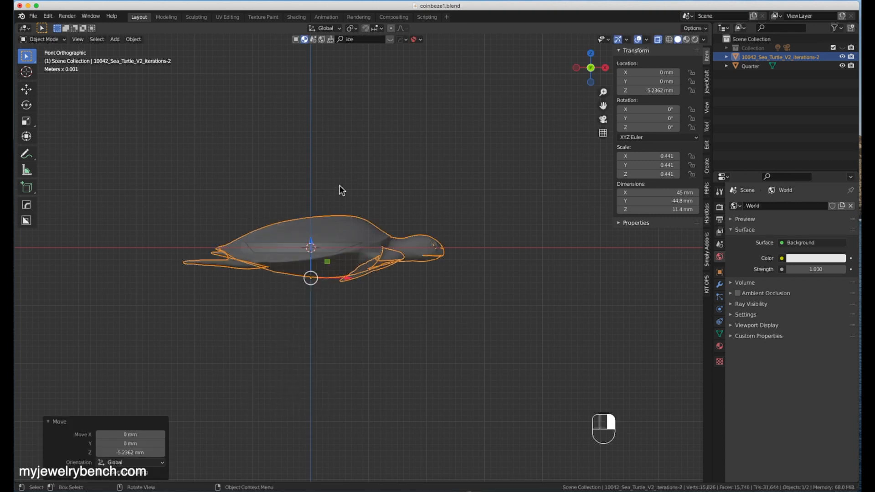
# Step: Set the turtle's origin to Center of Mass (Volume) and snap the turtle to the 3D cursor
pyautogui.rightClick(326, 219)
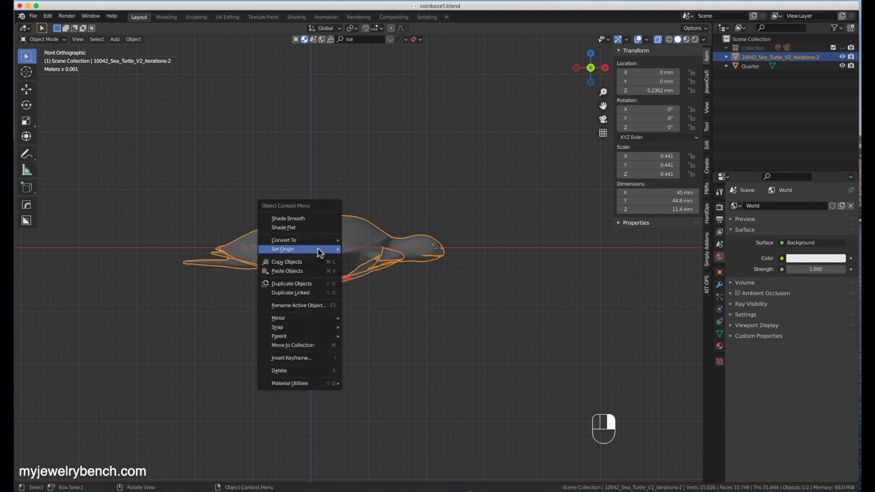
pyautogui.moveTo(330, 249)
pyautogui.click(393, 288)
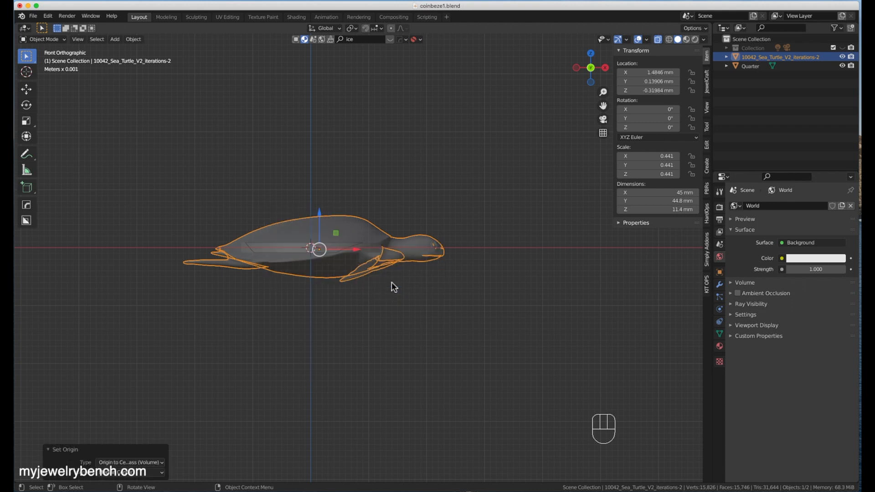
pyautogui.hotkey('shift', 's')
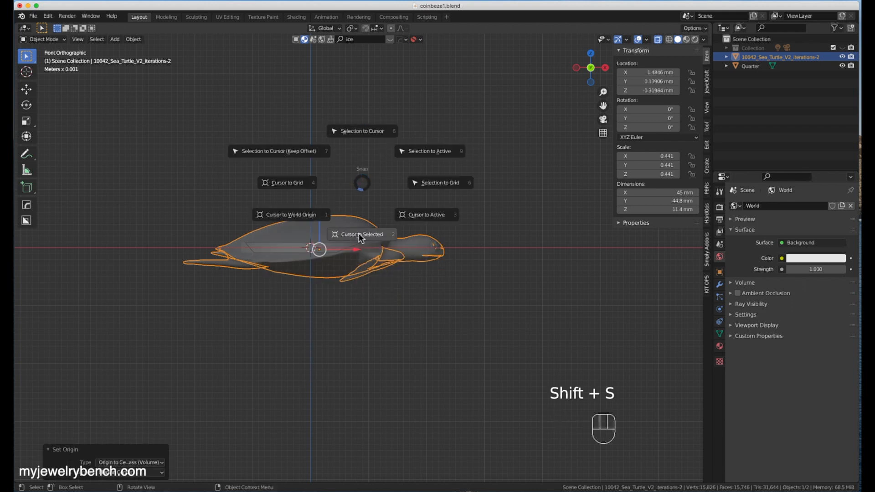
pyautogui.click(370, 132)
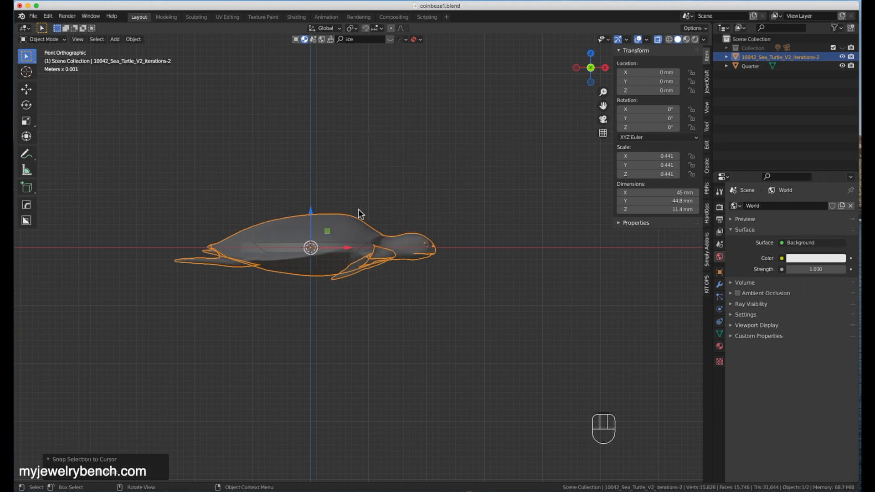
# Step: Scale the sea turtle up uniformly by about 1.08 in the top orthographic view so its shell covers the quarter
pyautogui.press('KP_7')
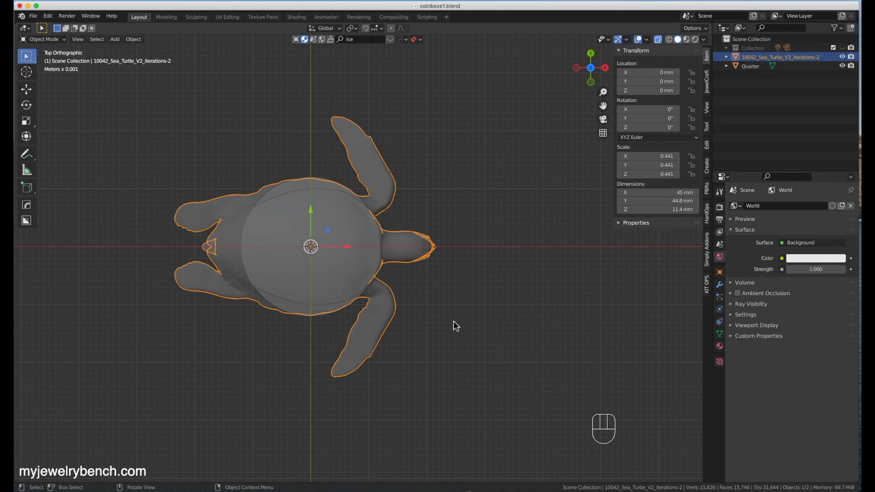
pyautogui.press('s')
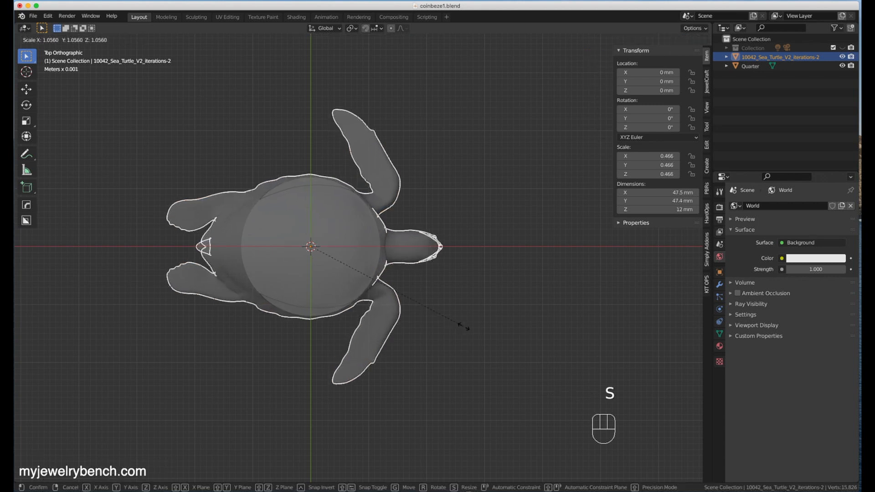
pyautogui.click(454, 329)
# Step: Inspect the turtle's fit over the quarter from several angles and hide the Quarter object
pyautogui.moveTo(453, 330); pyautogui.dragTo(472, 262, button='middle')
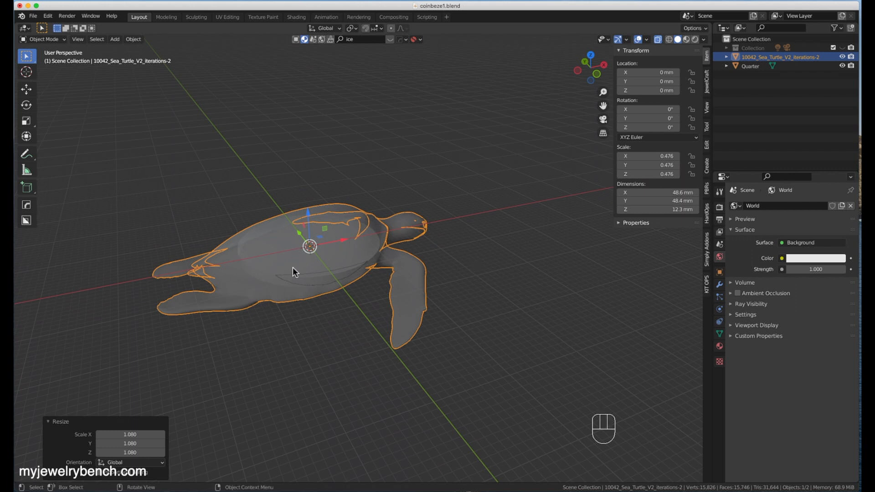
pyautogui.moveTo(293, 267); pyautogui.dragTo(572, 242, button='middle')
pyautogui.moveTo(345, 163); pyautogui.dragTo(471, 111, button='middle')
pyautogui.moveTo(324, 203); pyautogui.dragTo(315, 269, button='middle')
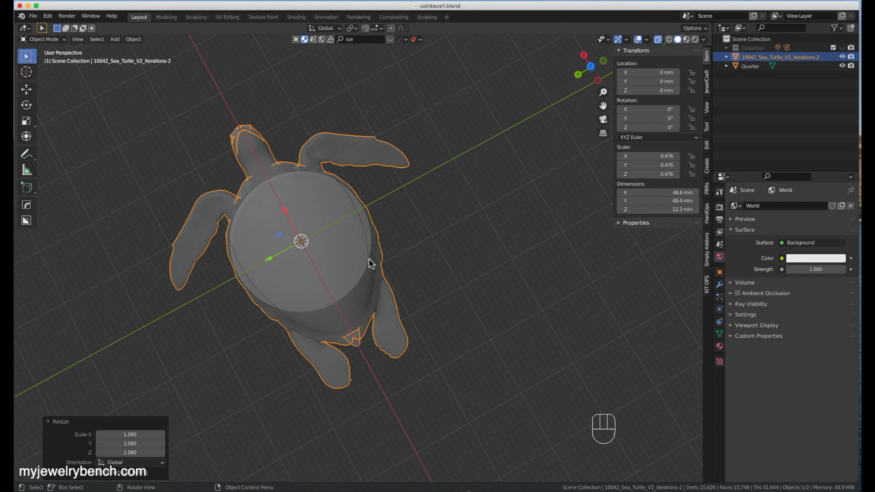
pyautogui.moveTo(445, 105); pyautogui.dragTo(392, 132, button='middle')
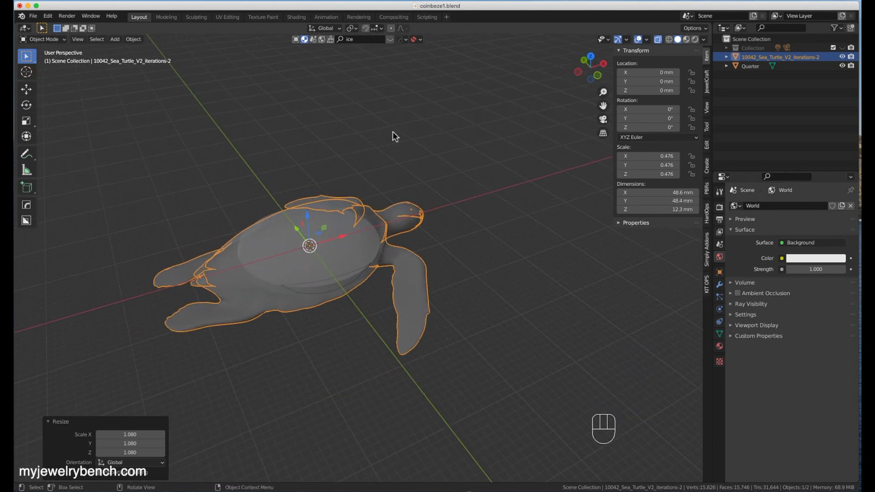
pyautogui.click(369, 263)
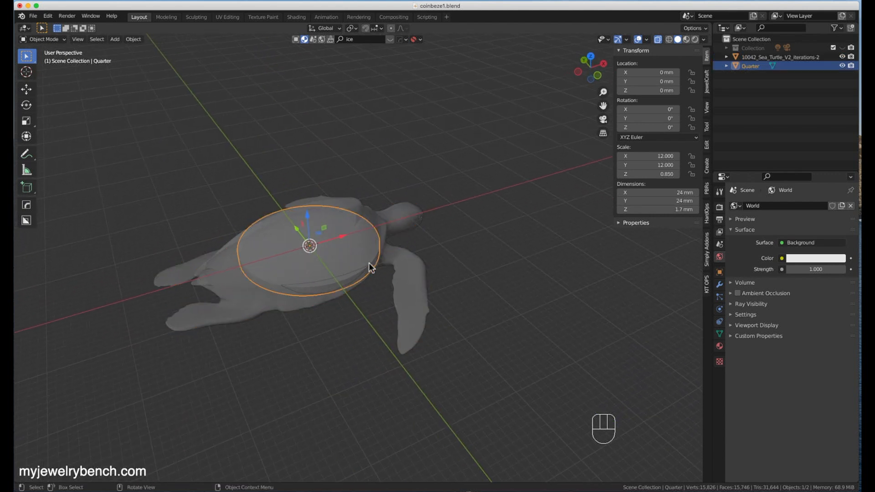
pyautogui.press('h')
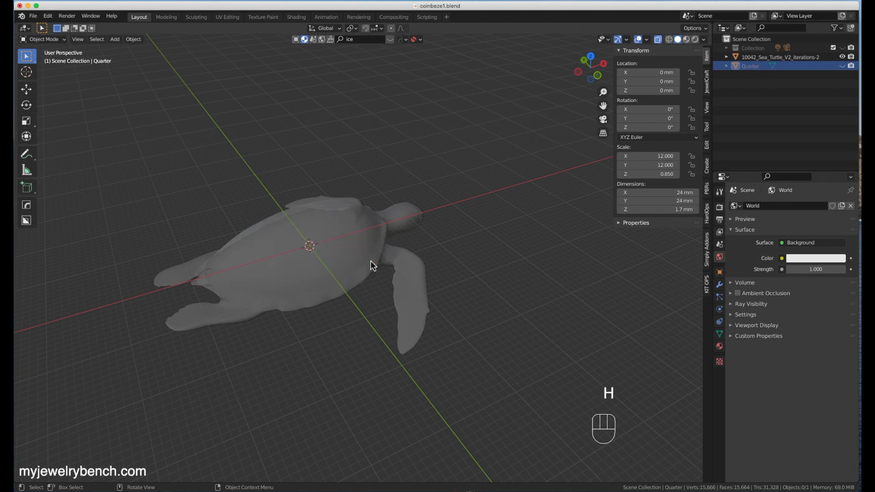
# Step: Select the sea turtle and enter Edit Mode with its entire mesh selected
pyautogui.moveTo(370, 196); pyautogui.dragTo(357, 230, button='middle')
pyautogui.click(391, 274)
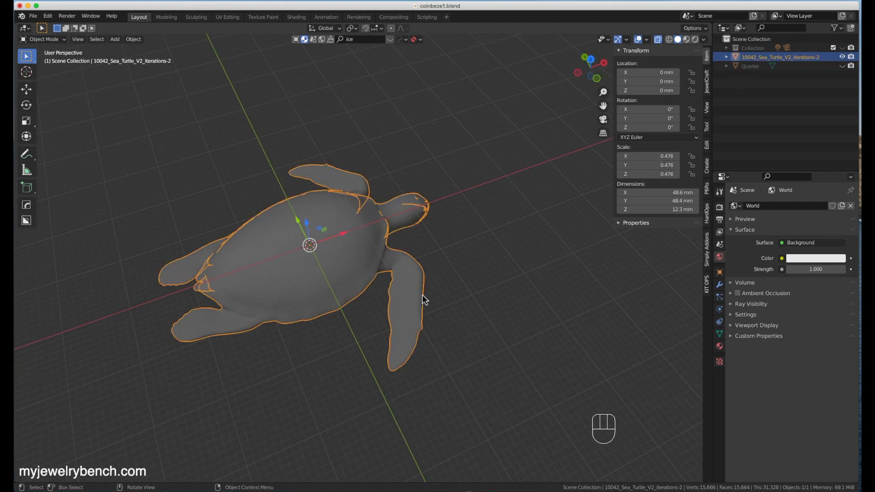
pyautogui.moveTo(422, 295); pyautogui.dragTo(391, 322, button='middle')
pyautogui.press('Tab')
pyautogui.press('a')
pyautogui.press('Tab')
pyautogui.moveTo(408, 314); pyautogui.dragTo(428, 258, button='middle')
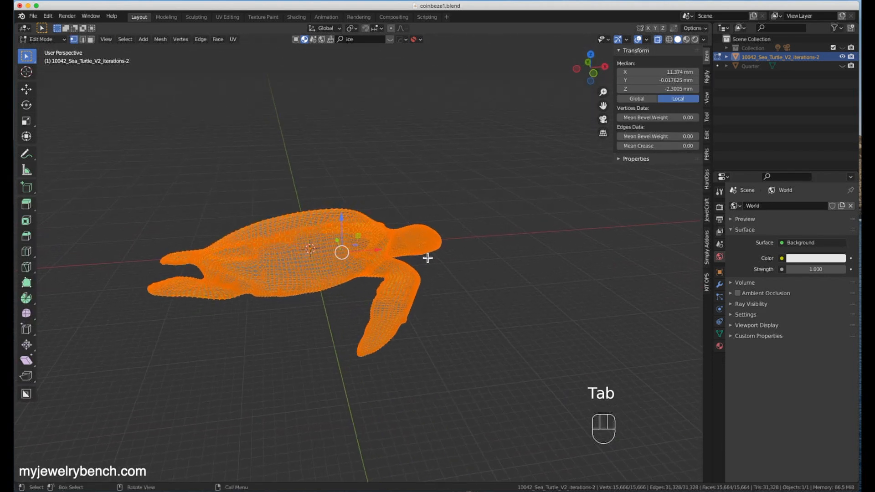
# Step: Deselect the whole turtle mesh in the top orthographic view and switch to face selection
pyautogui.scroll(5, 428, 288)
pyautogui.scroll(-3, 471, 272)
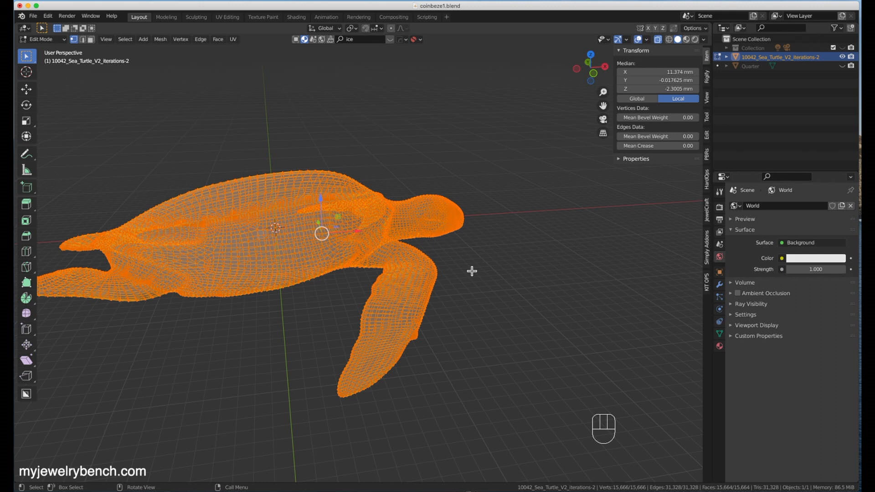
pyautogui.press('KP_7')
pyautogui.scroll(3, 471, 269)
pyautogui.scroll(-4, 487, 250)
pyautogui.scroll(2, 469, 250)
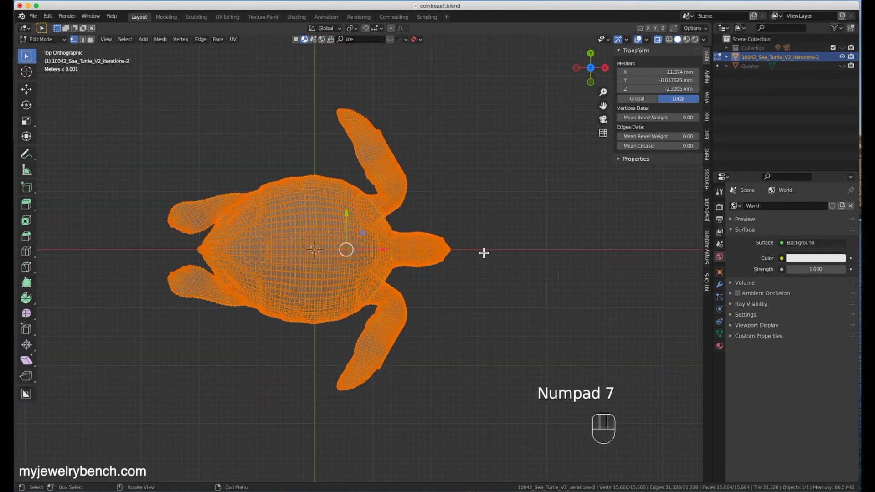
pyautogui.scroll(1, 484, 253)
pyautogui.scroll(2, 400, 314)
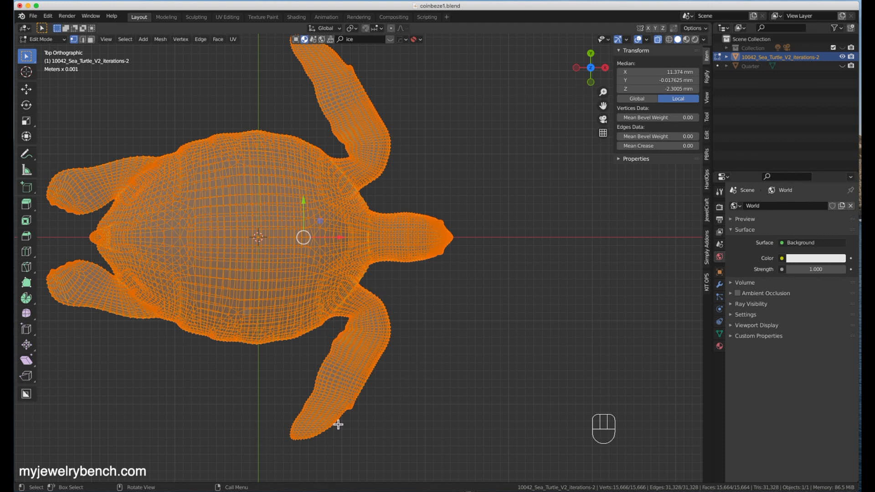
pyautogui.press('a')
pyautogui.press('a')
pyautogui.scroll(-2, 547, 279)
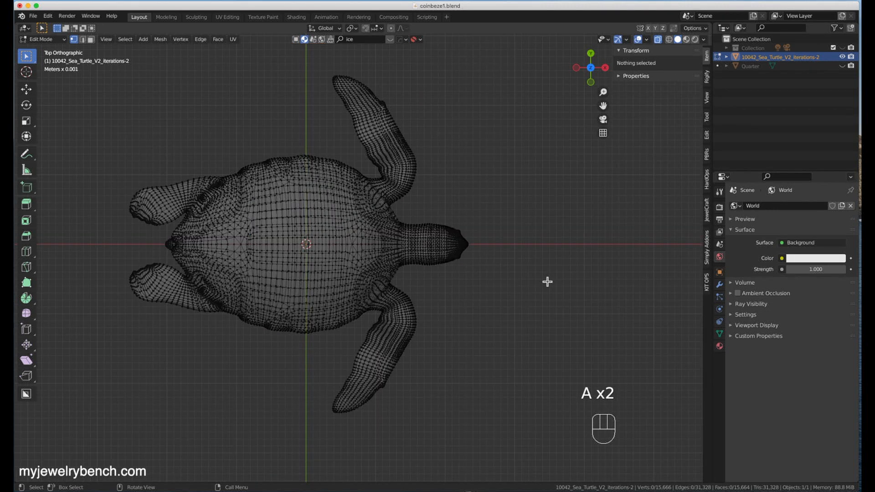
pyautogui.scroll(2, 438, 314)
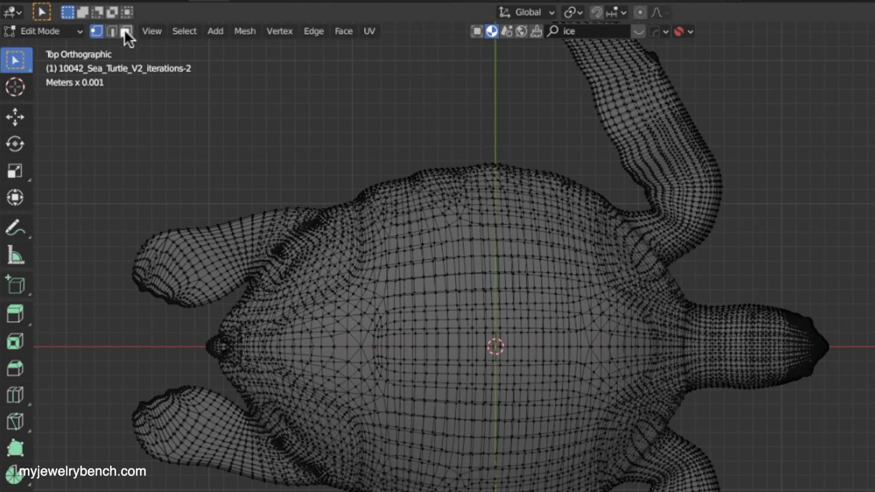
pyautogui.click(126, 32)
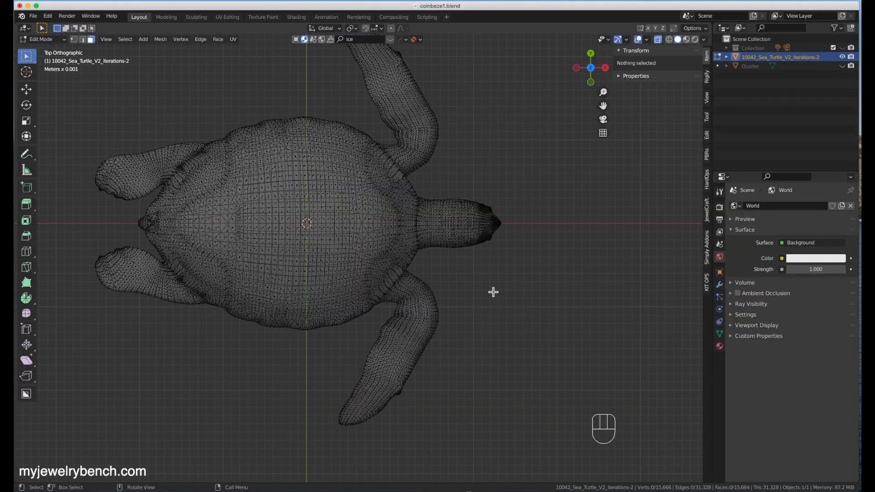
# Step: Select all faces of the turtle's front flipper on the negative Y side with Circle Select, up to the shell, and check the selection
pyautogui.press('c')
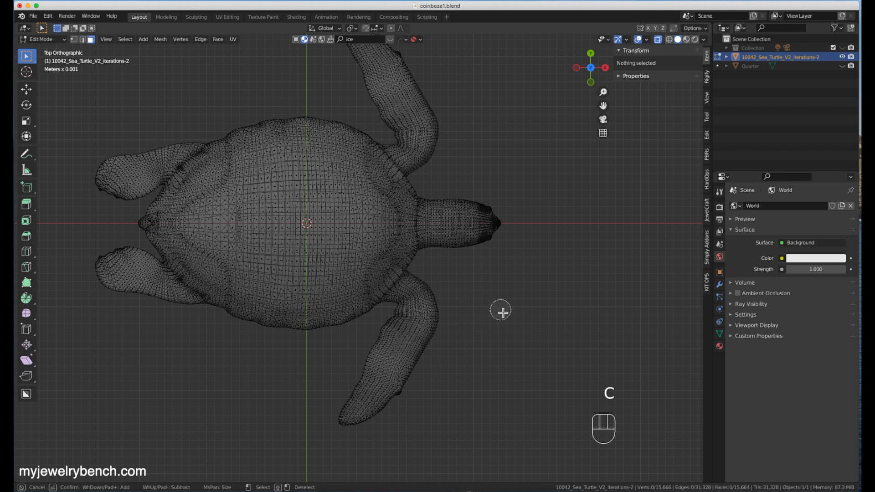
pyautogui.scroll(-5, 503, 313)
pyautogui.scroll(3, 503, 313)
pyautogui.scroll(-3, 503, 312)
pyautogui.scroll(2, 503, 310)
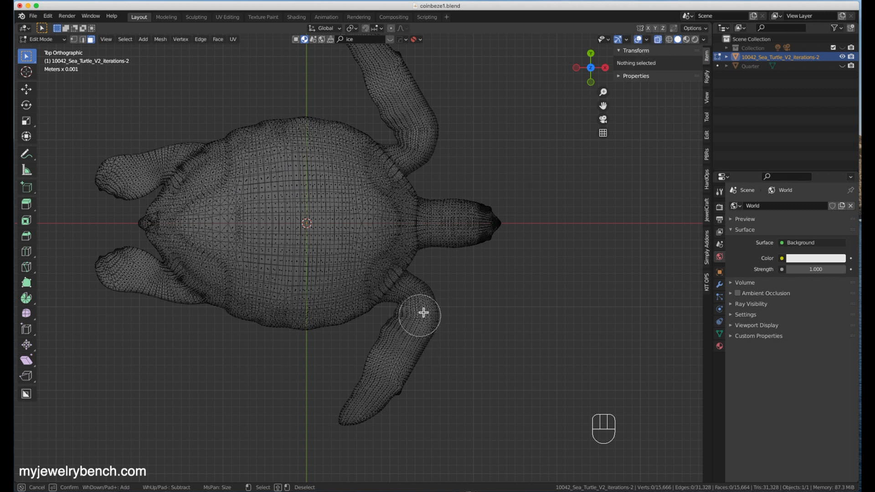
pyautogui.scroll(-2, 421, 296)
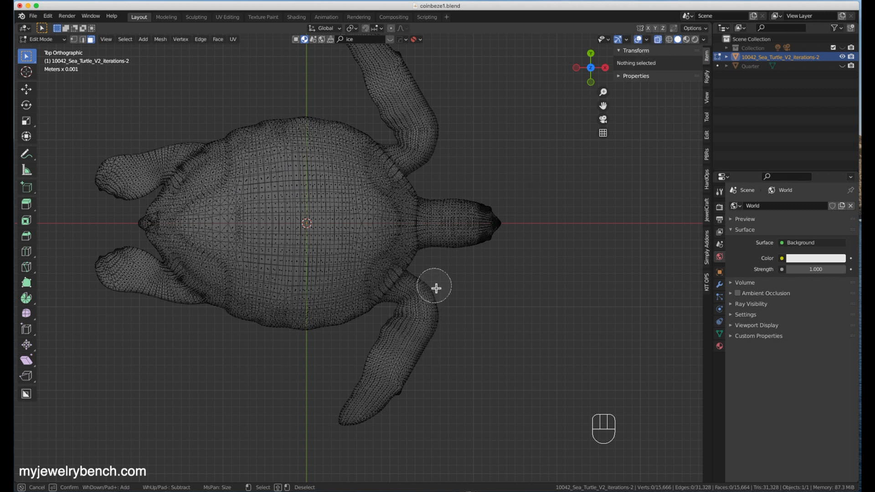
pyautogui.moveTo(429, 286)
pyautogui.mouseDown()
pyautogui.moveTo(413, 290)
pyautogui.moveTo(407, 317)
pyautogui.moveTo(416, 321)
pyautogui.moveTo(418, 304)
pyautogui.moveTo(426, 332)
pyautogui.moveTo(418, 365)
pyautogui.moveTo(374, 423)
pyautogui.moveTo(348, 416)
pyautogui.moveTo(400, 330)
pyautogui.moveTo(410, 340)
pyautogui.moveTo(425, 328)
pyautogui.moveTo(422, 318)
pyautogui.mouseUp()
pyautogui.press('Escape')
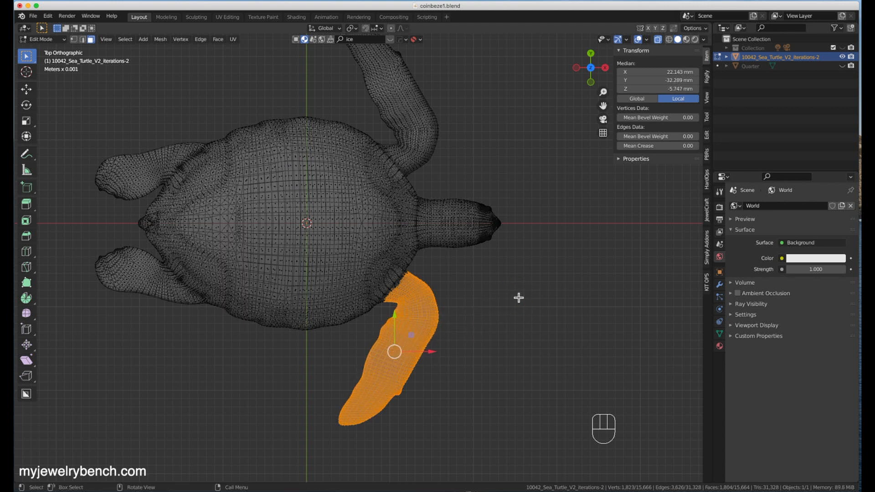
pyautogui.moveTo(462, 366)
pyautogui.mouseDown(button='middle')
pyautogui.moveTo(488, 324)
pyautogui.moveTo(425, 211)
pyautogui.moveTo(435, 162)
pyautogui.moveTo(517, 201)
pyautogui.moveTo(545, 262)
pyautogui.moveTo(454, 359)
pyautogui.mouseUp(button='middle')
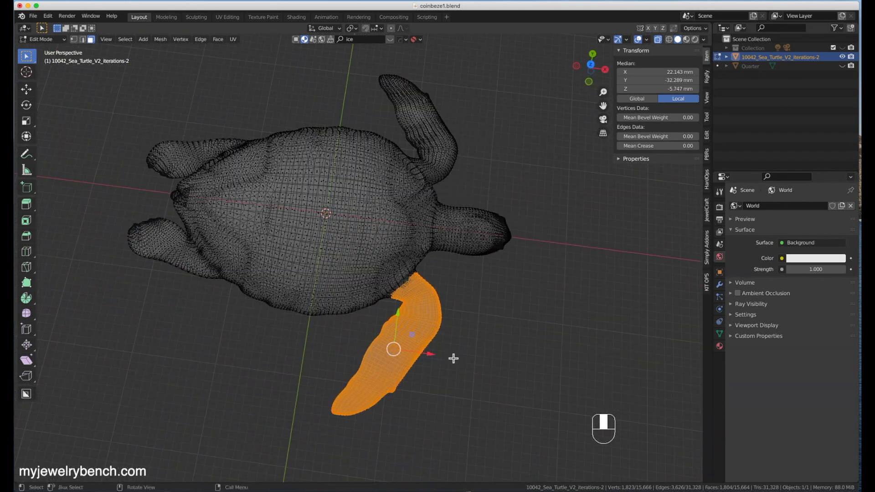
pyautogui.moveTo(448, 154); pyautogui.dragTo(440, 265, button='middle')
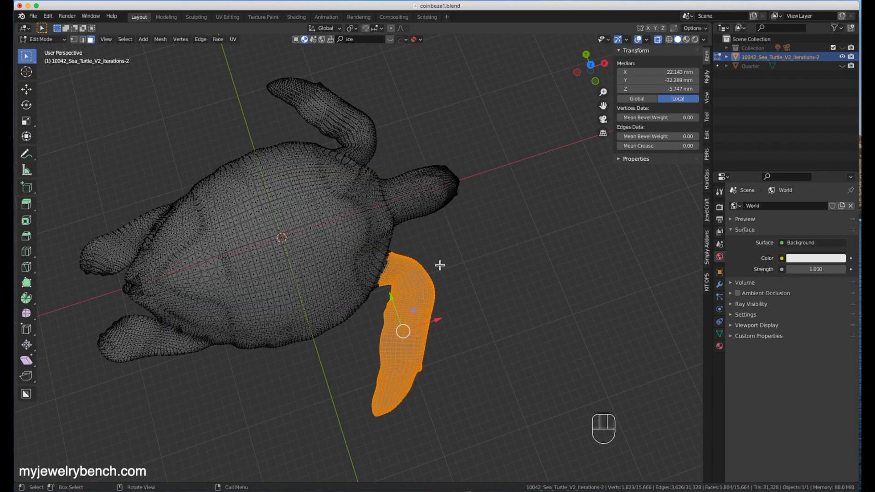
# Step: Separate the selected front flipper faces from the turtle mesh by Selection and return to Object Mode
pyautogui.scroll(2, 439, 265)
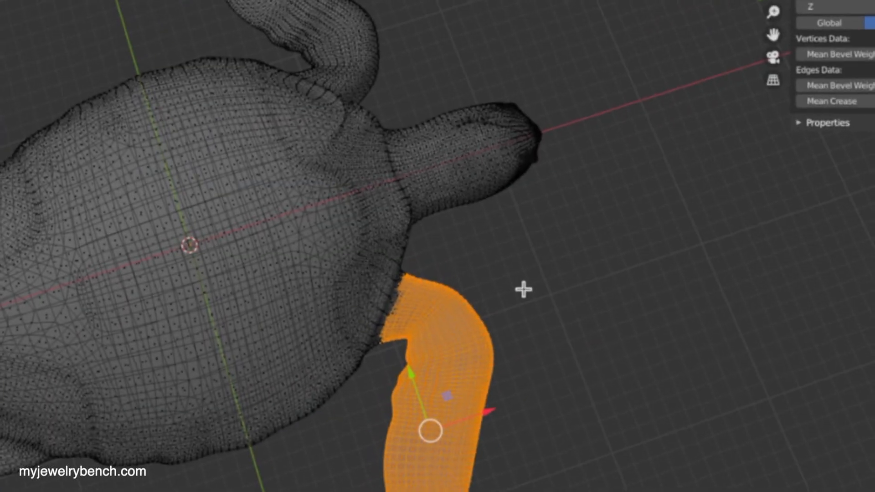
pyautogui.press('p')
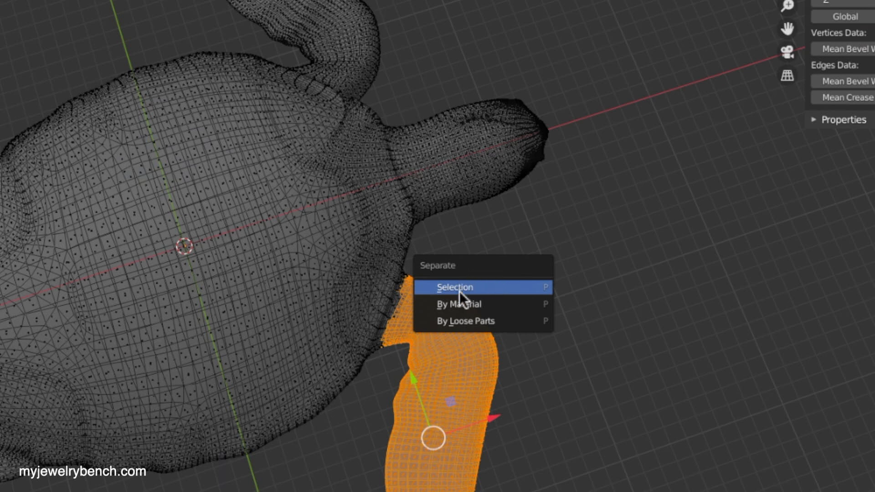
pyautogui.click(477, 288)
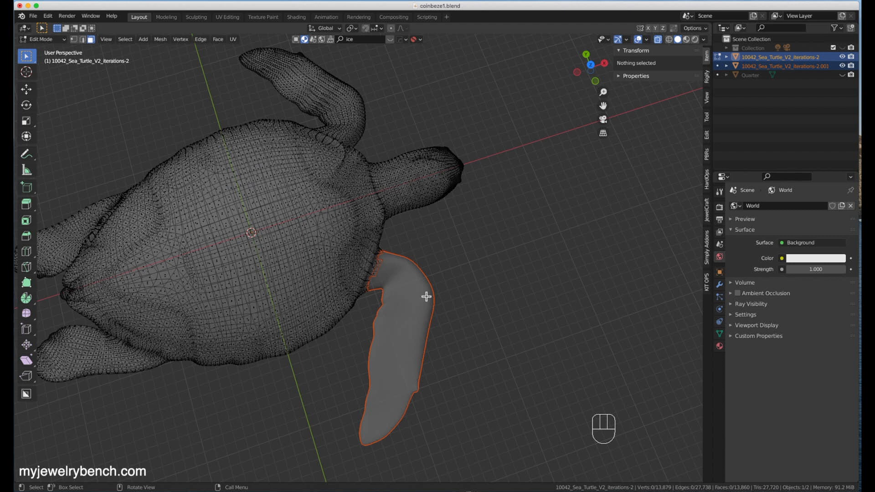
pyautogui.press('Tab')
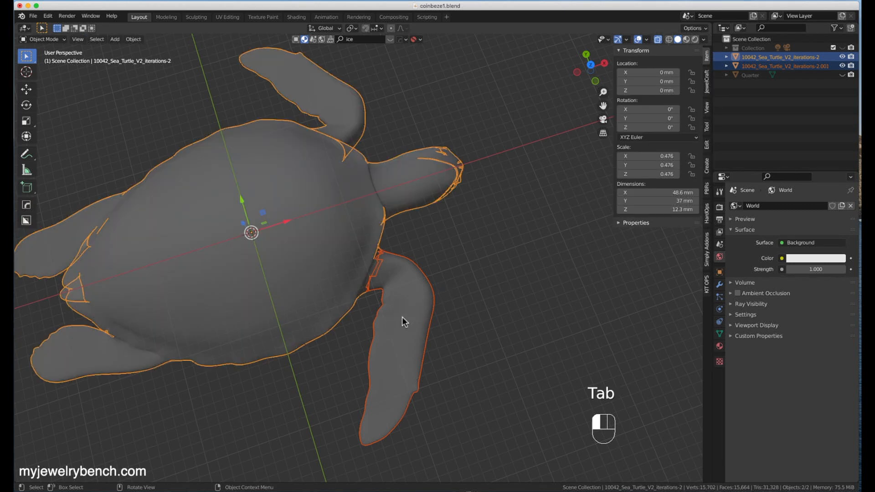
# Step: Select the separated front flipper alone and try moving it away from the shell to check that it is independent
pyautogui.click(402, 316)
pyautogui.click(337, 209)
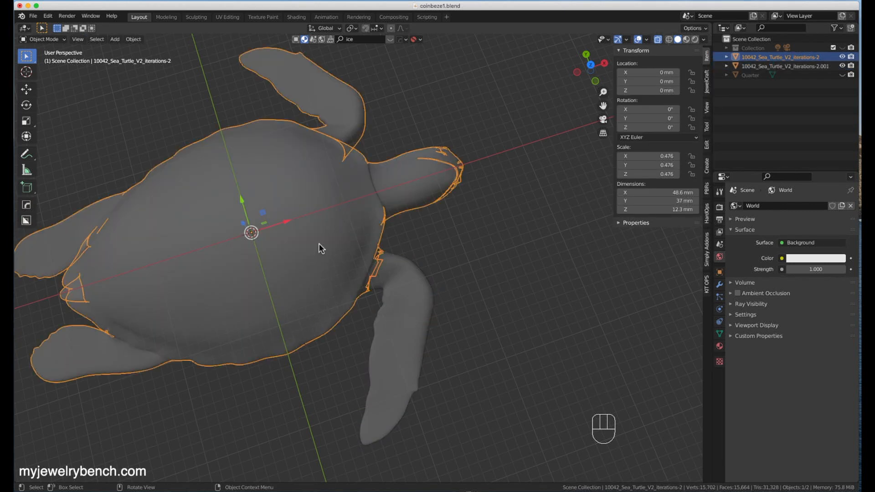
pyautogui.click(403, 294)
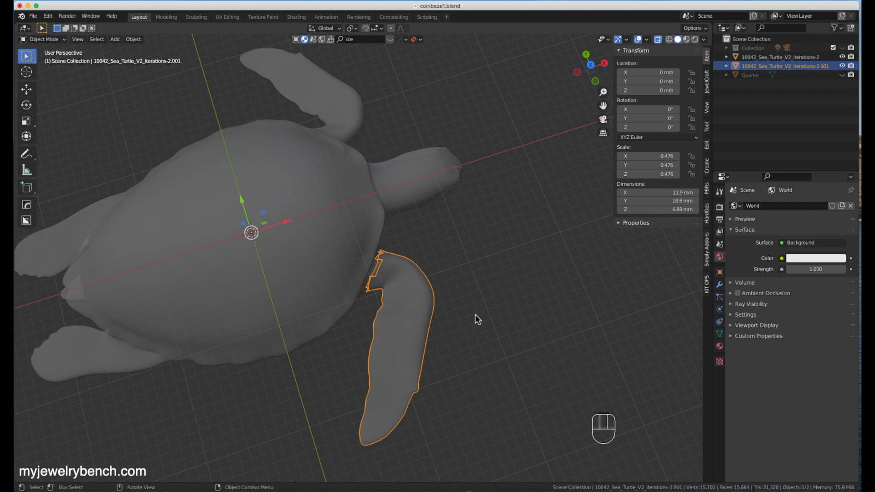
pyautogui.press('g')
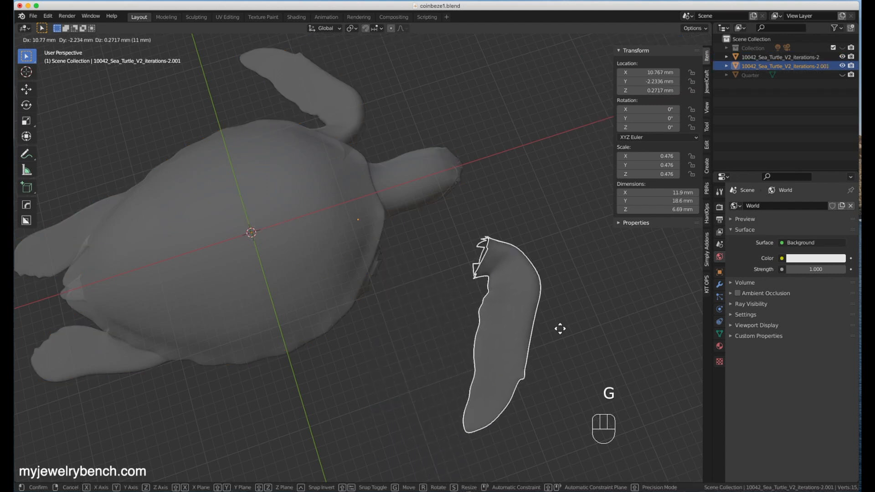
pyautogui.rightClick(560, 326)
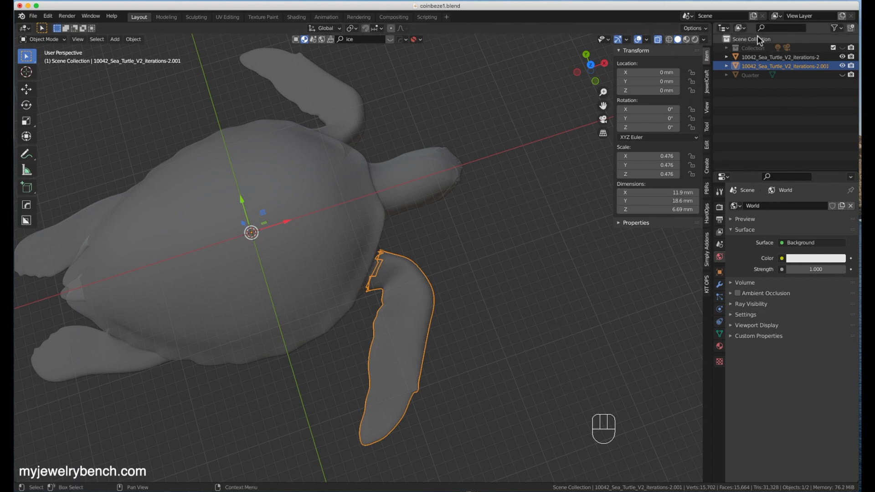
# Step: Rename the separated front flipper object as RightFrontFin
pyautogui.doubleClick(783, 70)
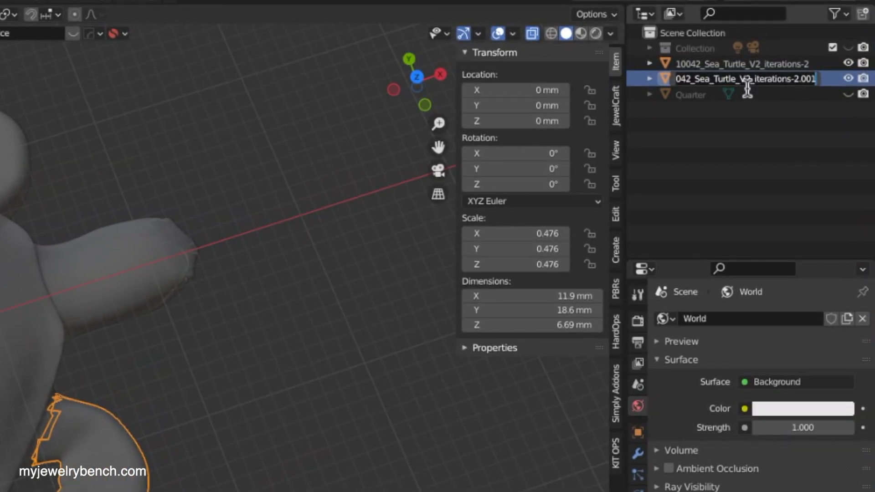
pyautogui.write('RightFrontFin')
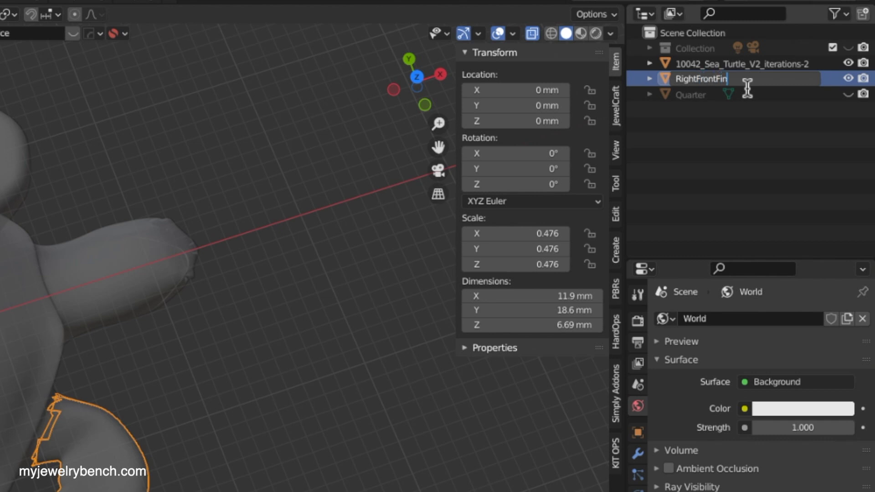
pyautogui.press('Return')
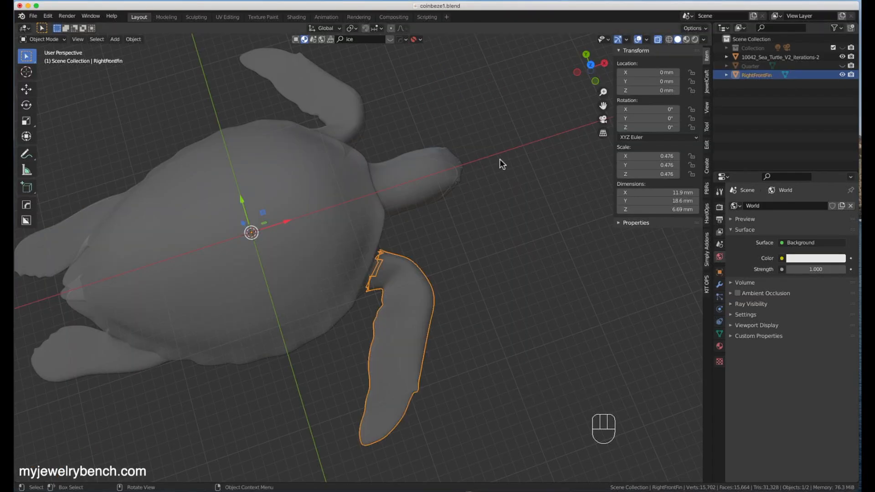
# Step: Select the turtle body in the top orthographic view and enter Edit Mode on it
pyautogui.press('KP_7')
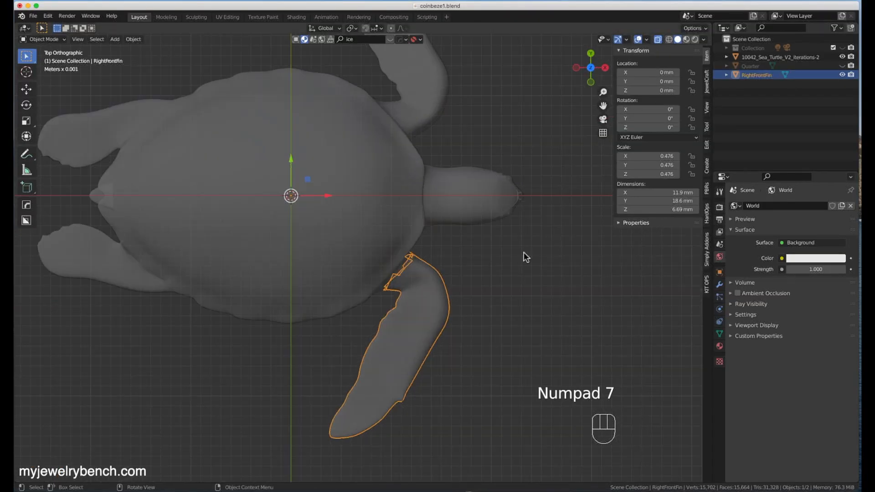
pyautogui.scroll(-2, 537, 270)
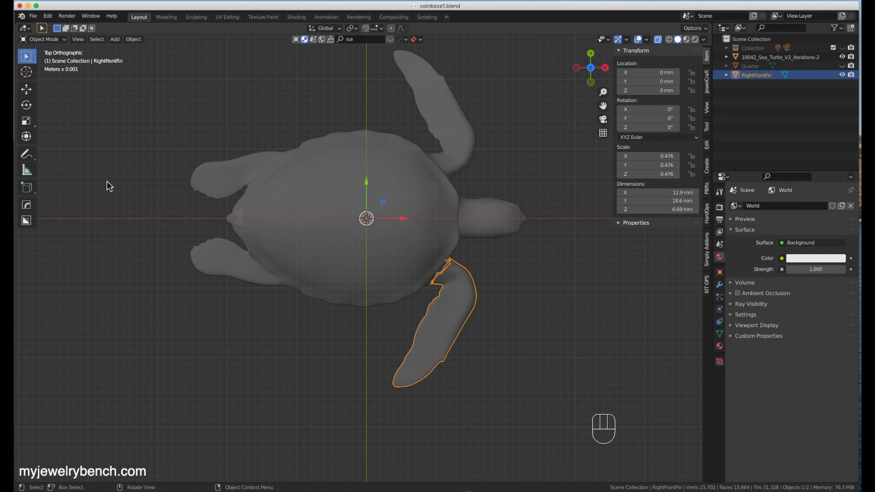
pyautogui.press('`')
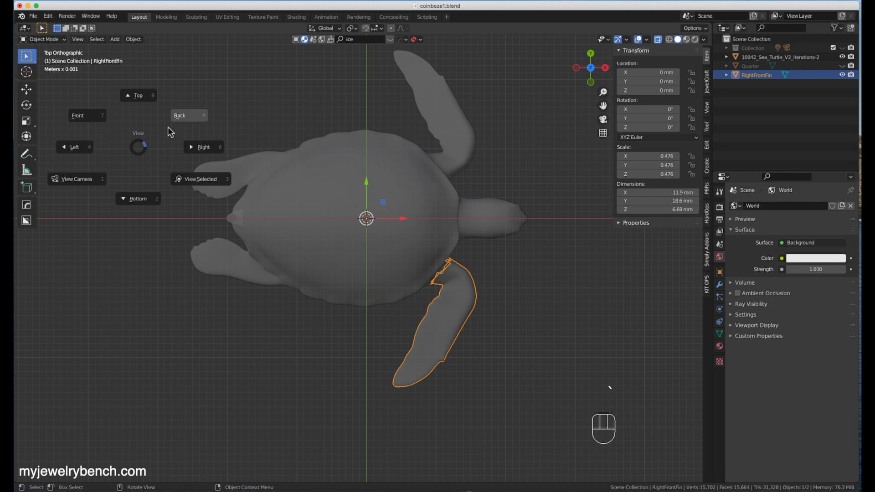
pyautogui.click(140, 97)
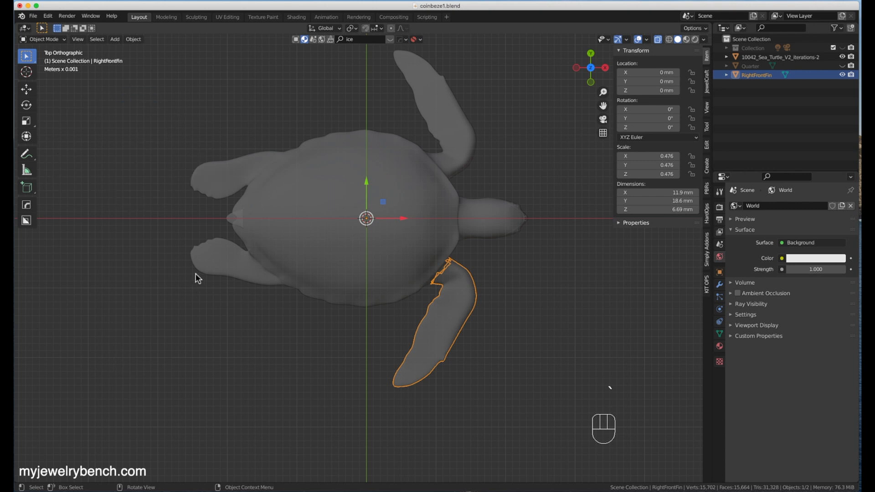
pyautogui.scroll(3, 302, 190)
pyautogui.click(434, 196)
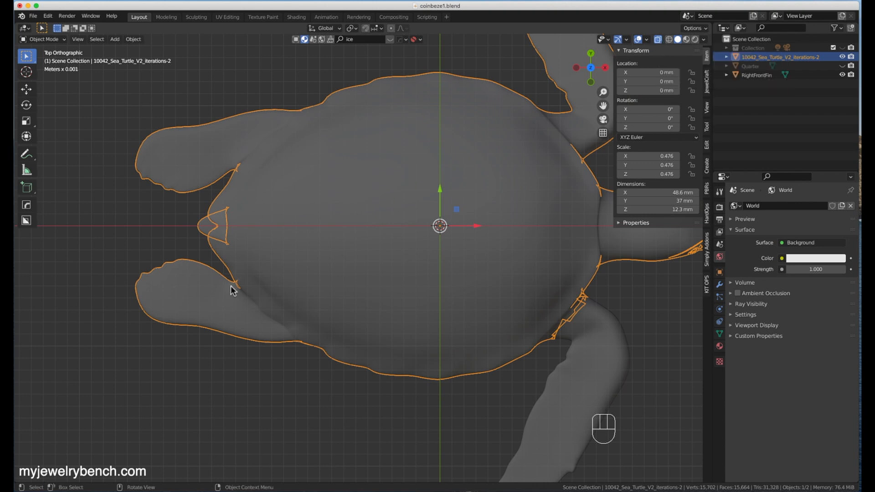
pyautogui.press('Tab')
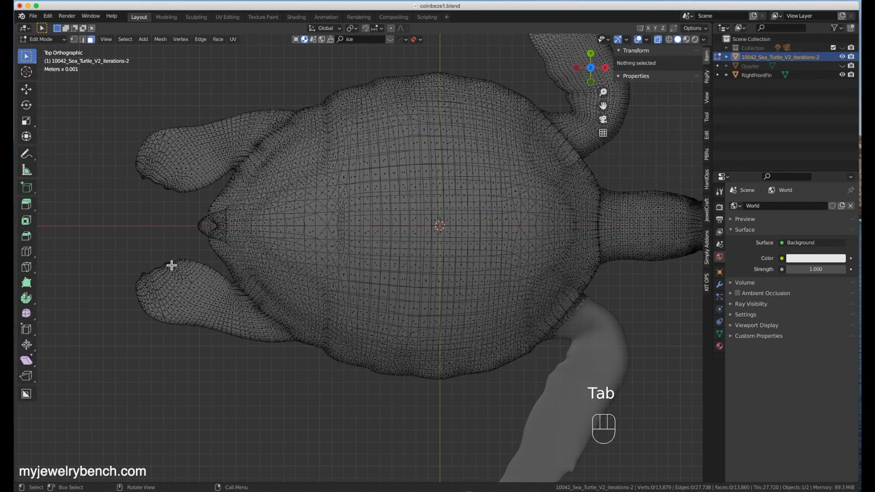
# Step: Select all faces of the rear flipper on the negative Y side with Circle Select and check the selection
pyautogui.press('c')
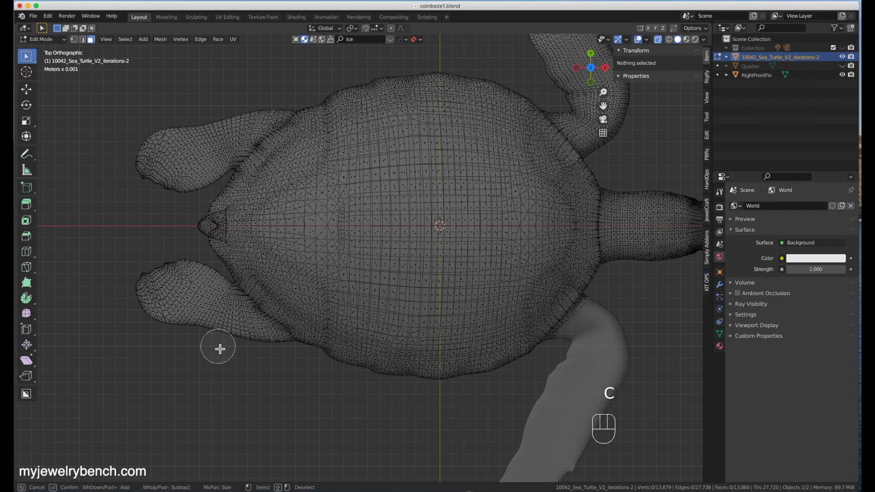
pyautogui.scroll(-3, 216, 378)
pyautogui.click(264, 357)
pyautogui.moveTo(265, 357)
pyautogui.mouseDown()
pyautogui.moveTo(173, 270)
pyautogui.moveTo(152, 278)
pyautogui.moveTo(156, 297)
pyautogui.moveTo(285, 358)
pyautogui.mouseUp()
pyautogui.scroll(3, 234, 385)
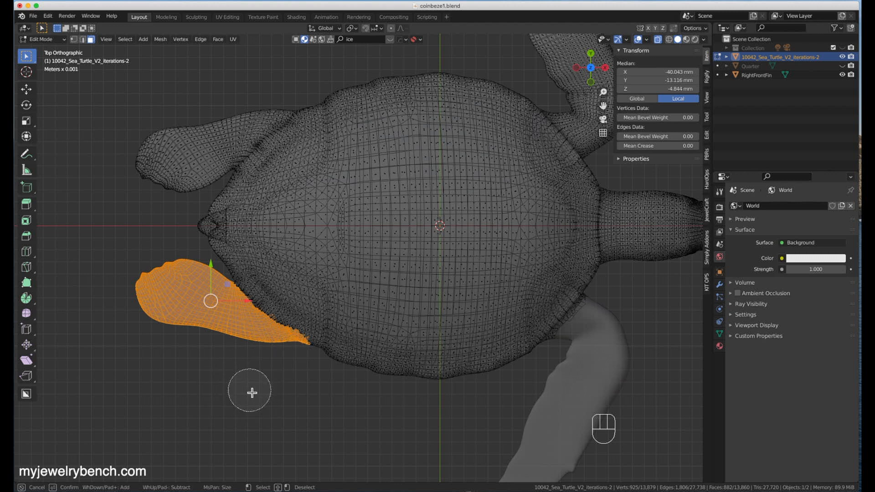
pyautogui.rightClick(255, 354)
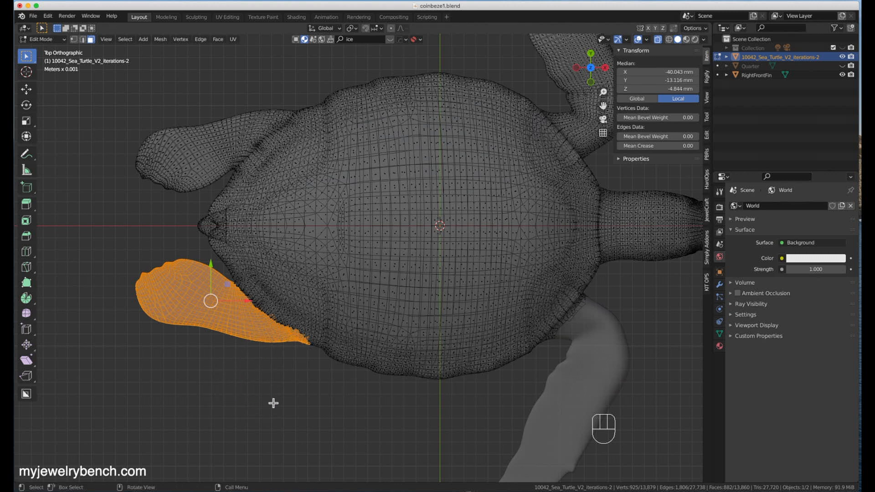
pyautogui.moveTo(293, 385); pyautogui.dragTo(381, 316, button='middle')
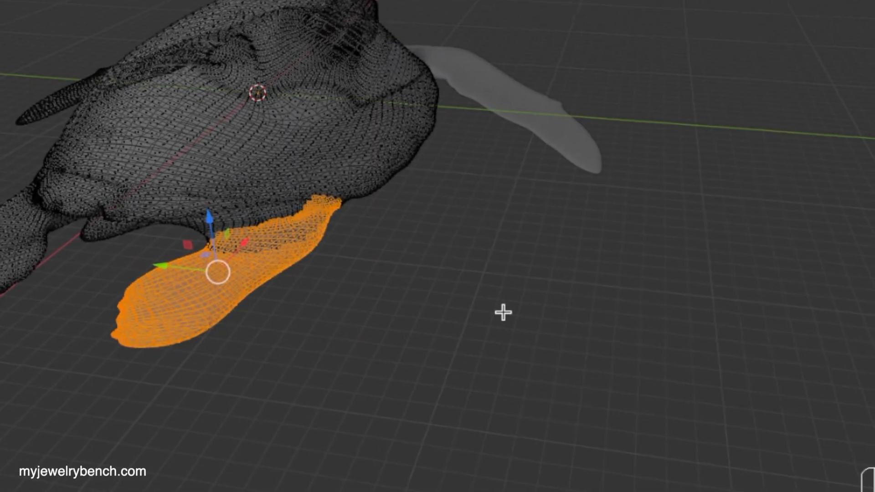
# Step: Separate the selected rear flipper faces into their own object by Selection and leave Edit Mode
pyautogui.press('p')
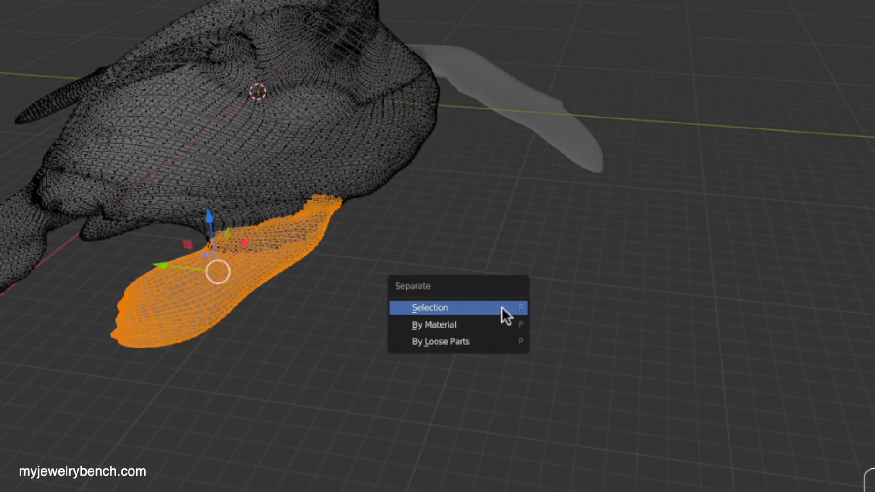
pyautogui.click(441, 306)
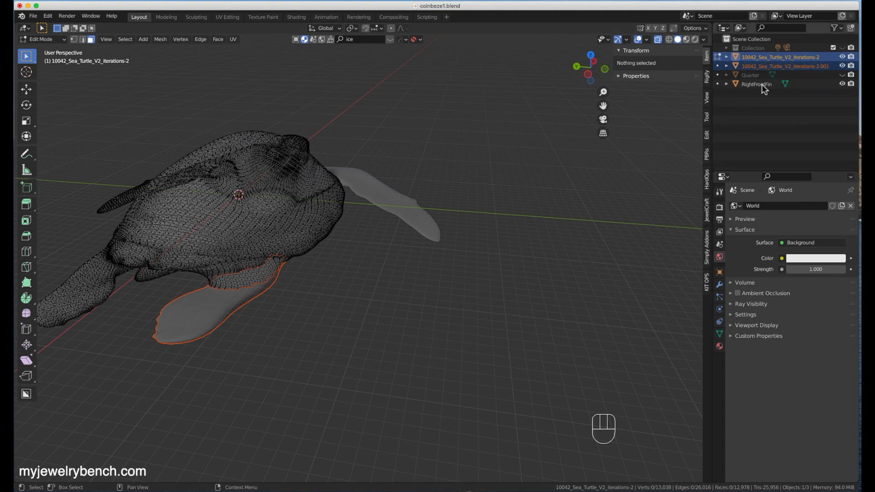
pyautogui.press('Tab')
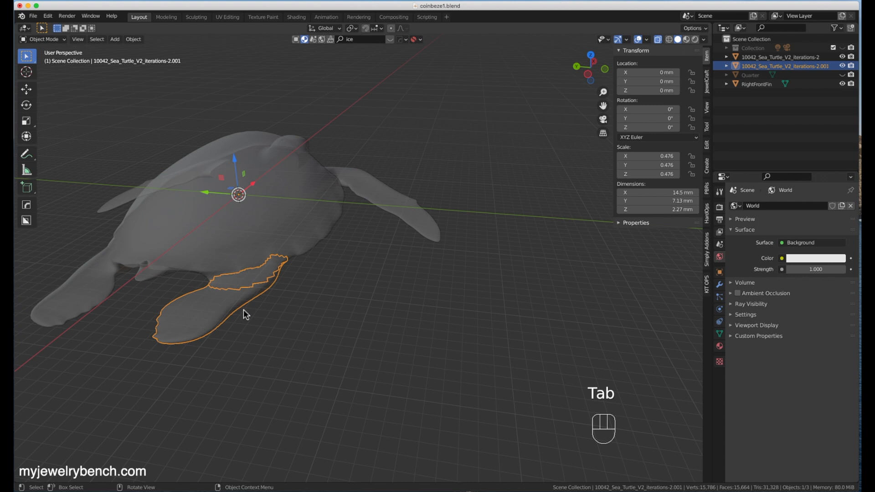
# Step: Rename the separated rear flipper object as BackRearFin
pyautogui.doubleClick(778, 66)
pyautogui.write('Back')
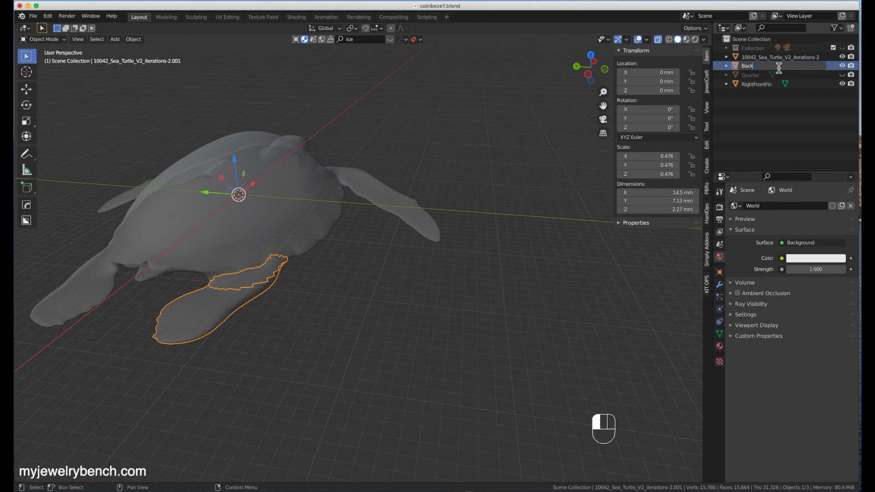
pyautogui.write('RearFin')
pyautogui.press('Return')
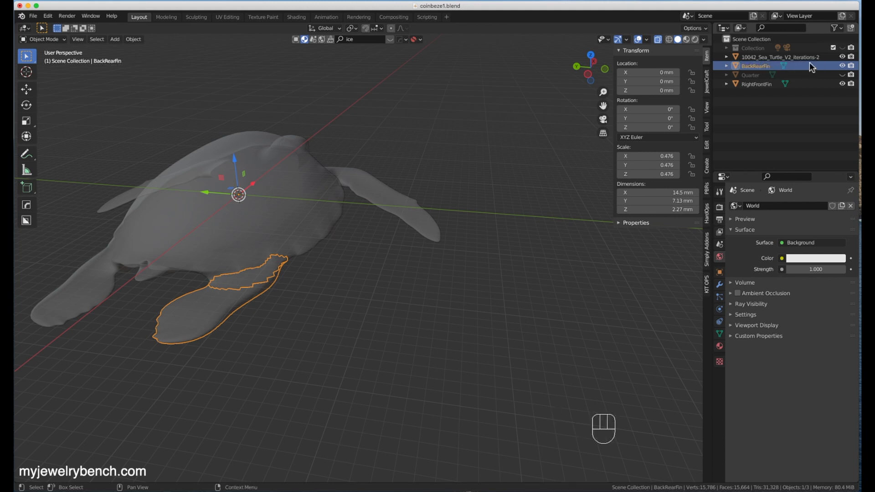
# Step: Select the turtle body again and open it in Edit Mode in the top orthographic view, focused on the head
pyautogui.scroll(-2, 556, 228)
pyautogui.moveTo(556, 227); pyautogui.dragTo(507, 305, button='middle')
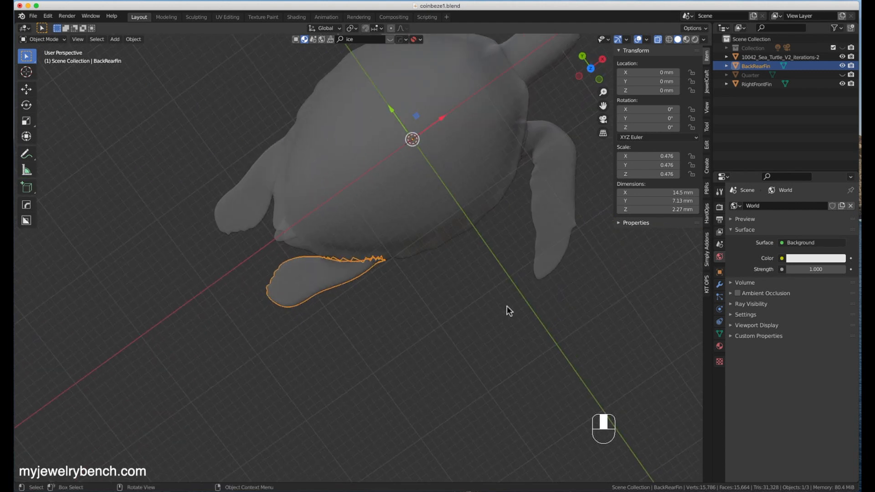
pyautogui.click(458, 111)
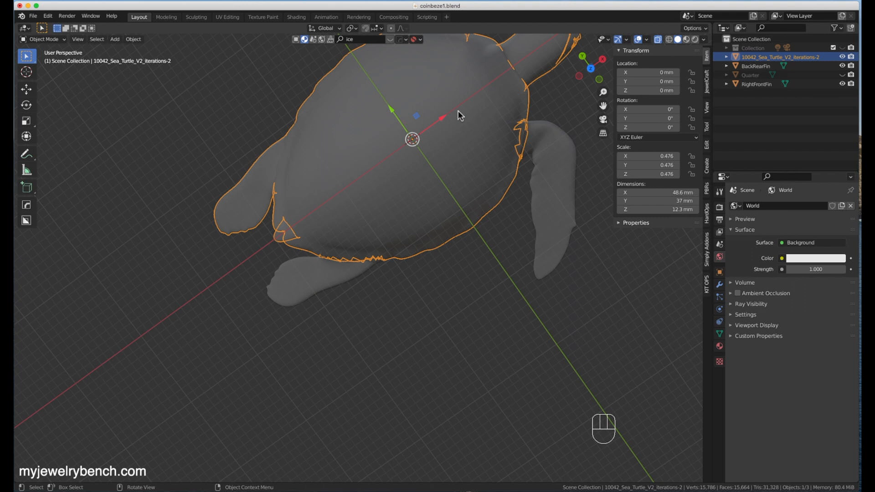
pyautogui.press('KP_7')
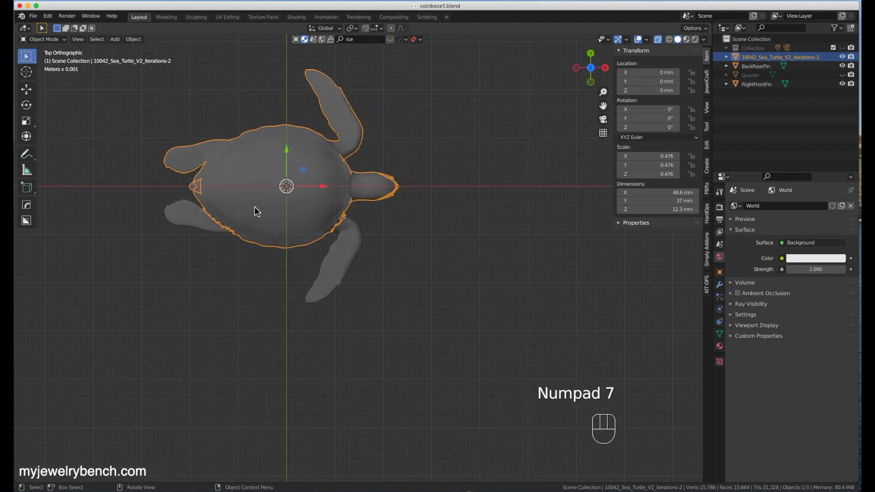
pyautogui.scroll(5, 363, 174)
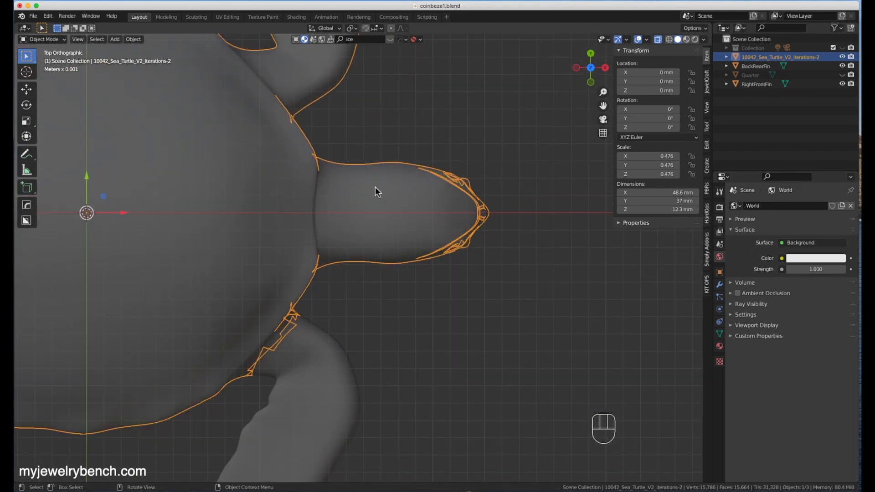
pyautogui.press('Tab')
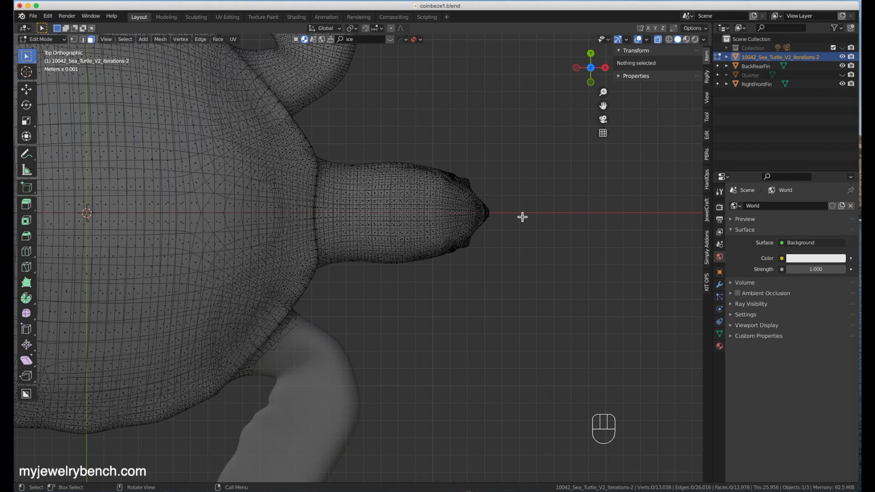
# Step: Select all head and neck faces up to the shell edge with Circle Select and check the selection
pyautogui.press('c')
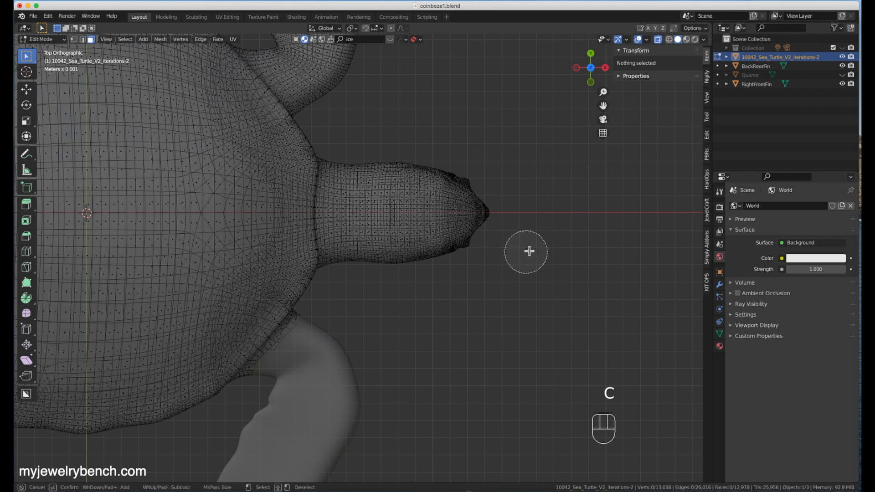
pyautogui.scroll(-5, 529, 250)
pyautogui.scroll(3, 529, 250)
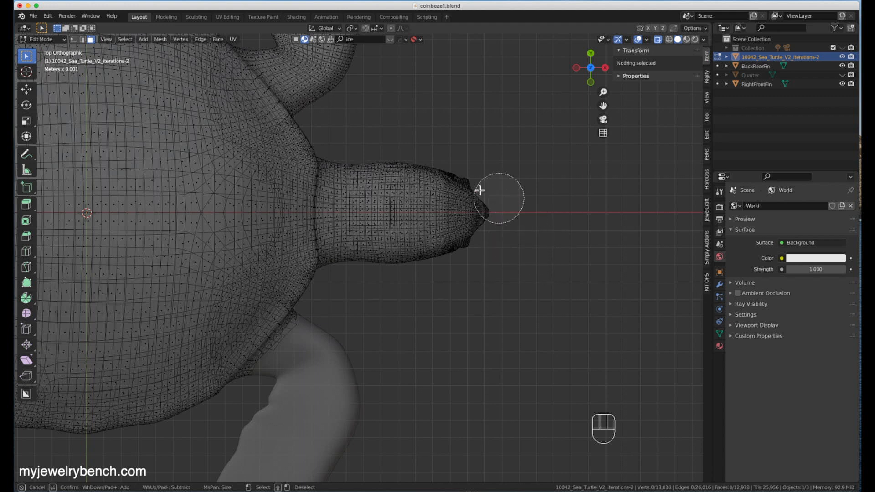
pyautogui.click(454, 181)
pyautogui.moveTo(454, 181)
pyautogui.mouseDown()
pyautogui.moveTo(465, 239)
pyautogui.moveTo(348, 266)
pyautogui.moveTo(343, 152)
pyautogui.moveTo(348, 268)
pyautogui.moveTo(410, 219)
pyautogui.moveTo(388, 177)
pyautogui.moveTo(425, 185)
pyautogui.moveTo(445, 207)
pyautogui.moveTo(400, 224)
pyautogui.moveTo(391, 199)
pyautogui.moveTo(473, 193)
pyautogui.mouseUp()
pyautogui.rightClick(508, 240)
pyautogui.moveTo(524, 277)
pyautogui.mouseDown(button='middle')
pyautogui.moveTo(478, 133)
pyautogui.moveTo(413, 123)
pyautogui.moveTo(410, 136)
pyautogui.moveTo(525, 245)
pyautogui.moveTo(529, 153)
pyautogui.mouseUp(button='middle')
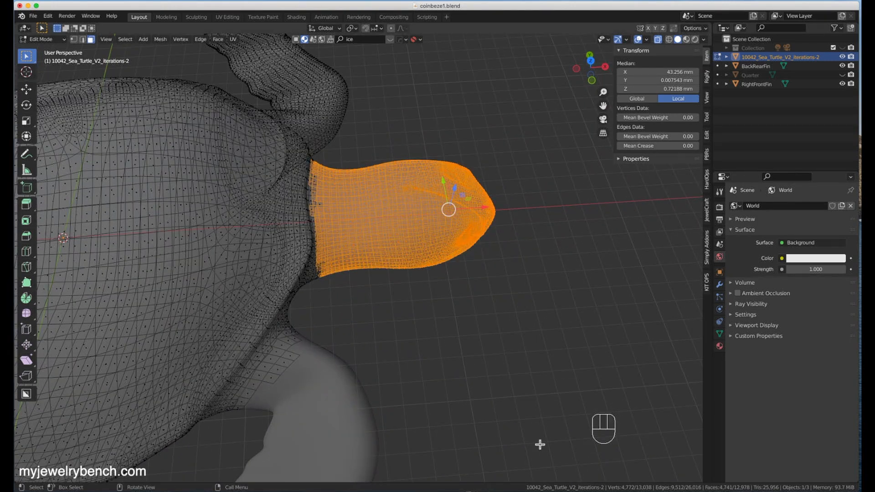
# Step: Separate the selected head and neck faces by Selection, leave Edit Mode and select only the new head object
pyautogui.press('p')
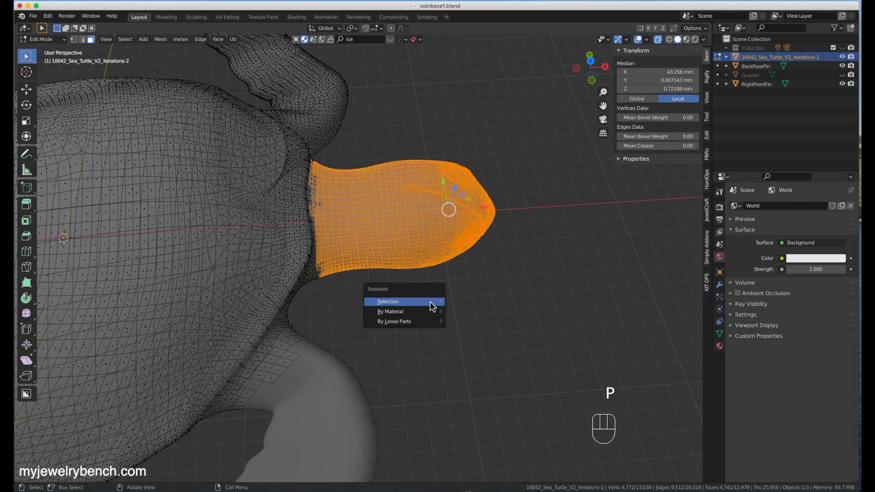
pyautogui.click(385, 302)
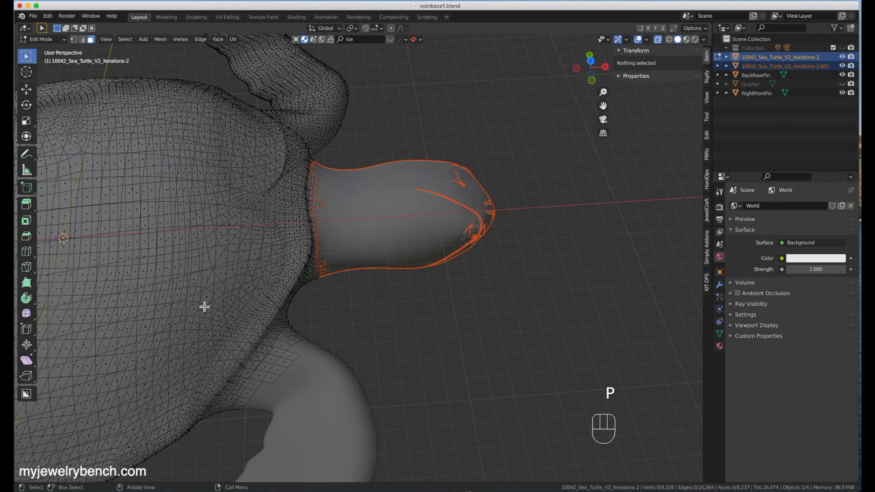
pyautogui.press('Tab')
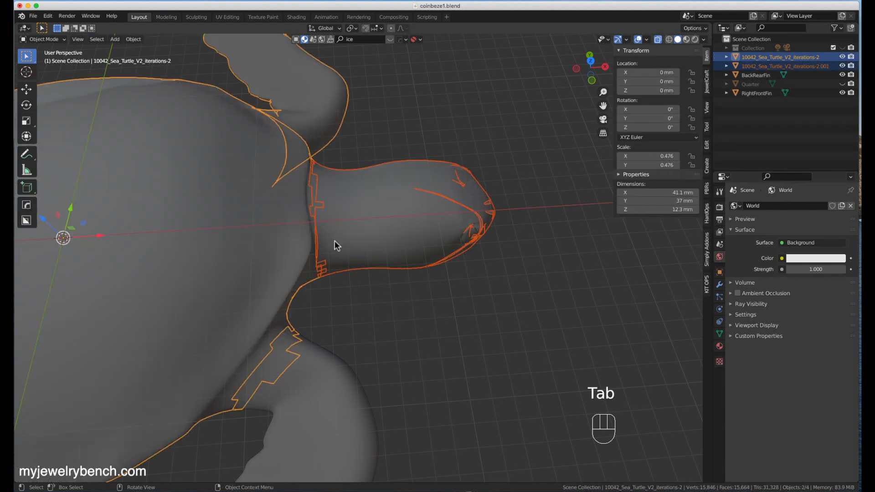
pyautogui.click(239, 235)
pyautogui.click(493, 221)
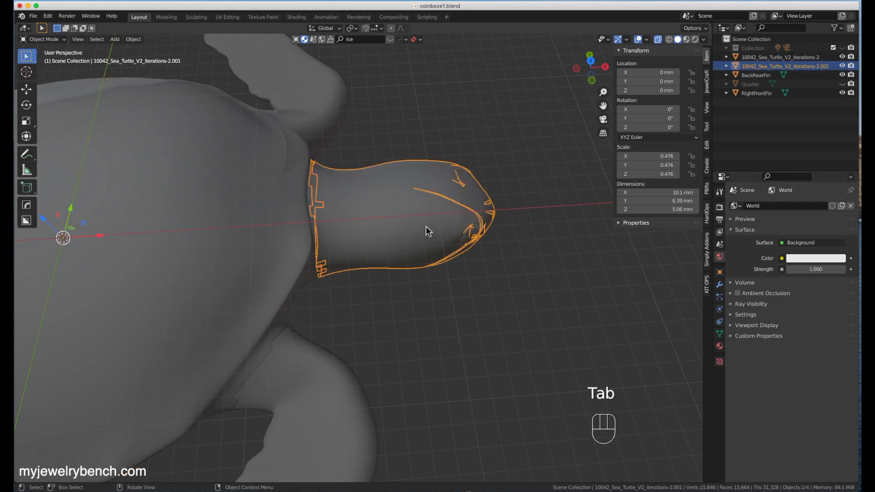
pyautogui.press('g')
pyautogui.rightClick(531, 244)
pyautogui.scroll(-5, 504, 305)
pyautogui.moveTo(504, 305); pyautogui.dragTo(469, 279, button='middle')
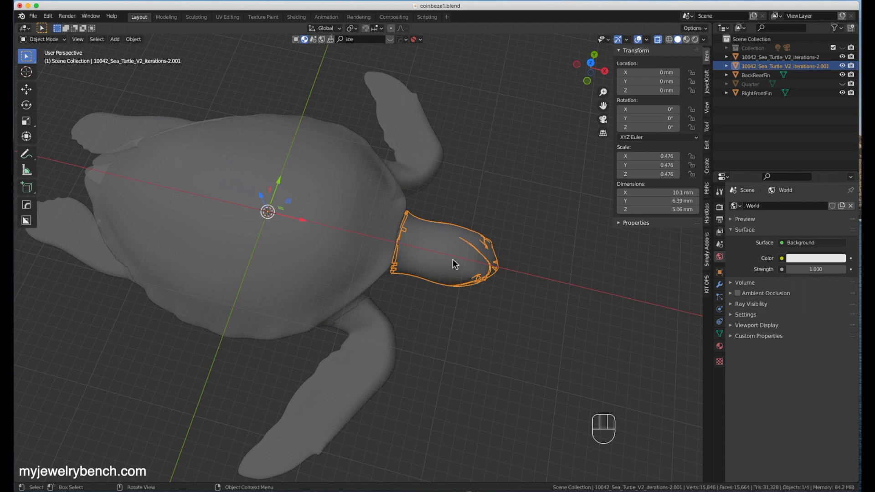
# Step: Rename the separated head object as TurtleHead and save the Blender file
pyautogui.doubleClick(754, 66)
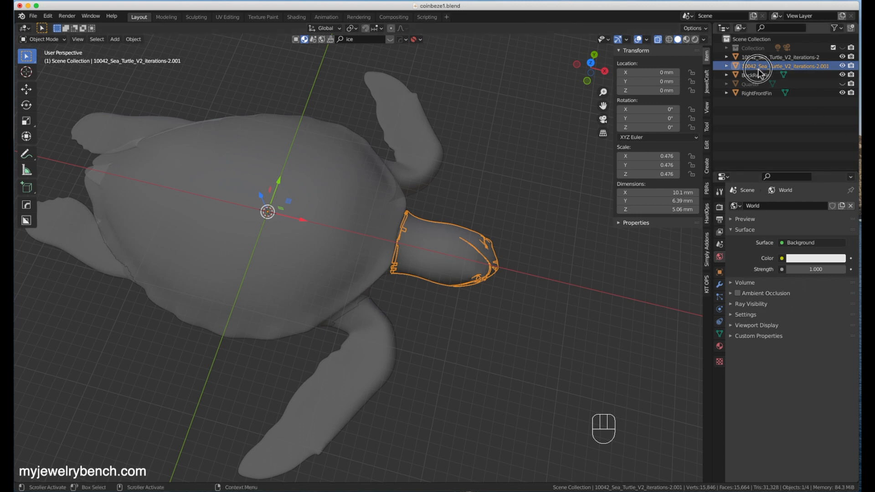
pyautogui.write('Tu')
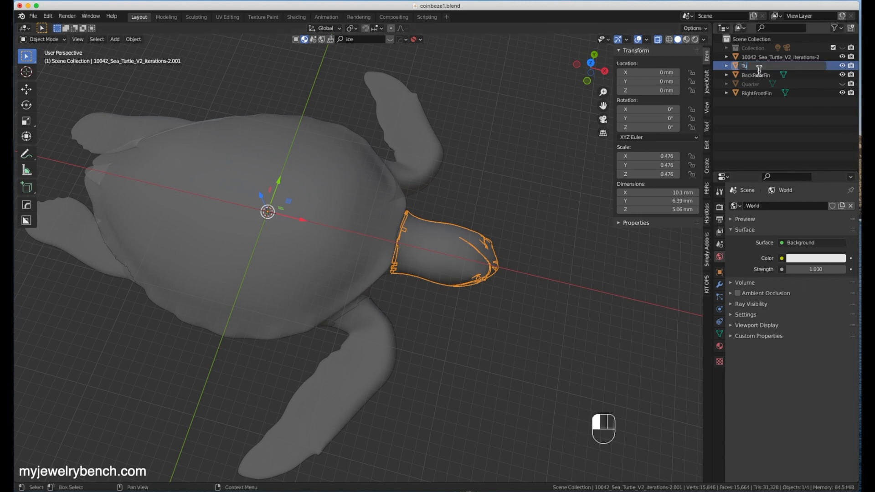
pyautogui.write('rtleHead')
pyautogui.press('Return')
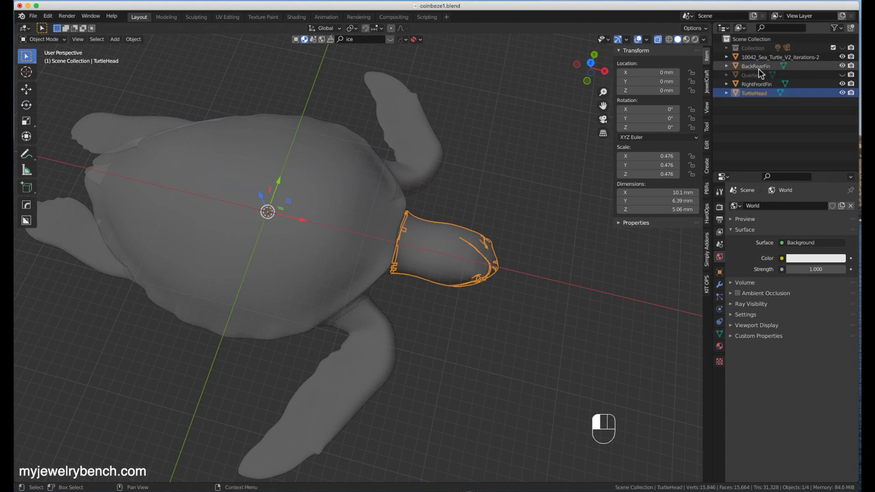
pyautogui.click(33, 15)
pyautogui.click(40, 76)
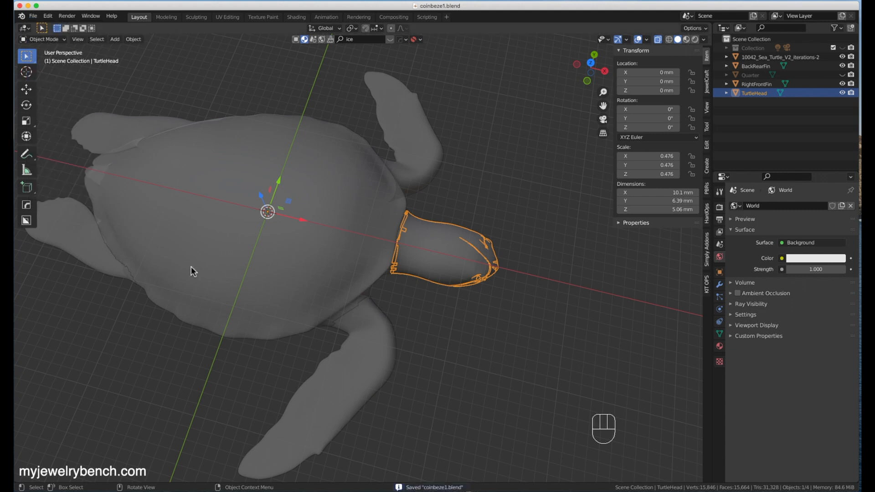
# Step: Delete the remaining turtle body object, keeping the separated head, front fin and rear fin
pyautogui.click(331, 250)
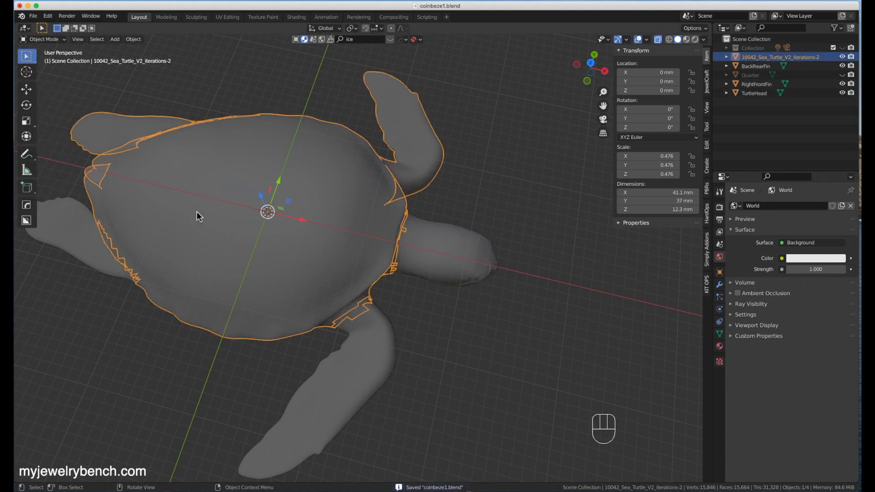
pyautogui.moveTo(253, 202); pyautogui.dragTo(363, 201, button='middle')
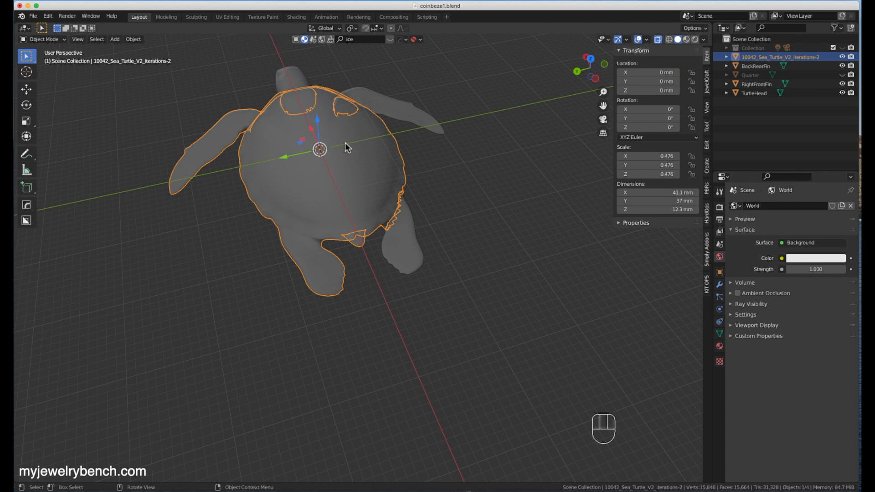
pyautogui.press('x')
pyautogui.click(319, 143)
pyautogui.moveTo(403, 225); pyautogui.dragTo(423, 152, button='middle')
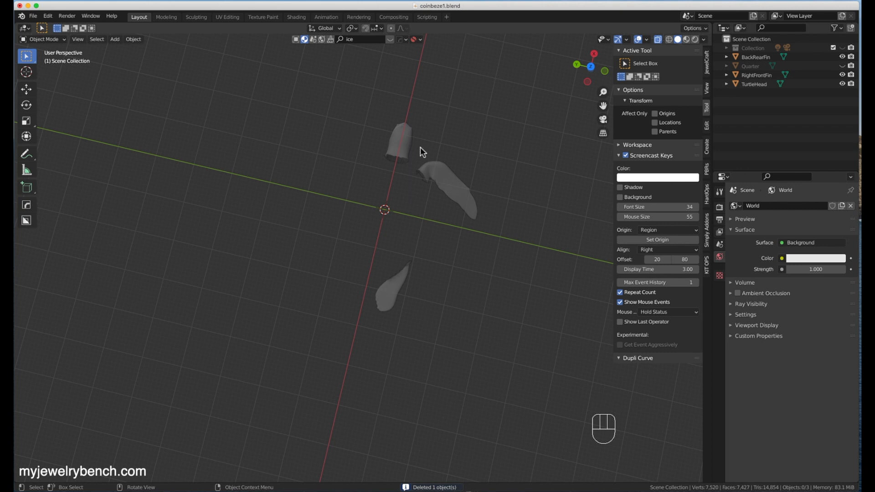
# Step: Check the three separated turtle parts, select them together and hide them all
pyautogui.click(389, 143)
pyautogui.click(448, 177)
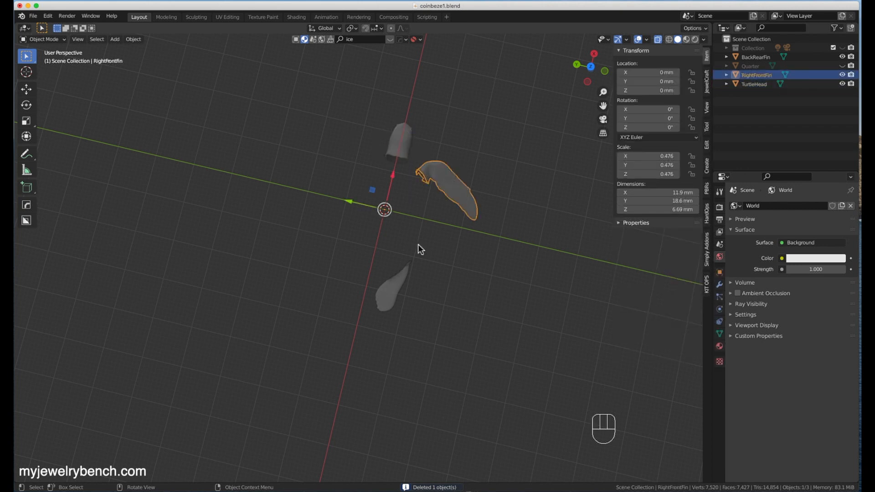
pyautogui.click(396, 290)
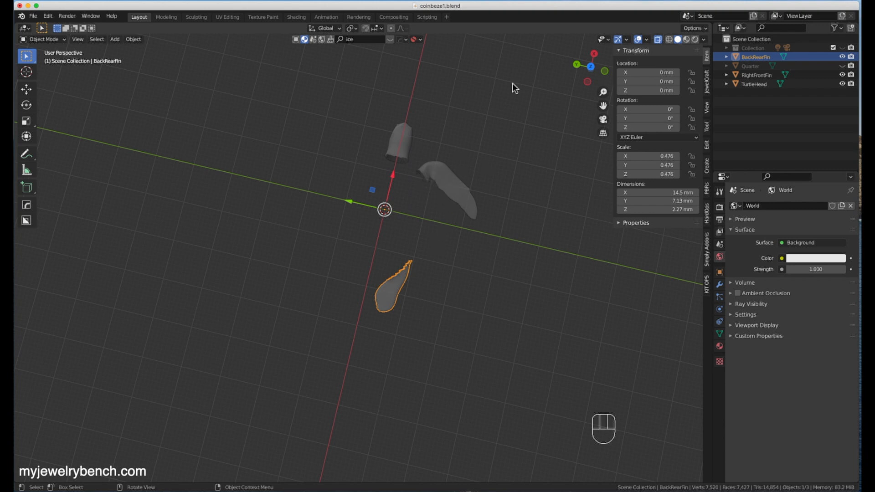
pyautogui.moveTo(288, 137); pyautogui.dragTo(502, 324)
pyautogui.click(516, 252)
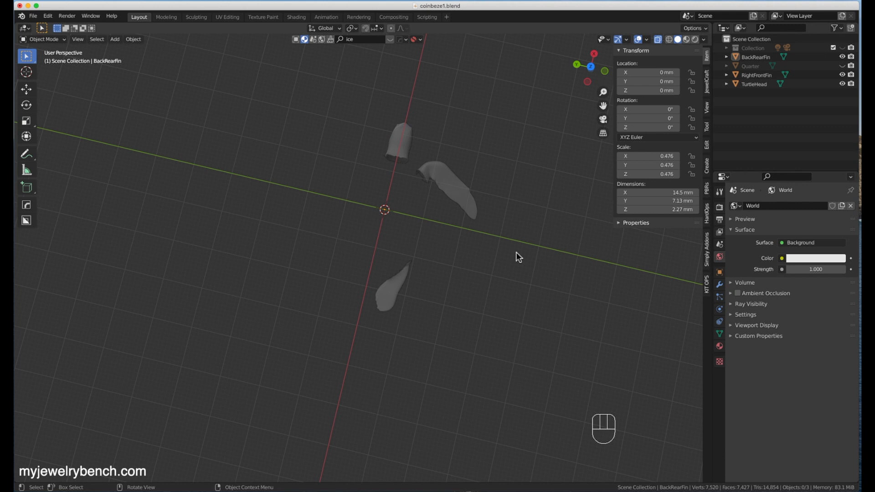
pyautogui.rightClick(764, 118)
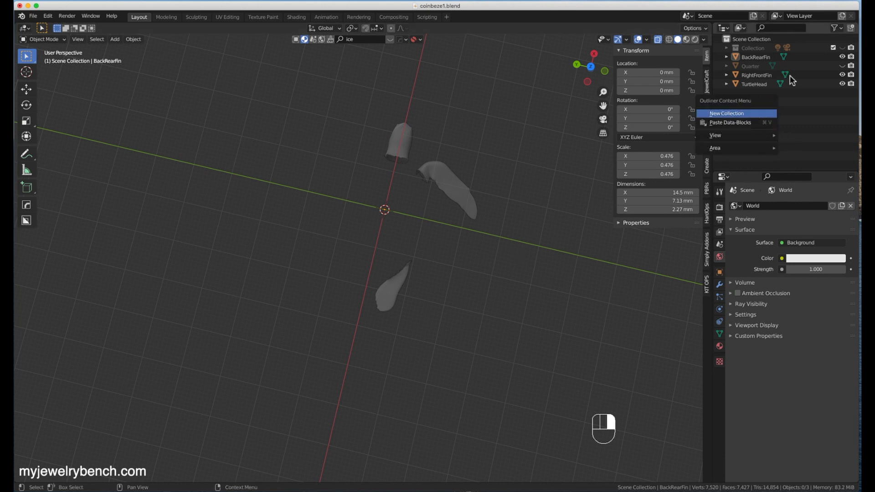
pyautogui.moveTo(270, 142); pyautogui.dragTo(499, 317)
pyautogui.press('h')
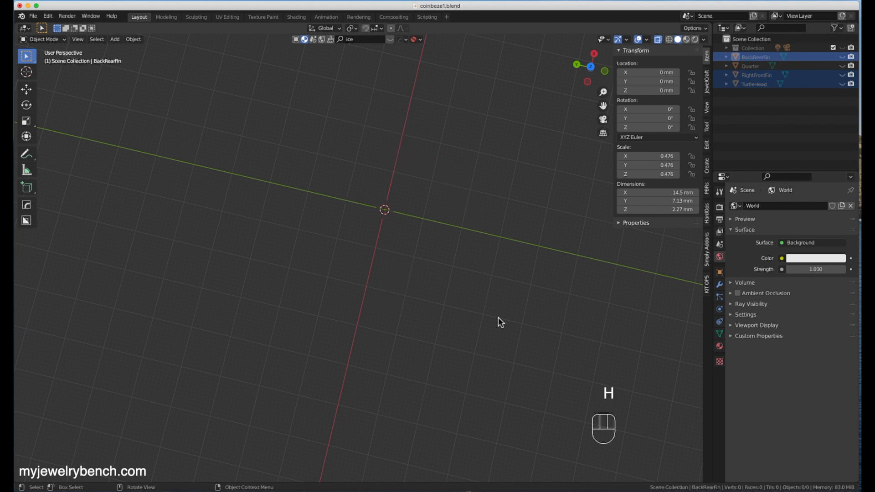
# Step: Unhide the Quarter disc and bring it into a close angled view
pyautogui.click(754, 66)
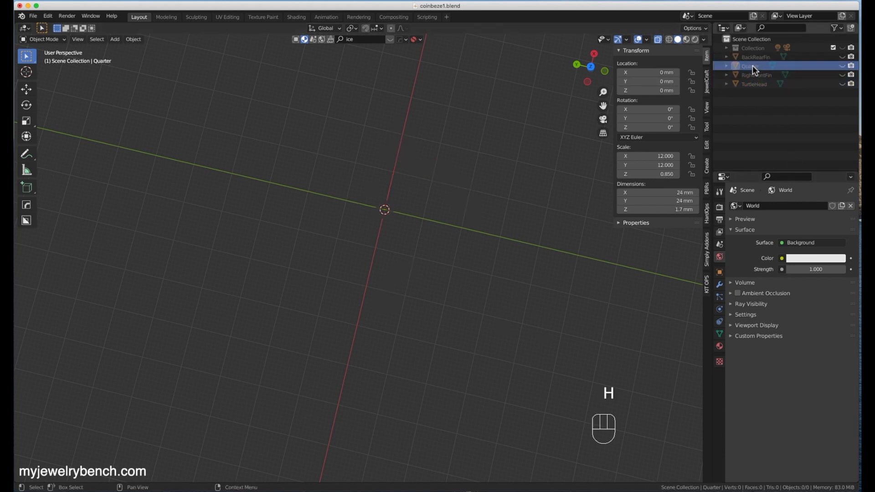
pyautogui.click(842, 66)
pyautogui.moveTo(447, 210); pyautogui.dragTo(349, 209, button='middle')
pyautogui.click(349, 210)
pyautogui.scroll(3, 359, 152)
pyautogui.moveTo(433, 224); pyautogui.dragTo(434, 255, button='middle')
pyautogui.scroll(2, 433, 255)
pyautogui.moveTo(431, 214); pyautogui.dragTo(368, 154, button='middle')
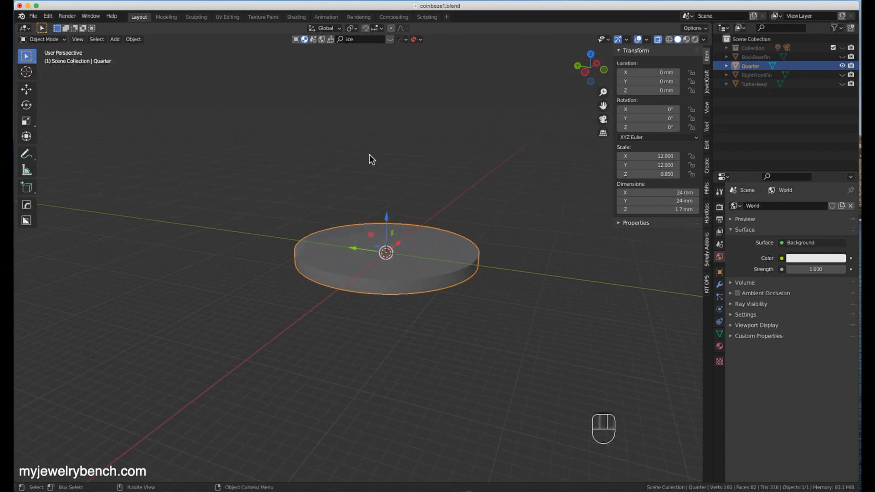
pyautogui.moveTo(386, 252); pyautogui.dragTo(390, 263, button='middle')
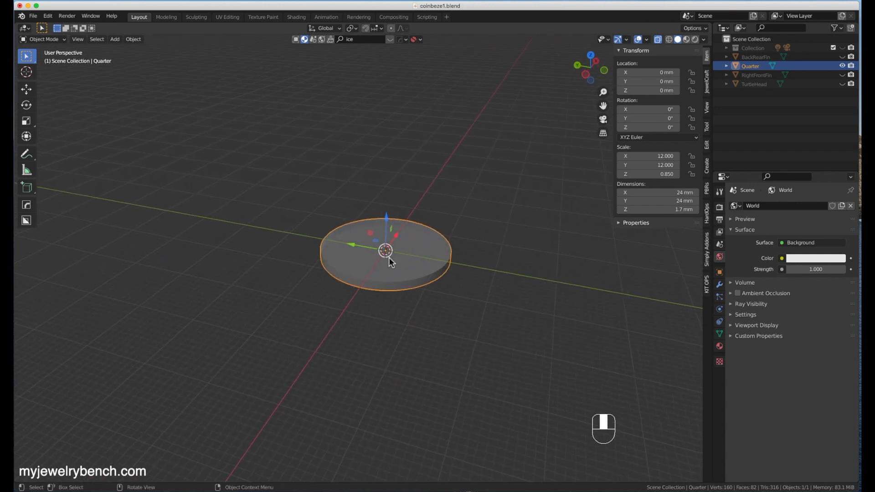
pyautogui.scroll(2, 344, 205)
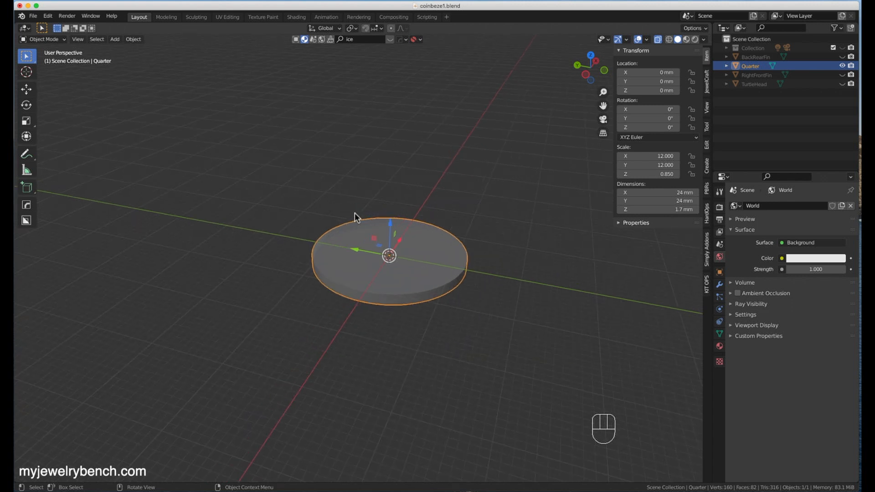
# Step: Add an 80-vertex cylinder at the origin and scale it around the Quarter to about 26.4 mm across, locking Z
pyautogui.hotkey('shift', 'a')
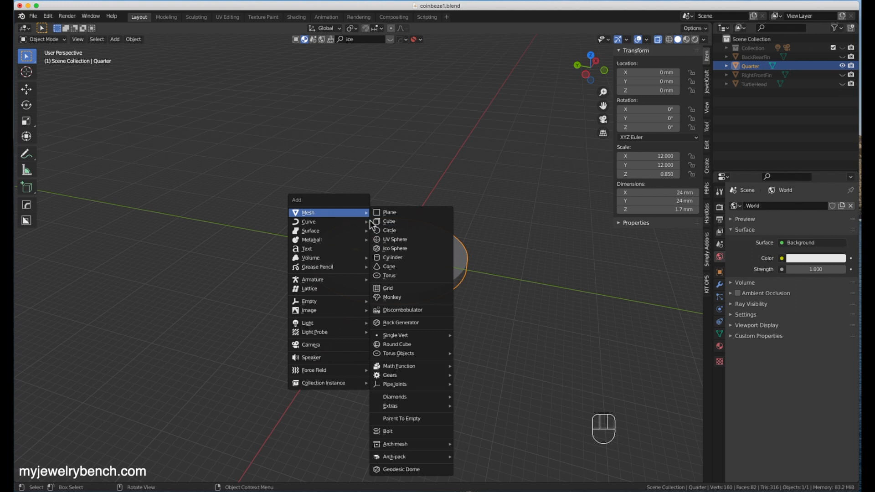
pyautogui.click(407, 261)
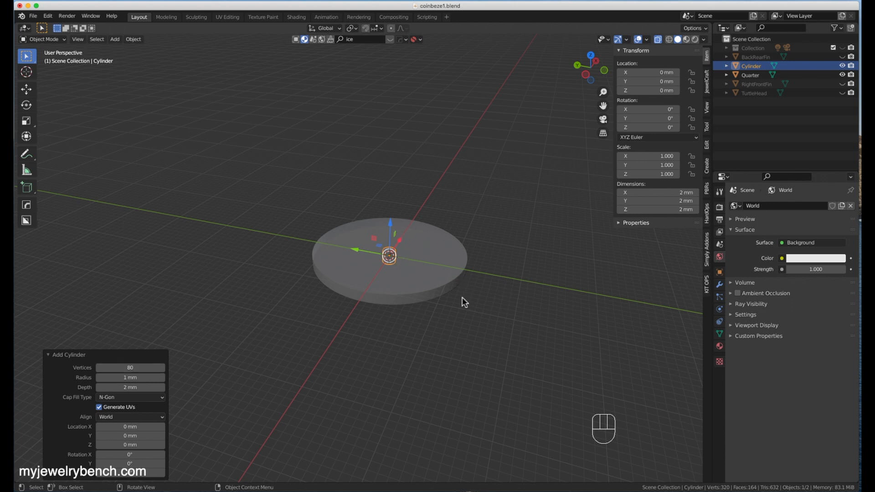
pyautogui.press('KP_7')
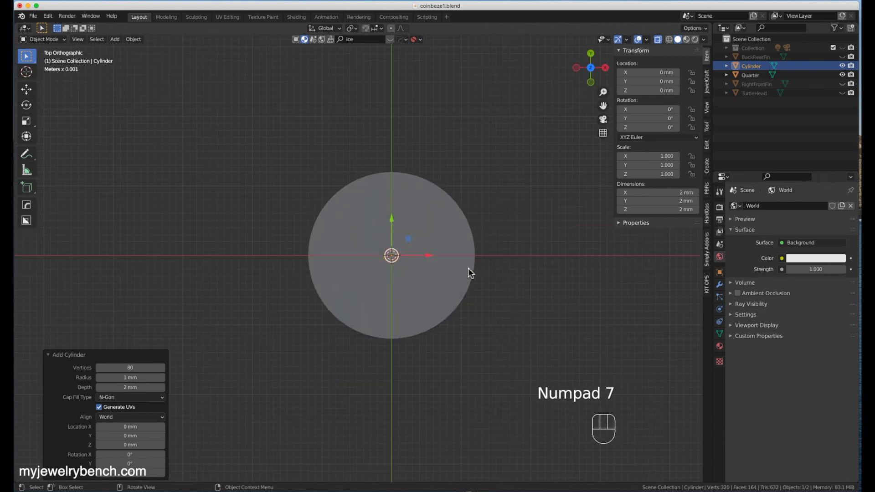
pyautogui.press('s')
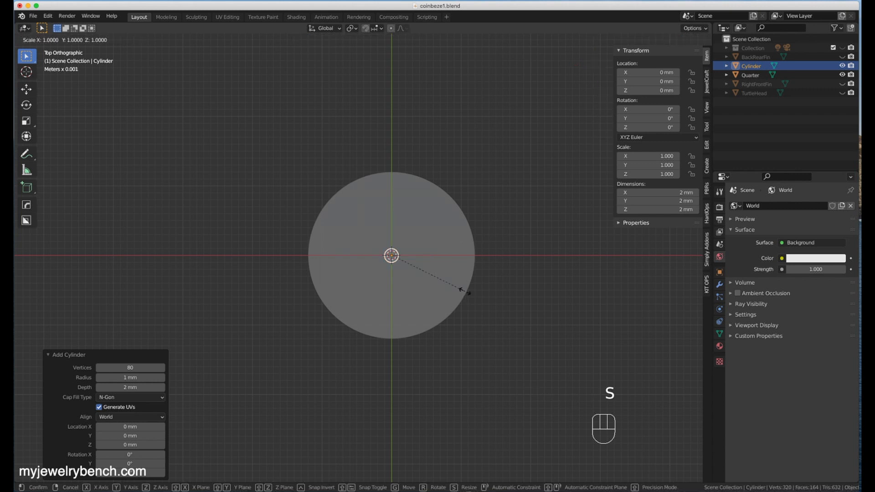
pyautogui.hotkey('shift', 'z')
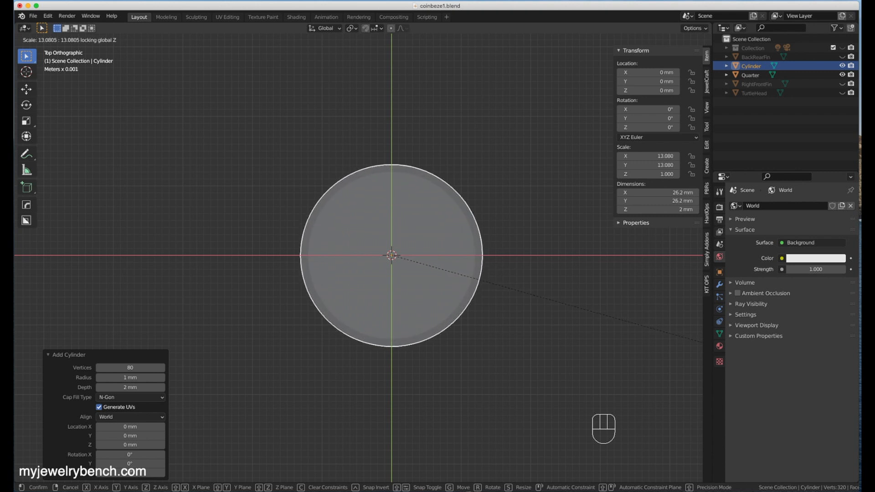
pyautogui.click(42, 104)
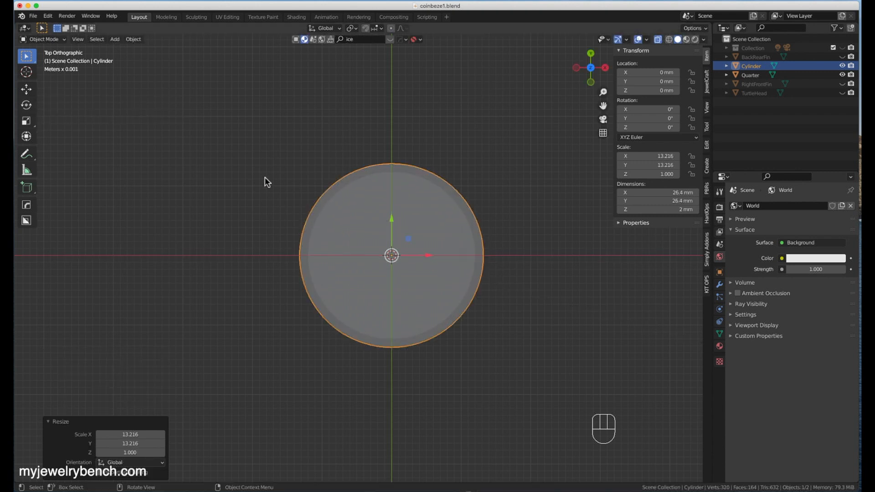
# Step: Compare the cylinder's thickness with the Quarter from the side and set its Z dimension to 2.5 mm
pyautogui.press('KP_1')
pyautogui.moveTo(434, 258); pyautogui.dragTo(446, 276, button='middle')
pyautogui.scroll(3, 446, 266)
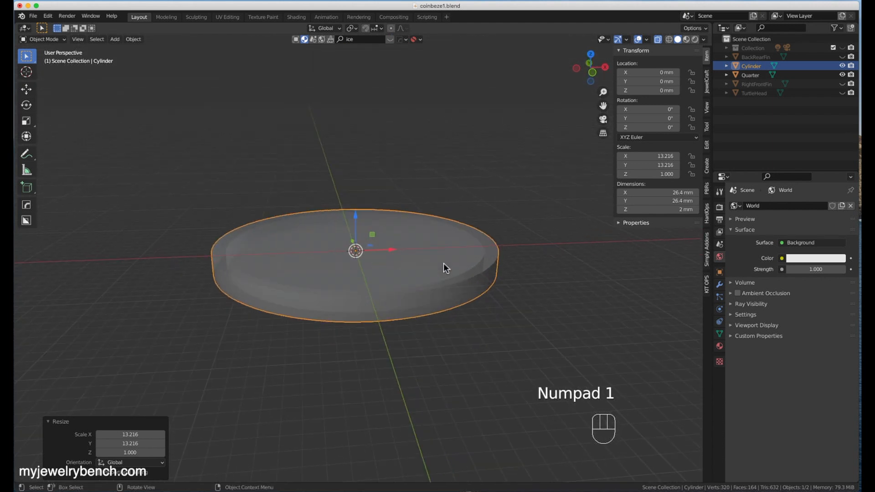
pyautogui.click(468, 296)
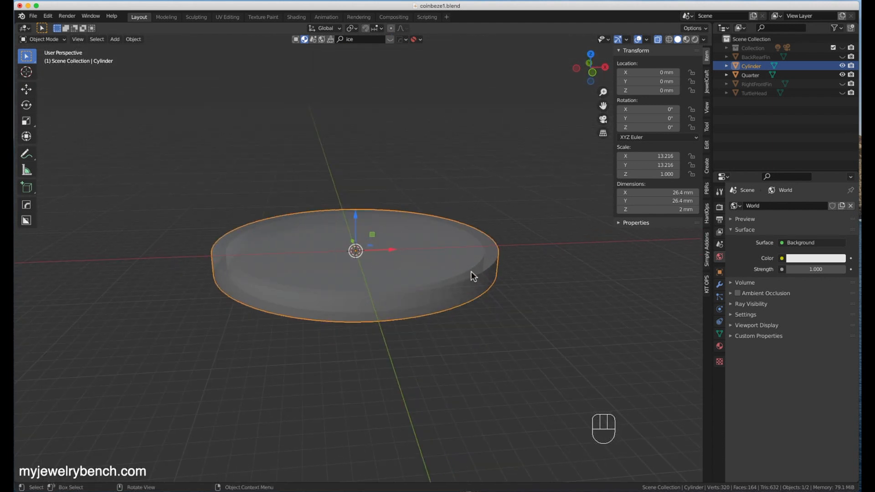
pyautogui.click(470, 285)
pyautogui.click(470, 295)
pyautogui.moveTo(482, 279); pyautogui.dragTo(482, 255, button='middle')
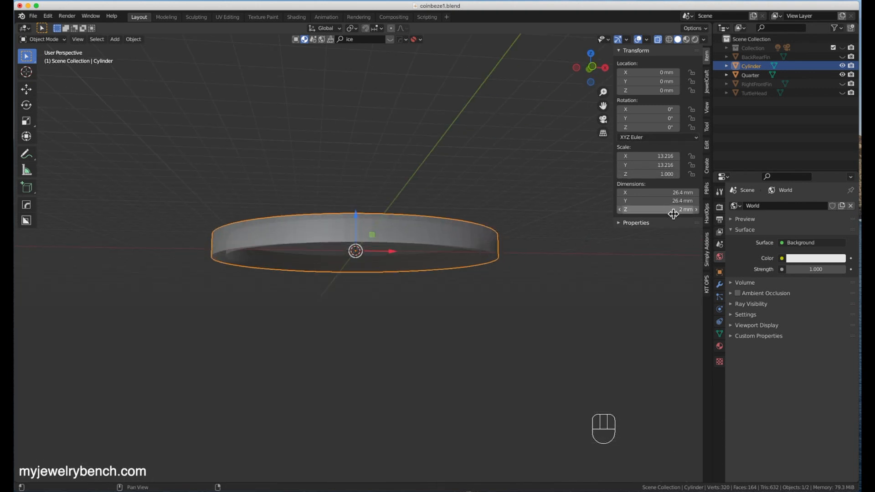
pyautogui.click(673, 210)
pyautogui.write('2.5')
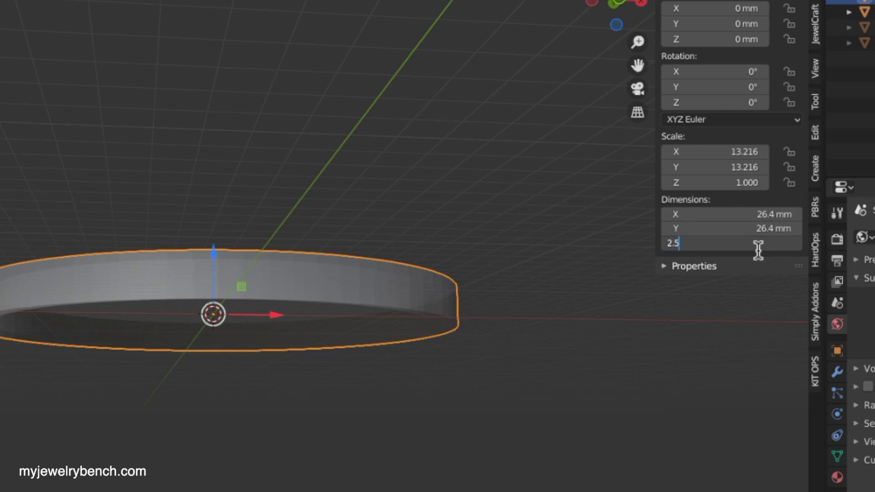
pyautogui.press('Return')
# Step: Set the outer cylinder's Z dimension to 2.7 mm
pyautogui.click(735, 247)
pyautogui.write('2.')
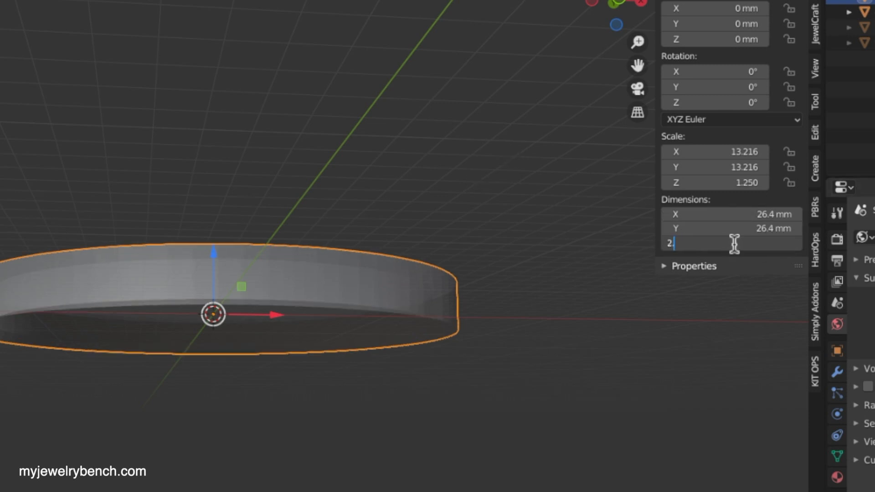
pyautogui.write('7')
pyautogui.press('Return')
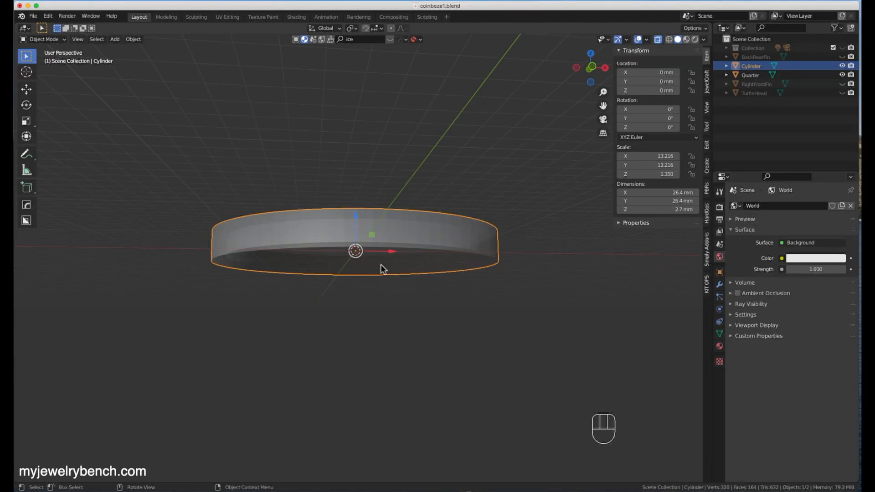
# Step: Duplicate the Quarter in place and scale the copy down uniformly to about 22.5 mm across
pyautogui.moveTo(355, 121); pyautogui.dragTo(346, 292, button='middle')
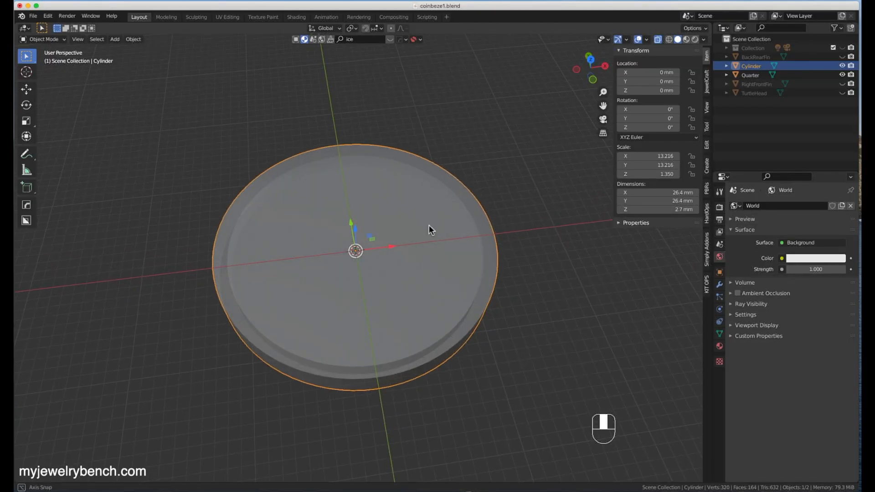
pyautogui.moveTo(428, 225); pyautogui.dragTo(420, 186, button='middle')
pyautogui.click(383, 267)
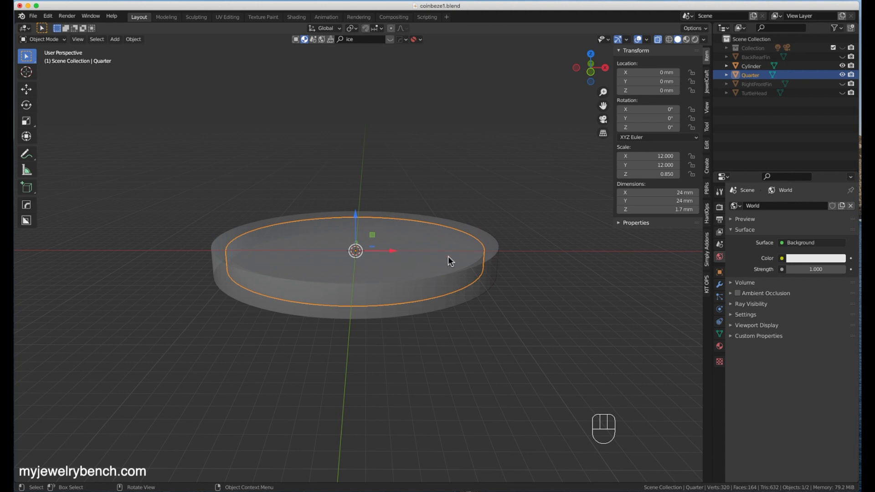
pyautogui.hotkey('shift', 'd')
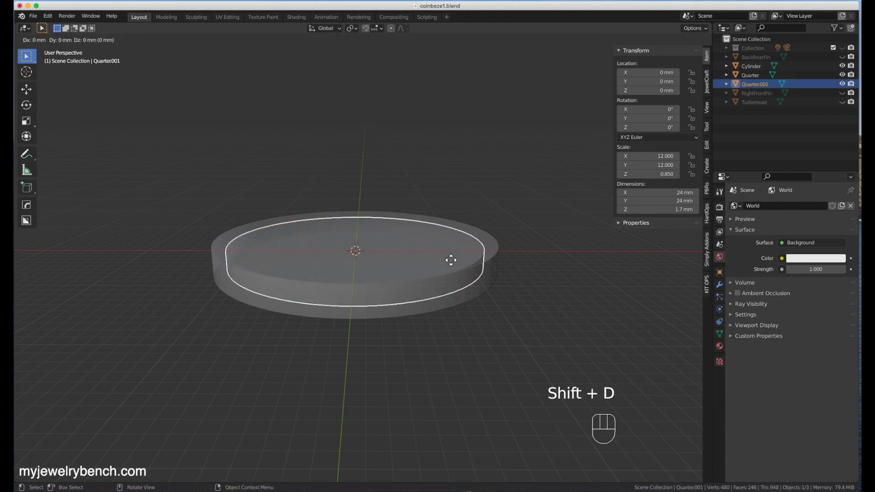
pyautogui.rightClick(451, 260)
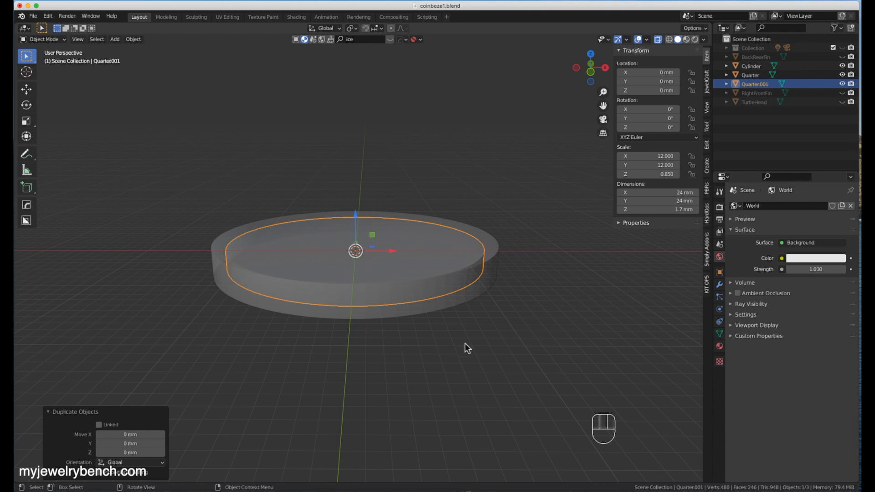
pyautogui.press('s')
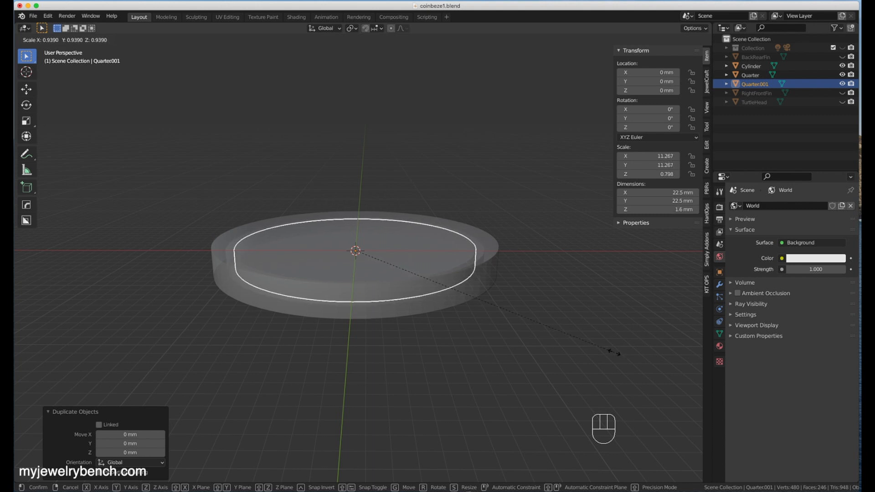
pyautogui.click(614, 353)
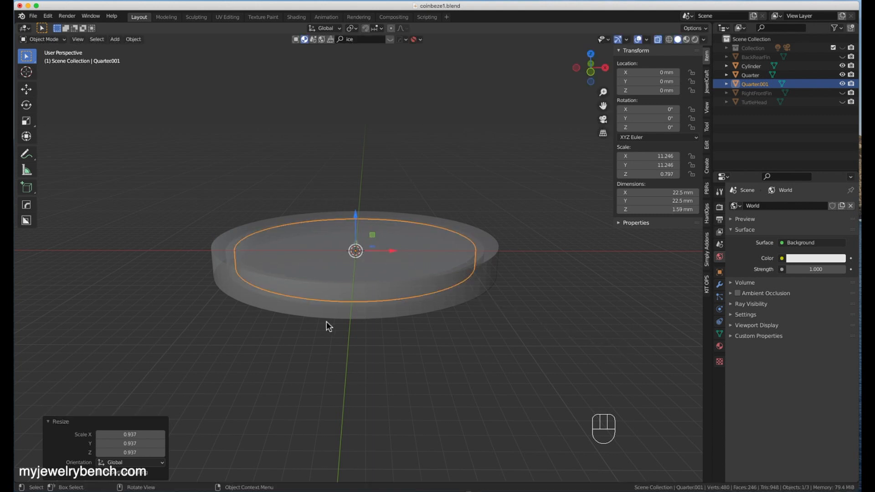
# Step: Stretch the Quarter copy along Z to about 7.24 mm so it passes through the outer cylinder
pyautogui.press('s')
pyautogui.press('z')
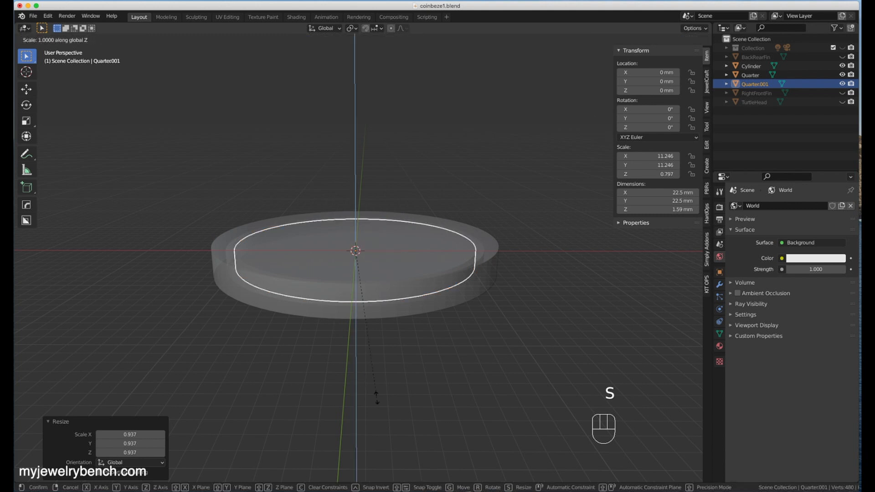
pyautogui.click(225, 191)
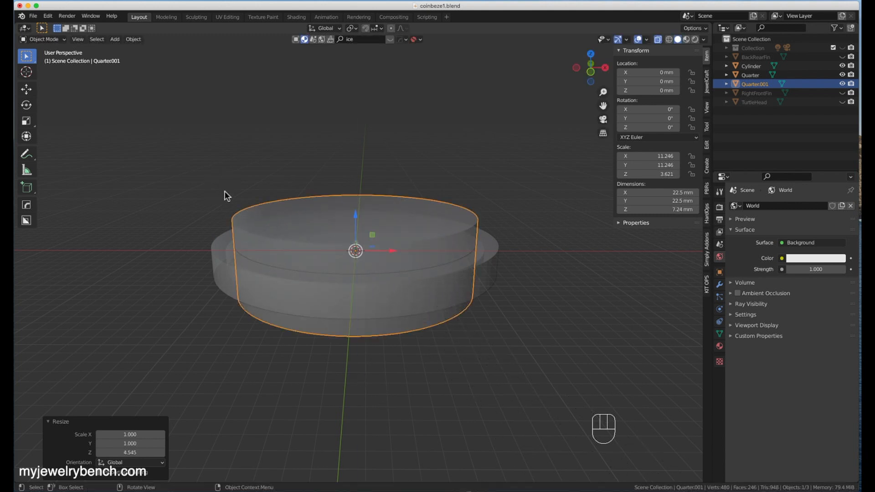
# Step: Rename the outer Cylinder as GoldBezel
pyautogui.click(492, 263)
pyautogui.doubleClick(759, 64)
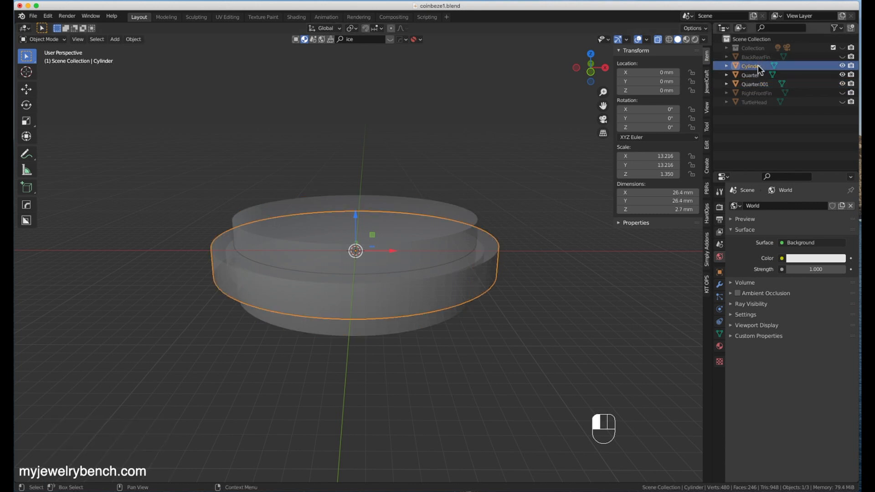
pyautogui.write('GoldBezel')
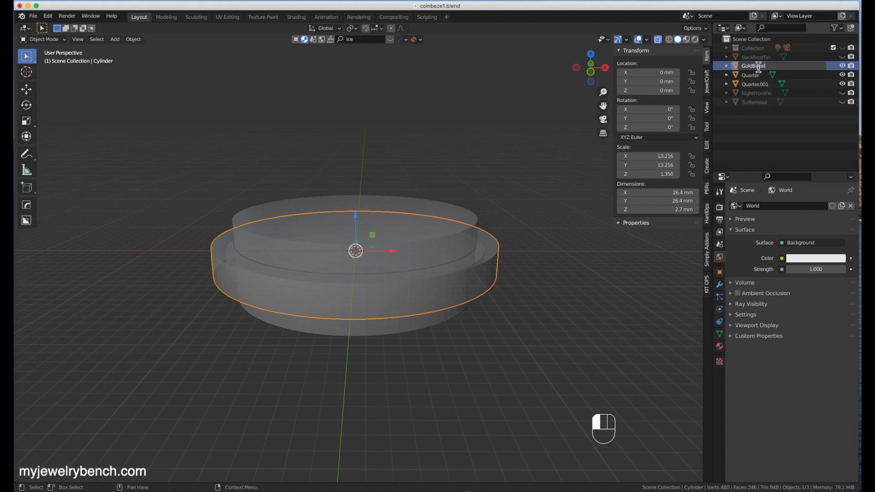
pyautogui.press('Return')
# Step: Subtract the tall Quarter copy from GoldBezel with a Boolean difference and switch the viewport to material preview
pyautogui.click(423, 216)
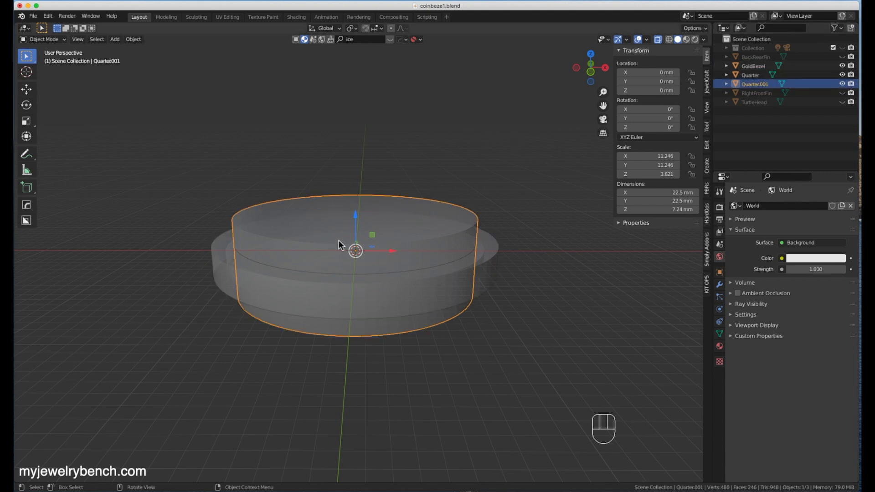
pyautogui.click(494, 252)
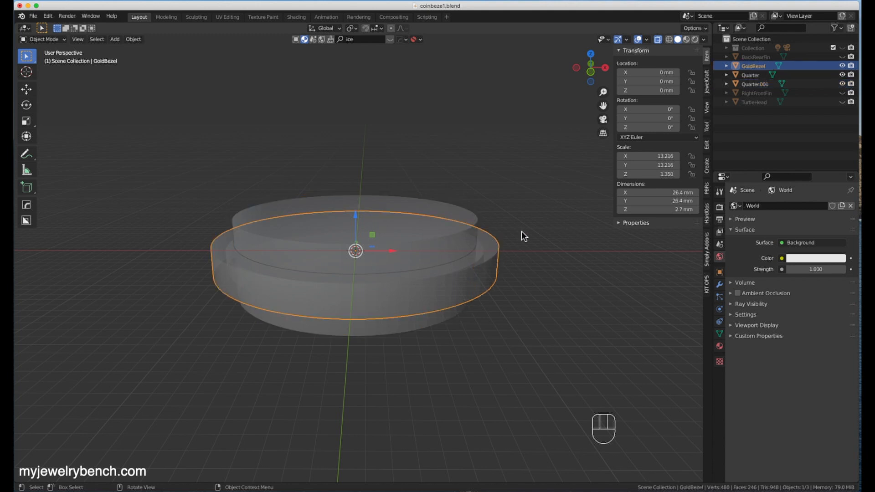
pyautogui.click(454, 213)
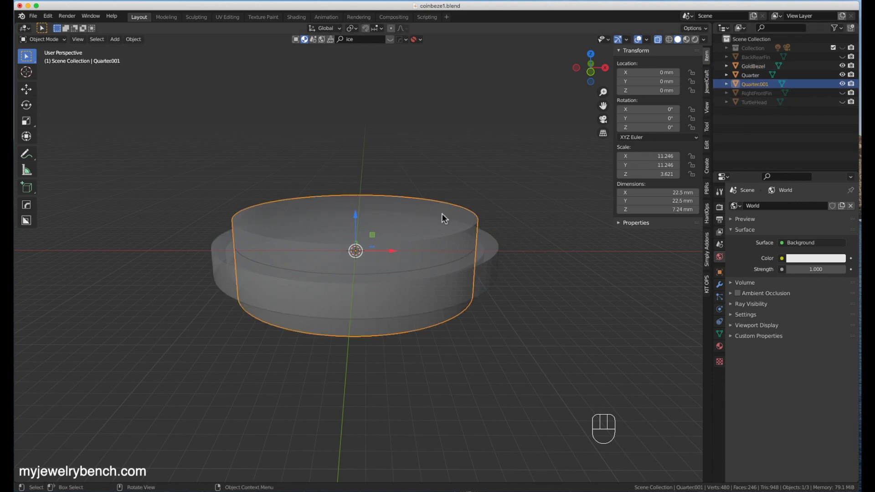
pyautogui.keyDown('shift'); pyautogui.click(496, 253); pyautogui.keyUp('shift')
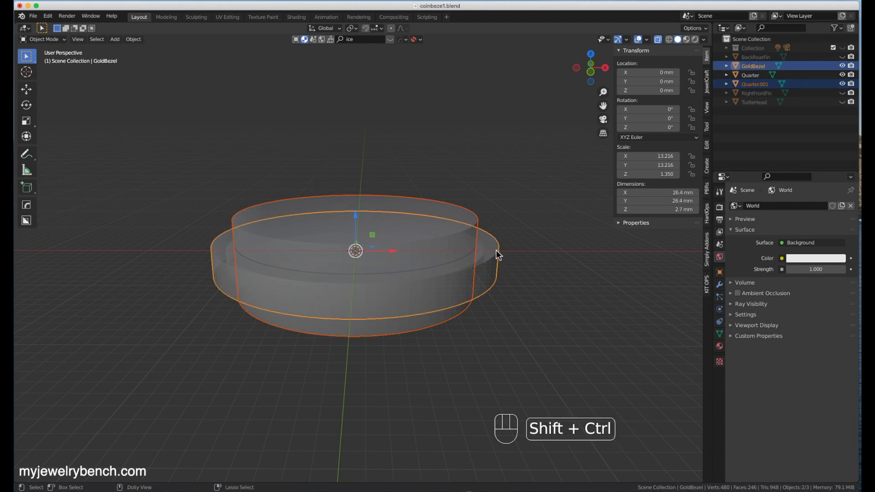
pyautogui.press('shift+ctrl+KP_Subtract')
pyautogui.moveTo(315, 133); pyautogui.dragTo(327, 234, button='middle')
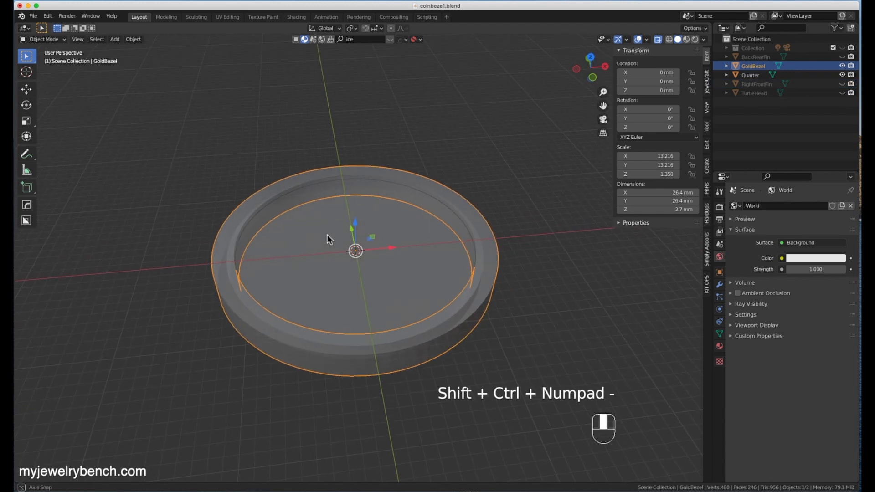
pyautogui.click(360, 301)
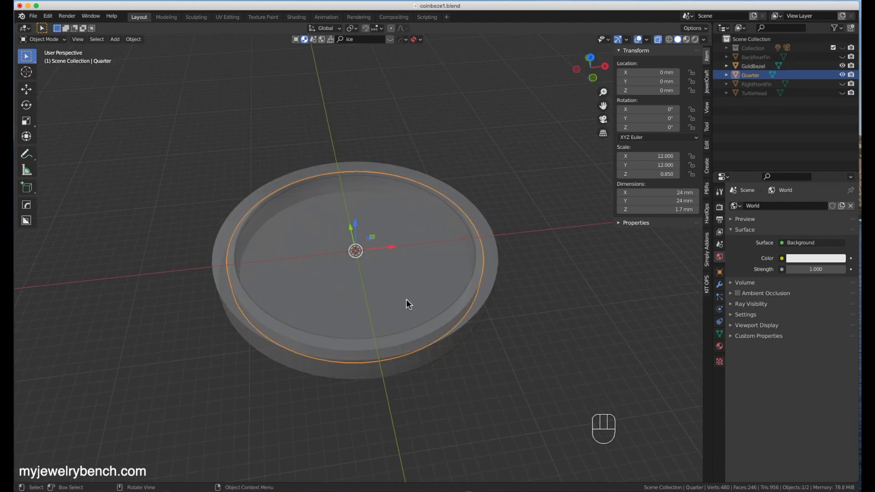
pyautogui.click(687, 39)
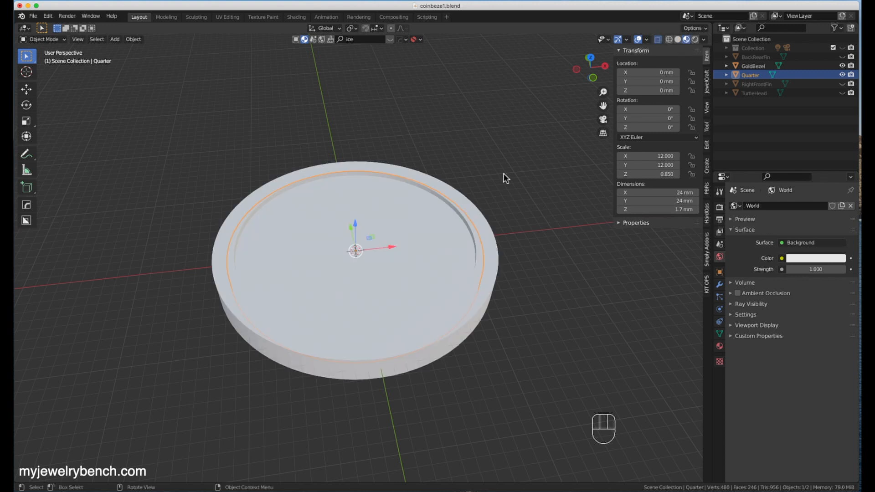
pyautogui.click(414, 213)
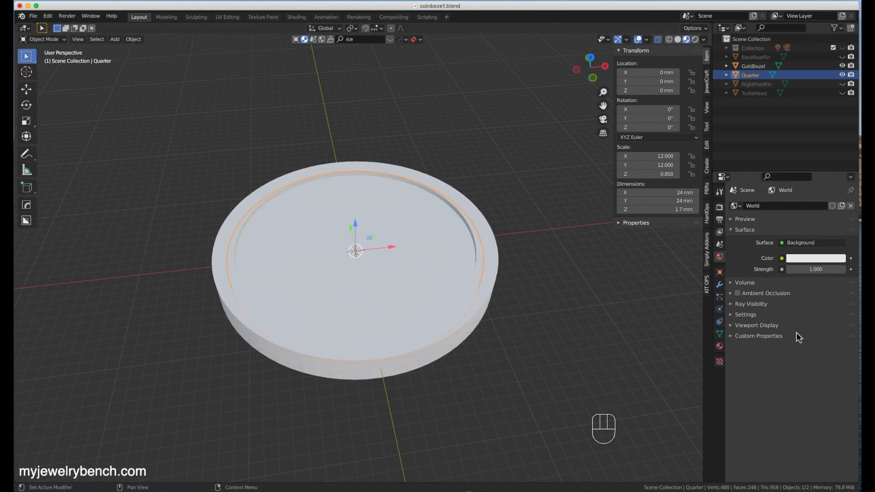
pyautogui.click(782, 245)
pyautogui.click(348, 272)
pyautogui.click(791, 243)
pyautogui.click(744, 293)
pyautogui.click(807, 258)
pyautogui.click(793, 243)
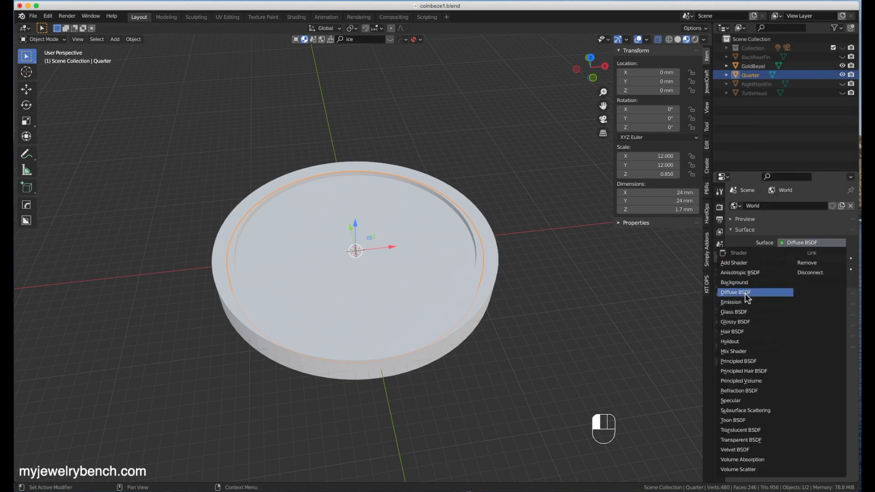
pyautogui.click(743, 370)
pyautogui.click(790, 243)
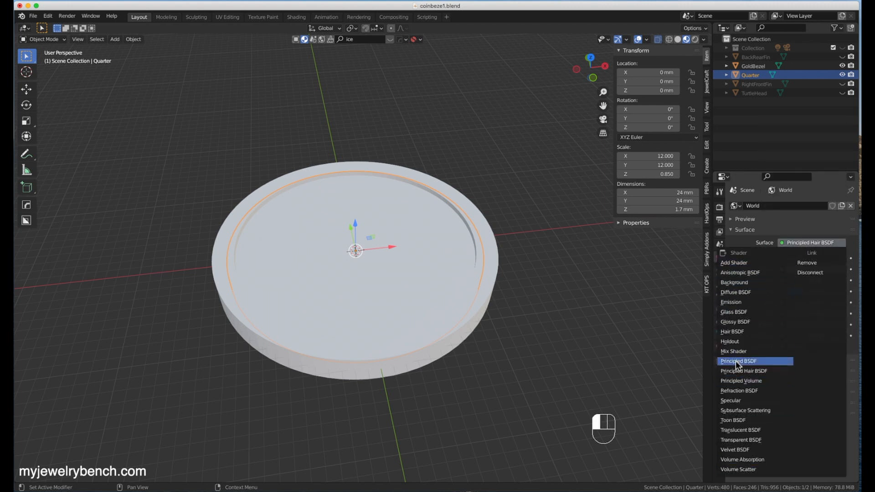
pyautogui.click(737, 361)
pyautogui.press('z')
pyautogui.press('super+z')
pyautogui.press('super+z')
pyautogui.press('super+z')
pyautogui.press('super+z')
pyautogui.press('super+z')
pyautogui.press('super+z')
pyautogui.press('super+z')
pyautogui.press('super+z')
pyautogui.press('super+z')
# Step: Give GoldBezel a new gold-coloured material with Metallic 0.630 and Roughness 0.363, and show it in material preview
pyautogui.click(449, 154)
pyautogui.click(488, 261)
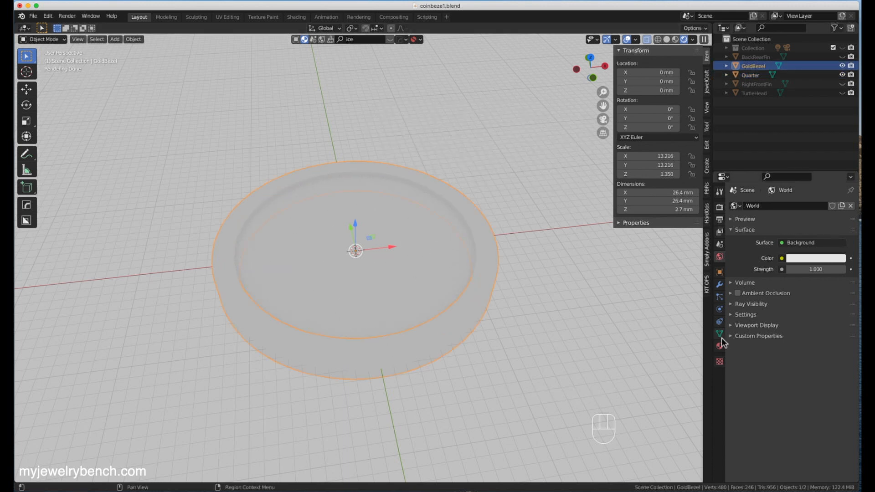
pyautogui.click(720, 346)
pyautogui.click(794, 236)
pyautogui.click(816, 310)
pyautogui.click(791, 225)
pyautogui.moveTo(788, 372); pyautogui.dragTo(824, 372)
pyautogui.moveTo(816, 405); pyautogui.dragTo(807, 405)
pyautogui.click(675, 40)
# Step: Give the Quarter a new grey material with Metallic 0.575, Roughness 0.096 and Sheen Tint 0.479
pyautogui.click(351, 227)
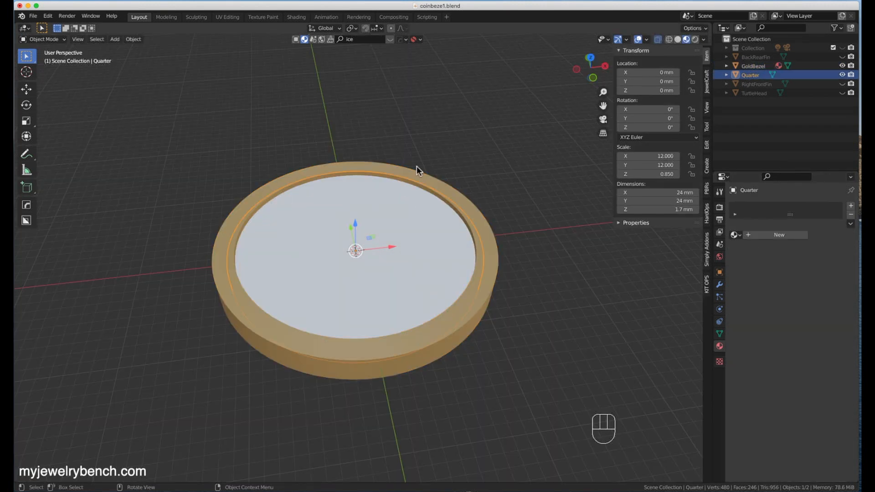
pyautogui.click(779, 235)
pyautogui.click(816, 310)
pyautogui.moveTo(843, 188); pyautogui.dragTo(843, 211)
pyautogui.moveTo(791, 372); pyautogui.dragTo(823, 372)
pyautogui.moveTo(815, 405); pyautogui.dragTo(792, 405)
pyautogui.scroll(-5, 798, 385)
pyautogui.moveTo(818, 367); pyautogui.dragTo(816, 367)
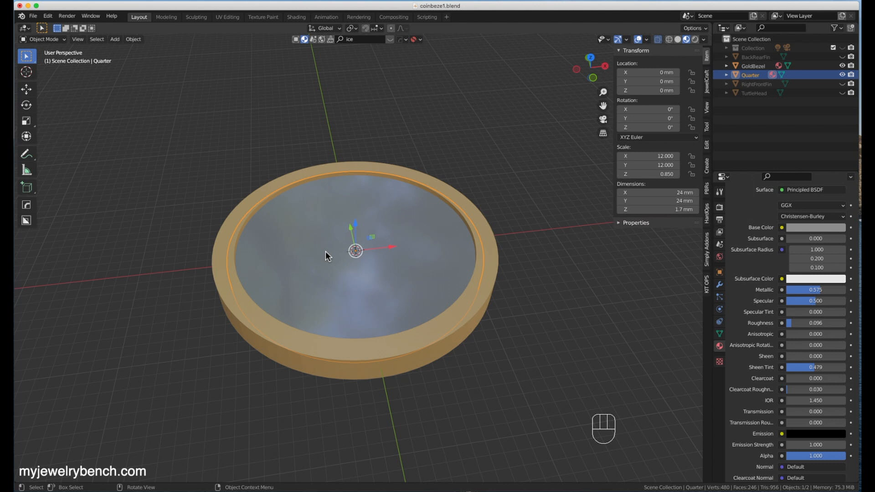
# Step: Raise GoldBezel about 0.32 mm along Z and check its position in front view, solid and material preview shading
pyautogui.moveTo(359, 297); pyautogui.dragTo(516, 303, button='middle')
pyautogui.click(488, 280)
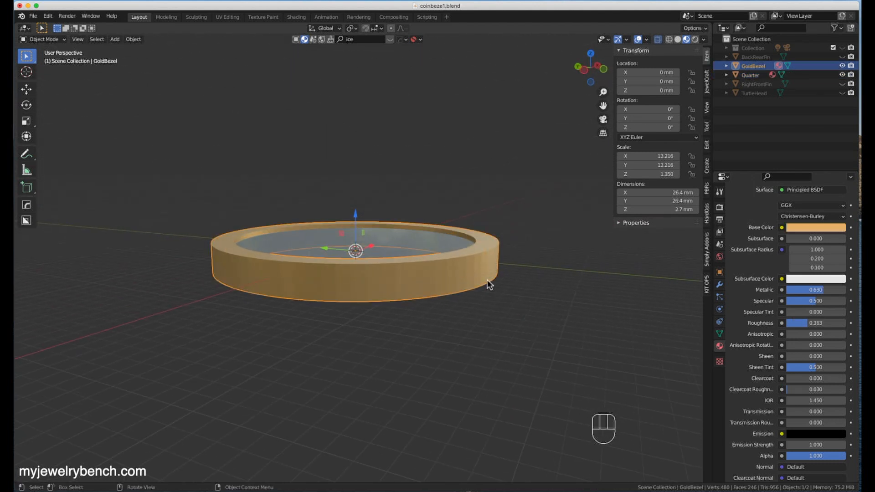
pyautogui.moveTo(356, 210); pyautogui.dragTo(356, 211)
pyautogui.press('KP_1')
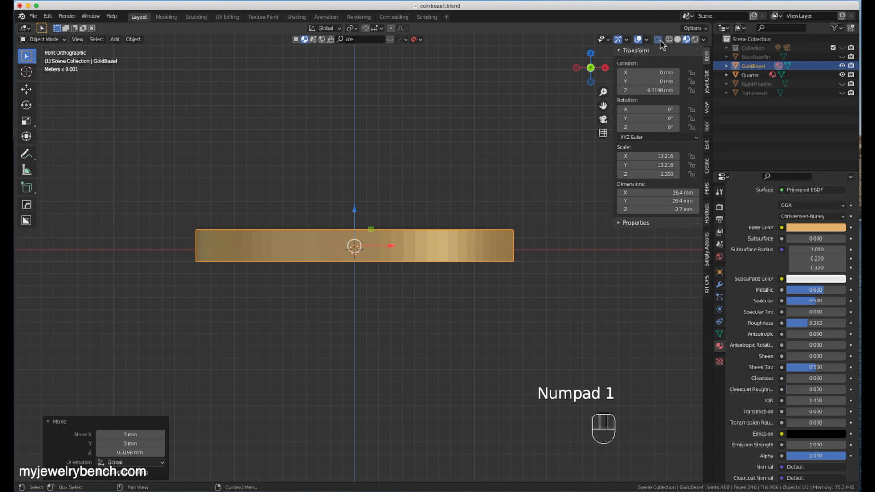
pyautogui.click(678, 40)
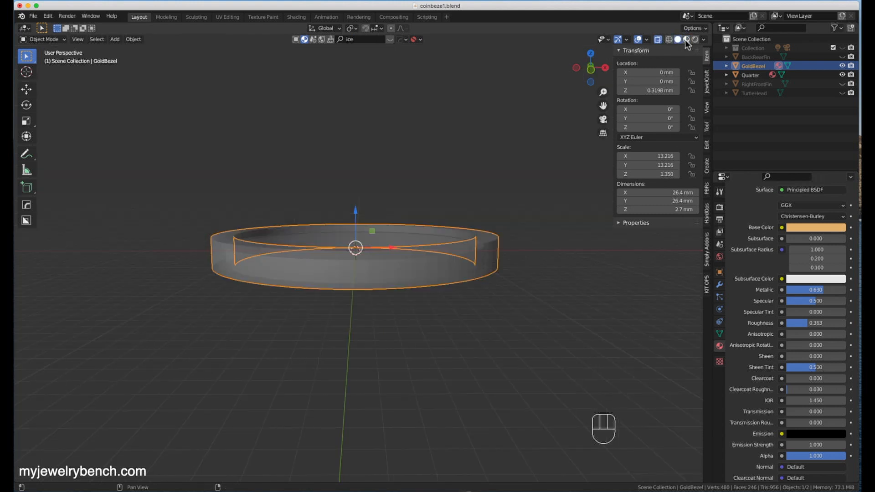
pyautogui.click(686, 39)
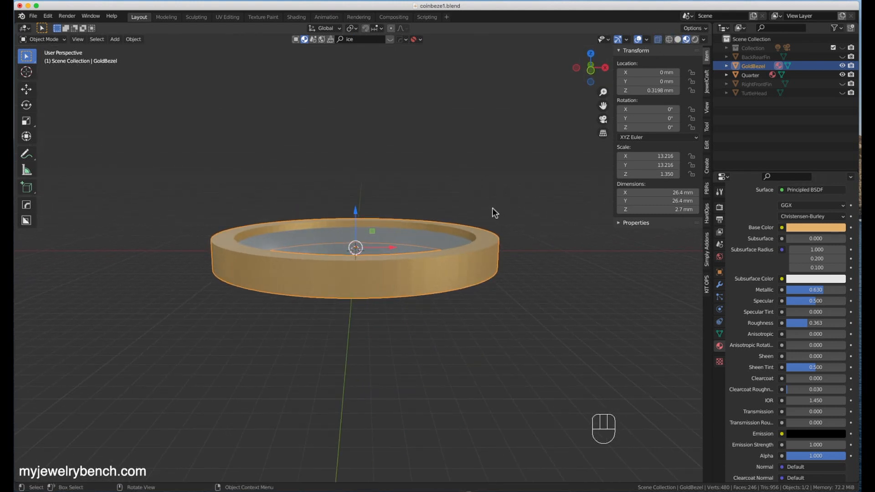
# Step: Display the front view in wireframe and duplicate the Quarter in place
pyautogui.click(669, 40)
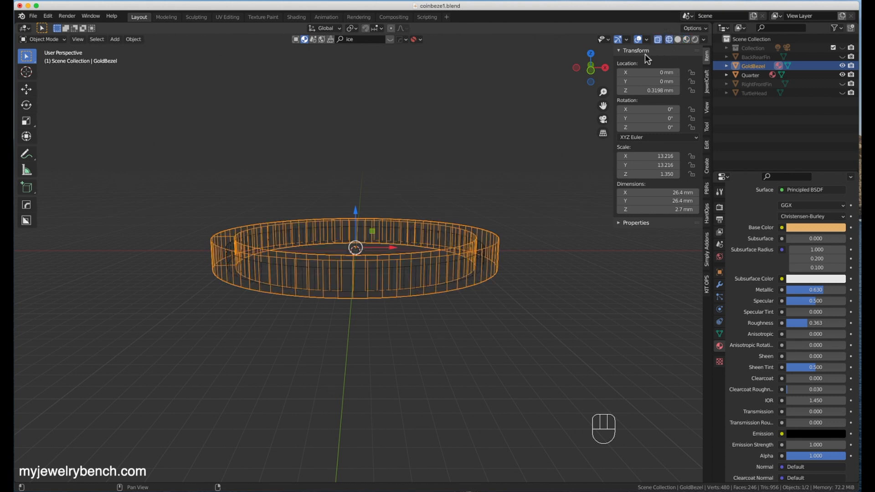
pyautogui.press('KP_1')
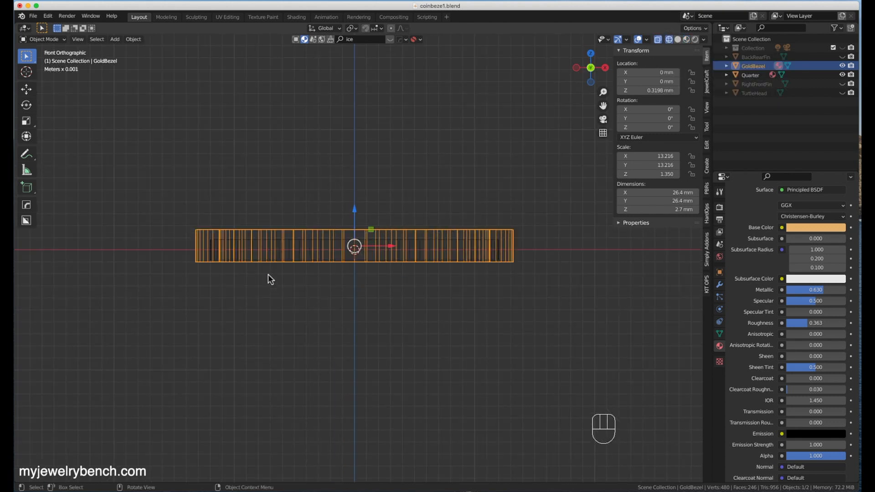
pyautogui.click(249, 243)
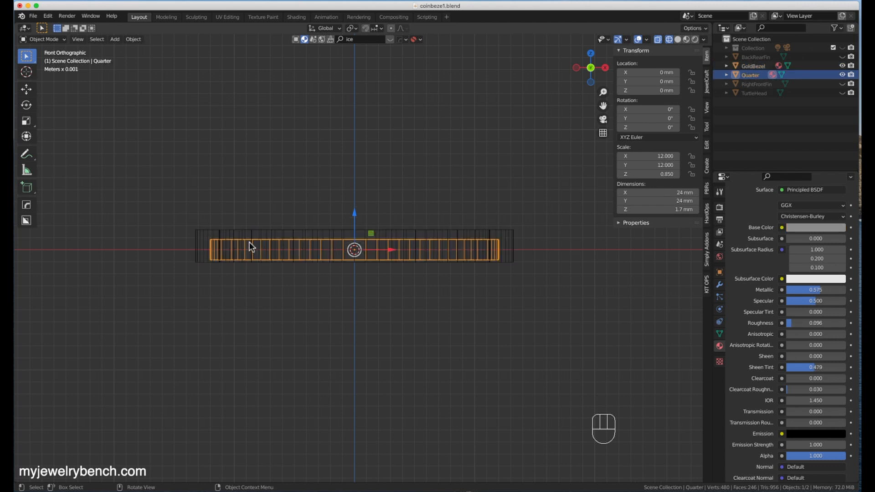
pyautogui.hotkey('shift', 'd')
pyautogui.rightClick(239, 265)
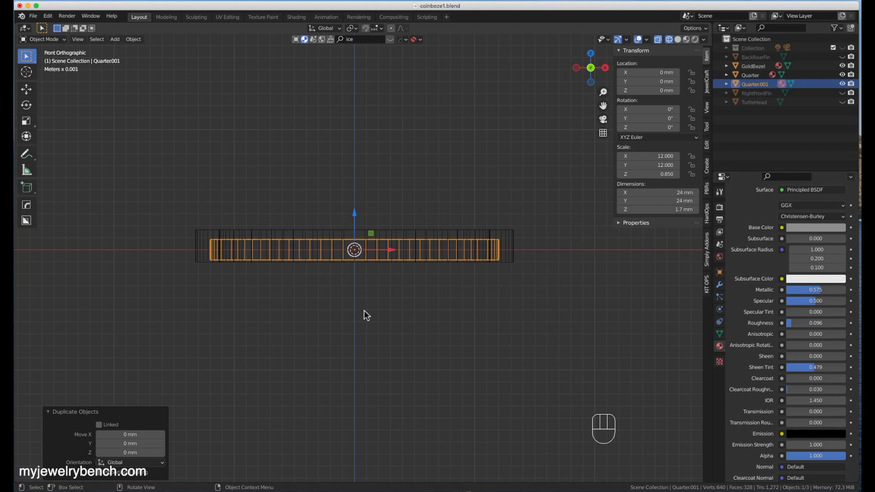
# Step: Scale the new Quarter copy along Z to about 2.31 mm, lower it about 0.1 mm, and return to solid shading
pyautogui.press('s')
pyautogui.press('z')
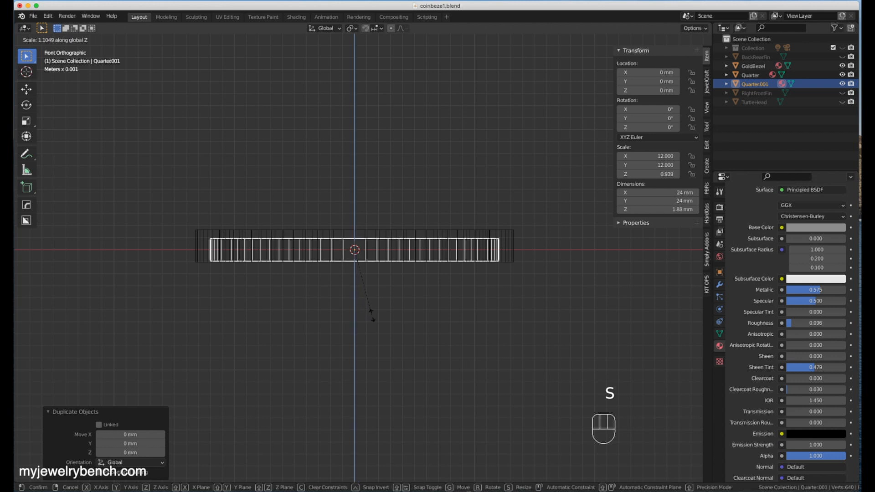
pyautogui.click(370, 313)
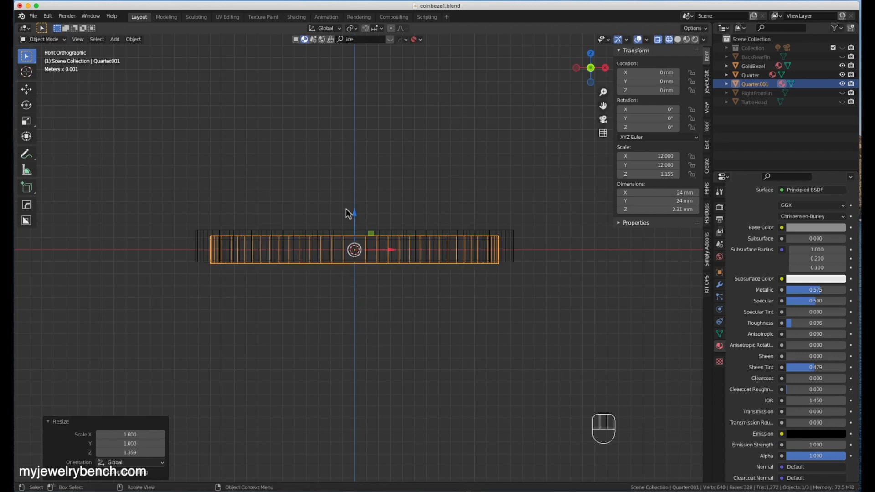
pyautogui.moveTo(355, 213); pyautogui.dragTo(357, 220)
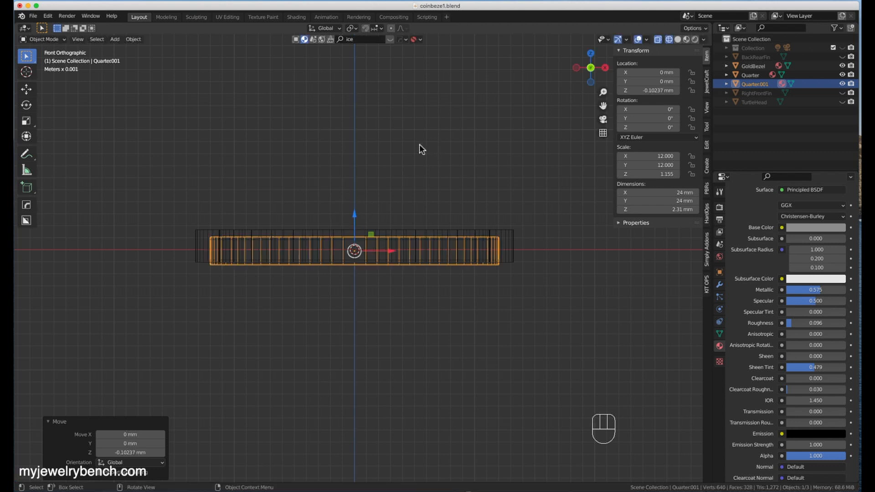
pyautogui.click(679, 40)
pyautogui.moveTo(545, 149)
pyautogui.mouseDown(button='middle')
pyautogui.moveTo(561, 174)
pyautogui.moveTo(575, 124)
pyautogui.moveTo(215, 209)
pyautogui.moveTo(279, 238)
pyautogui.mouseUp(button='middle')
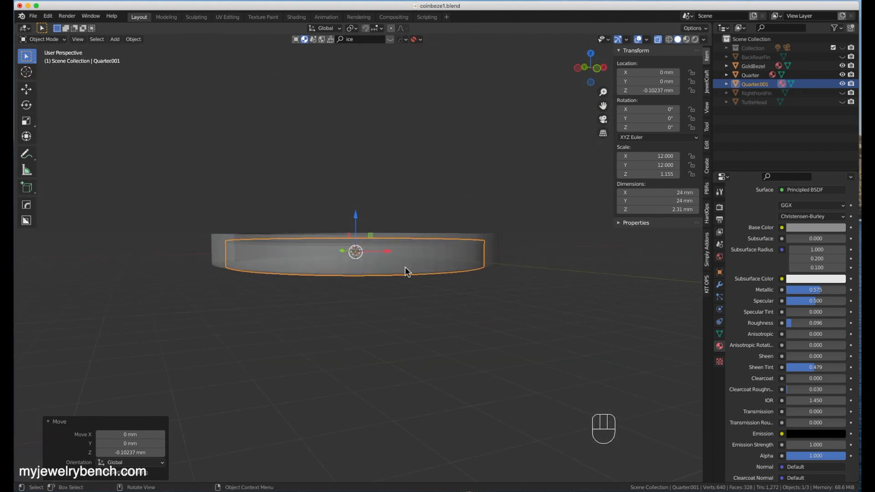
# Step: Cut the enlarged Quarter copy out of GoldBezel with a destructive Difference and display the result in material preview shading
pyautogui.keyDown('shift'); pyautogui.click(494, 244); pyautogui.keyUp('shift')
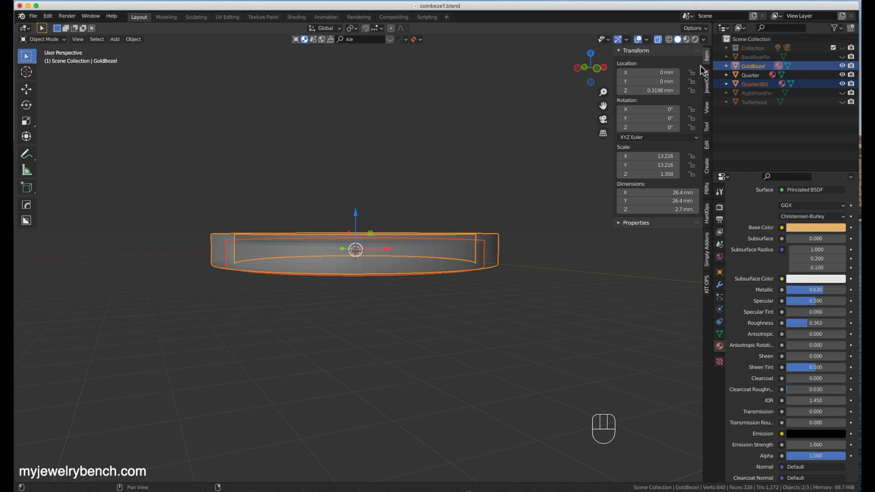
pyautogui.click(706, 78)
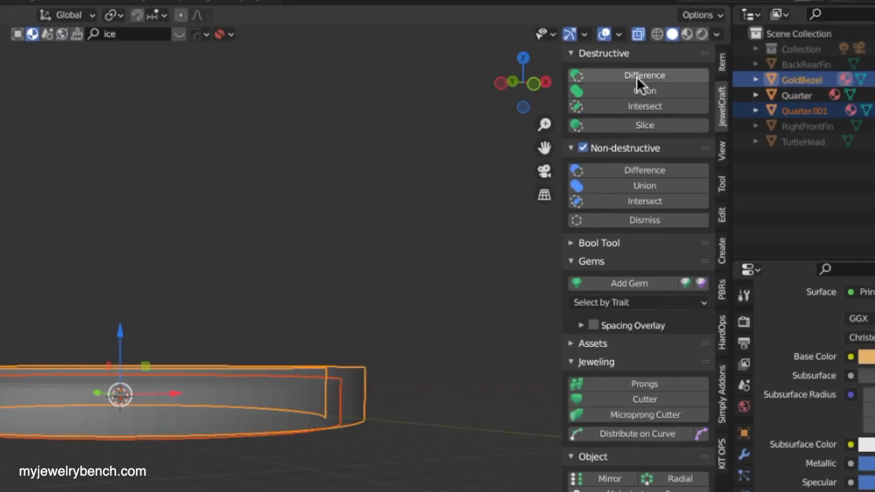
pyautogui.click(645, 78)
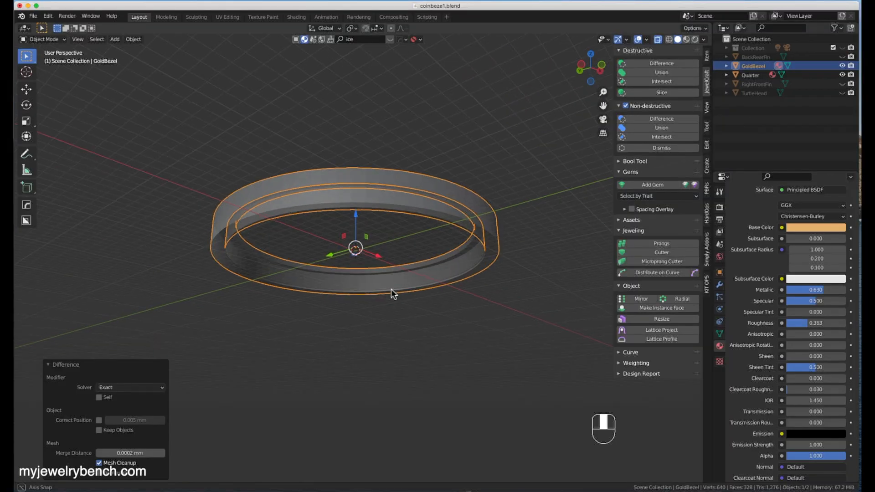
pyautogui.moveTo(185, 459); pyautogui.dragTo(349, 430, button='middle')
pyautogui.moveTo(488, 272); pyautogui.dragTo(434, 288, button='middle')
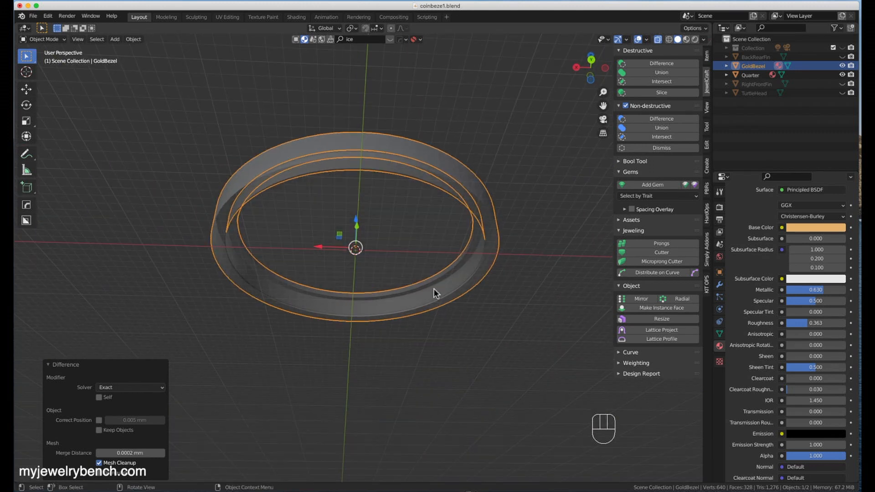
pyautogui.click(689, 39)
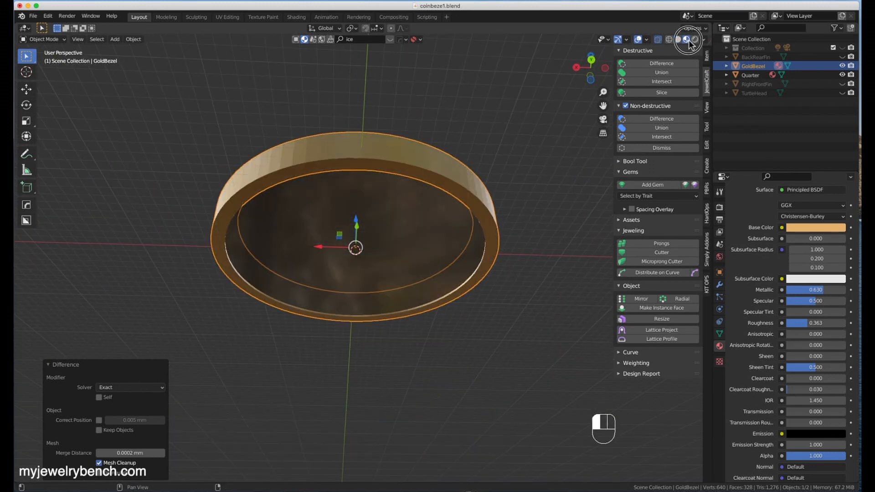
pyautogui.moveTo(441, 225)
pyautogui.mouseDown(button='middle')
pyautogui.moveTo(453, 250)
pyautogui.moveTo(513, 245)
pyautogui.mouseUp(button='middle')
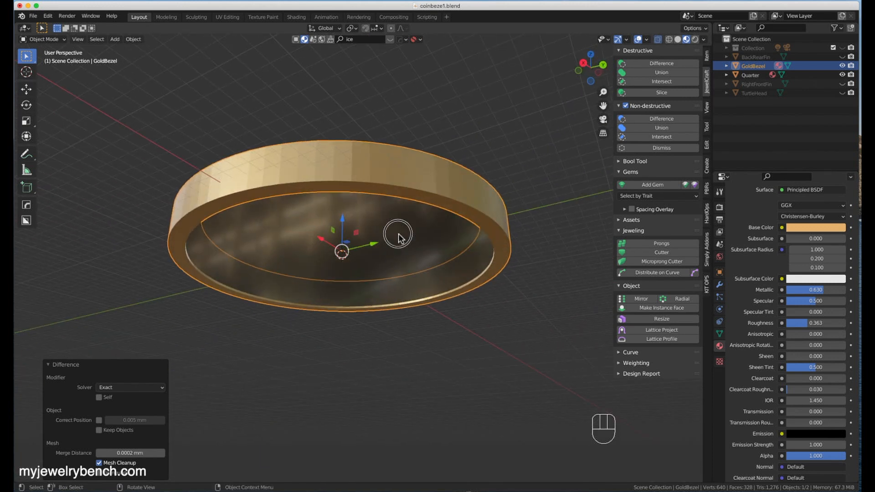
# Step: Lower the Quarter about 9.44 mm along Z to inspect the bezel's inner ledge, and undo the move
pyautogui.click(398, 235)
pyautogui.click(500, 264)
pyautogui.click(439, 267)
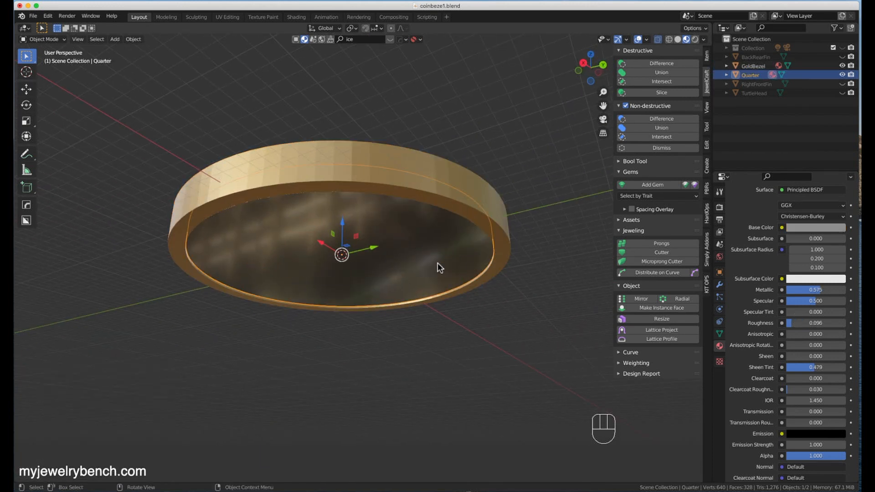
pyautogui.moveTo(345, 228); pyautogui.dragTo(420, 280)
pyautogui.moveTo(277, 275); pyautogui.dragTo(204, 246, button='middle')
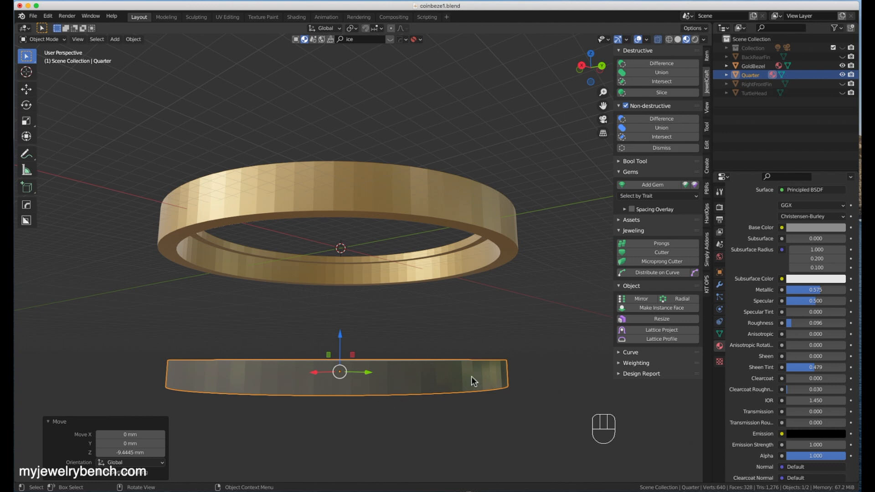
pyautogui.press('super+z')
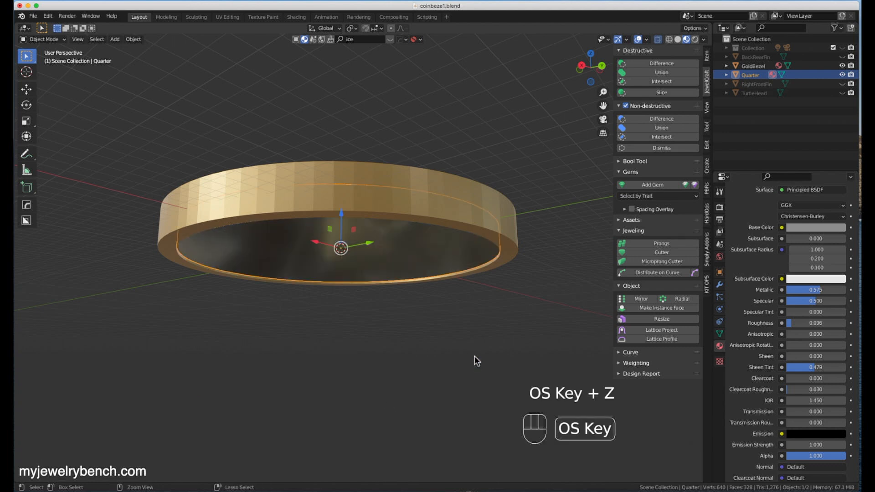
pyautogui.moveTo(418, 278); pyautogui.dragTo(387, 289, button='middle')
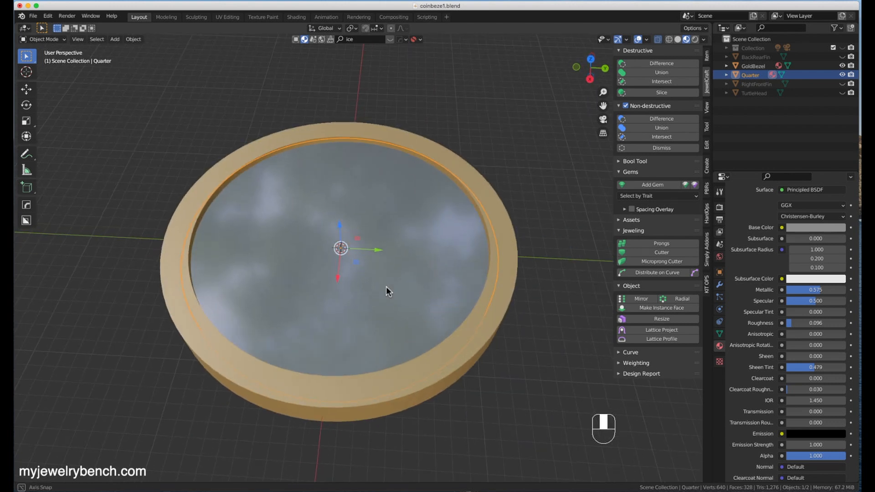
pyautogui.moveTo(332, 177); pyautogui.dragTo(386, 197, button='middle')
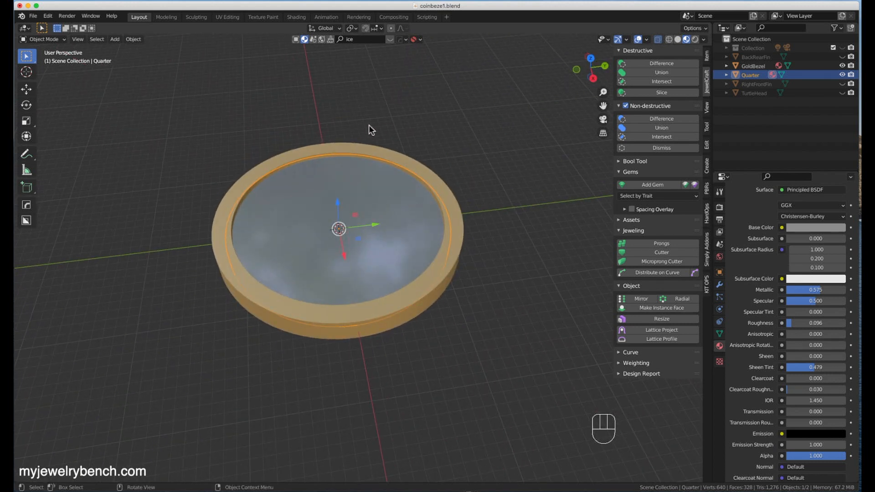
# Step: Open GoldBezel for mesh editing with edge selection and X-ray turned off
pyautogui.click(369, 147)
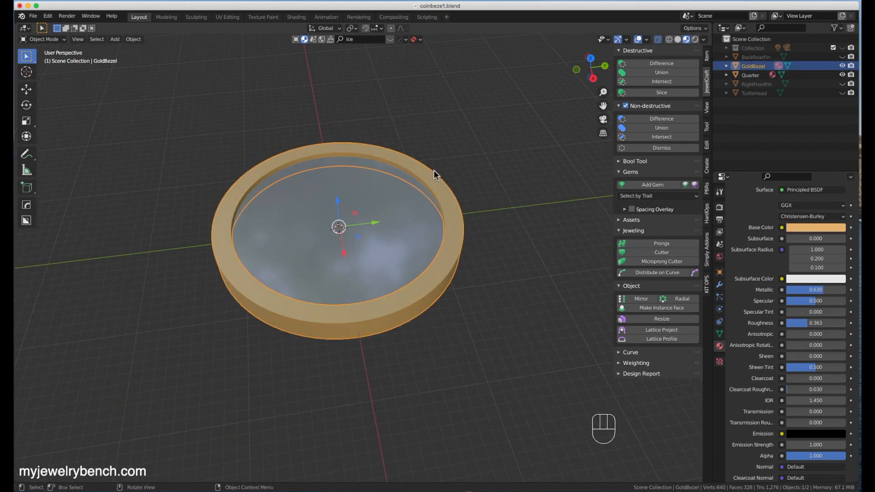
pyautogui.moveTo(428, 155); pyautogui.dragTo(437, 182, button='middle')
pyautogui.press('Tab')
pyautogui.scroll(4, 443, 240)
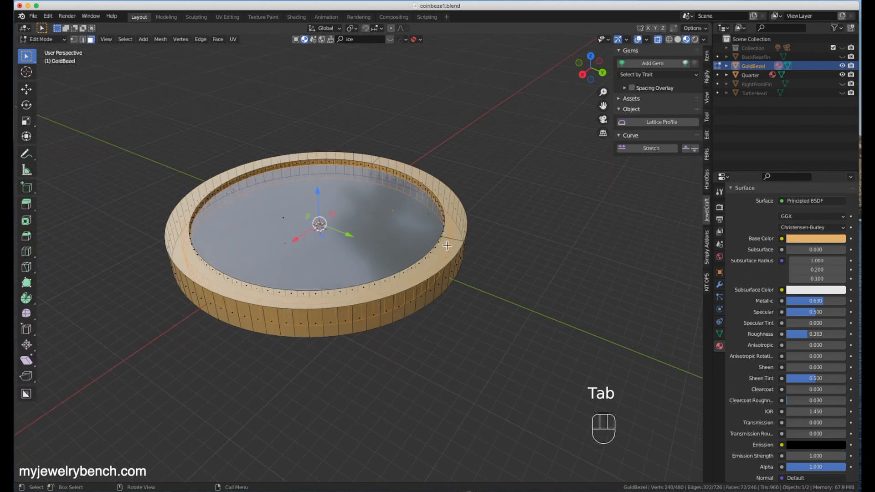
pyautogui.moveTo(460, 247); pyautogui.dragTo(504, 245, button='middle')
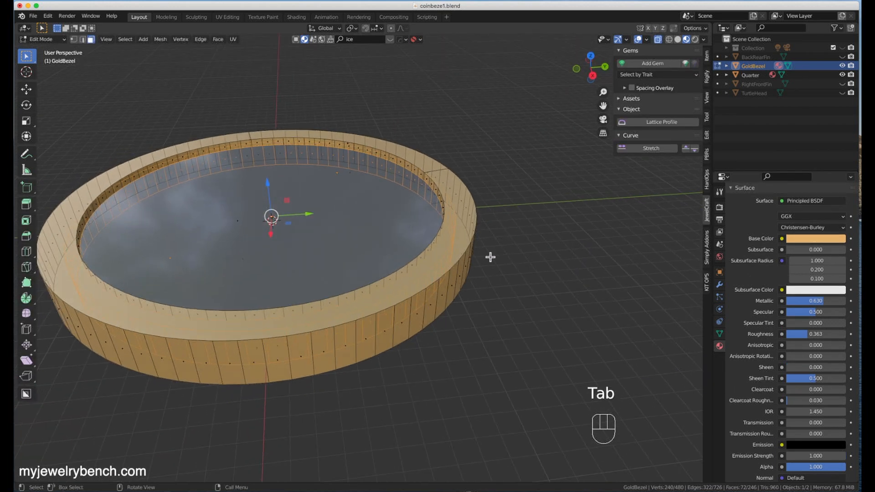
pyautogui.click(83, 39)
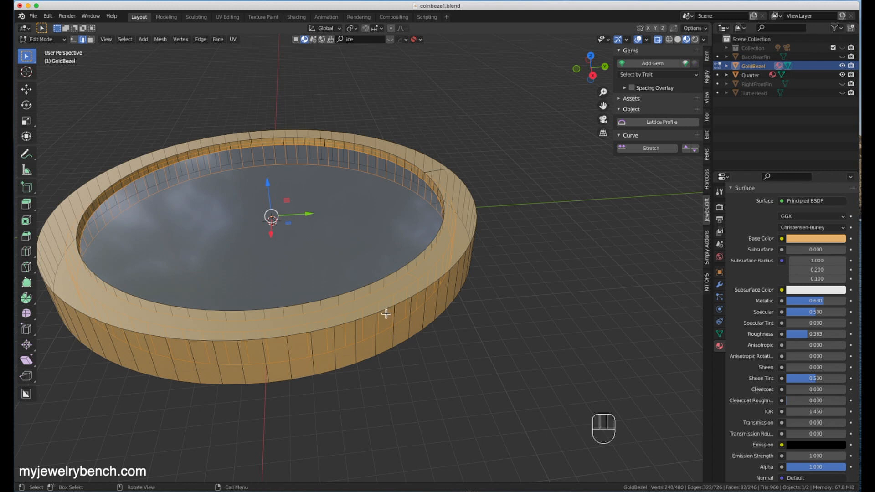
pyautogui.moveTo(385, 312); pyautogui.dragTo(401, 313, button='middle')
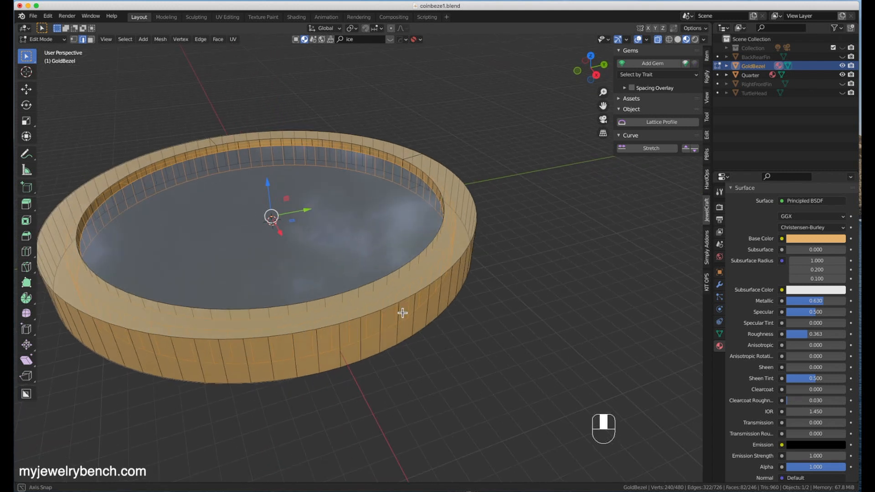
pyautogui.click(661, 41)
# Step: Clear the selection and select the complete outer edge loop around the bezel's top face, including both segments
pyautogui.click(421, 294)
pyautogui.keyDown('shift'); pyautogui.click(422, 293); pyautogui.keyUp('shift')
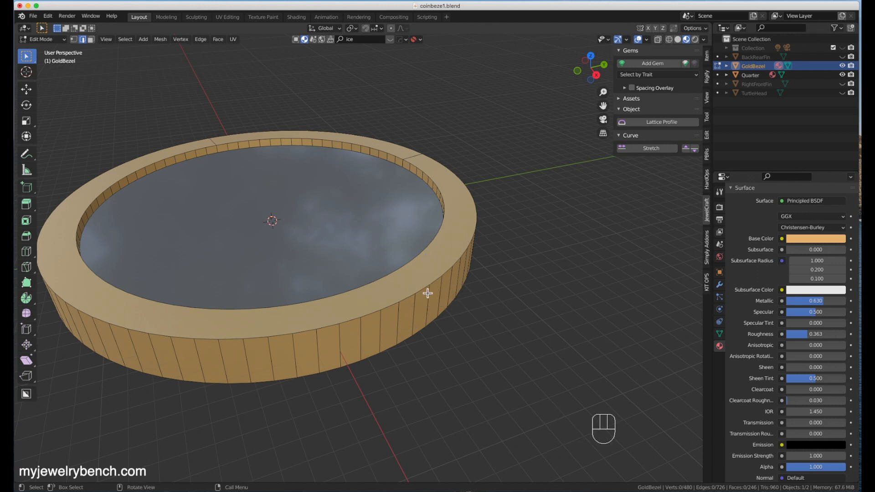
pyautogui.keyDown('alt'); pyautogui.click(425, 291); pyautogui.keyUp('alt')
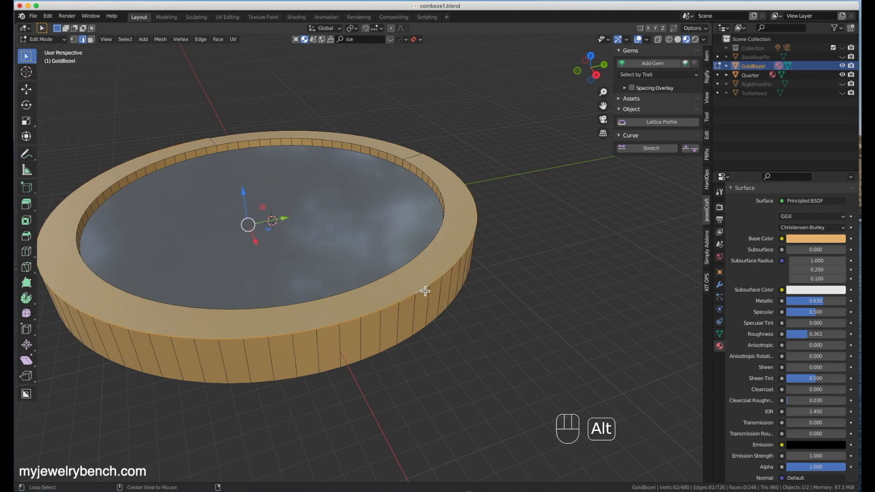
pyautogui.moveTo(463, 185); pyautogui.dragTo(416, 224, button='middle')
pyautogui.moveTo(280, 341); pyautogui.dragTo(299, 312, button='middle')
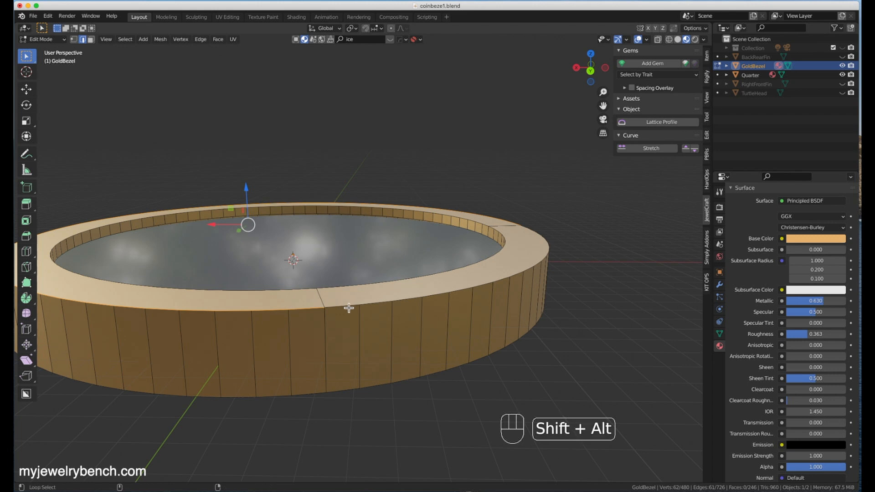
pyautogui.keyDown('alt'); pyautogui.keyDown('shift'); pyautogui.click(348, 308); pyautogui.keyUp('shift'); pyautogui.keyUp('alt')
pyautogui.moveTo(371, 266); pyautogui.dragTo(583, 284, button='middle')
pyautogui.scroll(-3, 583, 285)
pyautogui.moveTo(477, 349); pyautogui.dragTo(435, 328, button='middle')
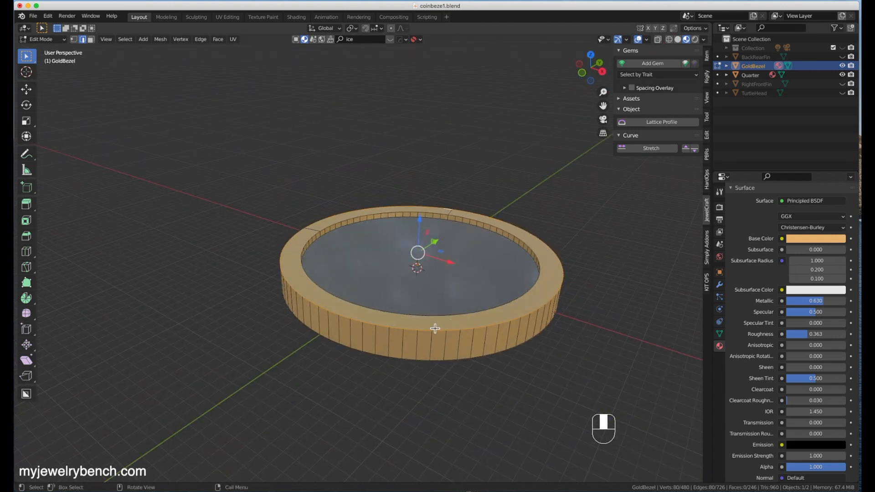
# Step: Return to Object Mode and apply GoldBezel's rotation and scale
pyautogui.press('Tab')
pyautogui.scroll(-1, 127, 250)
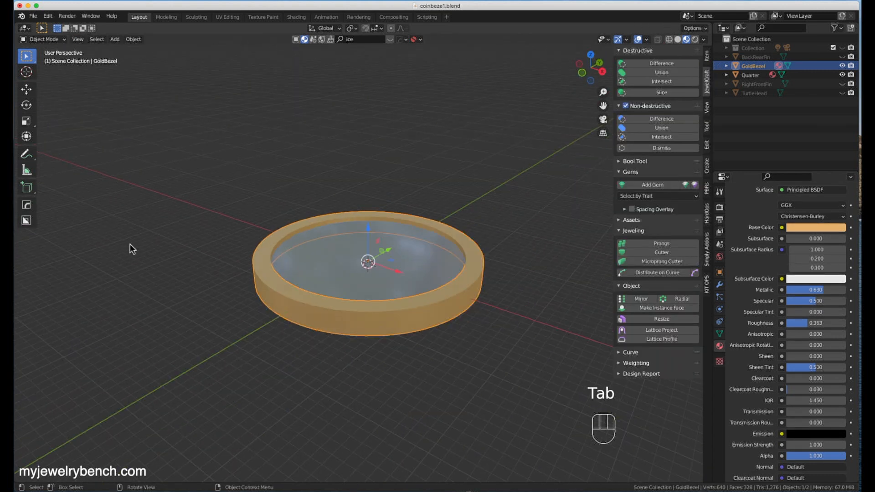
pyautogui.hotkey('ctrl', 'a')
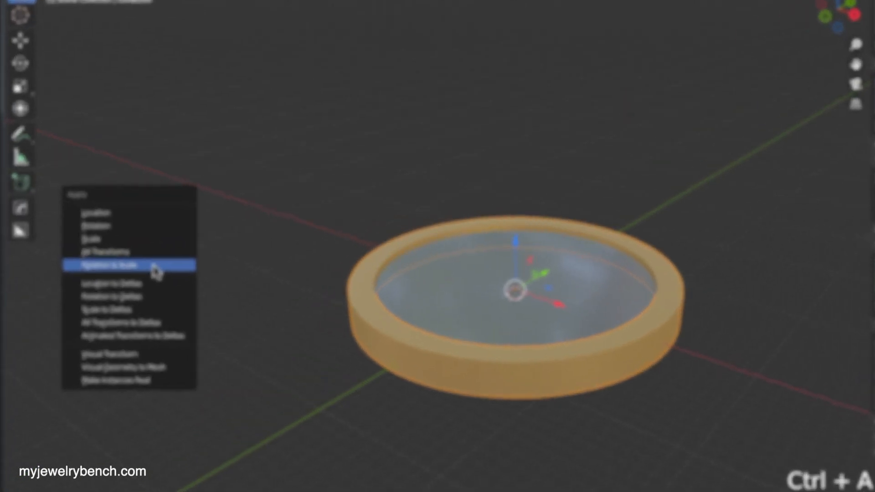
pyautogui.click(138, 276)
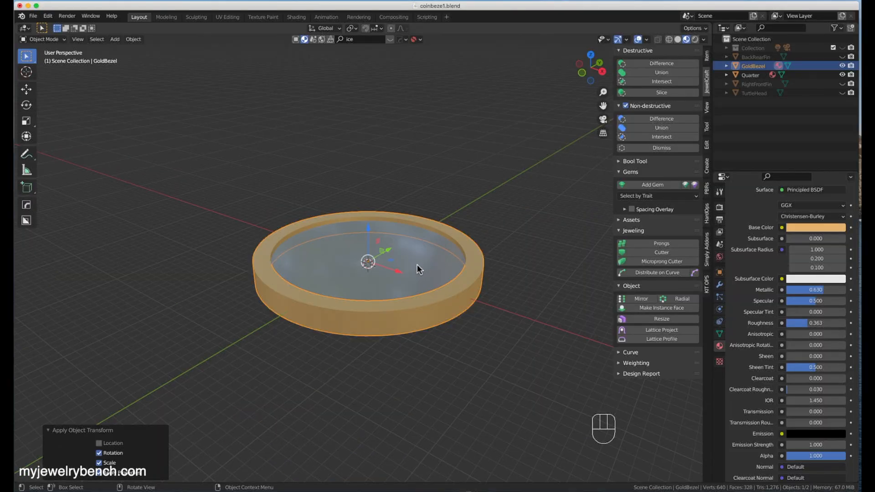
# Step: Bevel the selected outer top edge of GoldBezel about 0.894 mm wide with 1 segment
pyautogui.press('Tab')
pyautogui.scroll(1, 272, 264)
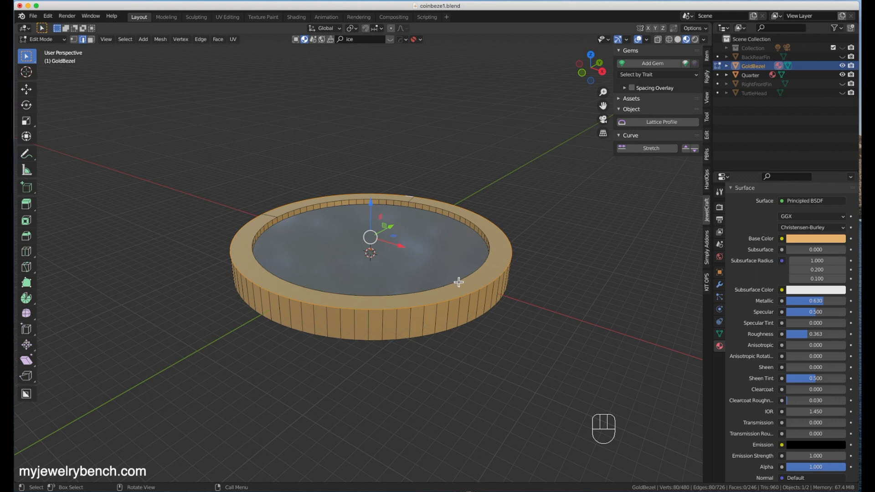
pyautogui.press('ctrl')
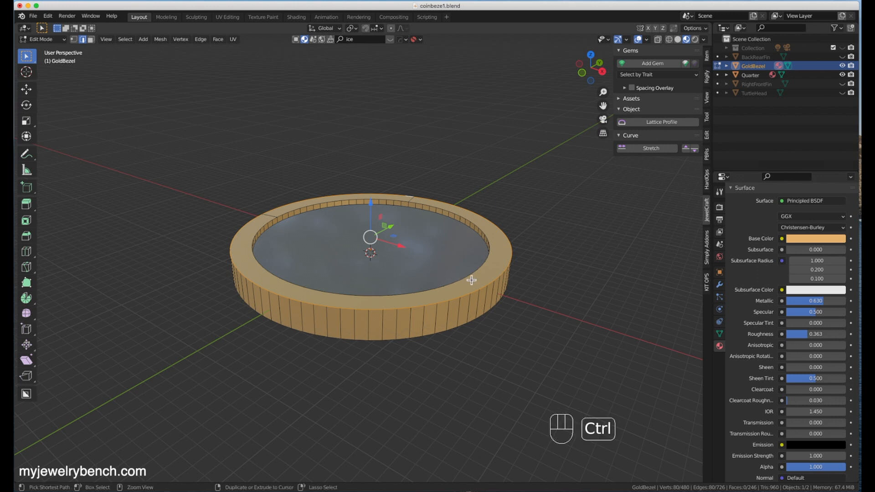
pyautogui.hotkey('ctrl', 'b')
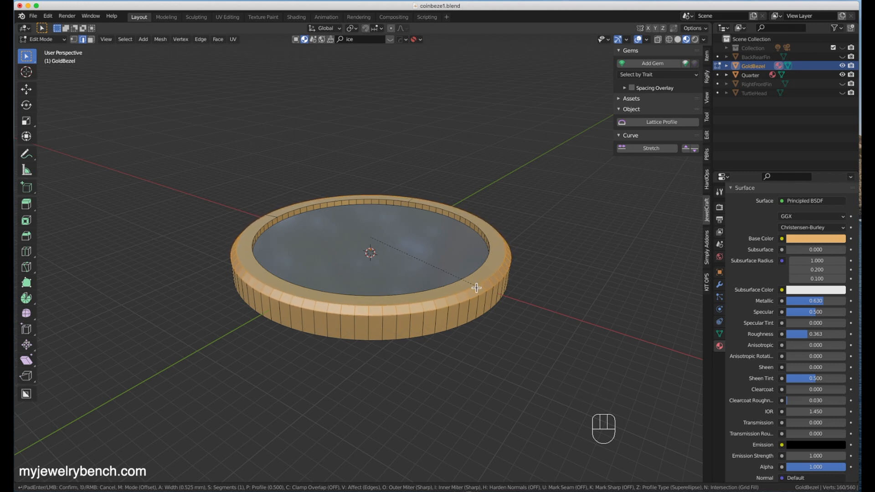
pyautogui.click(478, 290)
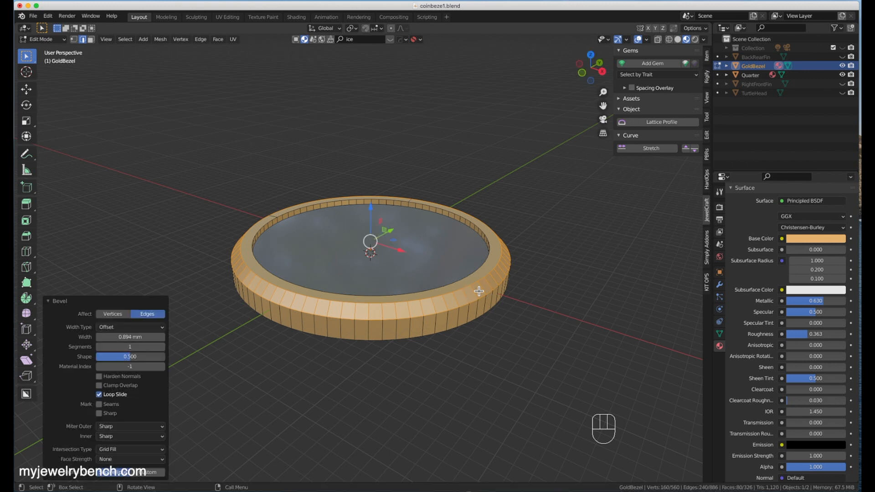
# Step: Select the complete inner edge loop around the bezel's top opening, including both segments
pyautogui.moveTo(477, 268); pyautogui.dragTo(435, 188, button='middle')
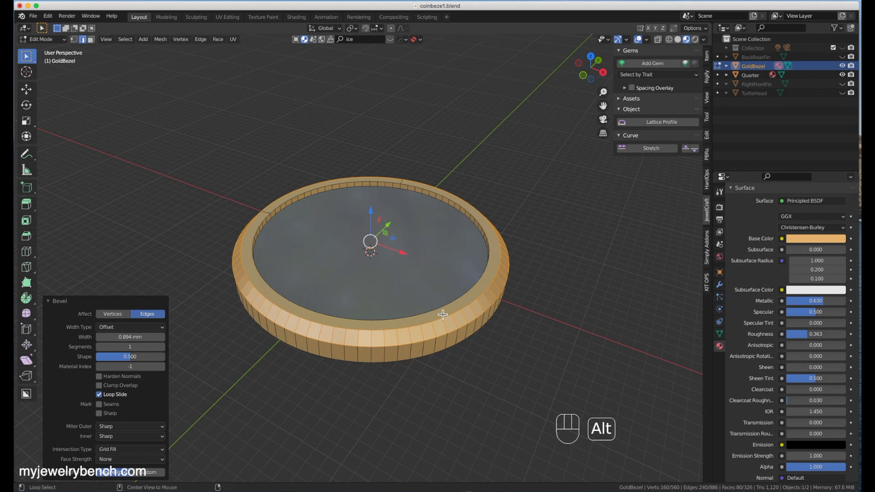
pyautogui.keyDown('alt'); pyautogui.click(454, 306); pyautogui.keyUp('alt')
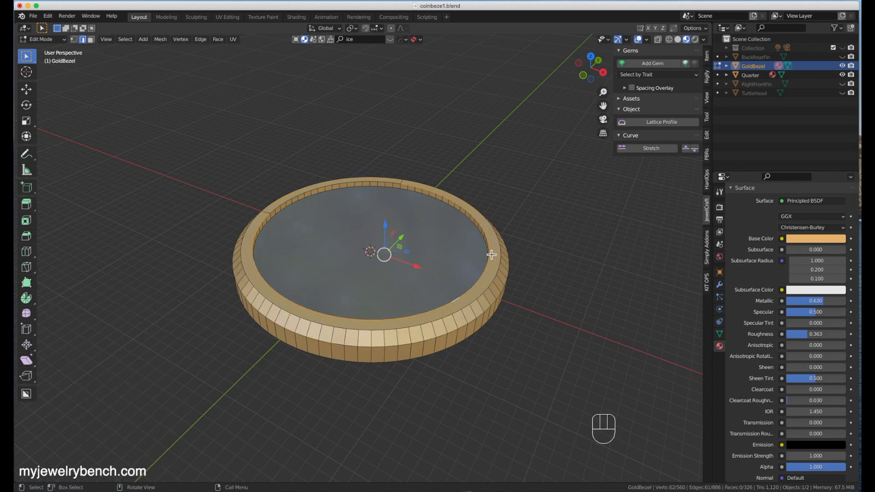
pyautogui.moveTo(459, 250); pyautogui.dragTo(416, 281, button='middle')
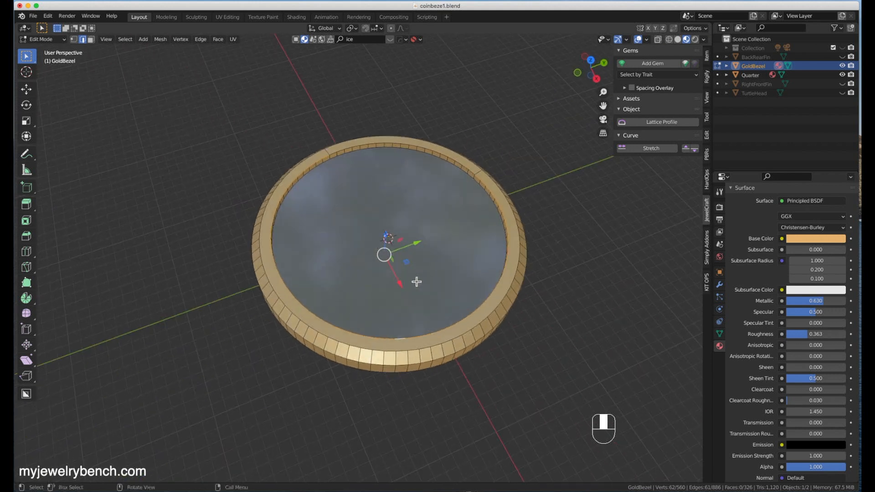
pyautogui.keyDown('alt'); pyautogui.keyDown('shift'); pyautogui.click(395, 145); pyautogui.keyUp('shift'); pyautogui.keyUp('alt')
pyautogui.moveTo(372, 202); pyautogui.dragTo(390, 197, button='middle')
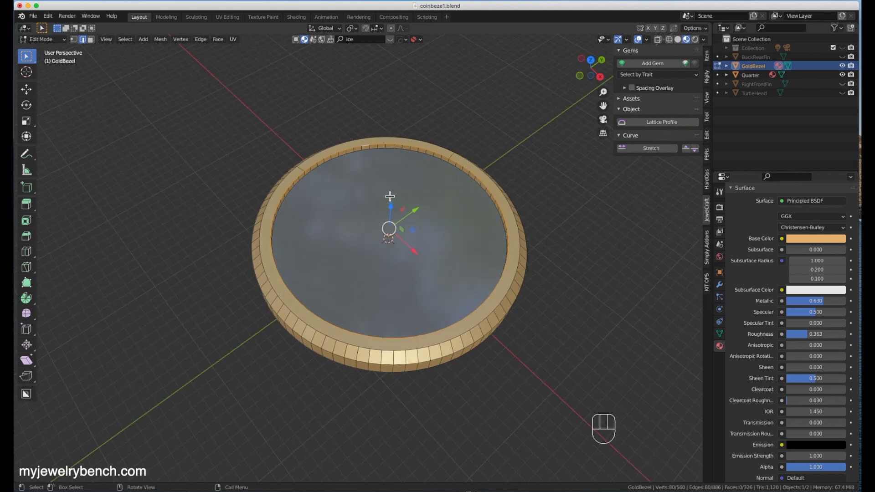
pyautogui.scroll(3, 383, 160)
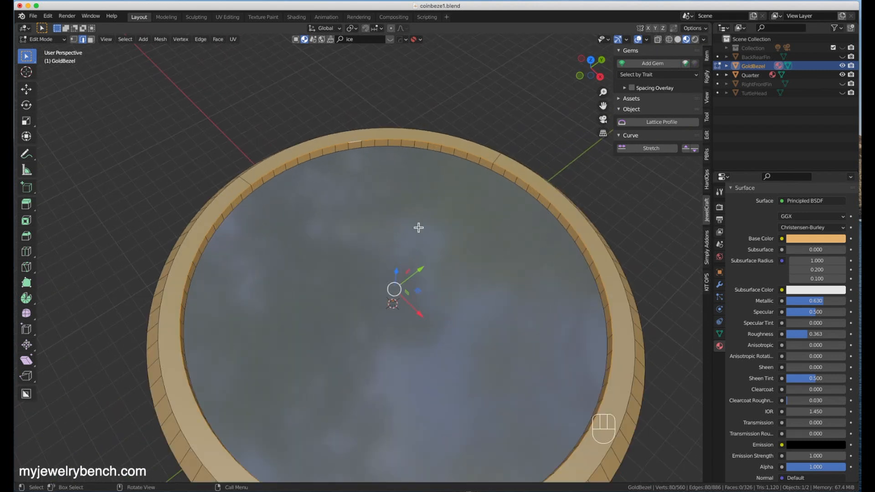
pyautogui.scroll(-5, 416, 227)
pyautogui.moveTo(299, 172); pyautogui.dragTo(328, 234, button='middle')
# Step: Bevel the selected inner top edge about 0.602 mm wide with 7 segments to round it
pyautogui.hotkey('ctrl', 'b')
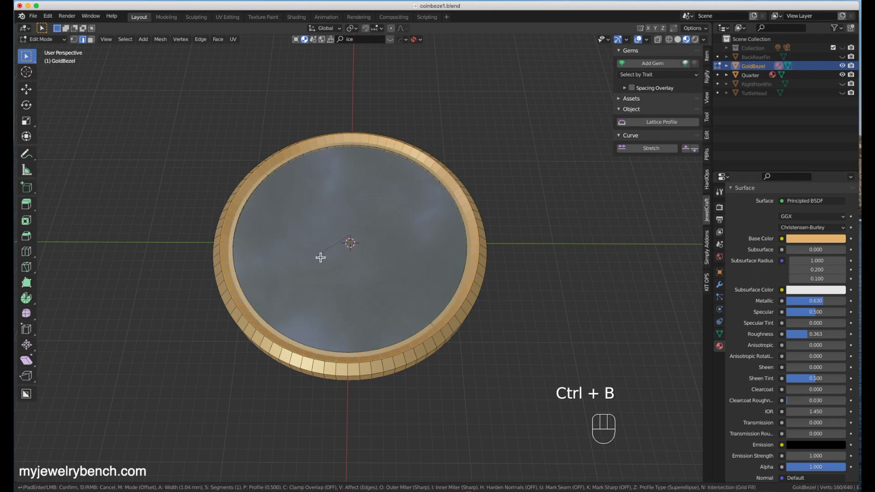
pyautogui.scroll(6, 325, 256)
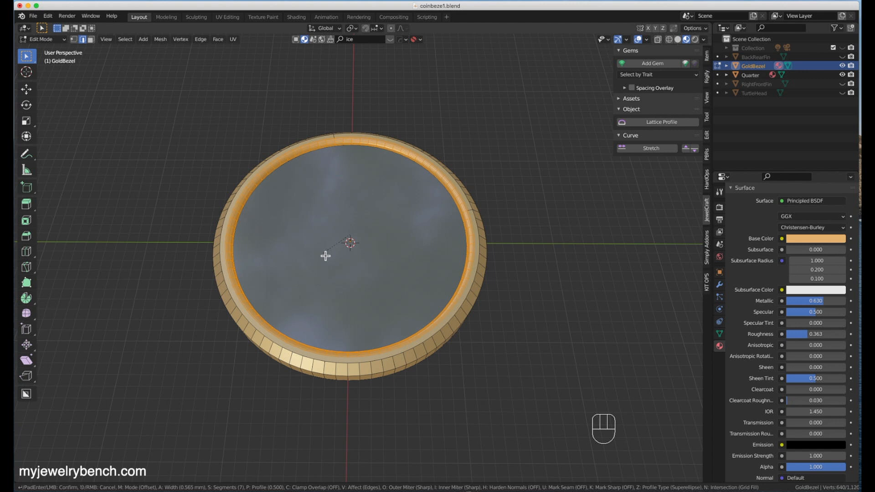
pyautogui.click(326, 256)
pyautogui.moveTo(325, 257); pyautogui.dragTo(520, 200, button='middle')
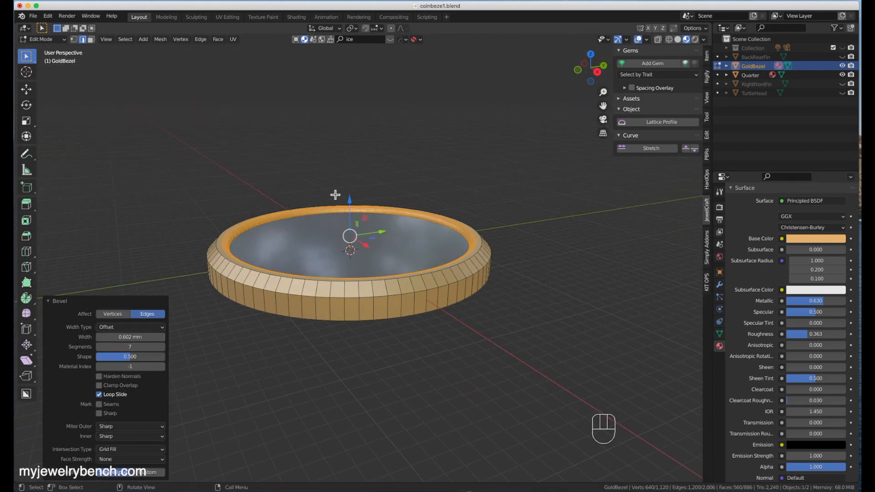
# Step: Return to Object Mode and inspect the bevelled GoldBezel from above and from its underside
pyautogui.press('Tab')
pyautogui.moveTo(405, 263); pyautogui.dragTo(470, 227, button='middle')
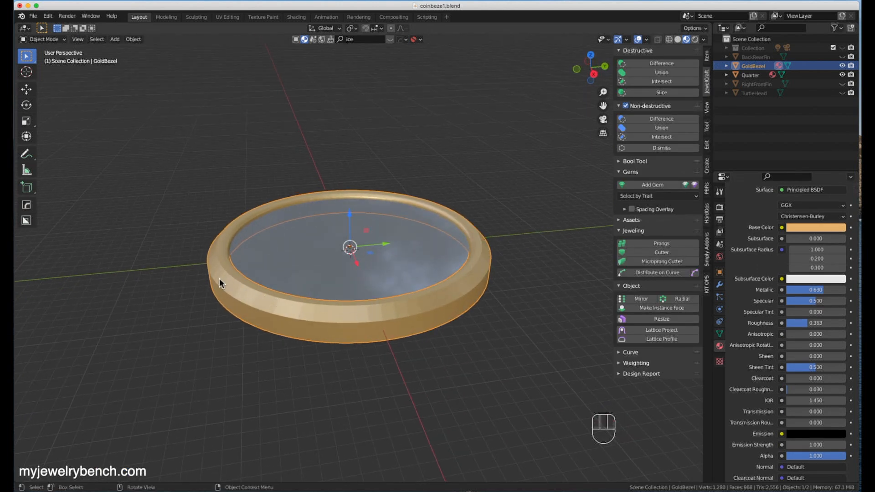
pyautogui.moveTo(494, 264); pyautogui.dragTo(468, 225, button='middle')
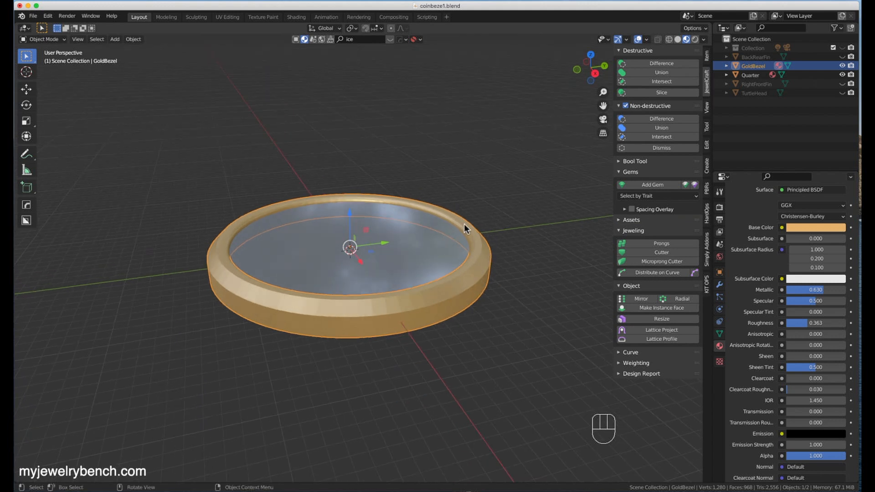
pyautogui.moveTo(436, 346); pyautogui.dragTo(330, 160, button='middle')
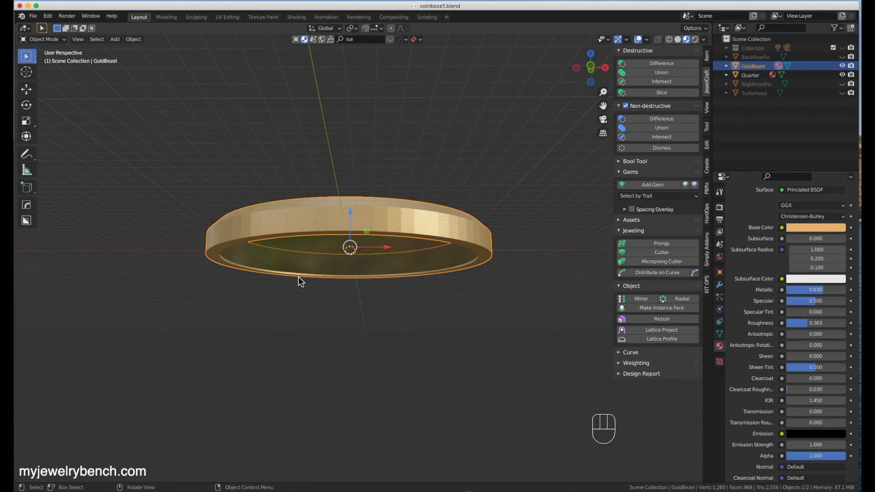
pyautogui.moveTo(301, 289); pyautogui.dragTo(318, 283, button='middle')
pyautogui.moveTo(245, 234); pyautogui.dragTo(385, 229, button='middle')
# Step: Lower the Quarter about 10.18 mm along Z to examine the ledge inside the bezel, and undo the move
pyautogui.click(318, 204)
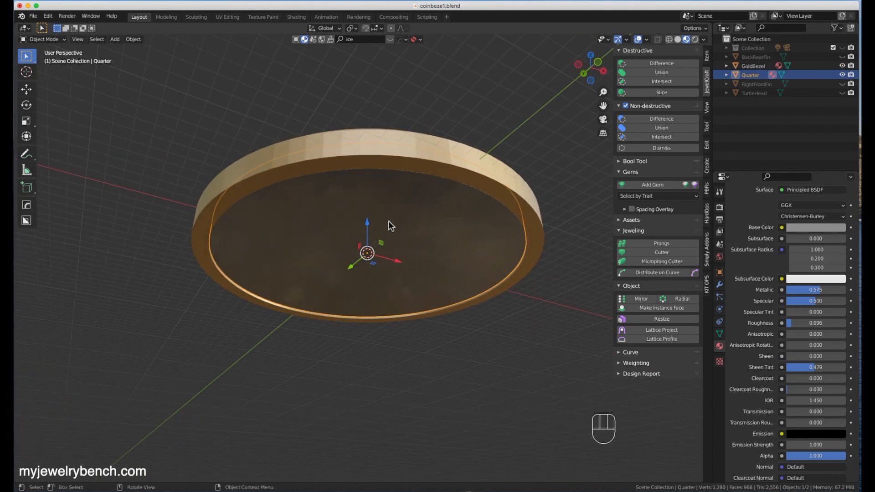
pyautogui.press('g')
pyautogui.press('z')
pyautogui.click(373, 350)
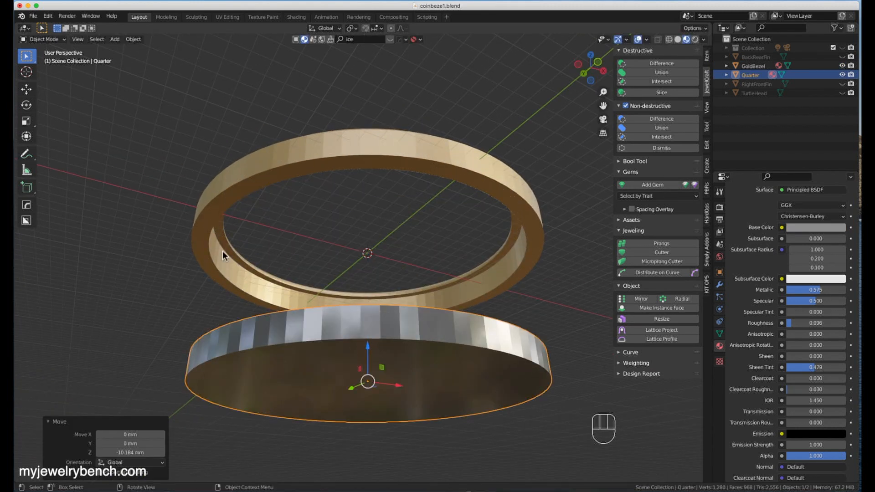
pyautogui.scroll(5, 226, 251)
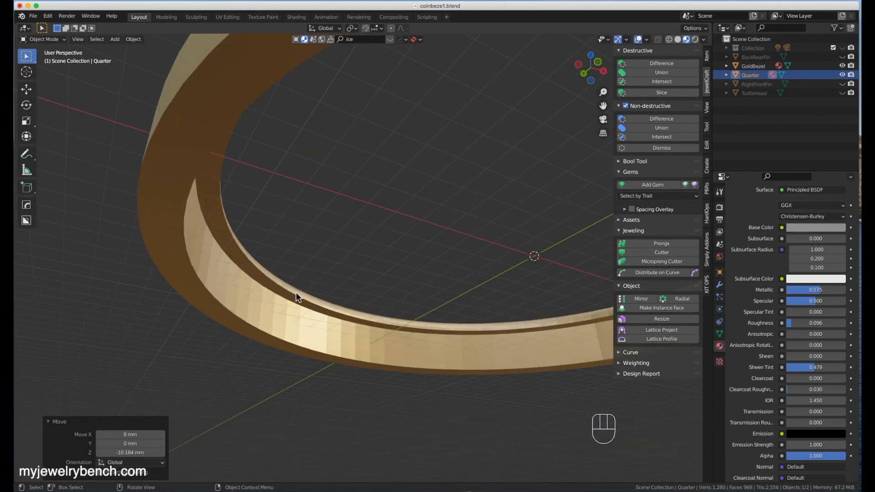
pyautogui.scroll(-8, 234, 243)
pyautogui.moveTo(305, 229); pyautogui.dragTo(465, 367, button='middle')
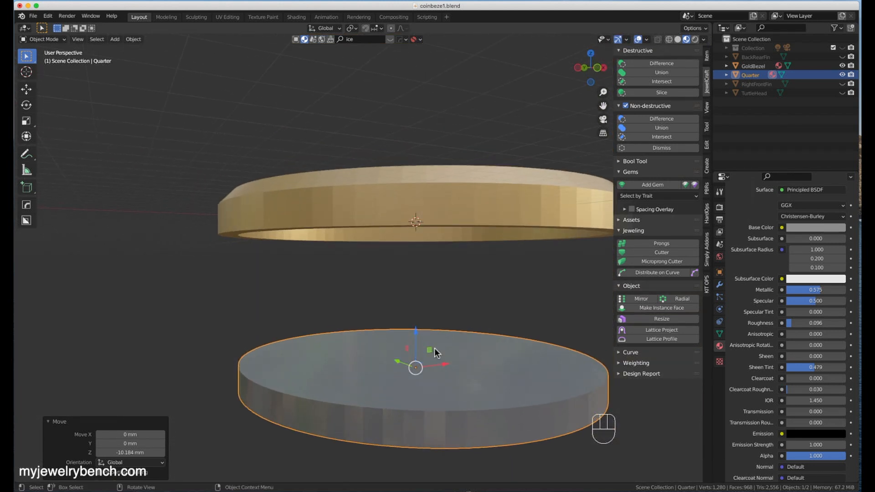
pyautogui.press('super+z')
# Step: Add a mesh cylinder with 80 vertices, 1 mm radius and 2 mm depth at the centre of the coin
pyautogui.moveTo(425, 326); pyautogui.dragTo(546, 195, button='middle')
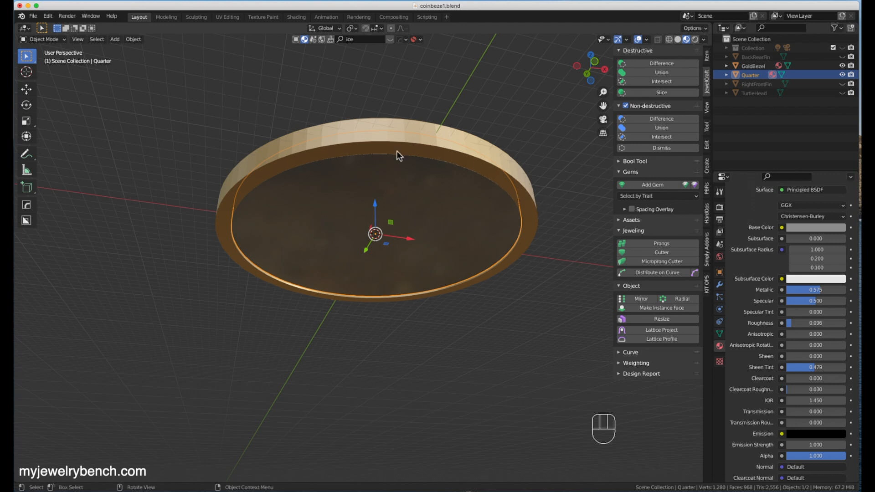
pyautogui.moveTo(245, 203); pyautogui.dragTo(272, 291, button='middle')
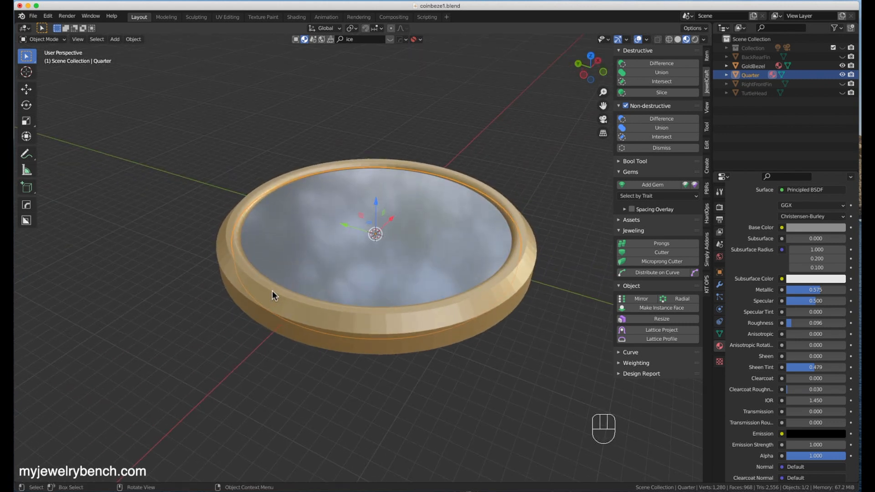
pyautogui.scroll(-1, 374, 303)
pyautogui.scroll(2, 390, 331)
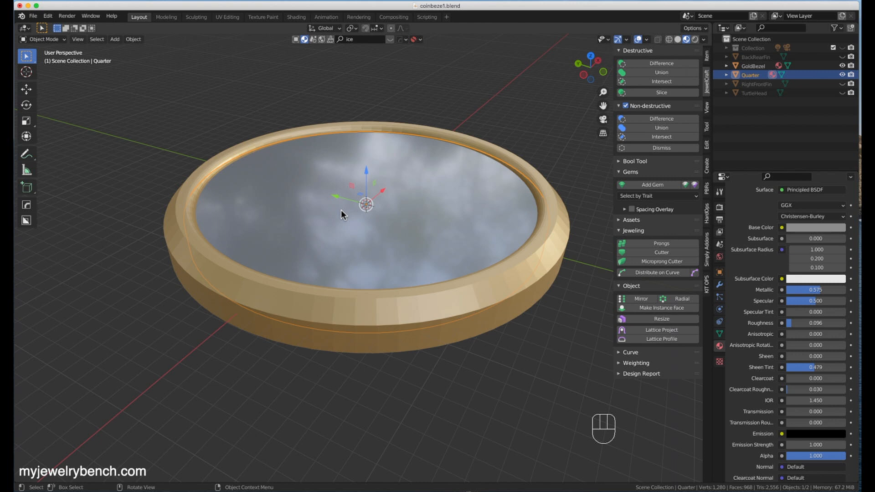
pyautogui.scroll(-1, 346, 214)
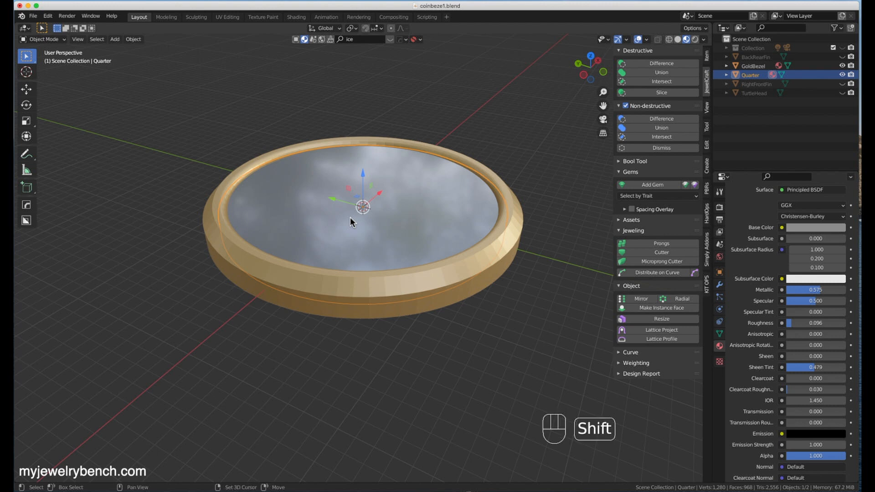
pyautogui.hotkey('shift', 'a')
pyautogui.moveTo(351, 218)
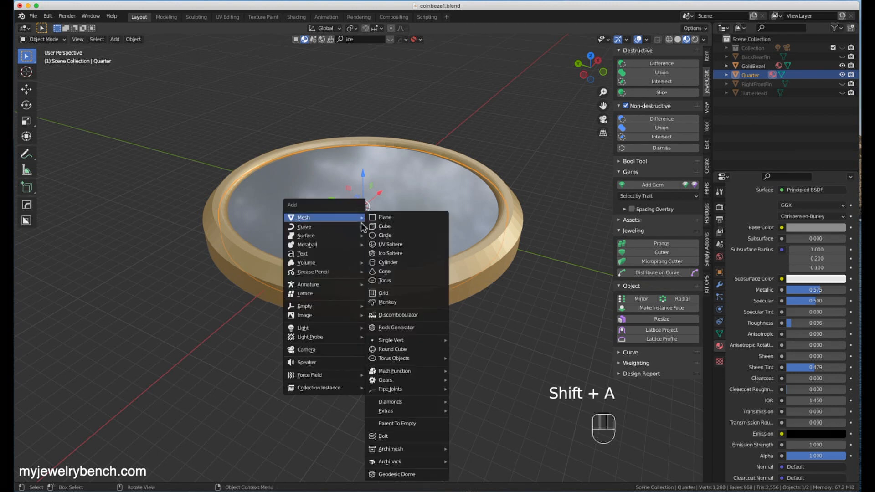
pyautogui.click(395, 262)
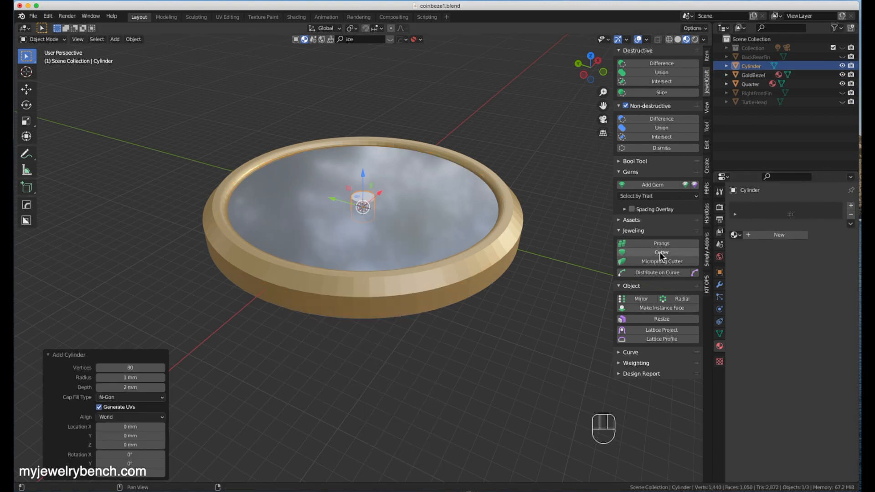
# Step: Raise the new cylinder about 4.66 mm along Z above the coin's surface
pyautogui.click(707, 55)
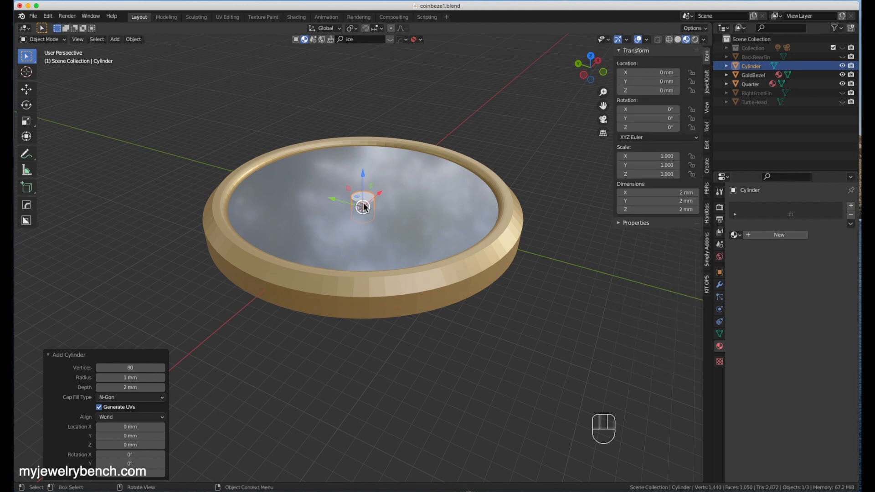
pyautogui.click(368, 177)
pyautogui.moveTo(364, 176); pyautogui.dragTo(365, 138)
pyautogui.press('super+z')
pyautogui.press('super+z')
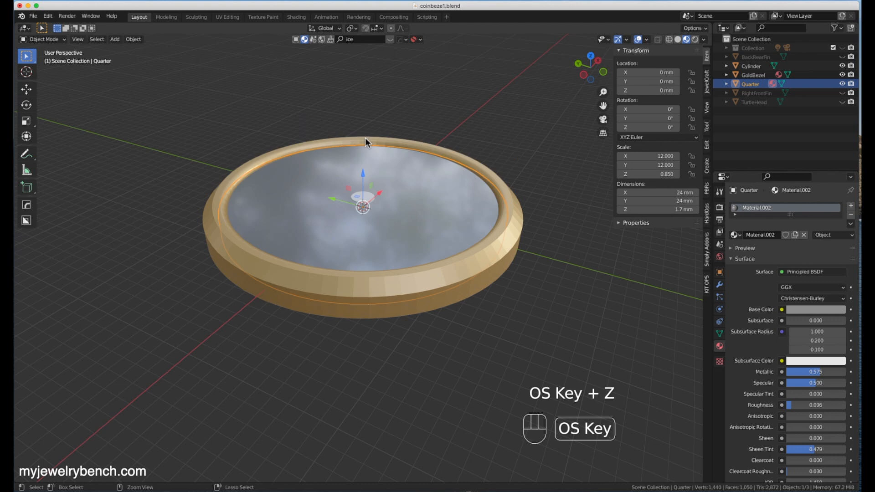
pyautogui.moveTo(366, 174); pyautogui.dragTo(364, 129)
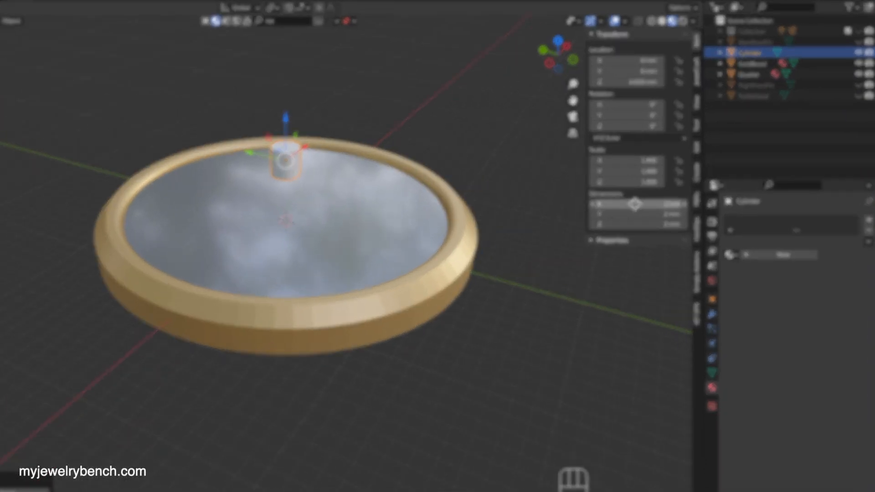
# Step: Set the cylinder's X and Y dimensions to 0.7 mm
pyautogui.click(635, 205)
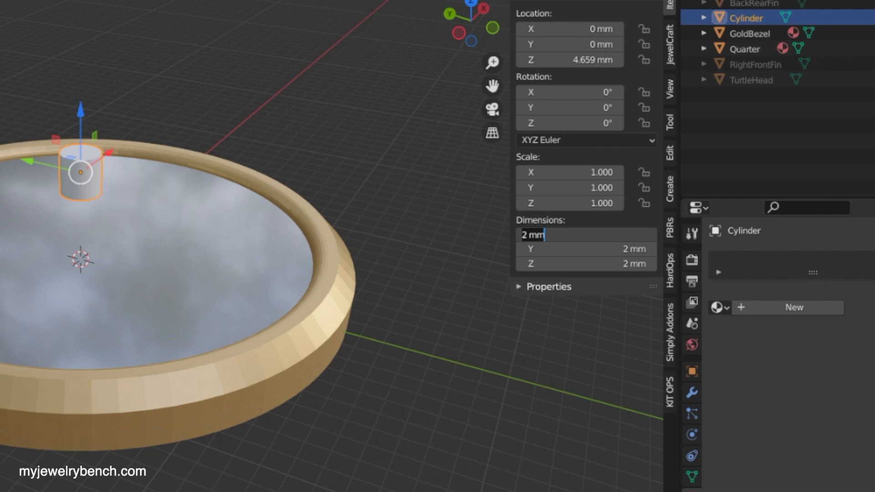
pyautogui.write('.7')
pyautogui.press('Tab')
pyautogui.write('.7')
pyautogui.press('Tab')
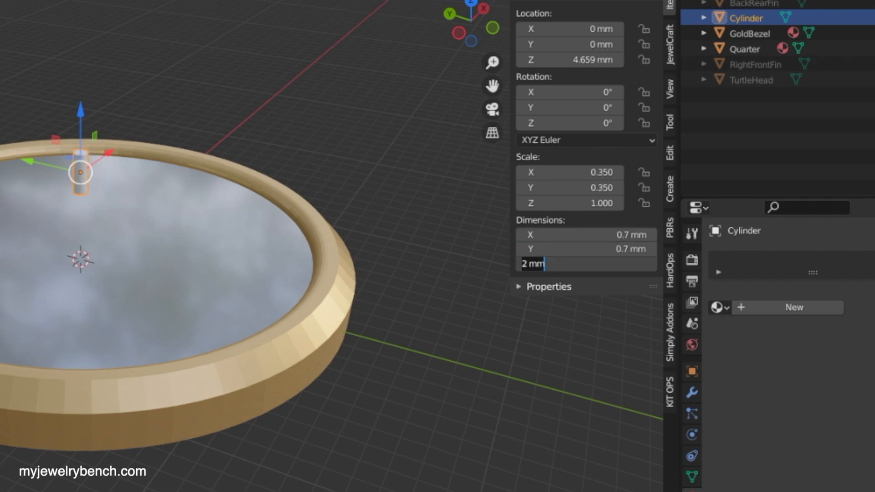
pyautogui.press('Return')
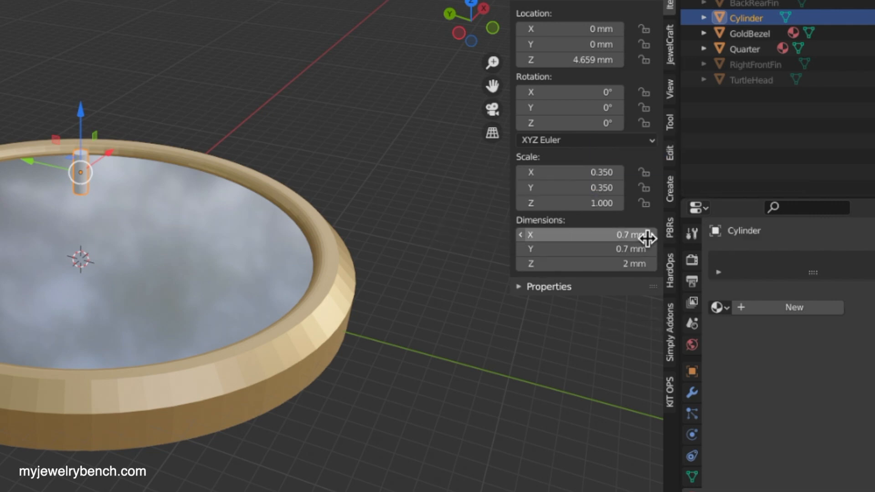
# Step: Set the cylinder's dimensions to 0.85 mm in X, 0.85 mm in Y and 3 mm in Z
pyautogui.click(647, 237)
pyautogui.write('0.85')
pyautogui.press('Tab')
pyautogui.write('0.85')
pyautogui.press('Tab')
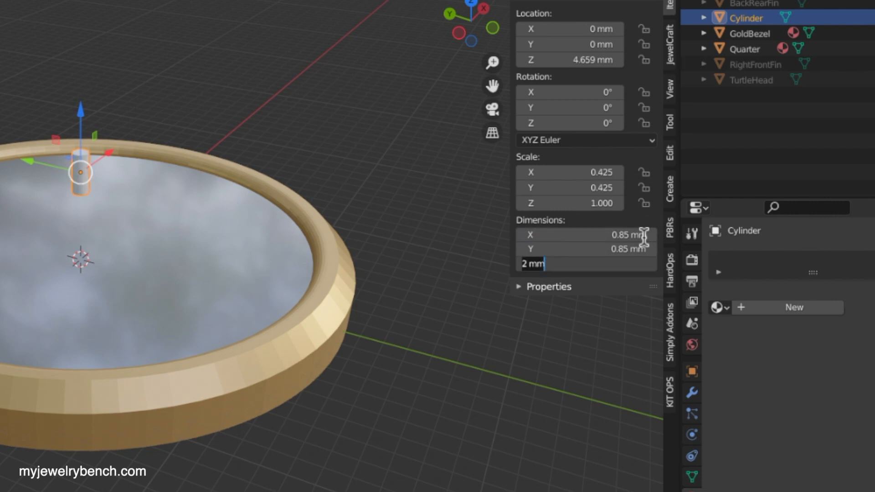
pyautogui.write('3')
pyautogui.press('Return')
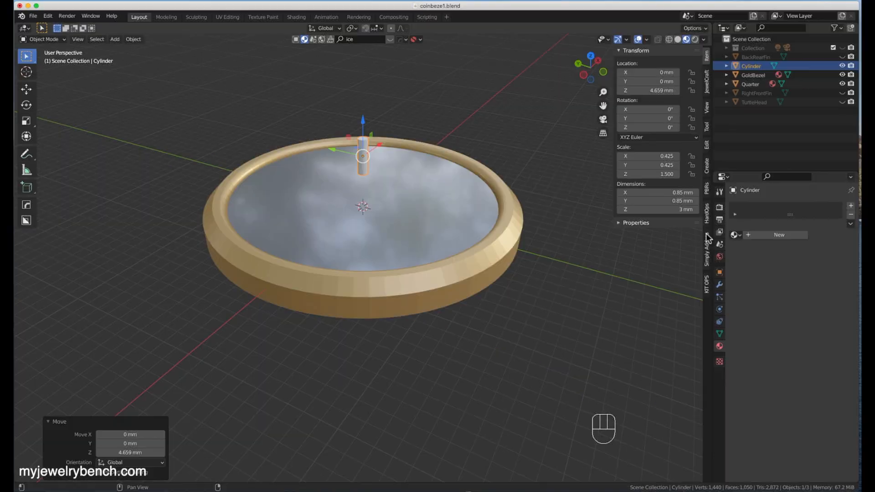
# Step: Rename the cylinder object to LowerProngs
pyautogui.press('Tab')
pyautogui.press('Tab')
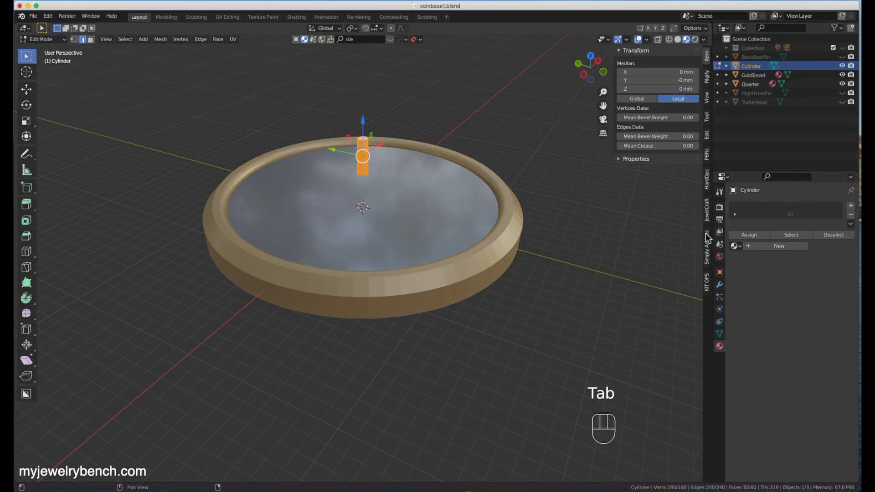
pyautogui.moveTo(335, 138); pyautogui.dragTo(370, 165, button='middle')
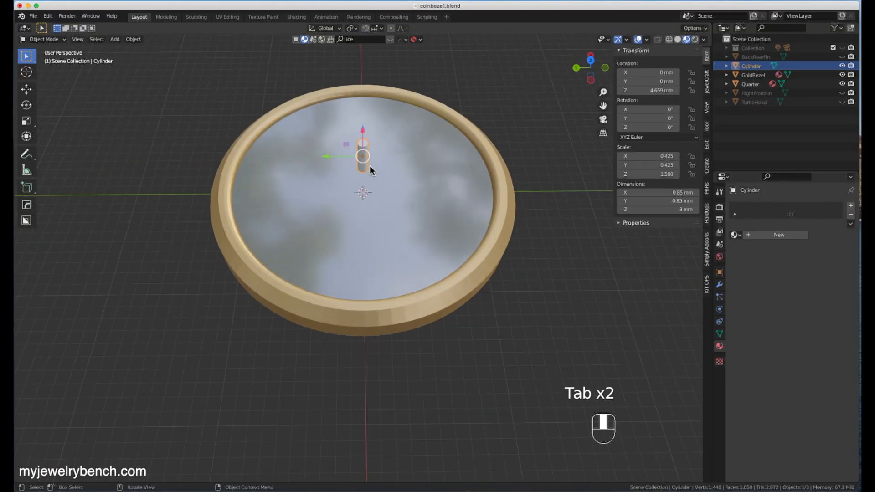
pyautogui.press('KP_7')
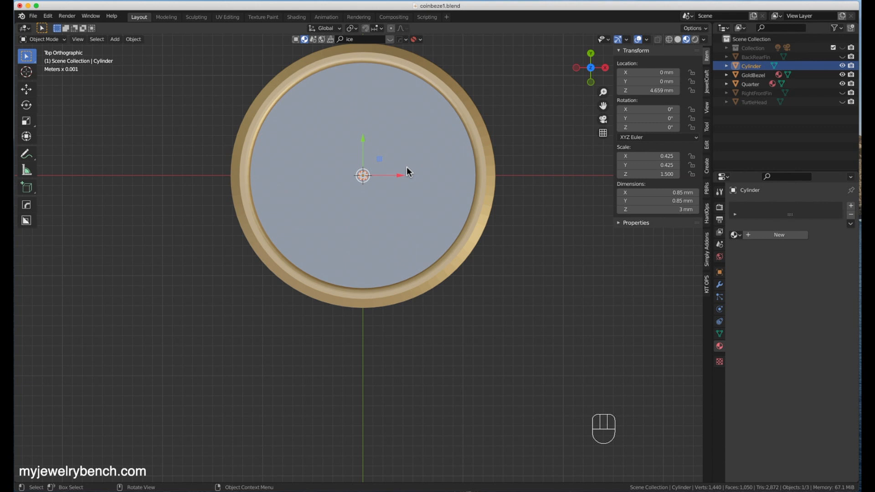
pyautogui.scroll(-1, 436, 309)
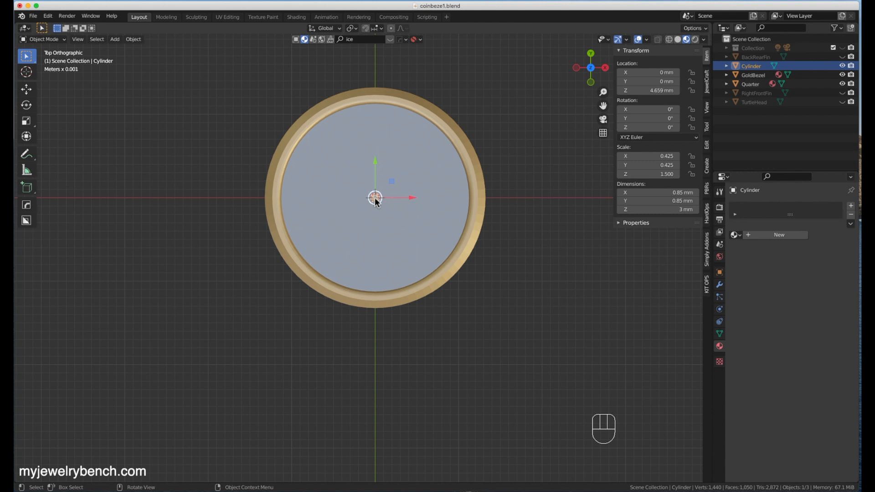
pyautogui.doubleClick(751, 66)
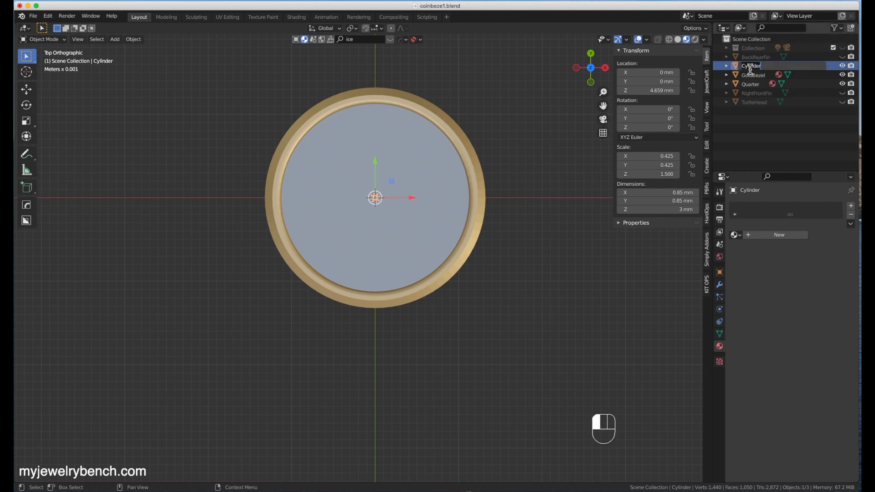
pyautogui.write('LowerProngs')
pyautogui.press('Return')
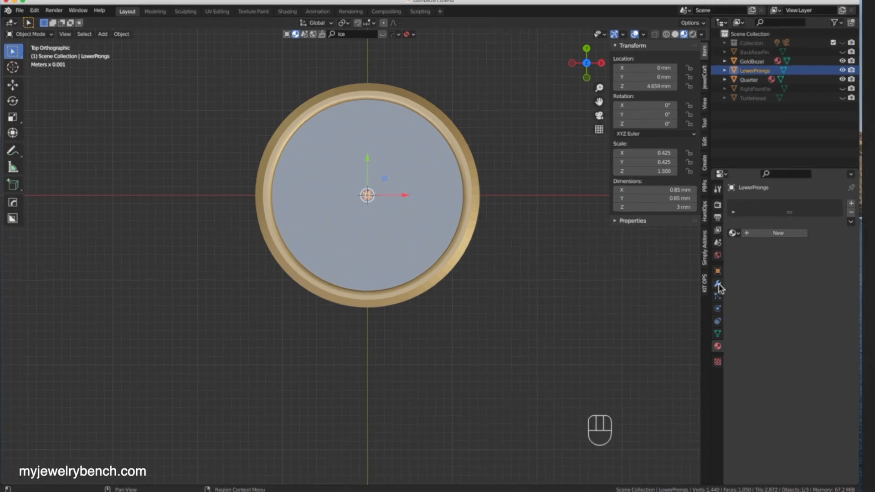
# Step: Add a Mirror modifier to LowerProngs with both the X and Y axes enabled
pyautogui.click(718, 284)
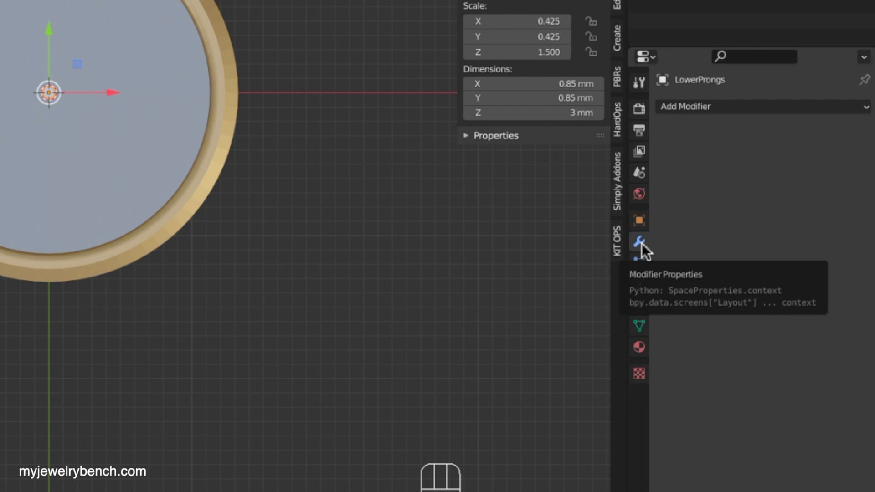
pyautogui.click(681, 110)
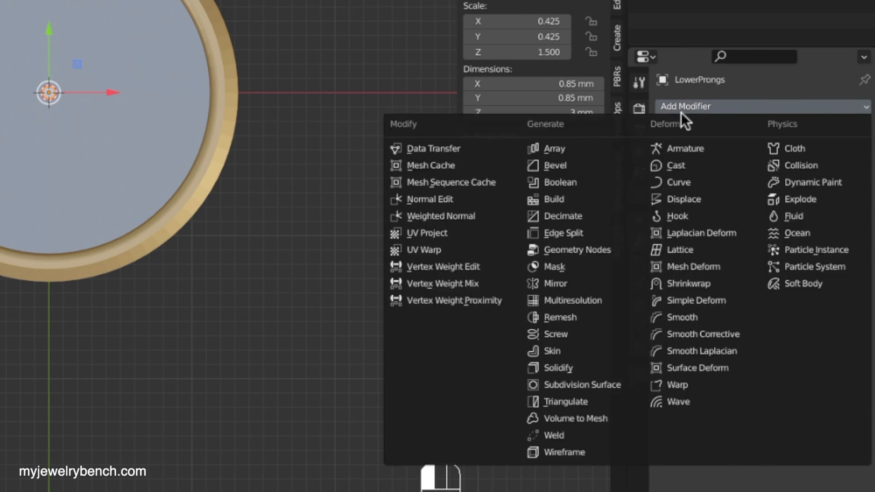
pyautogui.click(559, 283)
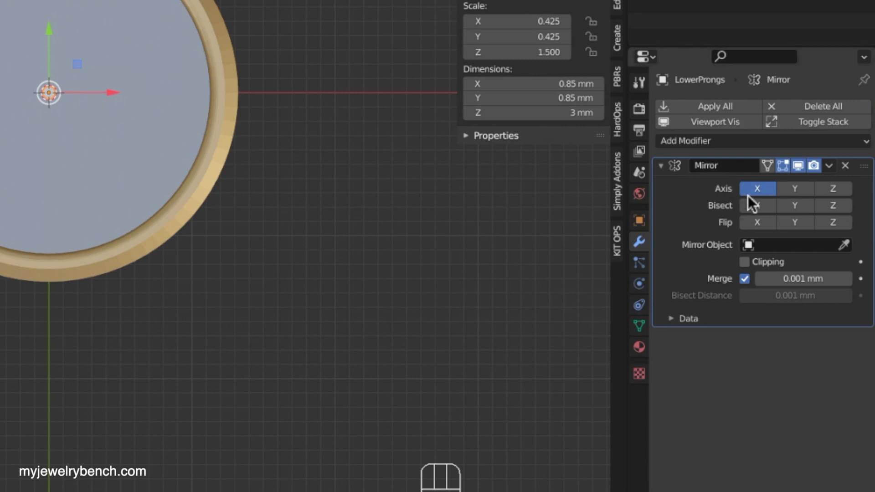
pyautogui.click(797, 190)
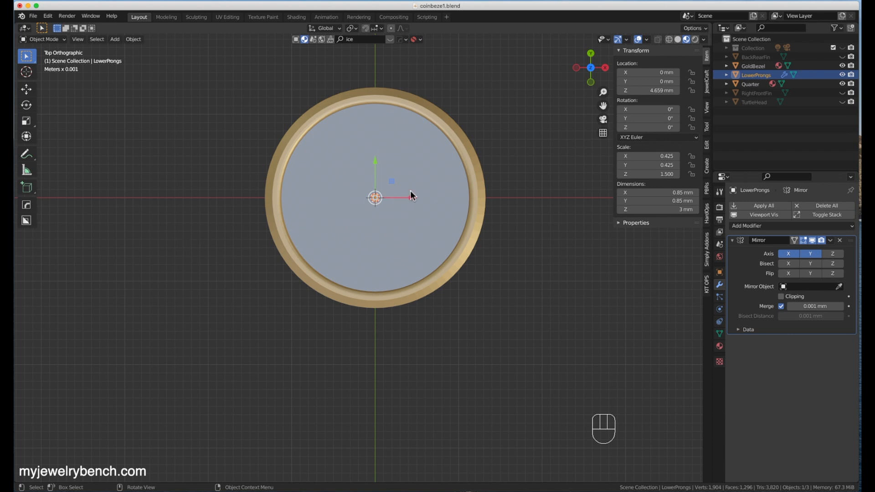
# Step: In Edit Mode, move all of the LowerProngs geometry about 12.58 mm along X onto the bezel's rim
pyautogui.moveTo(410, 194); pyautogui.dragTo(411, 222)
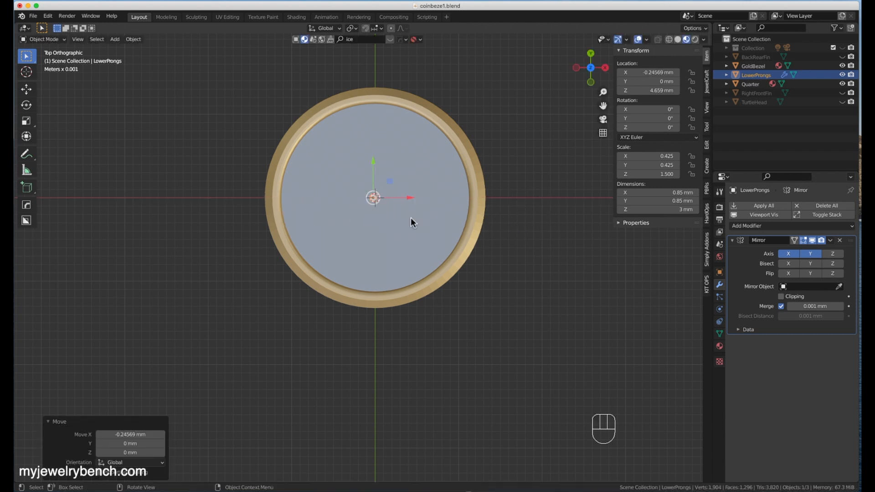
pyautogui.press('super+z')
pyautogui.press('Tab')
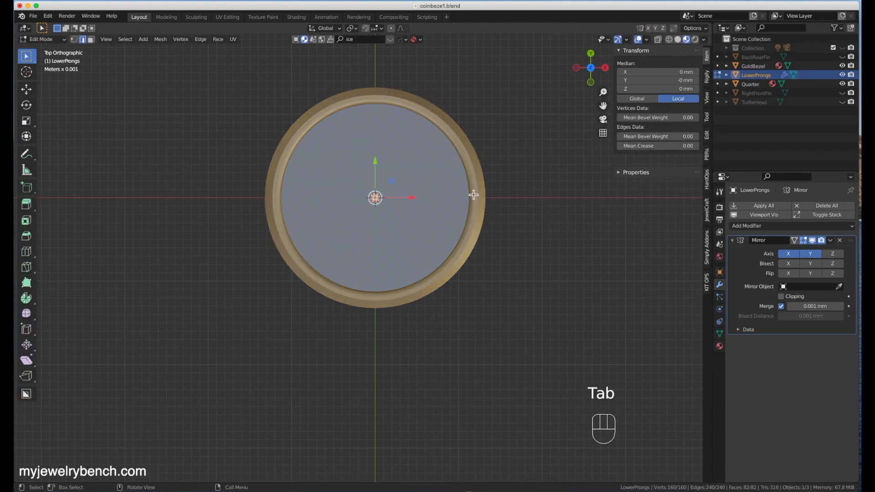
pyautogui.press('a')
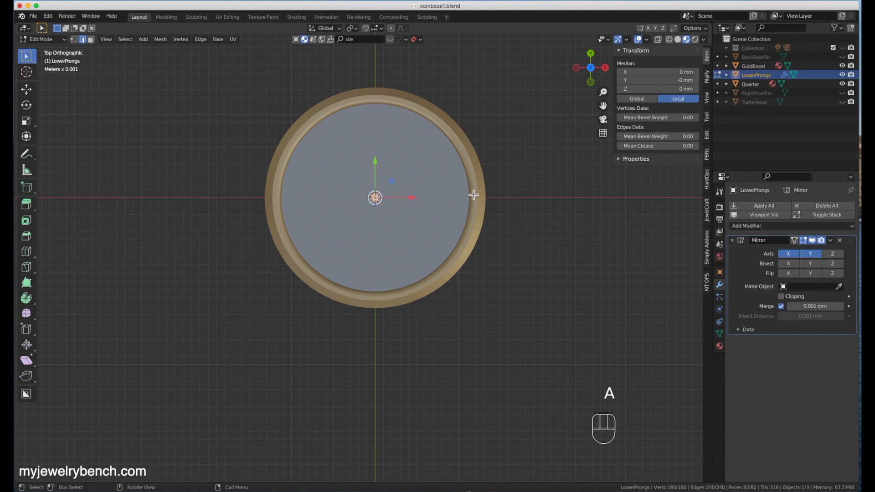
pyautogui.press('a')
pyautogui.press('a')
pyautogui.press('a')
pyautogui.press('a')
pyautogui.press('a')
pyautogui.moveTo(412, 200); pyautogui.dragTo(520, 201)
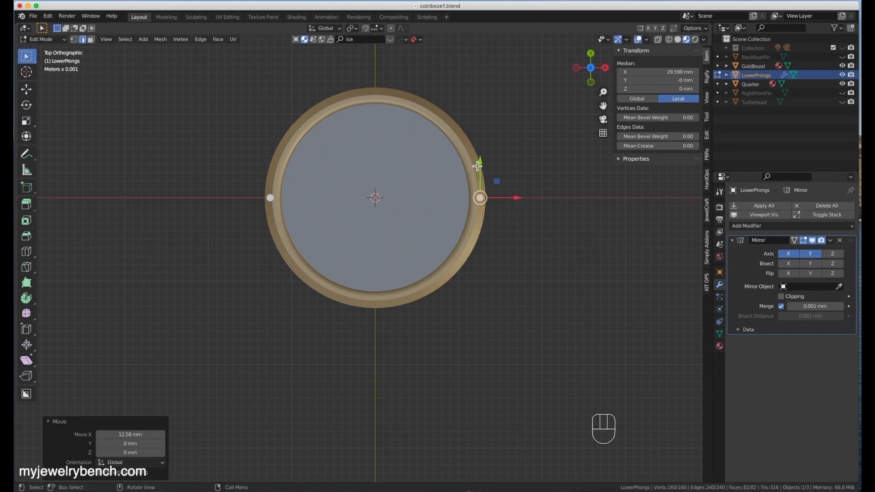
# Step: Move the prong geometry about 11.65 mm along Y, and shift it about -3.39 mm in X and -3.10 mm in Y onto the bezel rim
pyautogui.moveTo(481, 165); pyautogui.dragTo(490, 64)
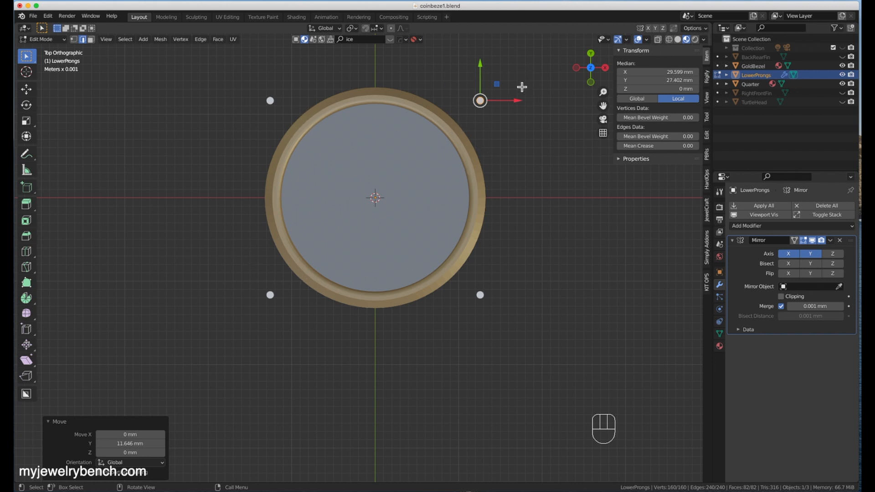
pyautogui.press('g')
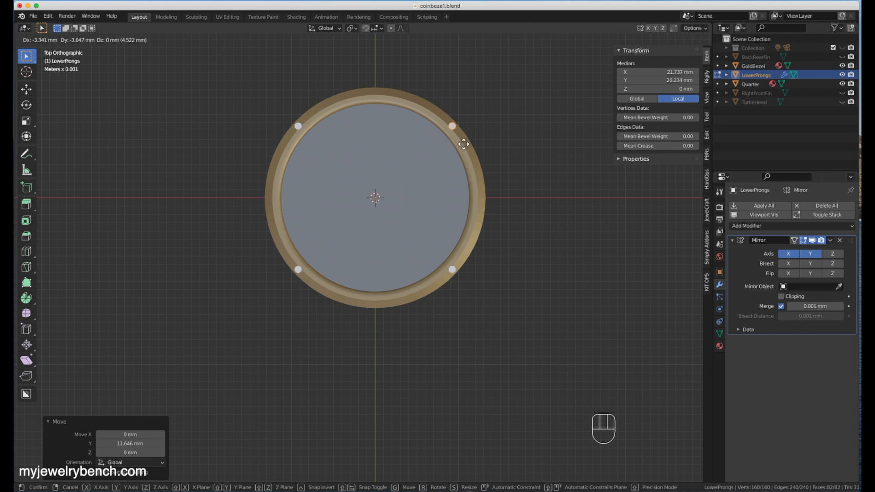
pyautogui.click(464, 144)
# Step: Lower the prong geometry about 6.68 mm along Z so the prongs hang from the underside of the bezel
pyautogui.press('KP_1')
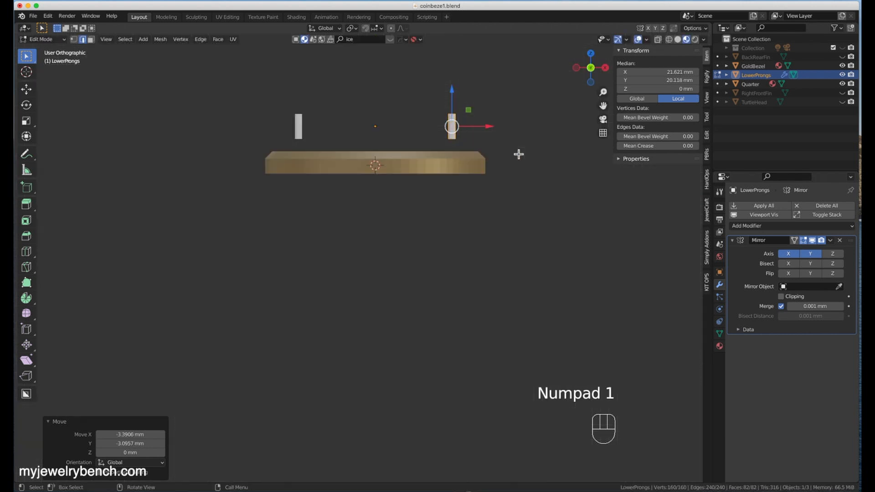
pyautogui.moveTo(456, 95); pyautogui.dragTo(454, 150)
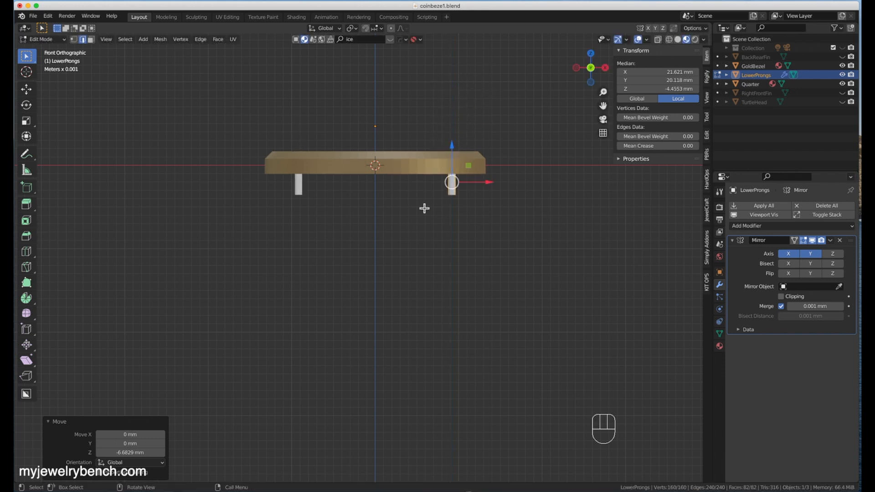
pyautogui.moveTo(420, 240); pyautogui.dragTo(504, 160, button='middle')
pyautogui.scroll(5, 439, 153)
pyautogui.scroll(2, 439, 154)
pyautogui.moveTo(505, 193); pyautogui.dragTo(445, 204, button='middle')
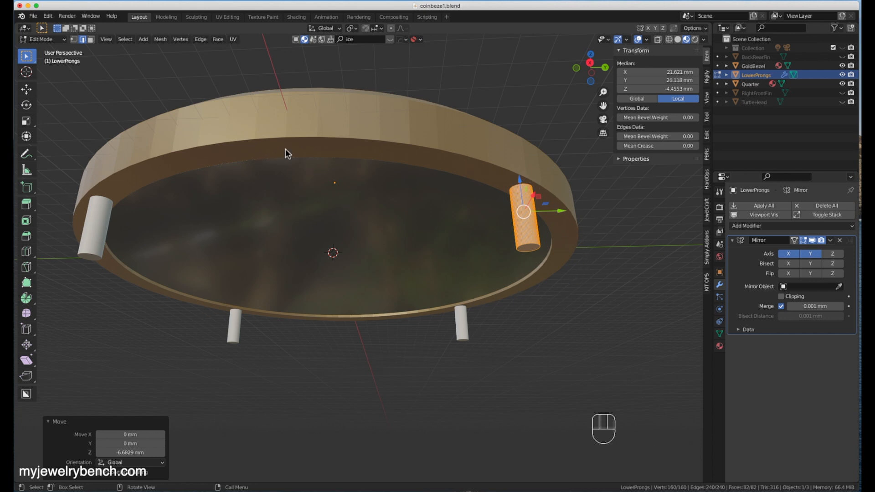
# Step: Leave Edit Mode and apply the Mirror modifier on LowerProngs
pyautogui.press('Tab')
pyautogui.moveTo(167, 129); pyautogui.dragTo(197, 154, button='middle')
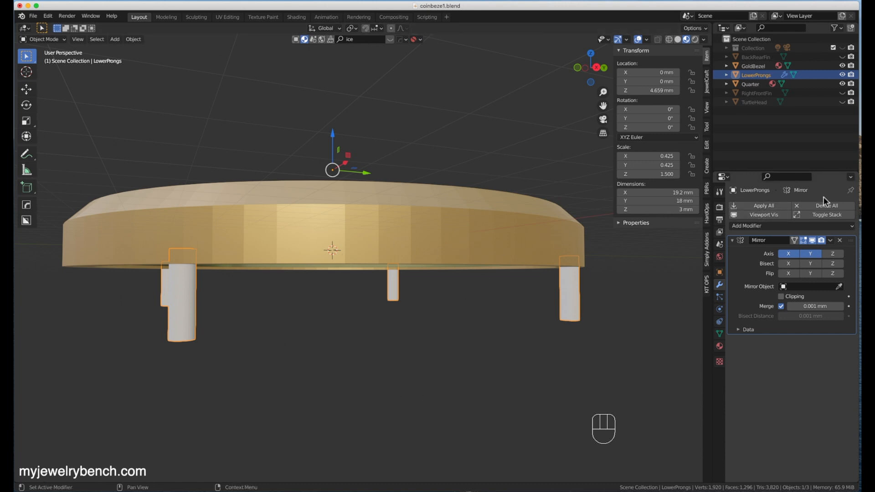
pyautogui.click(758, 206)
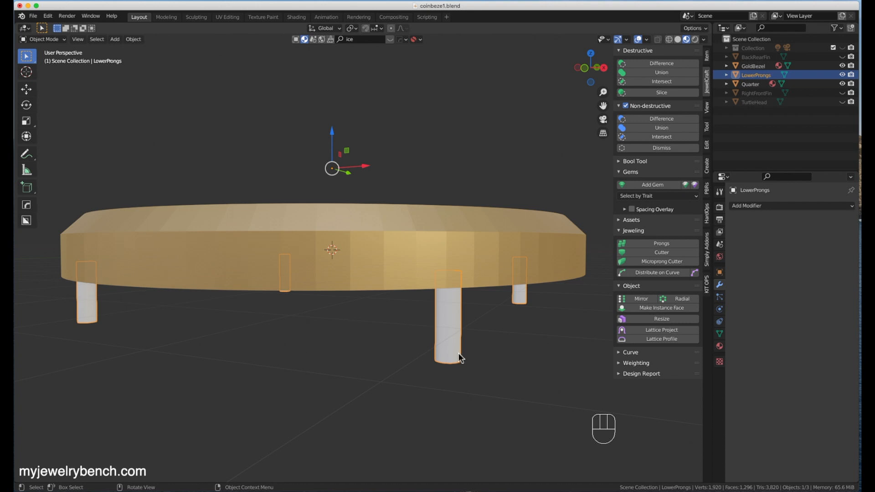
# Step: Merge LowerProngs into GoldBezel with a Boolean union, keeping GoldBezel as the active object
pyautogui.press('shift')
pyautogui.keyDown('shift'); pyautogui.click(61, 242); pyautogui.keyUp('shift')
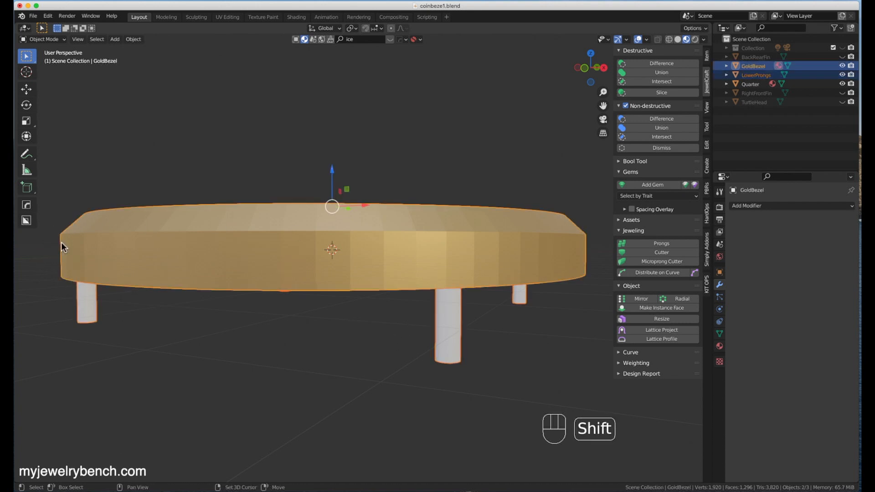
pyautogui.press('ctrl+shift+KP_Add')
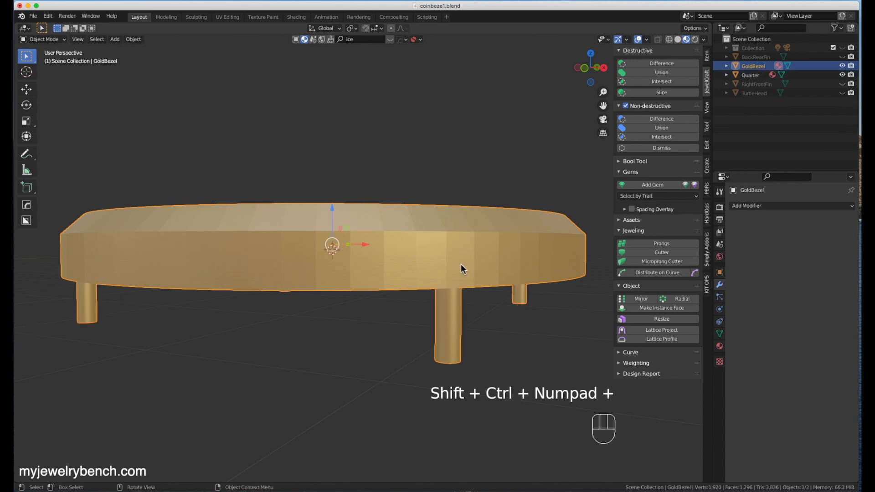
pyautogui.moveTo(356, 207); pyautogui.dragTo(373, 244, button='middle')
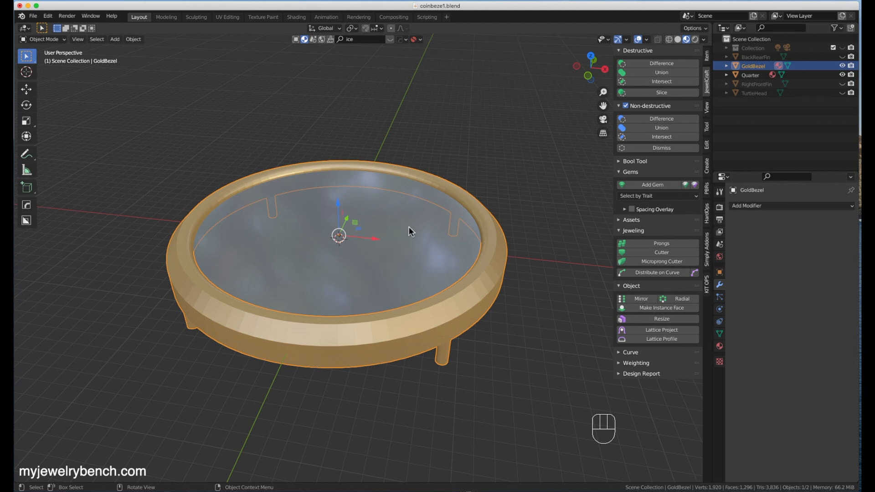
pyautogui.moveTo(459, 247); pyautogui.dragTo(451, 231, button='middle')
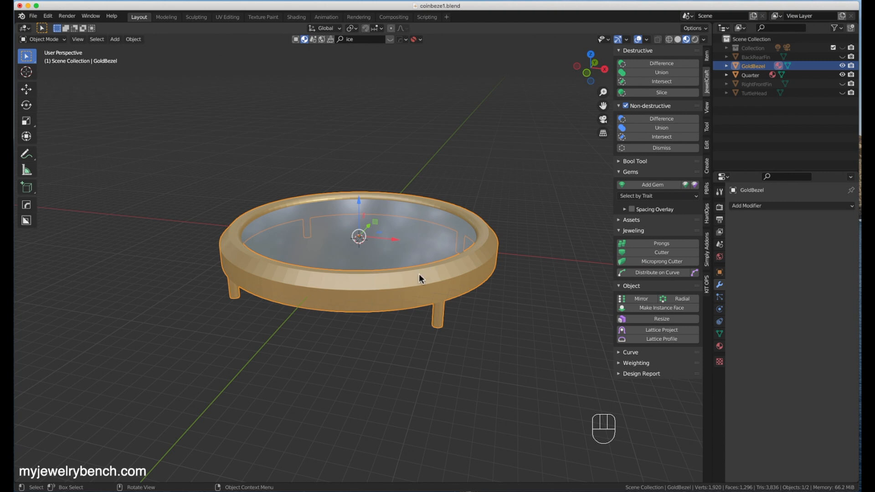
pyautogui.moveTo(403, 280)
pyautogui.mouseDown(button='middle')
pyautogui.moveTo(406, 302)
pyautogui.moveTo(417, 290)
pyautogui.mouseUp(button='middle')
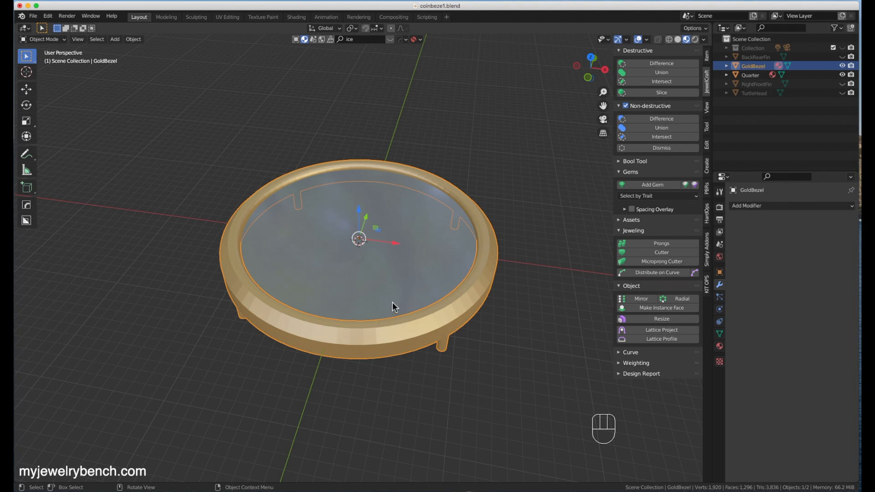
pyautogui.scroll(-3, 355, 235)
pyautogui.scroll(2, 354, 245)
pyautogui.moveTo(353, 245); pyautogui.dragTo(378, 215, button='middle')
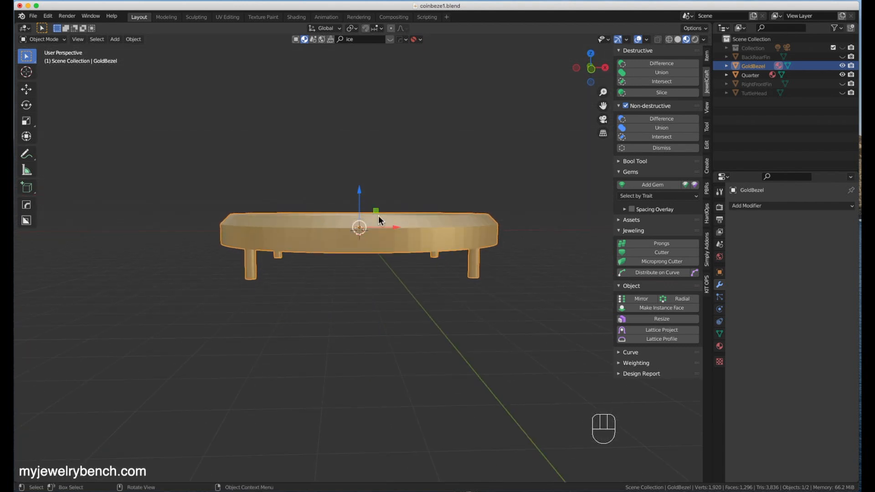
# Step: Save the project under the new file name coinbeze1-2.blend
pyautogui.click(33, 16)
pyautogui.click(45, 84)
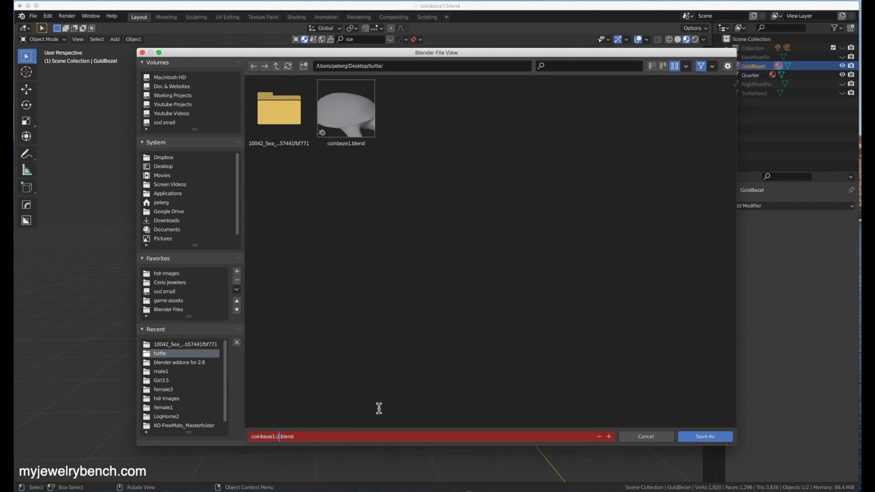
pyautogui.press('Return')
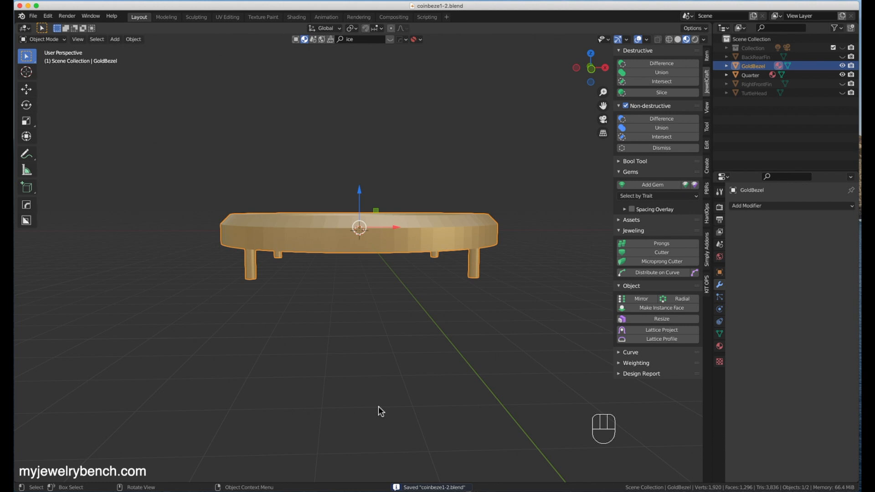
# Step: Preview the bezel and Quarter in rendered shading, and switch the viewport to solid shading
pyautogui.moveTo(349, 171); pyautogui.dragTo(511, 149, button='middle')
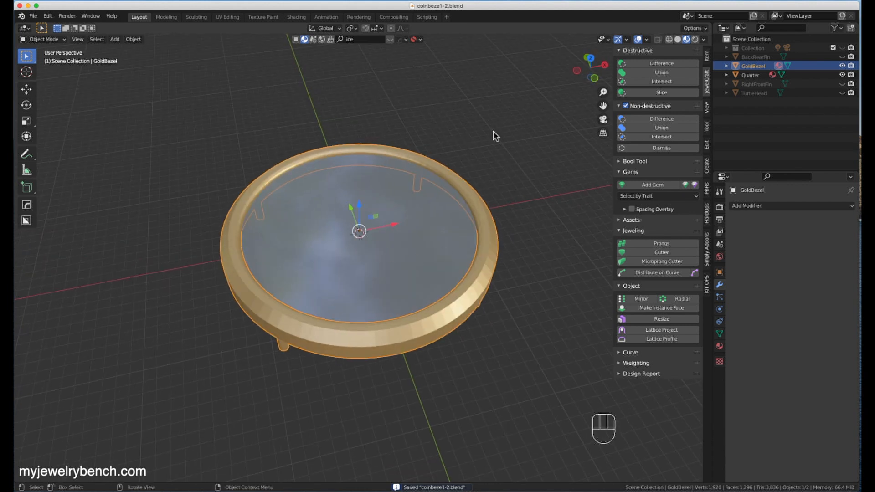
pyautogui.click(424, 218)
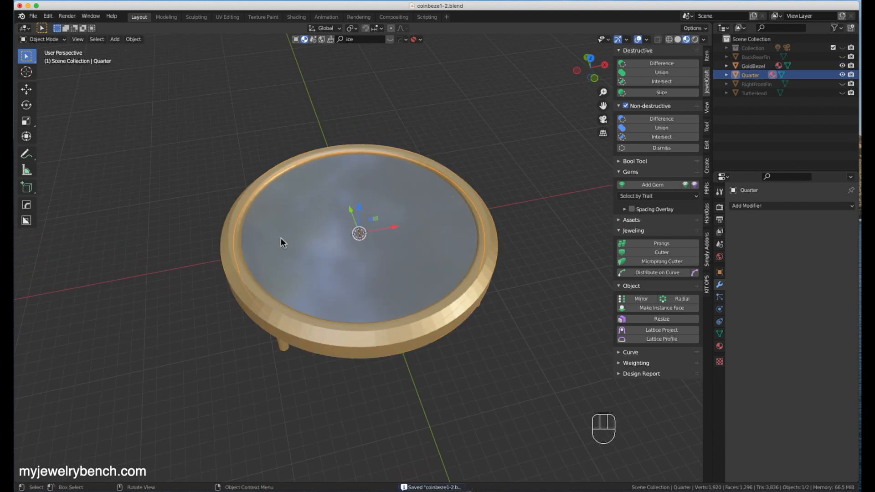
pyautogui.click(696, 40)
pyautogui.moveTo(207, 272)
pyautogui.mouseDown(button='middle')
pyautogui.moveTo(264, 253)
pyautogui.moveTo(263, 244)
pyautogui.mouseUp(button='middle')
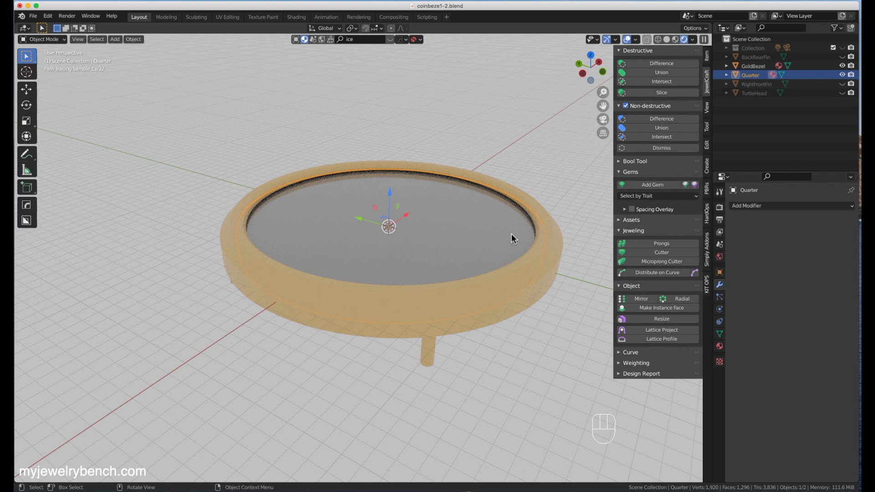
pyautogui.scroll(-3, 354, 108)
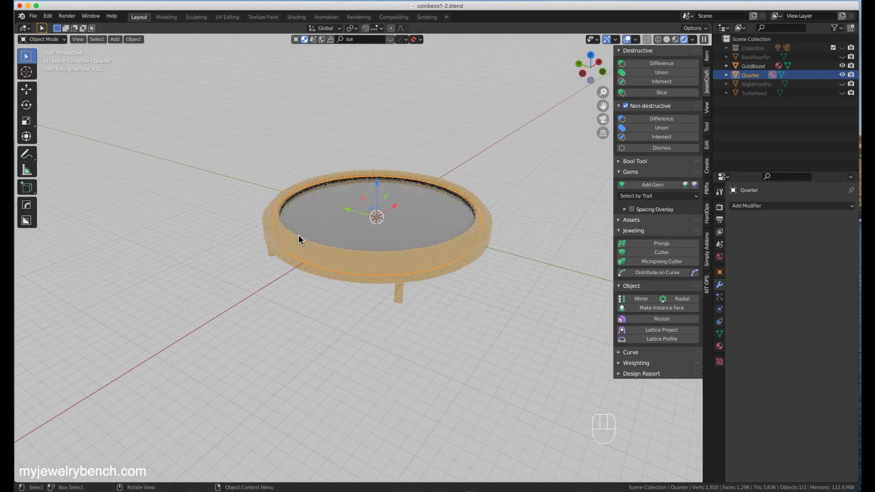
pyautogui.click(666, 40)
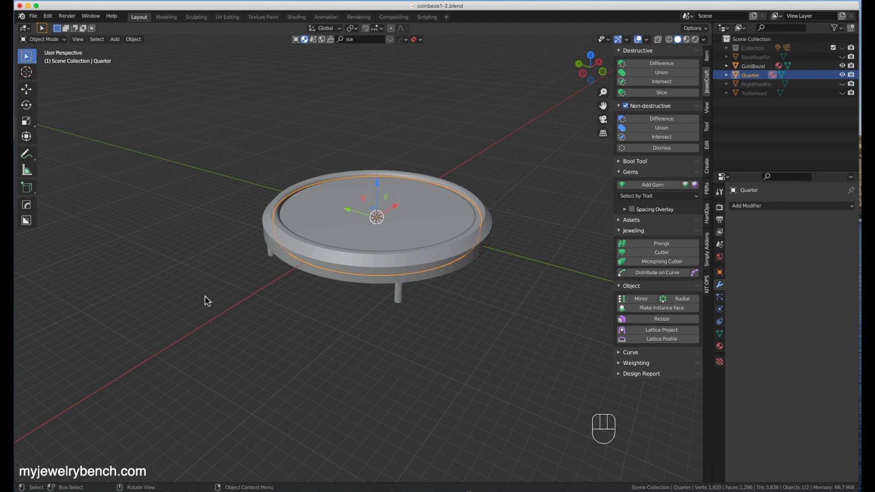
# Step: Unhide the TurtleHead object beside the bezel
pyautogui.moveTo(286, 316); pyautogui.dragTo(407, 309, button='middle')
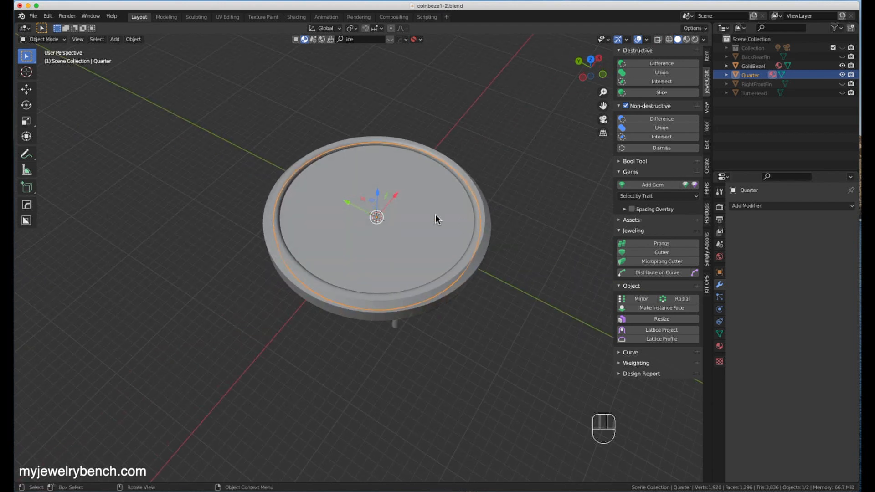
pyautogui.moveTo(371, 159); pyautogui.dragTo(397, 163, button='middle')
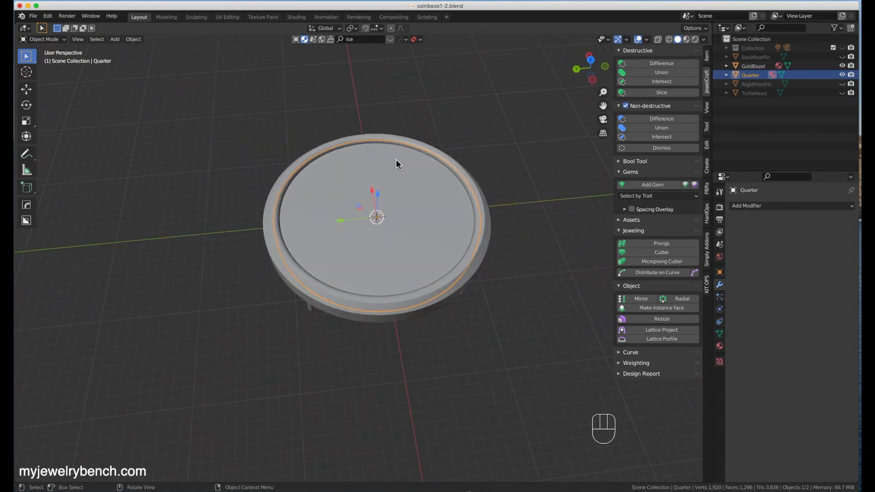
pyautogui.click(750, 94)
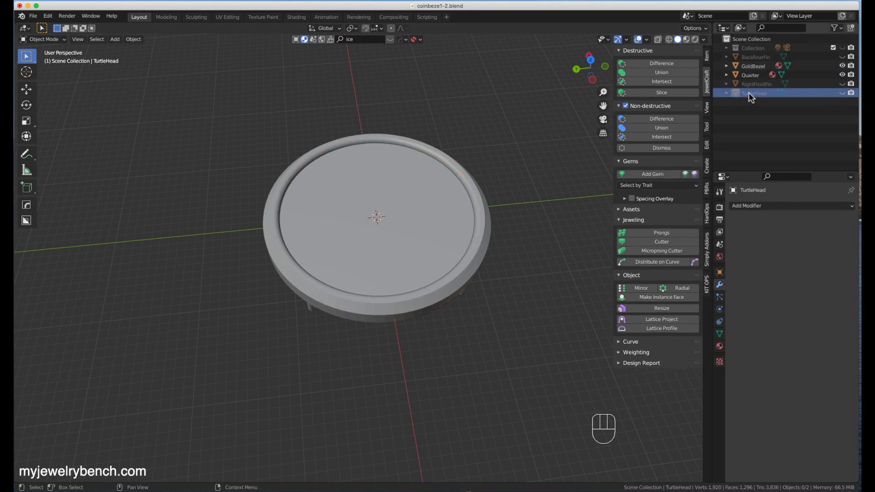
pyautogui.click(842, 93)
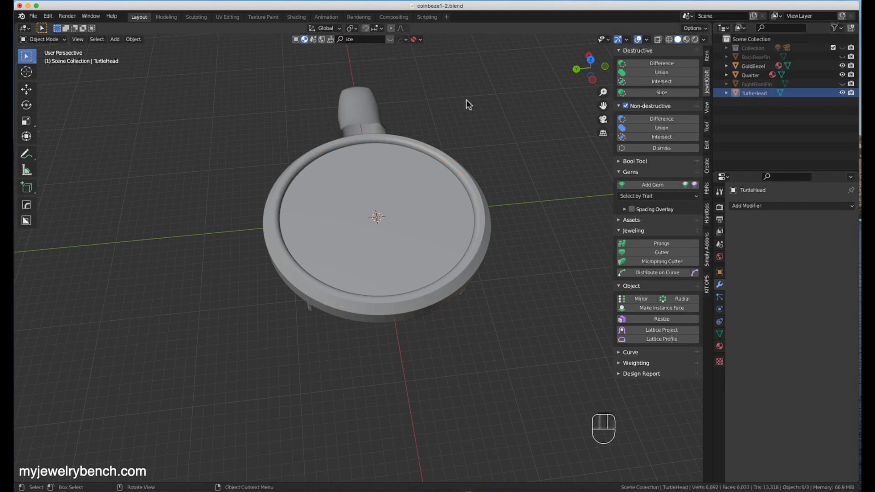
# Step: Examine how the neck of TurtleHead meets the GoldBezel rim from the front and from several angles
pyautogui.moveTo(344, 138); pyautogui.dragTo(431, 130, button='middle')
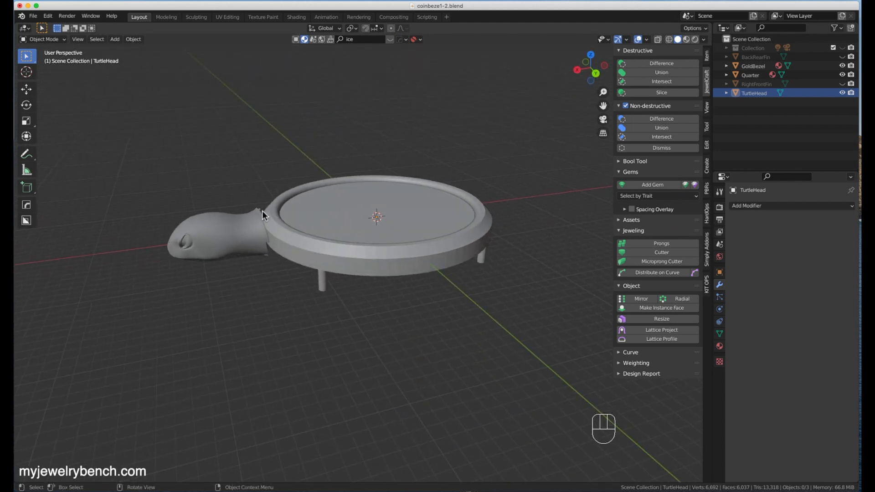
pyautogui.click(217, 239)
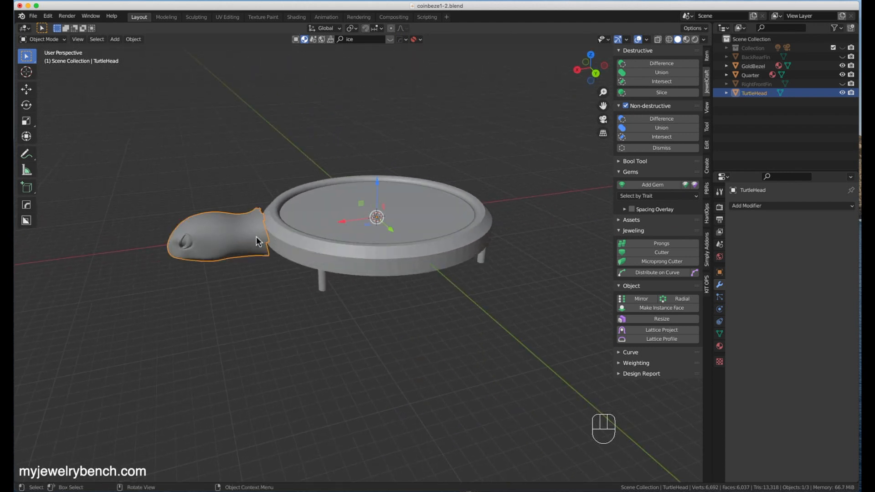
pyautogui.press('KP_1')
pyautogui.scroll(8, 163, 245)
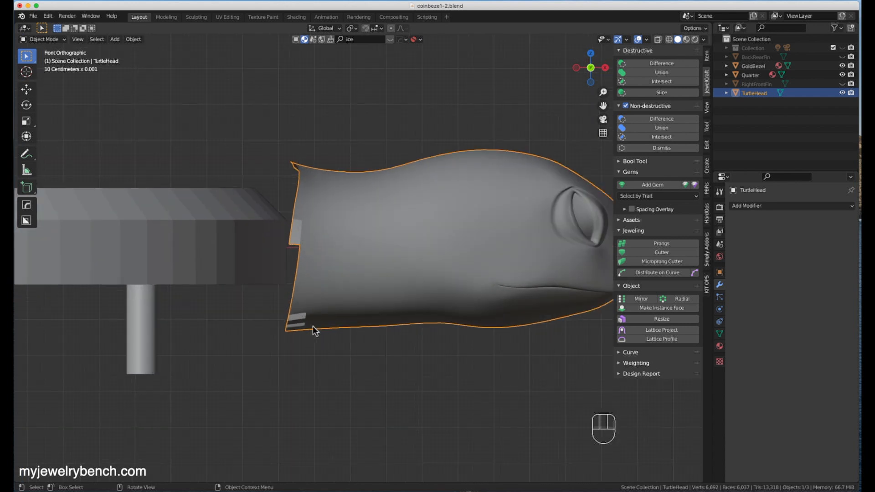
pyautogui.scroll(-2, 335, 166)
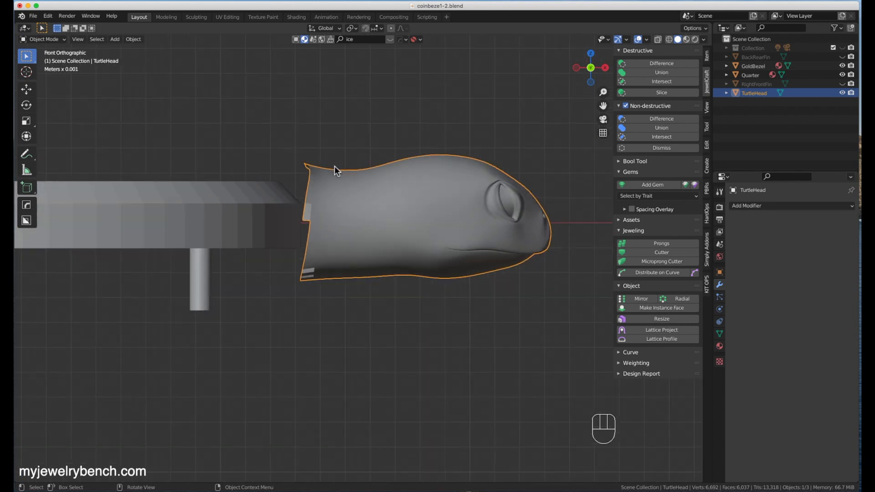
pyautogui.moveTo(362, 186); pyautogui.dragTo(415, 201, button='middle')
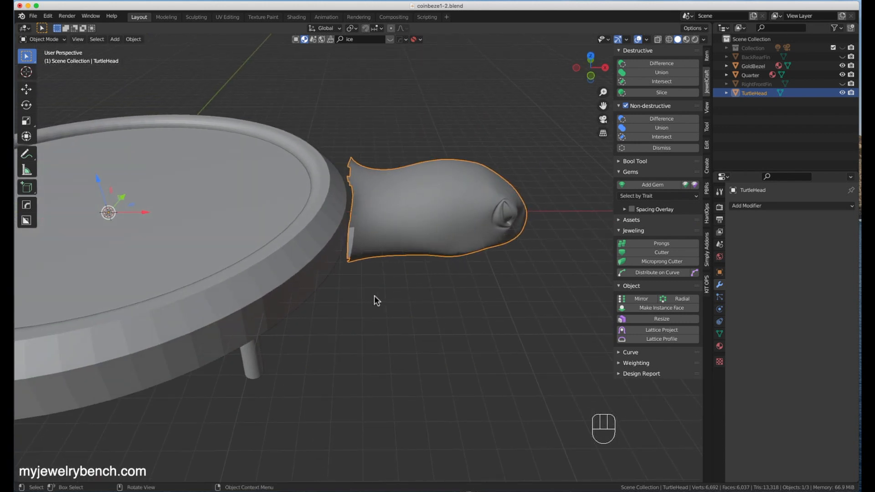
pyautogui.moveTo(388, 188); pyautogui.dragTo(416, 155, button='middle')
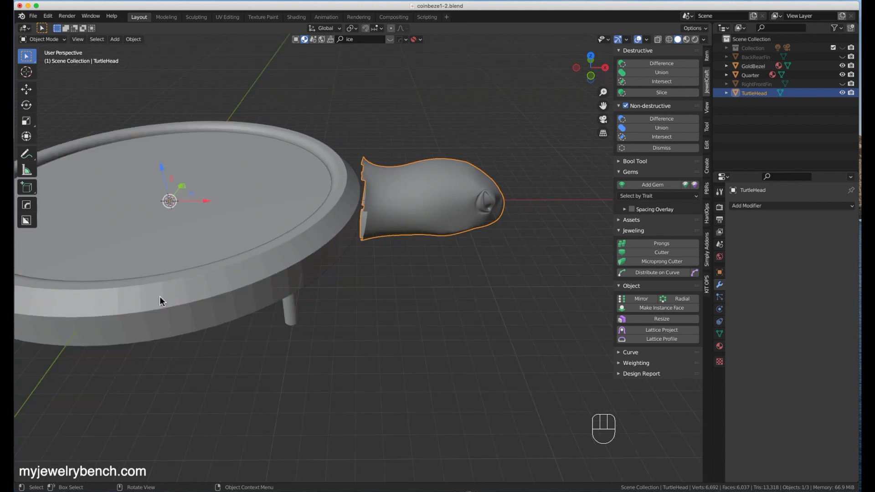
pyautogui.click(342, 241)
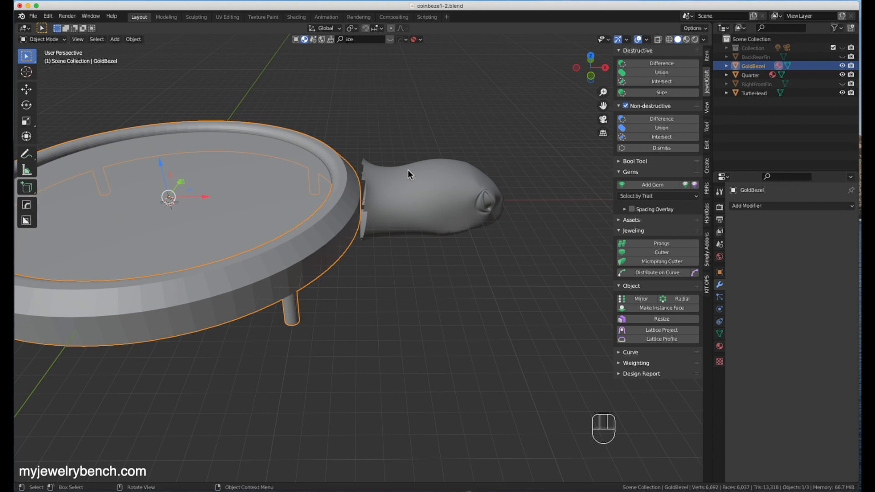
pyautogui.moveTo(430, 168); pyautogui.dragTo(420, 197, button='middle')
pyautogui.click(419, 197)
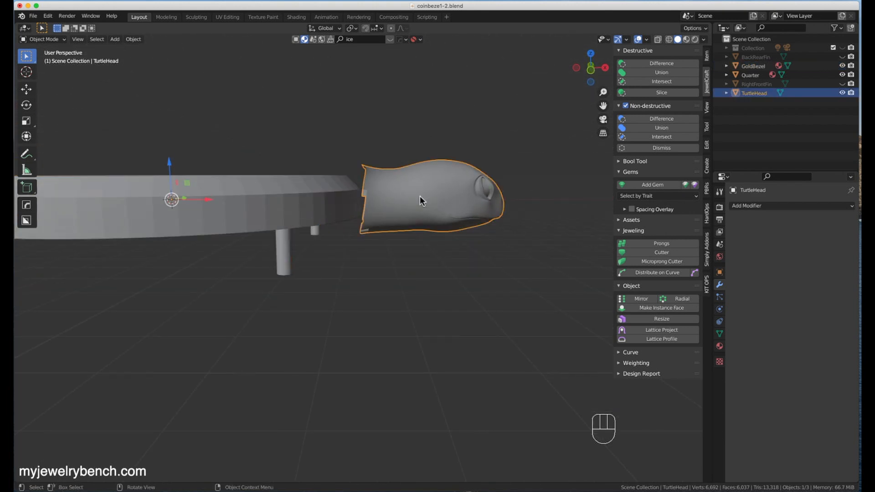
# Step: Add a mesh cylinder at the origin with 80 vertices, a 1 mm radius and a 2 mm depth
pyautogui.click(341, 158)
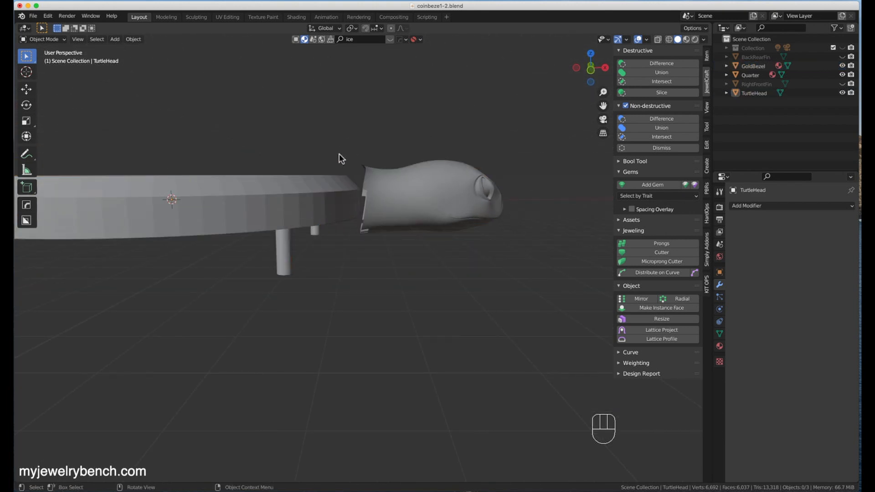
pyautogui.hotkey('shift', 'a')
pyautogui.moveTo(341, 155)
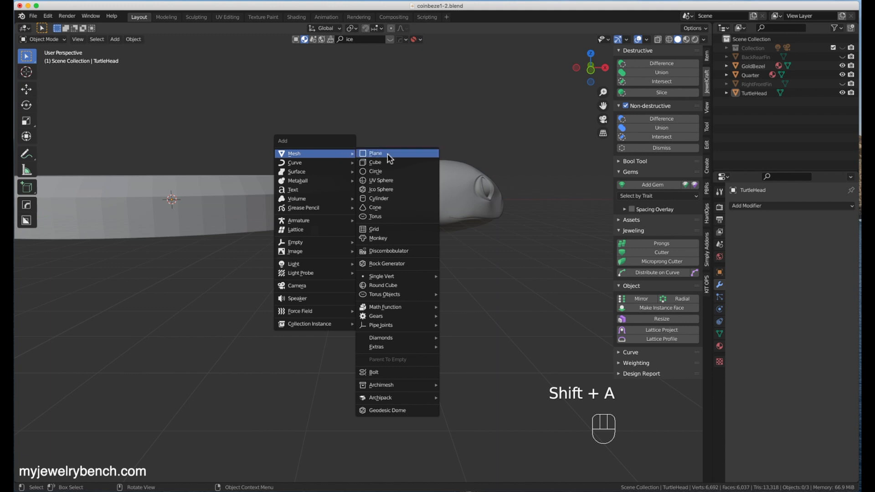
pyautogui.click(388, 198)
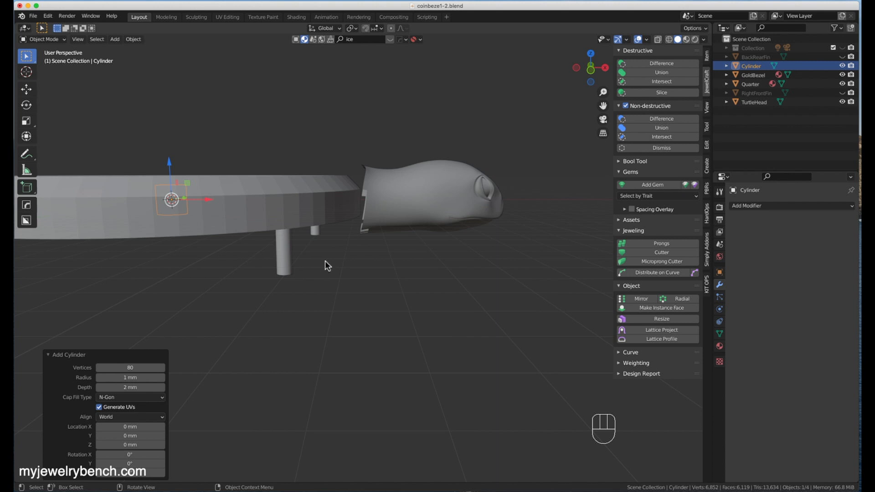
# Step: Scale the cylinder uniformly by about 14.083 so its side cuts into the neck end of TurtleHead
pyautogui.press('s')
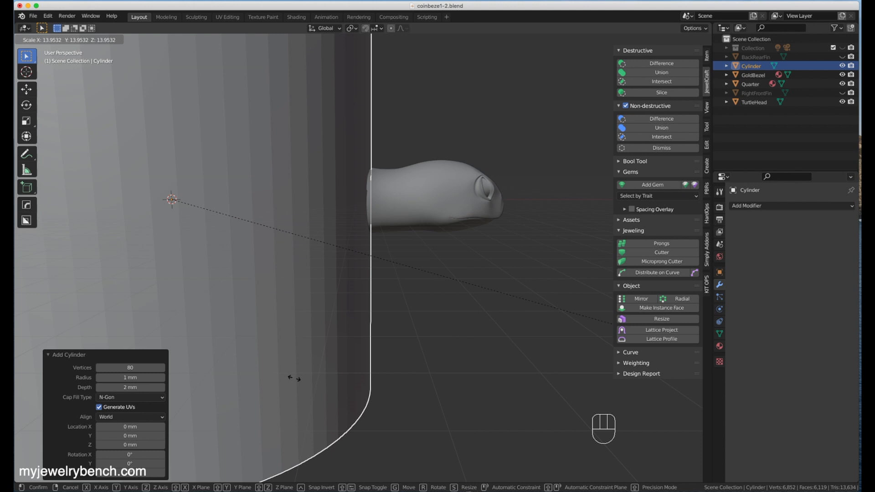
pyautogui.click(314, 383)
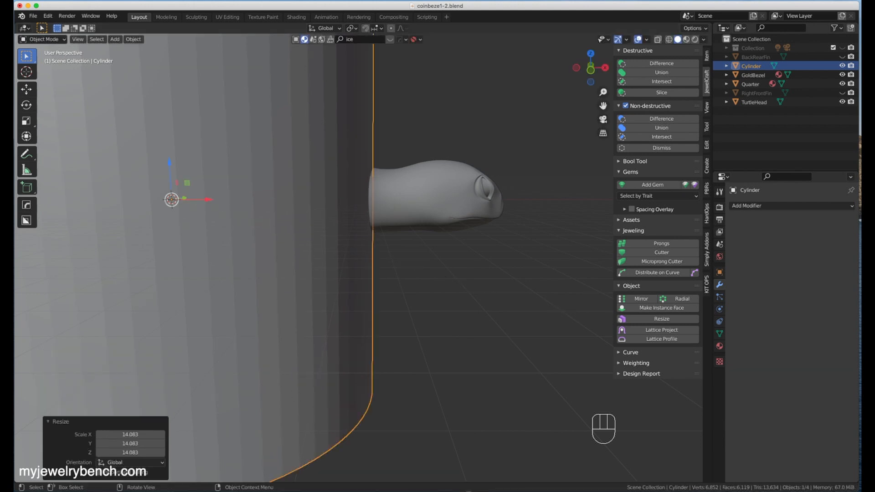
pyautogui.scroll(-5, 335, 196)
pyautogui.moveTo(450, 237); pyautogui.dragTo(326, 253, button='middle')
pyautogui.scroll(5, 167, 228)
pyautogui.moveTo(167, 222); pyautogui.dragTo(458, 228, button='middle')
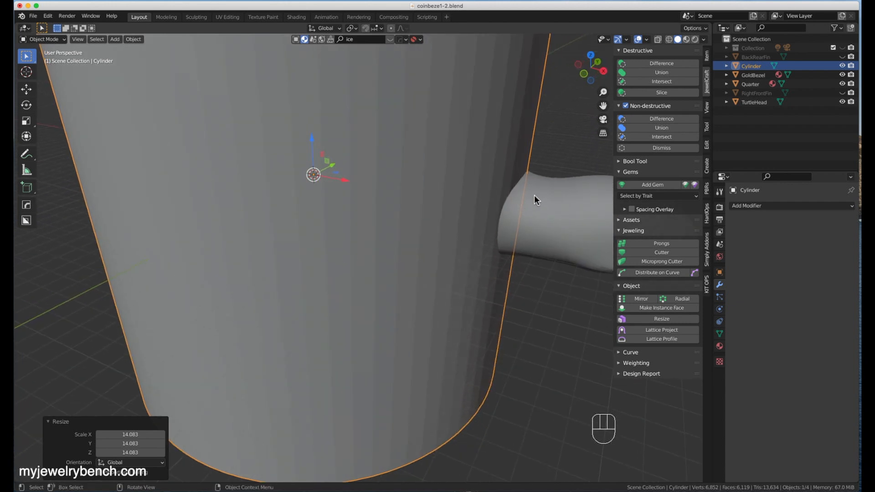
# Step: Subtract the cylinder from TurtleHead with a destructive Difference boolean to trim the neck to a curved end
pyautogui.scroll(-5, 348, 195)
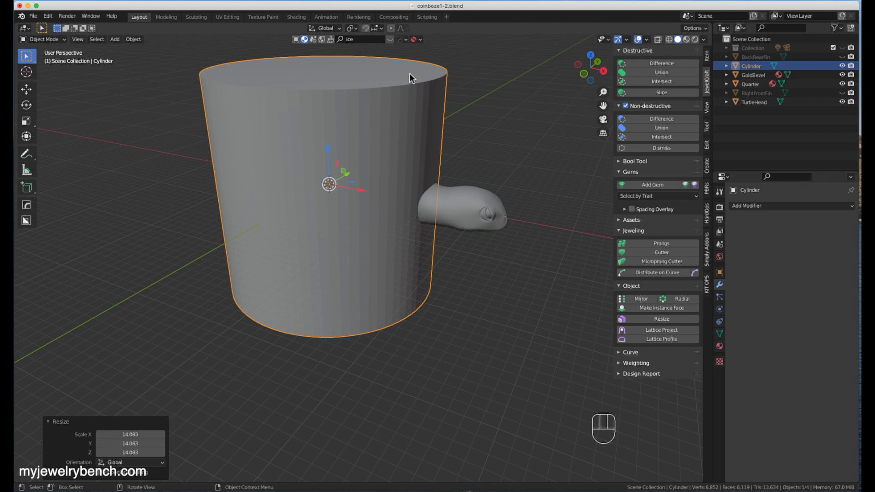
pyautogui.press('shift')
pyautogui.keyDown('shift'); pyautogui.click(482, 212); pyautogui.keyUp('shift')
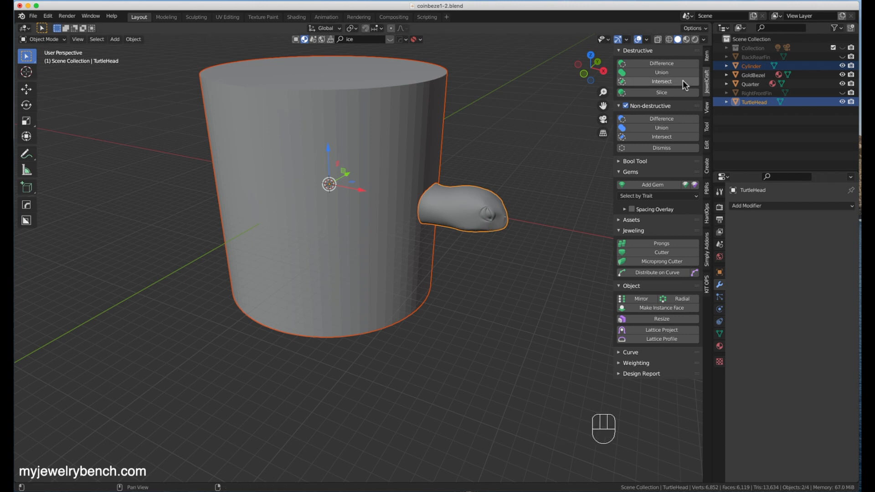
pyautogui.click(678, 64)
pyautogui.moveTo(565, 110); pyautogui.dragTo(344, 272, button='middle')
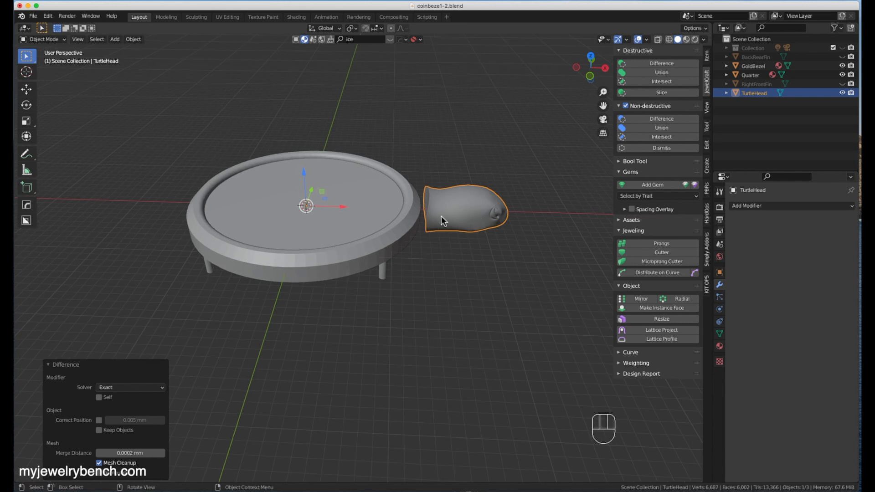
pyautogui.click(452, 202)
pyautogui.moveTo(491, 212); pyautogui.dragTo(466, 242, button='middle')
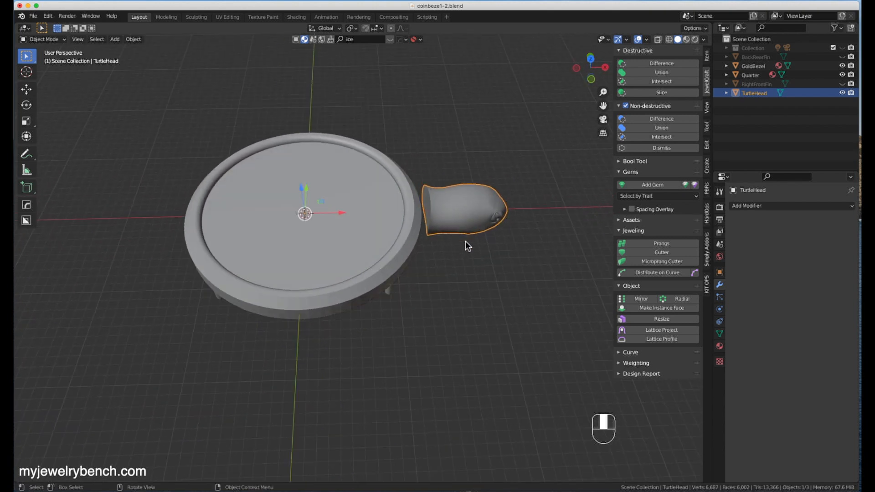
pyautogui.press('KP_7')
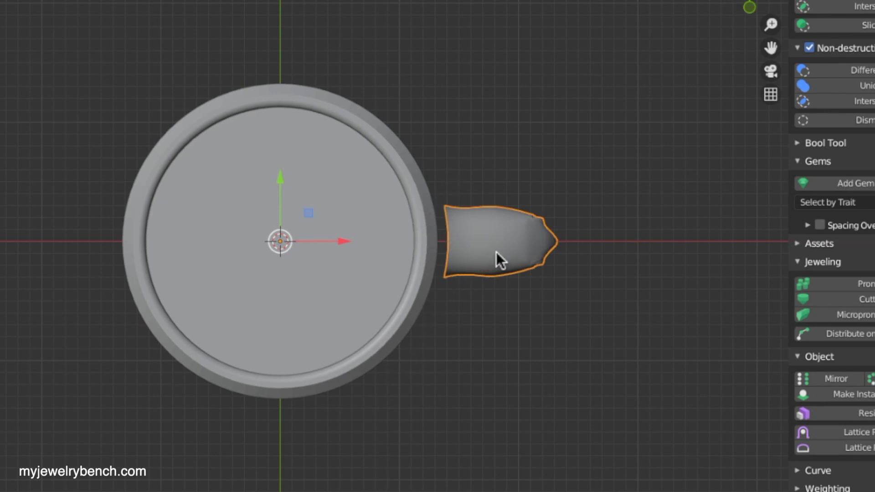
pyautogui.press('g')
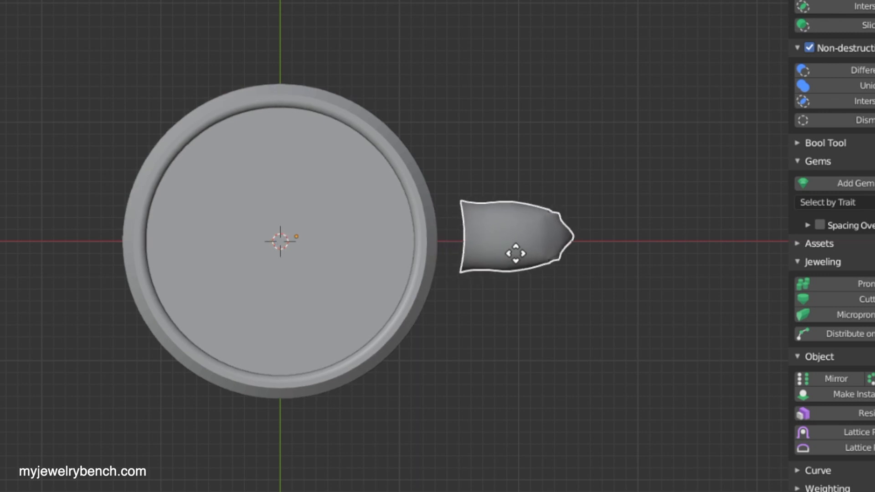
pyautogui.click(502, 252)
# Step: Open the turtle head mesh for editing, with the flat end of its neck beside the bezel selected
pyautogui.press('KP_1')
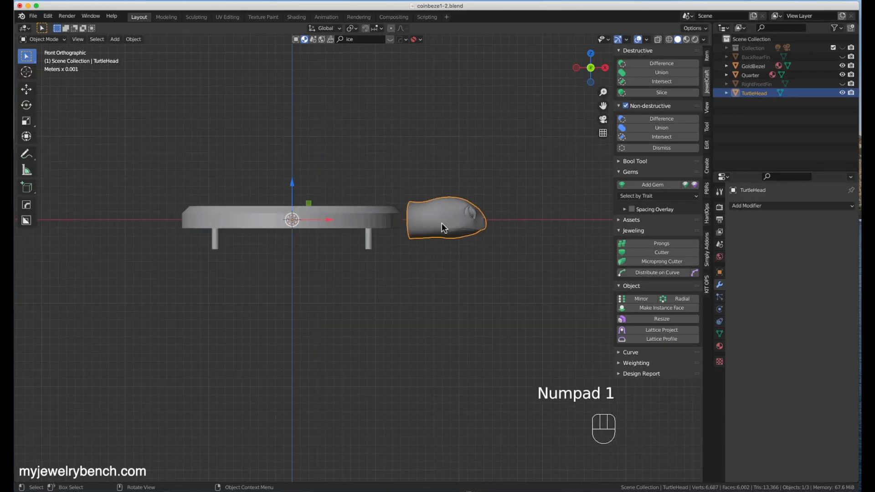
pyautogui.scroll(3, 442, 223)
pyautogui.moveTo(393, 206); pyautogui.dragTo(420, 225, button='middle')
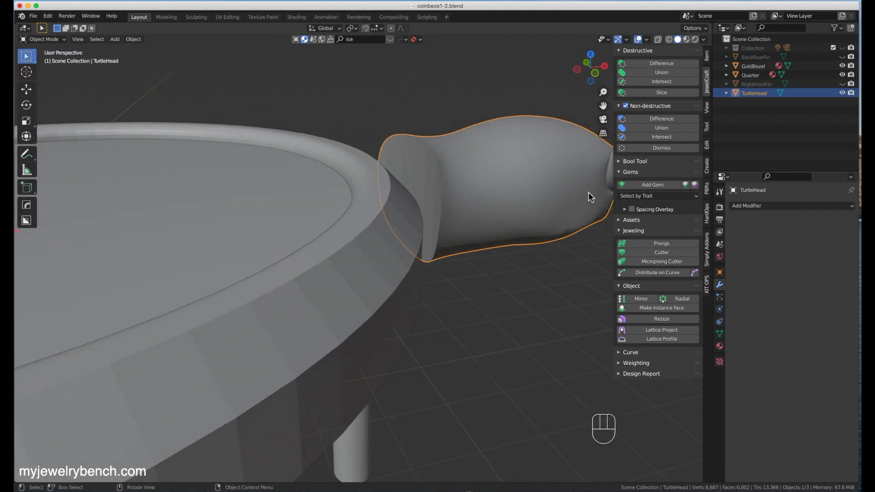
pyautogui.press('Tab')
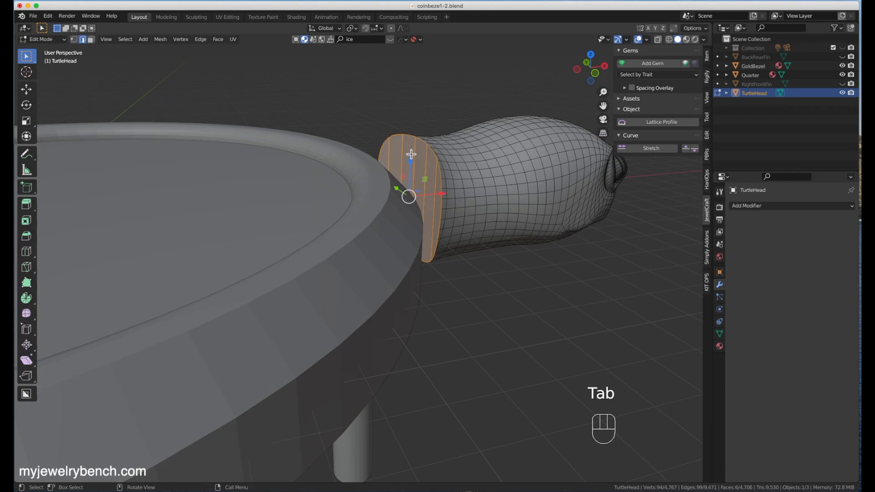
pyautogui.moveTo(416, 159); pyautogui.dragTo(397, 156, button='middle')
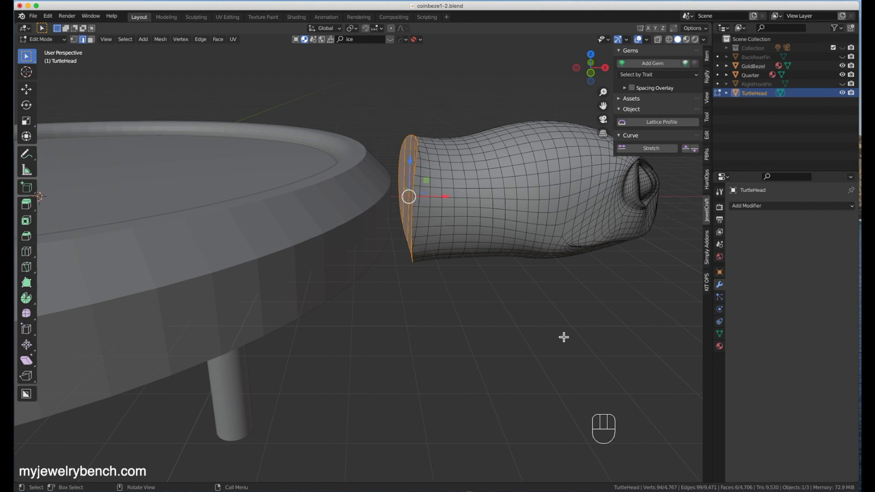
pyautogui.press('s')
pyautogui.press('z')
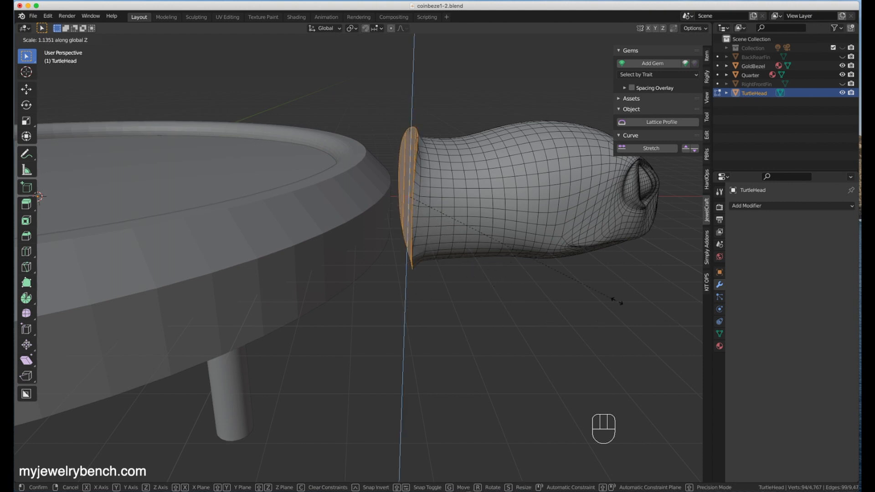
pyautogui.click(452, 279)
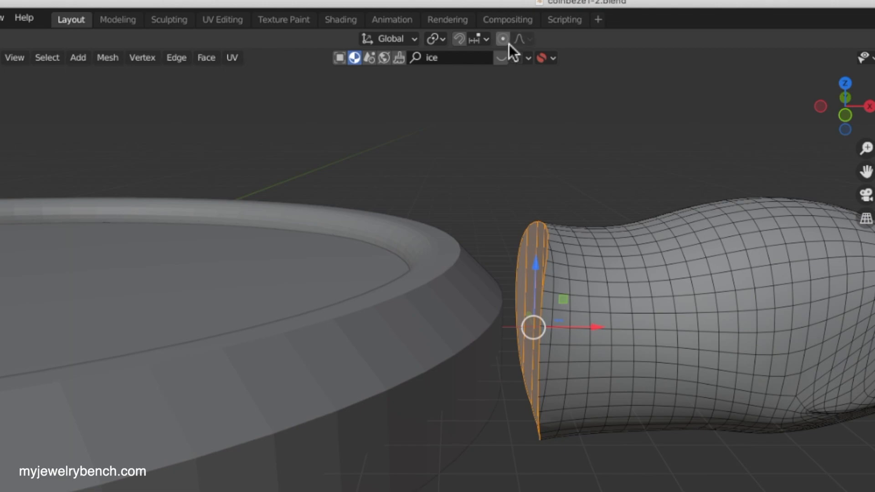
# Step: Turn on proportional editing with an influence size of about 2.85 and try narrowing the neck end along Z
pyautogui.click(503, 40)
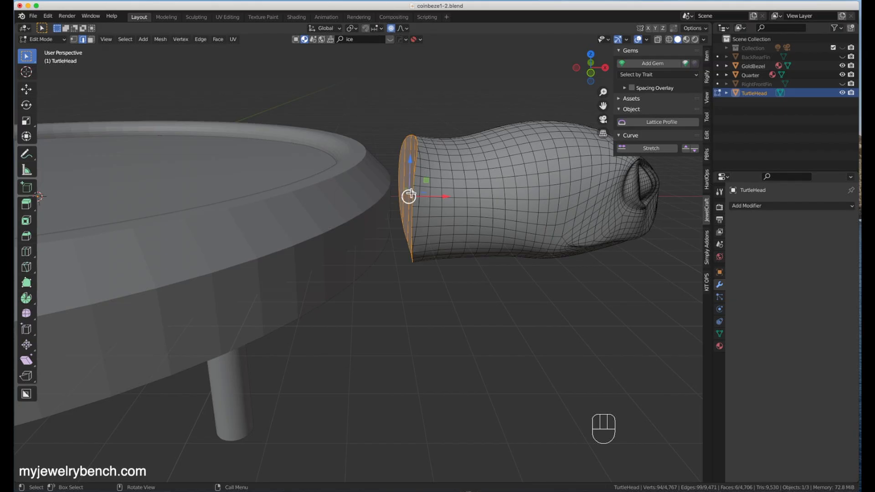
pyautogui.press('s')
pyautogui.press('z')
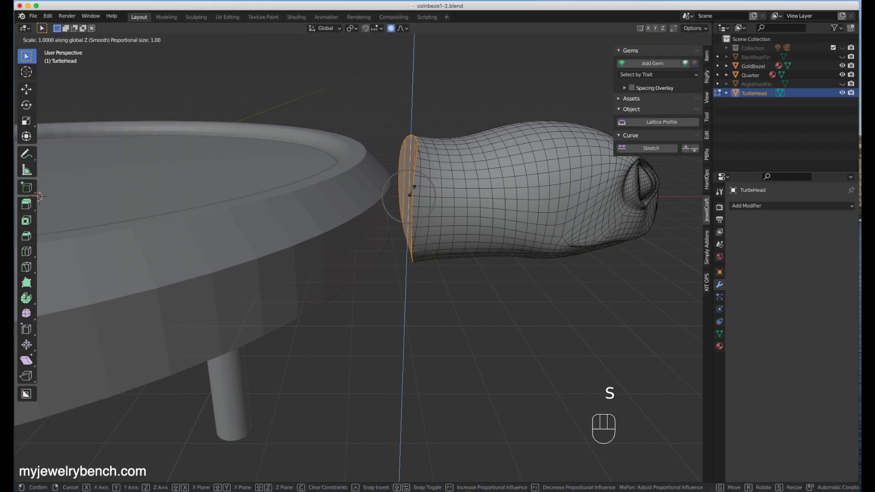
pyautogui.scroll(5, 408, 193)
pyautogui.scroll(-16, 408, 193)
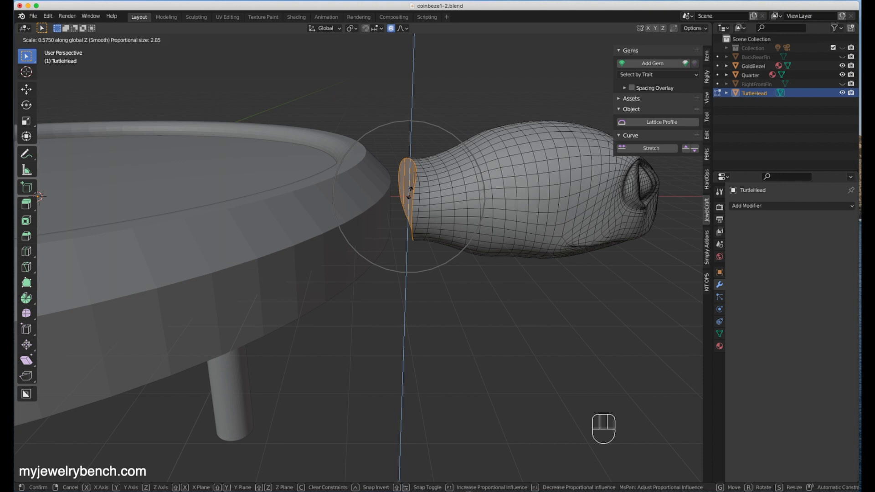
pyautogui.click(410, 192)
# Step: Switch to face selection and select all six faces of the neck's flat end next to the bezel
pyautogui.moveTo(480, 248); pyautogui.dragTo(352, 177, button='middle')
pyautogui.press('KP_1')
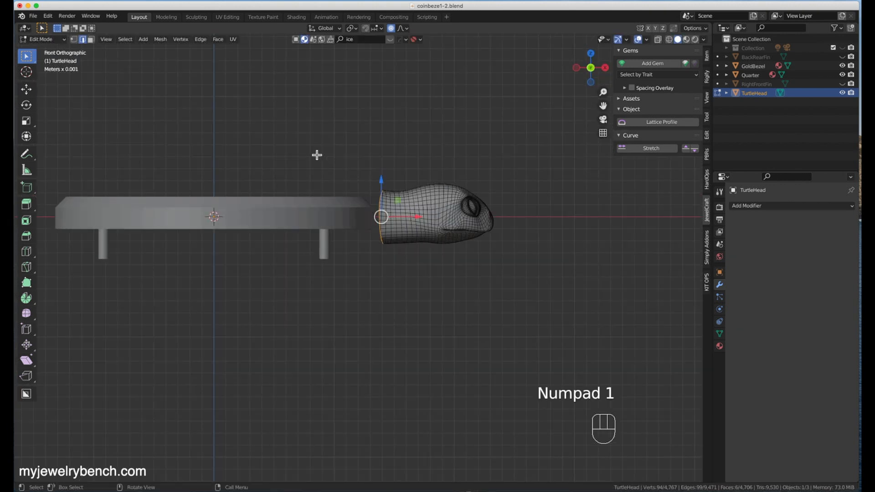
pyautogui.moveTo(362, 228); pyautogui.dragTo(424, 316, button='middle')
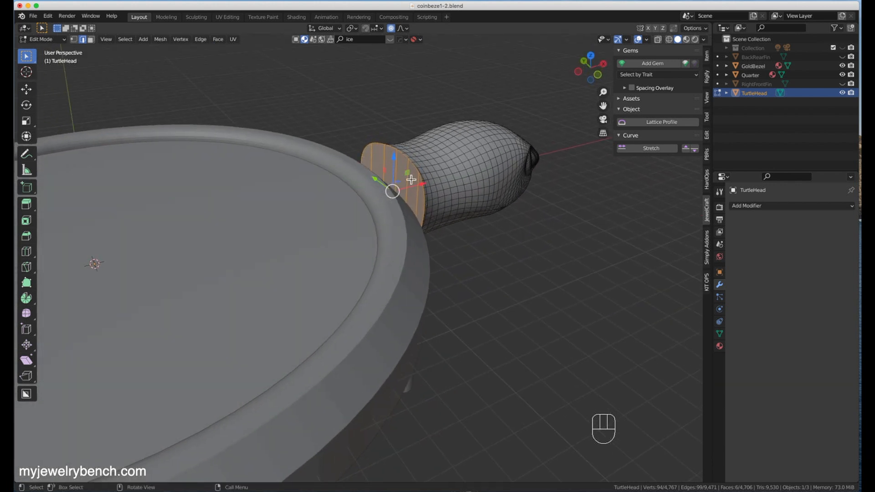
pyautogui.click(373, 158)
pyautogui.moveTo(439, 185); pyautogui.dragTo(427, 192, button='middle')
pyautogui.click(91, 39)
pyautogui.click(369, 163)
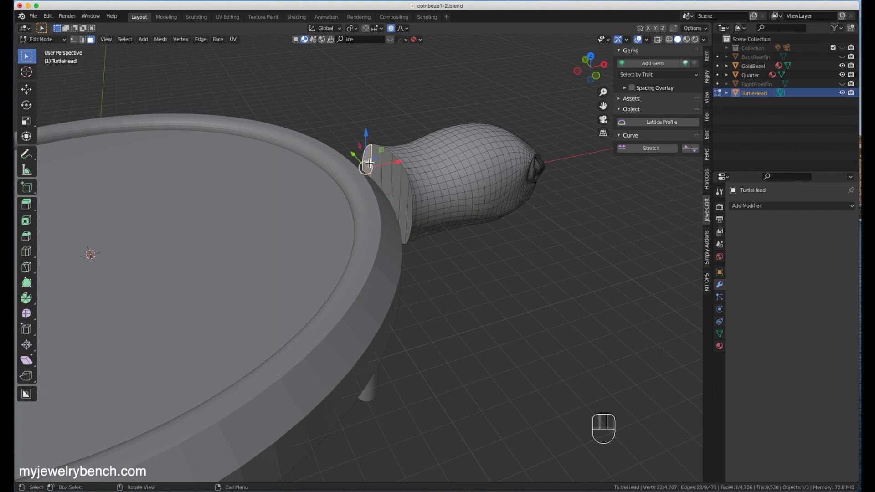
pyautogui.keyDown('shift'); pyautogui.click(386, 173); pyautogui.keyUp('shift')
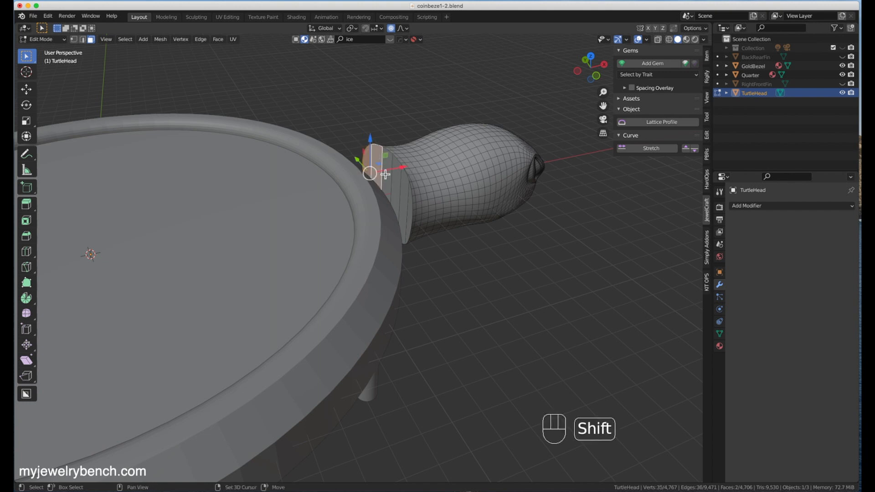
pyautogui.keyDown('shift'); pyautogui.click(387, 175); pyautogui.keyUp('shift')
pyautogui.keyDown('shift'); pyautogui.click(402, 190); pyautogui.keyUp('shift')
pyautogui.keyDown('shift'); pyautogui.click(405, 194); pyautogui.keyUp('shift')
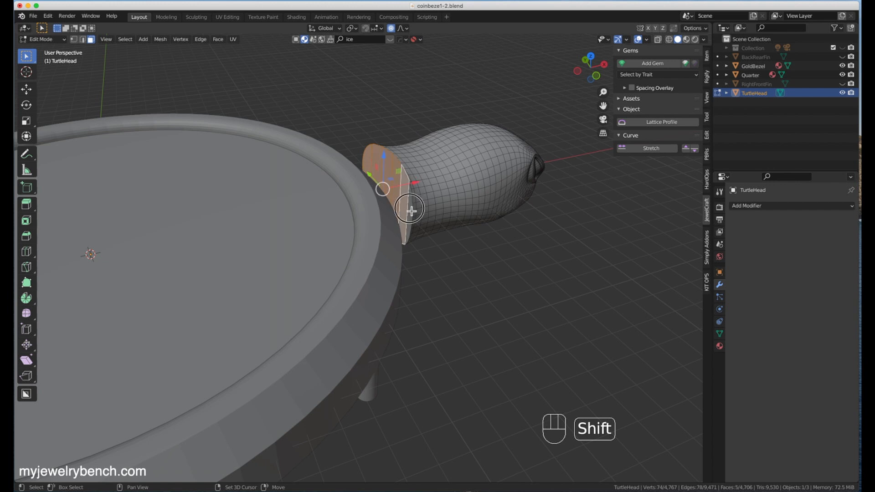
pyautogui.keyDown('shift'); pyautogui.click(412, 211); pyautogui.keyUp('shift')
# Step: Scale the neck end faces to about 0.483 along Z in front view, with smooth proportional editing of size about 4.18
pyautogui.moveTo(510, 232); pyautogui.dragTo(479, 227, button='middle')
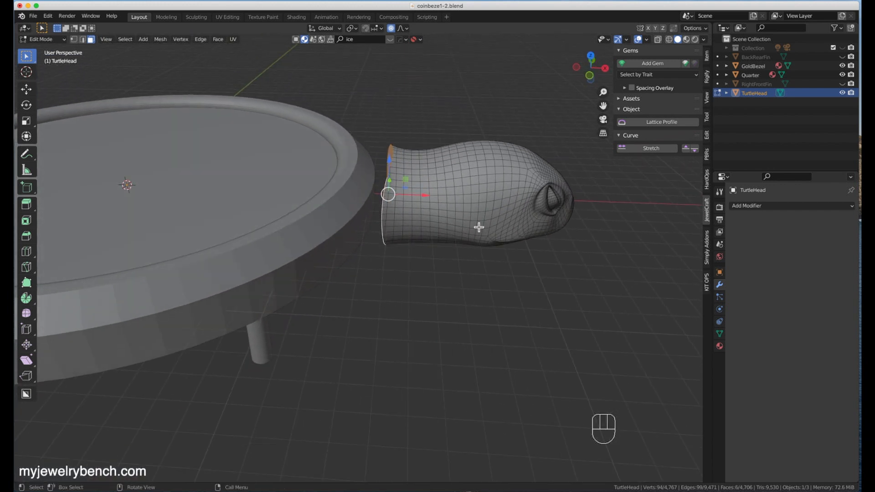
pyautogui.press('KP_1')
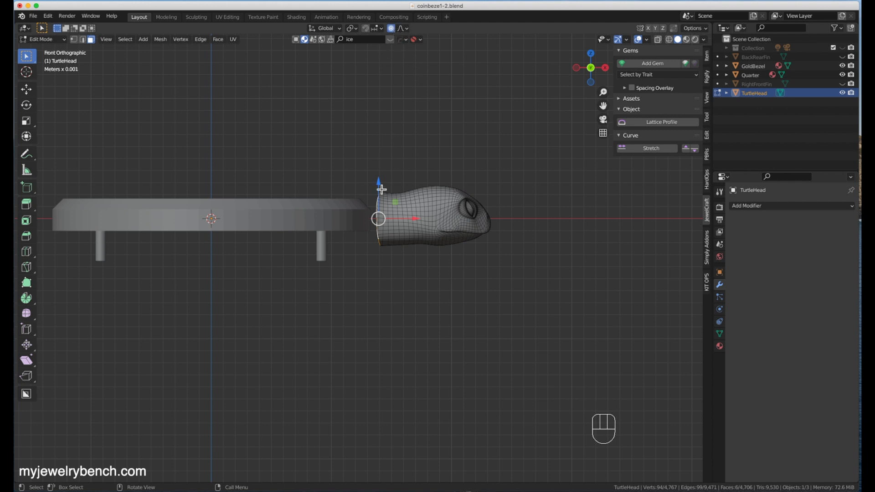
pyautogui.press('s')
pyautogui.press('z')
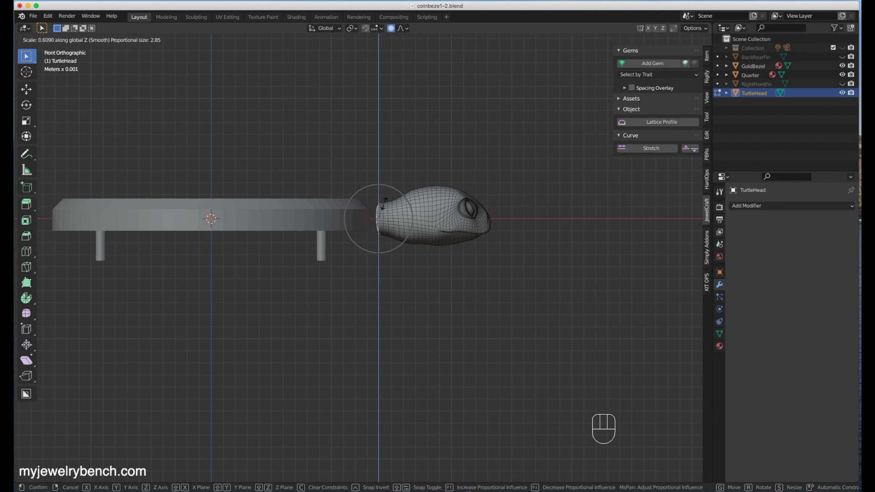
pyautogui.scroll(-3, 385, 205)
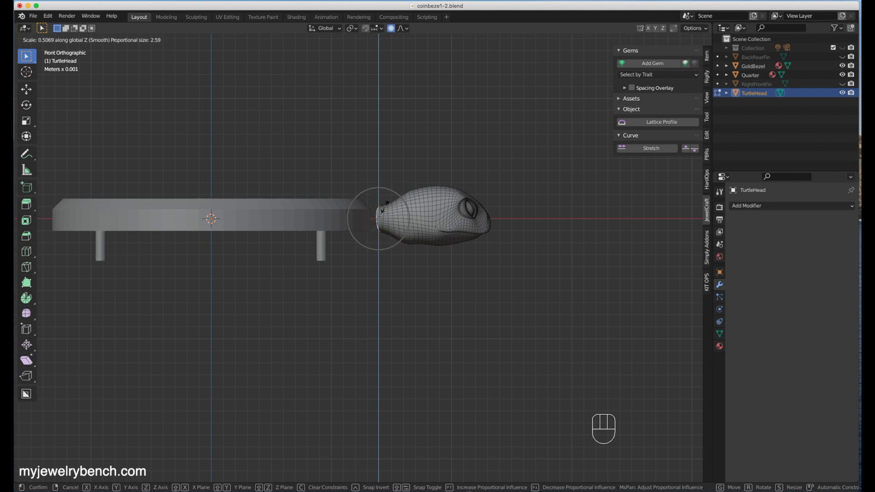
pyautogui.scroll(1, 385, 205)
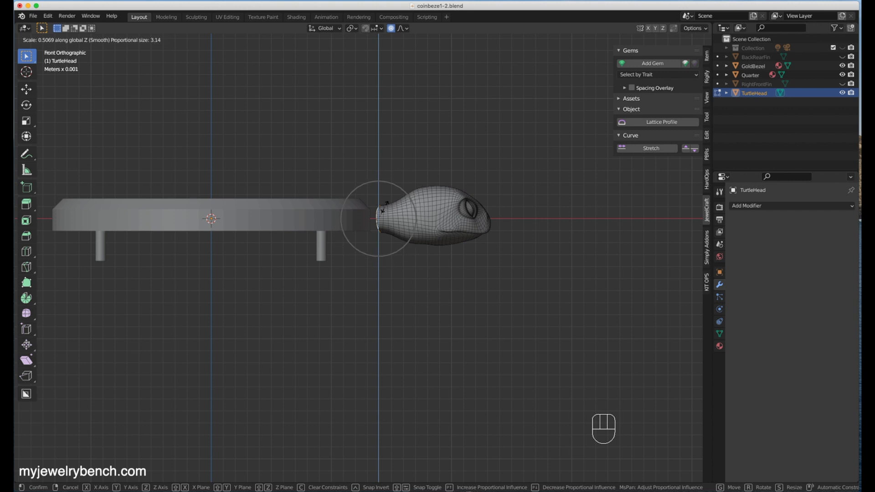
pyautogui.scroll(-1, 385, 206)
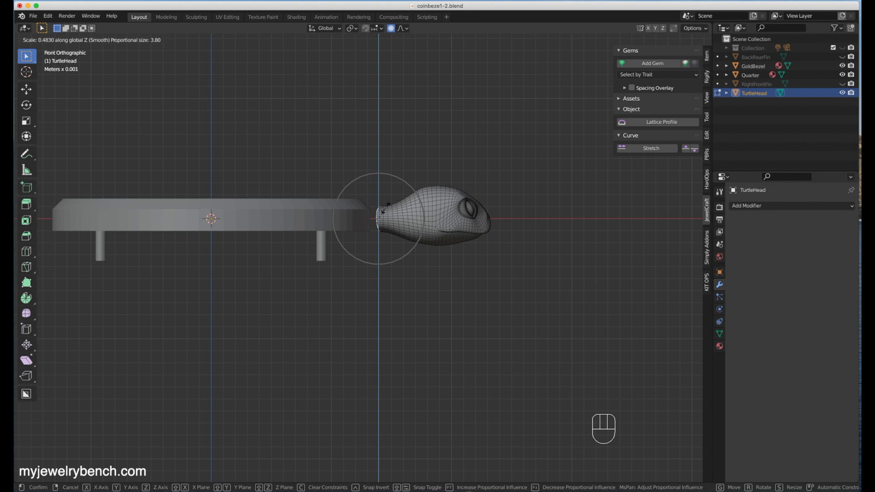
pyautogui.scroll(-1, 385, 206)
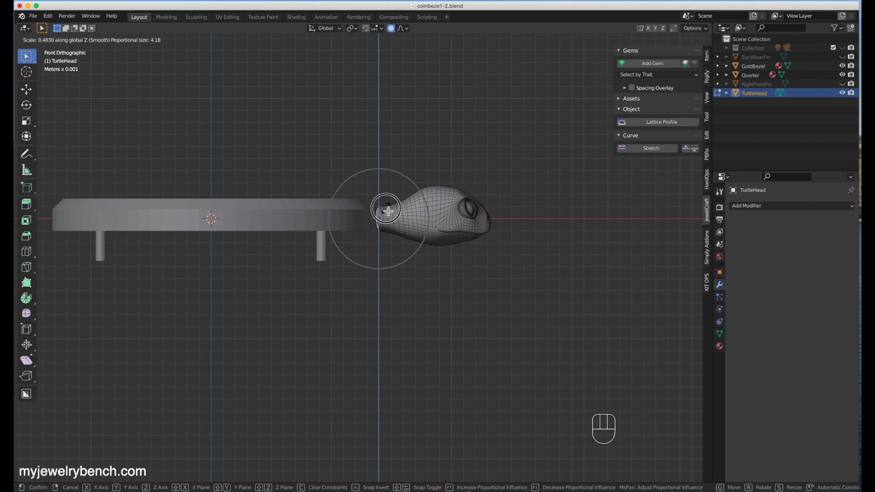
pyautogui.click(385, 206)
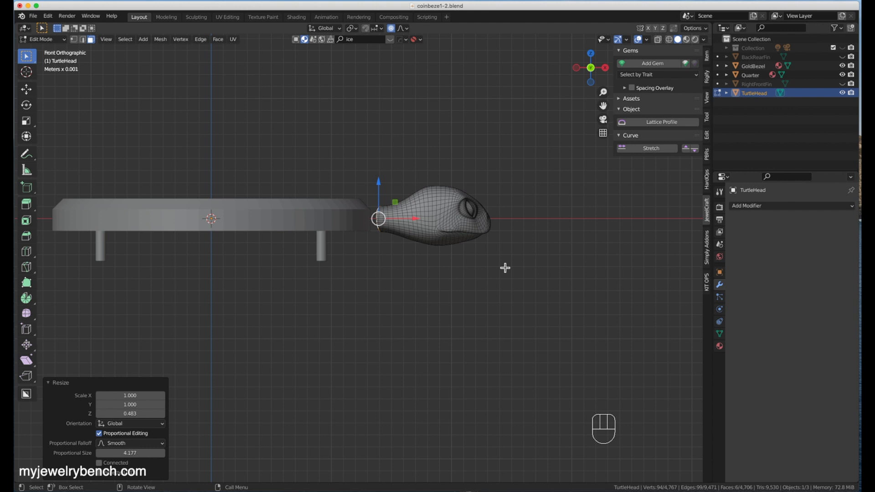
# Step: Leave mesh editing and move the turtle head about -1.32 mm along X so its neck meets the bezel
pyautogui.press('Tab')
pyautogui.moveTo(502, 267); pyautogui.dragTo(414, 304, button='middle')
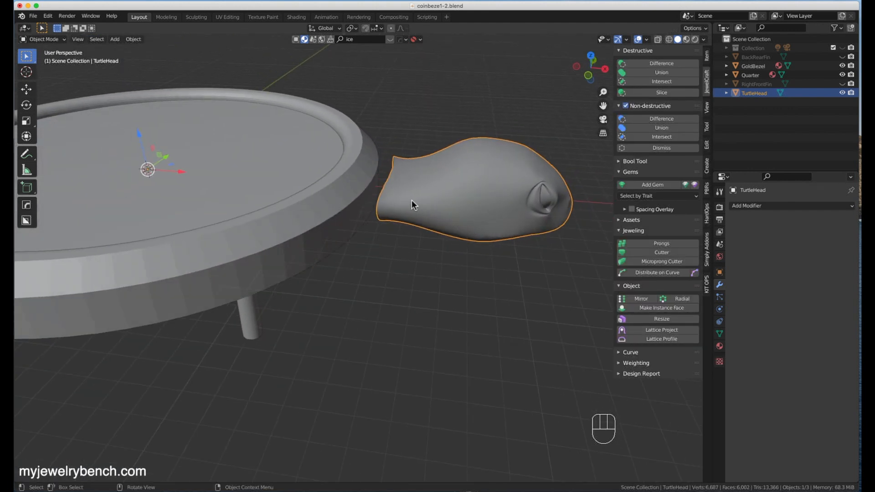
pyautogui.moveTo(181, 176); pyautogui.dragTo(159, 174)
pyautogui.moveTo(177, 185); pyautogui.dragTo(442, 184, button='middle')
pyautogui.scroll(-4, 441, 182)
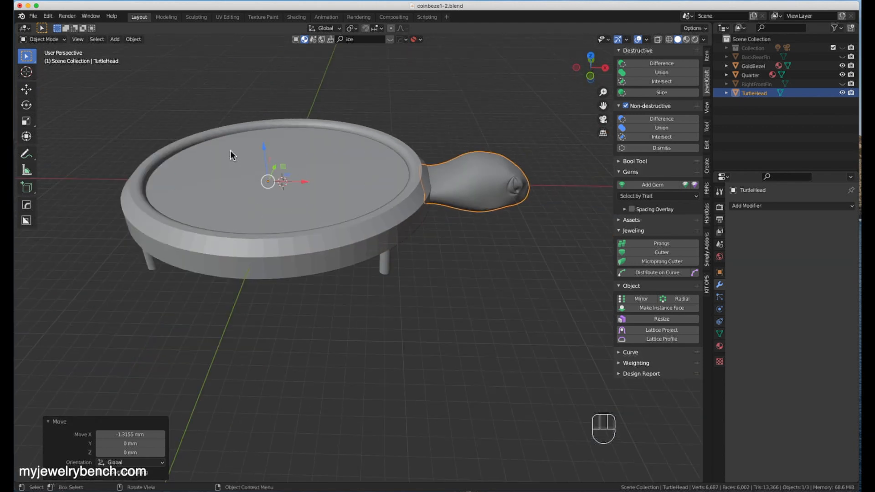
# Step: Raise the turtle head about 0.13 mm along Z and check where its neck joins the bezel from above and below
pyautogui.moveTo(261, 148); pyautogui.dragTo(262, 147)
pyautogui.moveTo(523, 179); pyautogui.dragTo(456, 88, button='middle')
pyautogui.scroll(5, 436, 198)
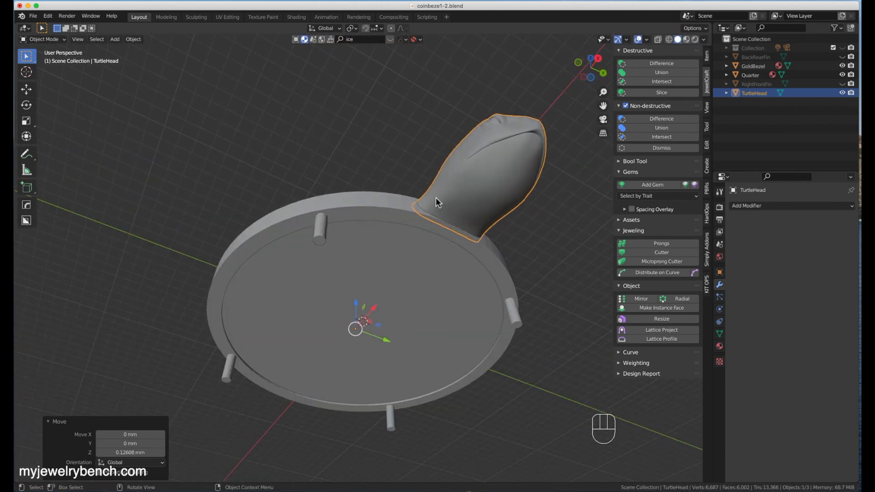
pyautogui.scroll(-5, 368, 242)
pyautogui.moveTo(367, 242); pyautogui.dragTo(449, 356, button='middle')
pyautogui.scroll(3, 436, 307)
pyautogui.scroll(-3, 208, 157)
pyautogui.moveTo(206, 158); pyautogui.dragTo(202, 190, button='middle')
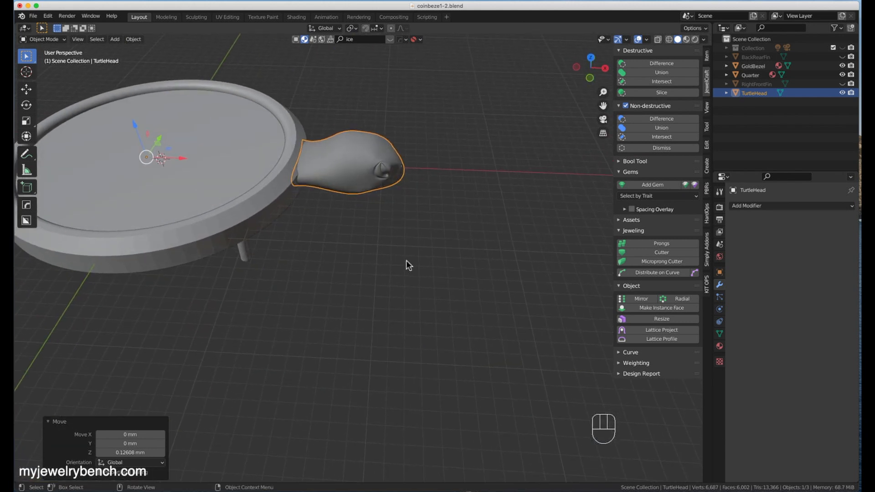
# Step: Unhide the RightFrontFin object so it shows beside the bezel
pyautogui.click(739, 83)
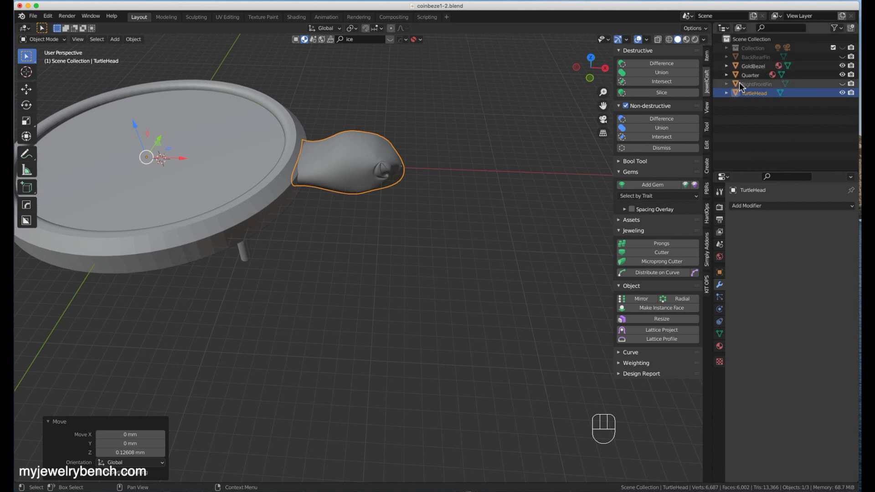
pyautogui.click(842, 84)
pyautogui.moveTo(394, 184)
pyautogui.mouseDown(button='middle')
pyautogui.moveTo(419, 194)
pyautogui.moveTo(438, 133)
pyautogui.moveTo(406, 163)
pyautogui.moveTo(401, 195)
pyautogui.mouseUp(button='middle')
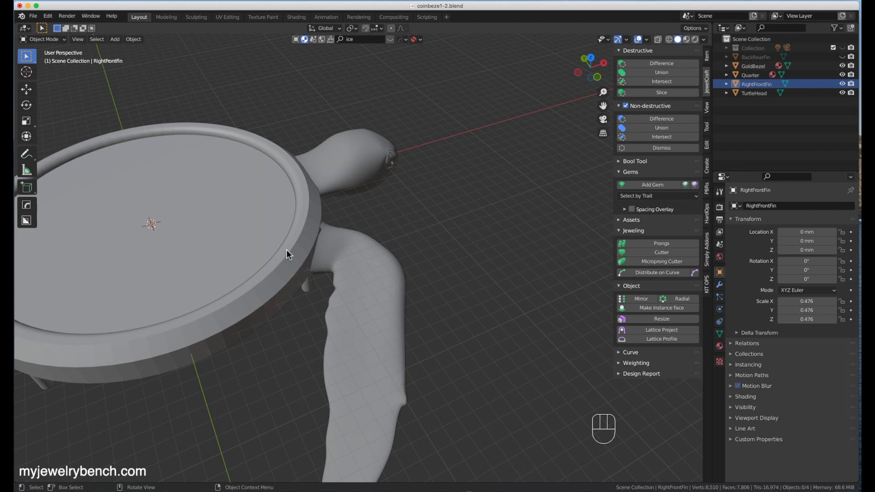
# Step: Add an 80-vertex mesh cylinder at the origin and scale it uniformly to about 13.52, out to the base of the front fin
pyautogui.hotkey('shift', 'a')
pyautogui.moveTo(276, 220)
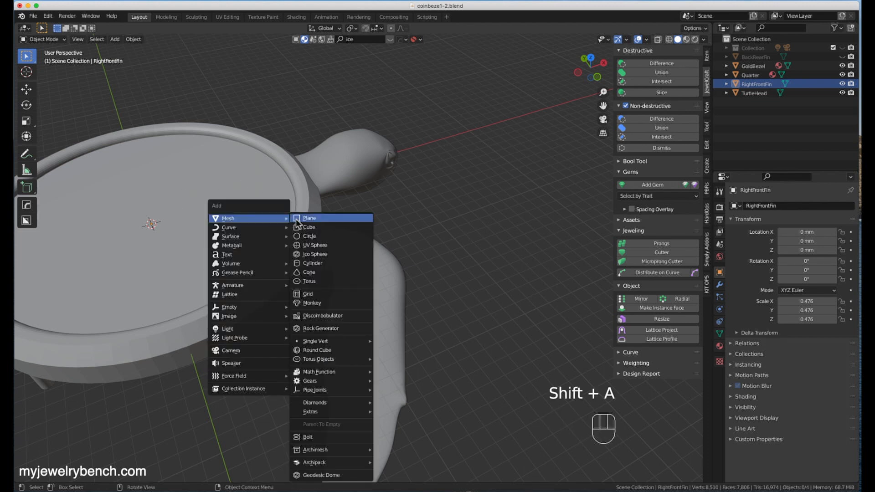
pyautogui.click(334, 264)
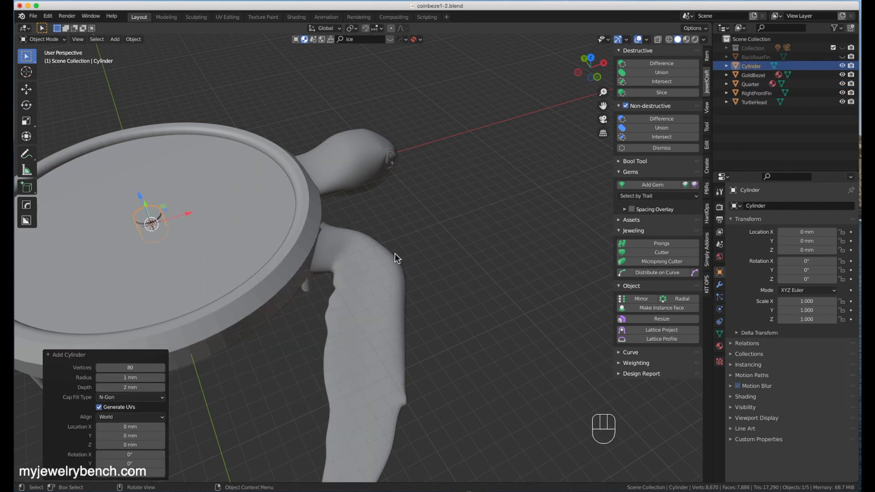
pyautogui.press('s')
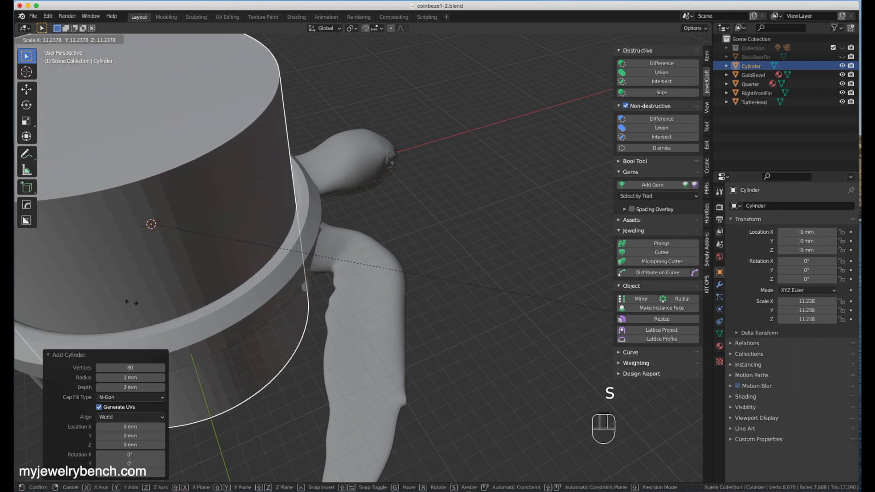
pyautogui.click(678, 395)
pyautogui.moveTo(318, 343); pyautogui.dragTo(305, 232, button='middle')
pyautogui.scroll(5, 400, 264)
pyautogui.scroll(-5, 472, 247)
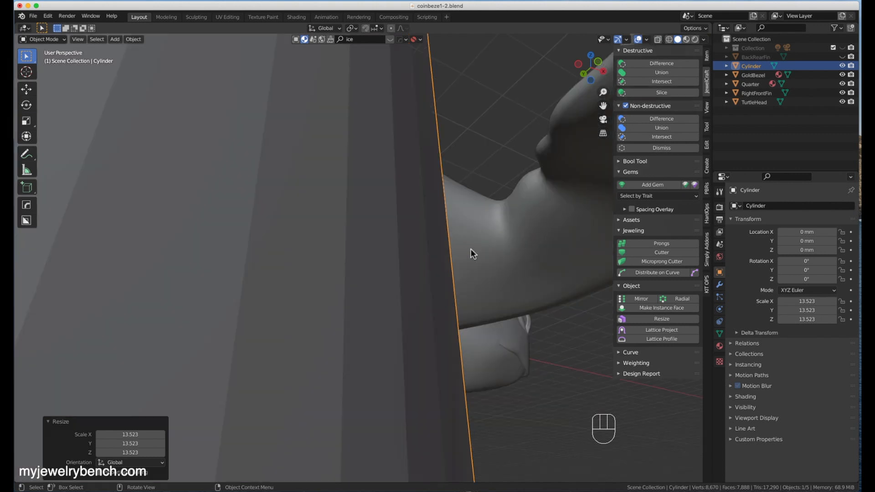
# Step: Try subtracting the cylinder from the RightFrontFin object with a destructive Boolean Difference
pyautogui.moveTo(469, 256); pyautogui.dragTo(412, 325, button='middle')
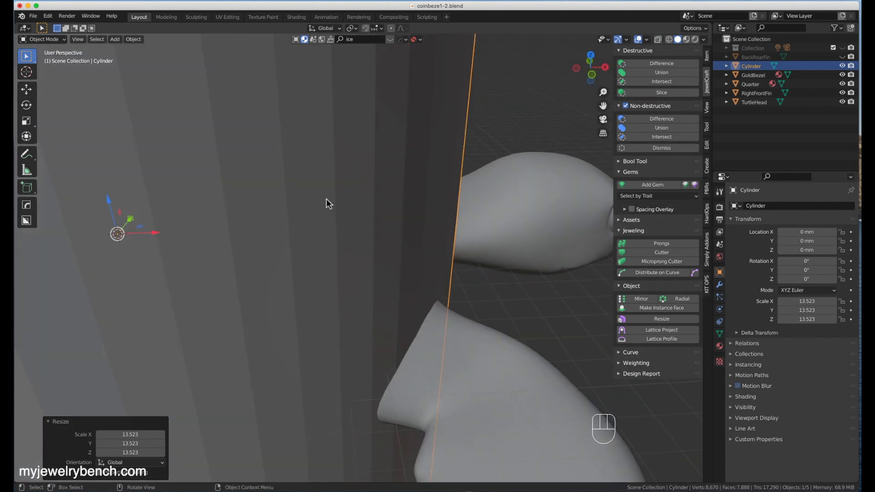
pyautogui.scroll(-5, 326, 199)
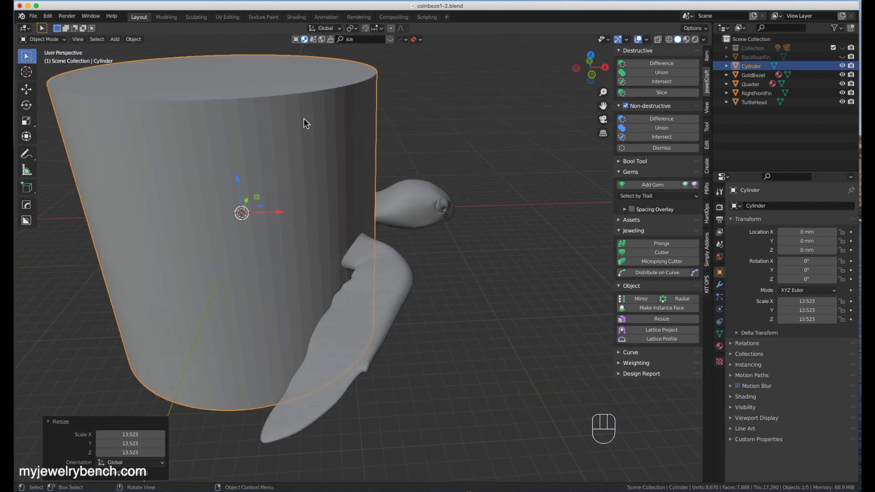
pyautogui.press('shift')
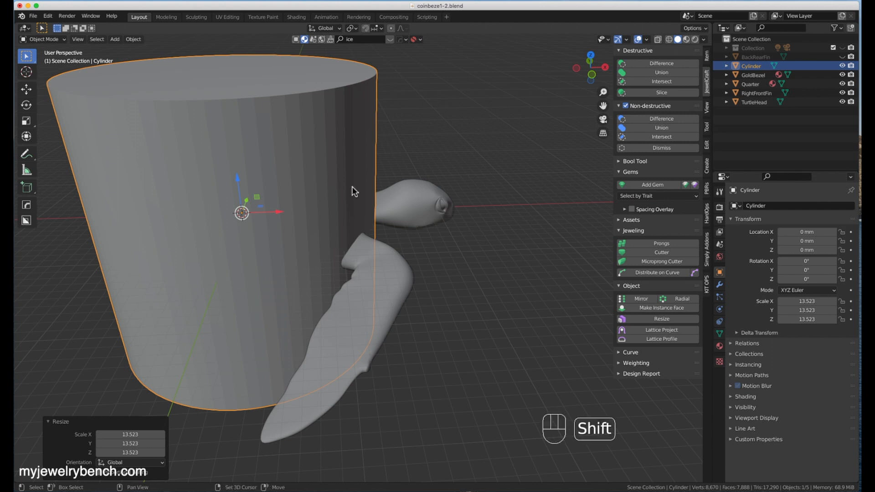
pyautogui.keyDown('shift'); pyautogui.click(389, 273); pyautogui.keyUp('shift')
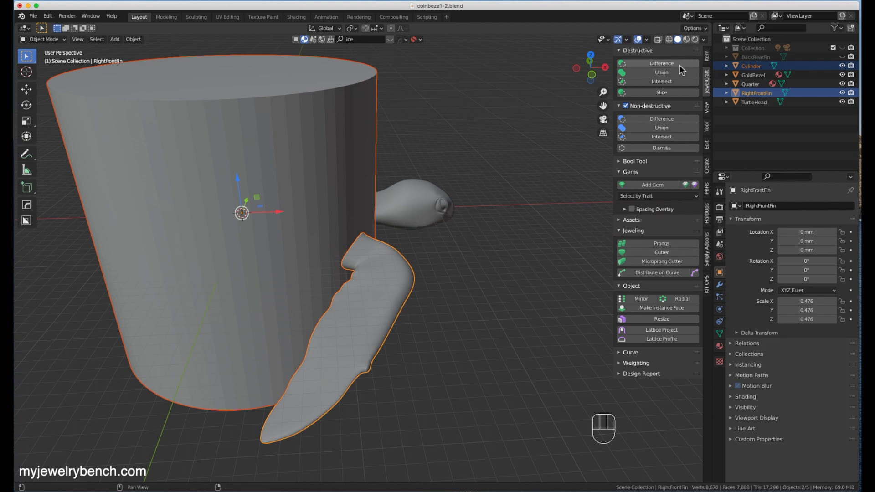
pyautogui.click(661, 63)
pyautogui.moveTo(452, 181); pyautogui.dragTo(503, 196, button='middle')
pyautogui.click(372, 282)
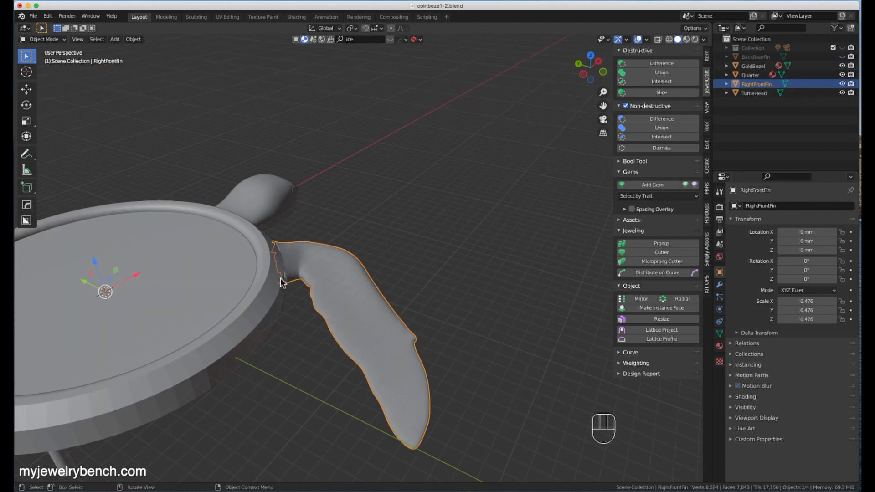
# Step: Move the cut front fin about 3.83 mm along X, away from the bezel, to inspect its trimmed base
pyautogui.moveTo(131, 274); pyautogui.dragTo(187, 262)
pyautogui.moveTo(187, 262); pyautogui.dragTo(357, 253, button='middle')
pyautogui.rightClick(342, 252)
pyautogui.moveTo(309, 253)
pyautogui.click(328, 231)
pyautogui.moveTo(328, 231); pyautogui.dragTo(324, 251, button='middle')
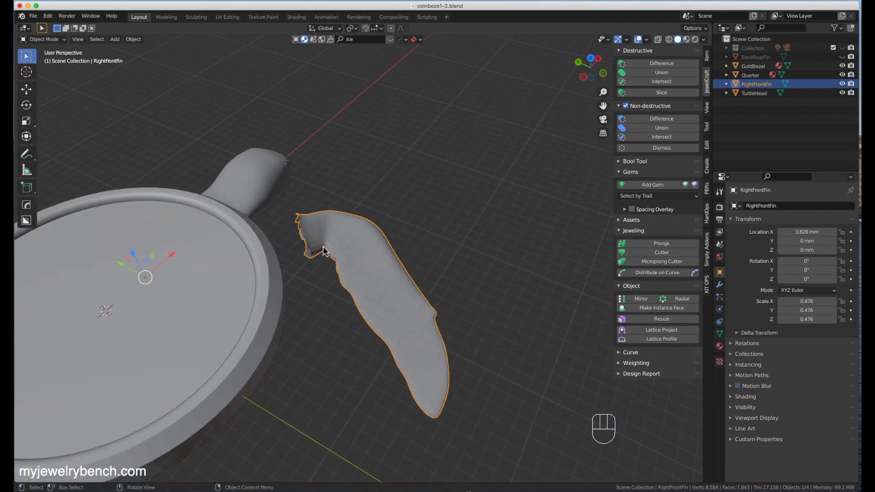
# Step: Undo the fin's move and the Boolean Difference so the cylinder is restored
pyautogui.press('super+z')
pyautogui.press('super+z')
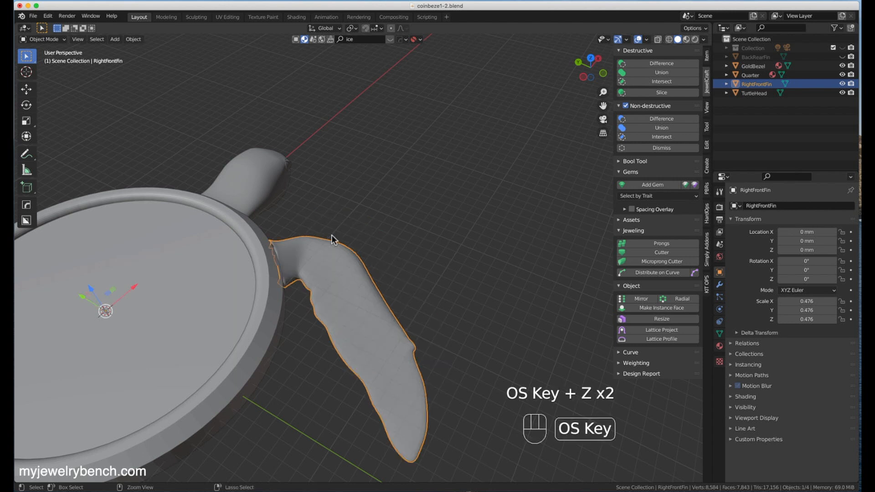
pyautogui.press('super+z')
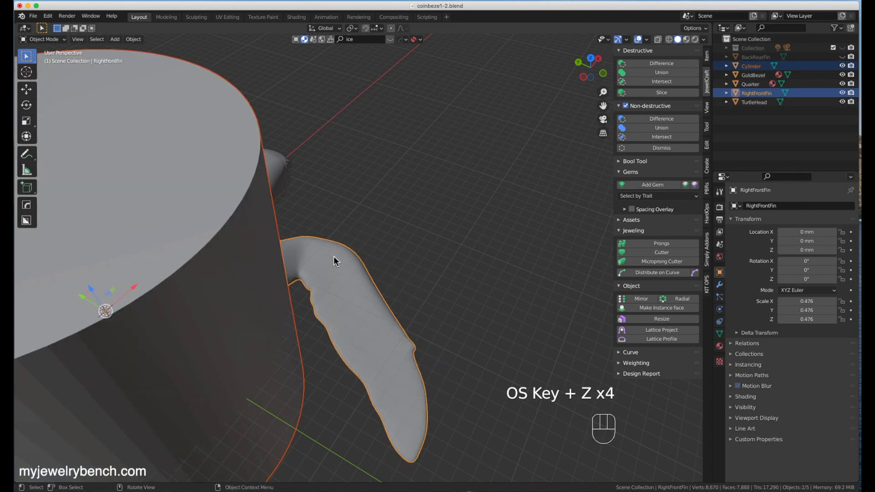
# Step: Select only the cylinder and scale it uniformly by 1.025 to about 13.87, reaching further into the front fin
pyautogui.scroll(-4, 362, 265)
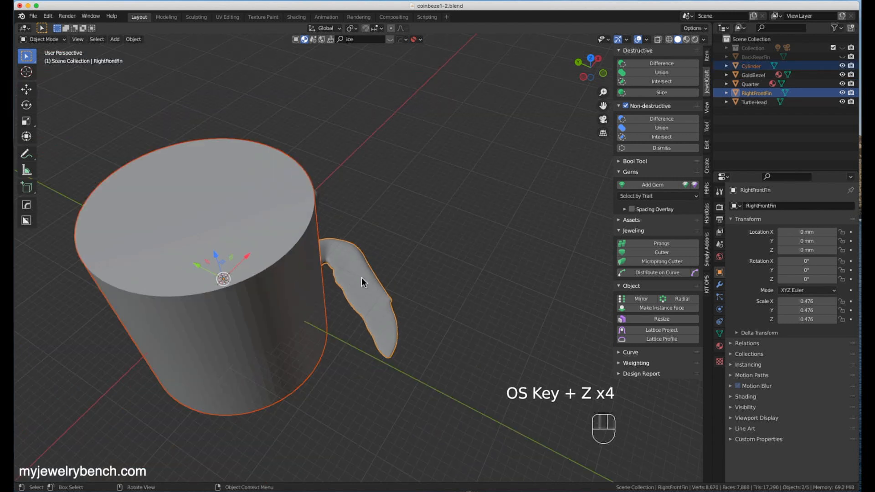
pyautogui.click(362, 277)
pyautogui.moveTo(286, 219); pyautogui.dragTo(335, 297, button='middle')
pyautogui.scroll(3, 336, 319)
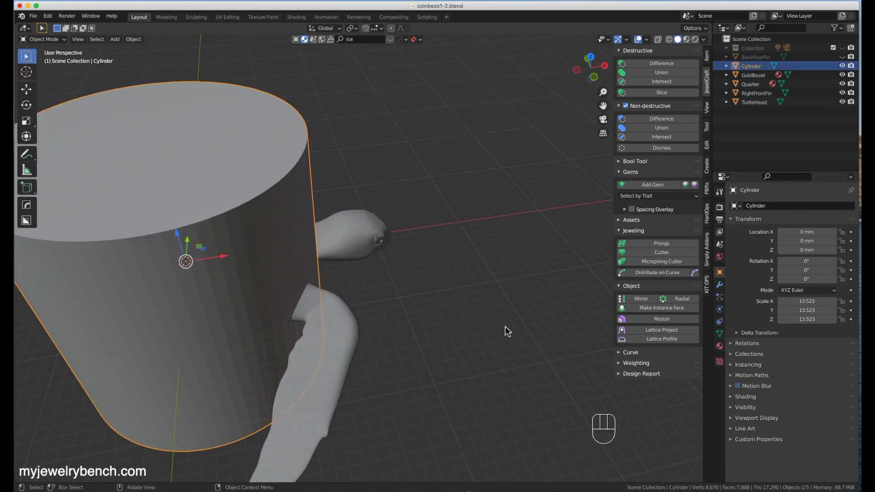
pyautogui.click(203, 265)
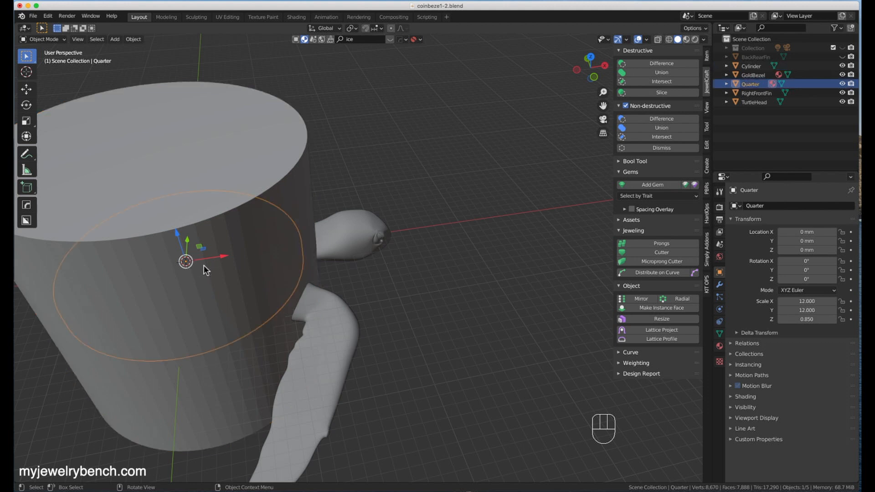
pyautogui.click(215, 241)
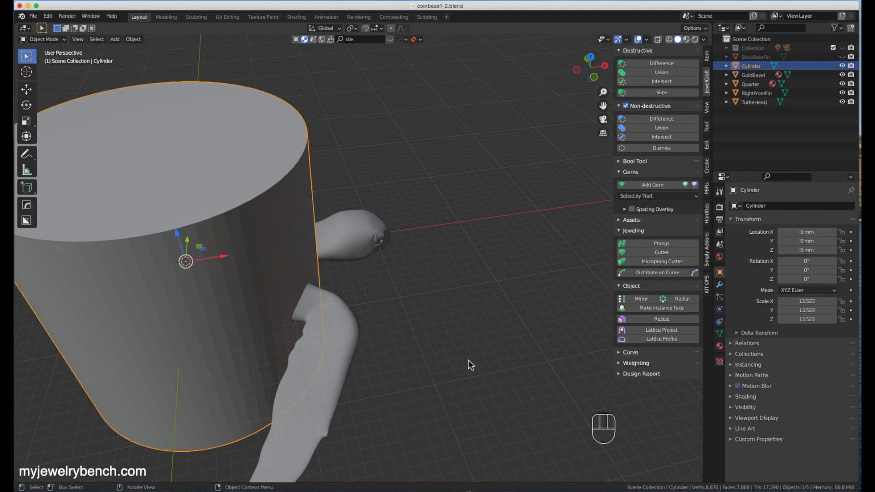
pyautogui.press('s')
pyautogui.click(432, 310)
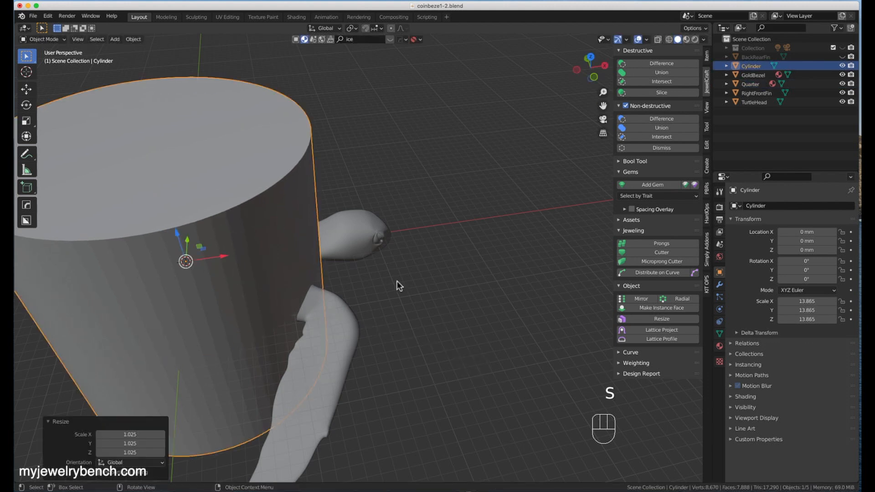
# Step: Set the RightFrontFin object to flat shading and check its base against the enlarged cylinder
pyautogui.click(351, 326)
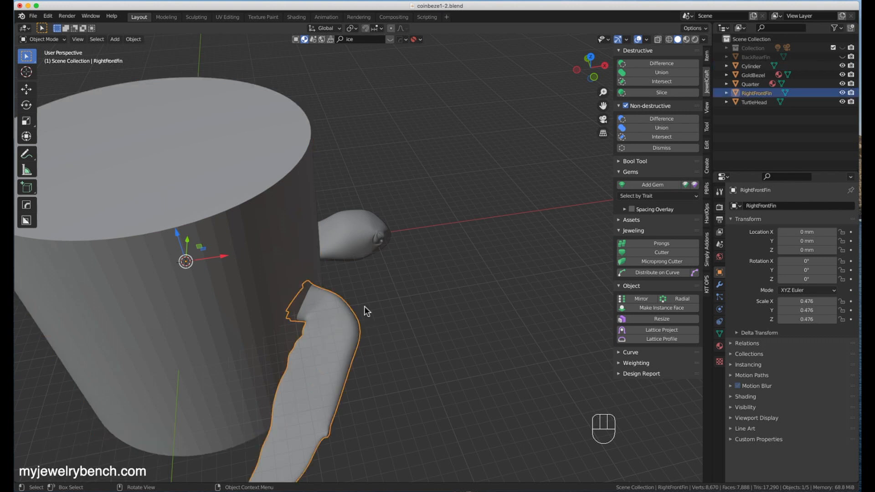
pyautogui.rightClick(340, 313)
pyautogui.click(292, 310)
pyautogui.moveTo(363, 310)
pyautogui.mouseDown(button='middle')
pyautogui.moveTo(397, 306)
pyautogui.moveTo(379, 284)
pyautogui.moveTo(378, 341)
pyautogui.moveTo(413, 362)
pyautogui.moveTo(357, 322)
pyautogui.mouseUp(button='middle')
pyautogui.scroll(-3, 379, 340)
pyautogui.scroll(4, 379, 339)
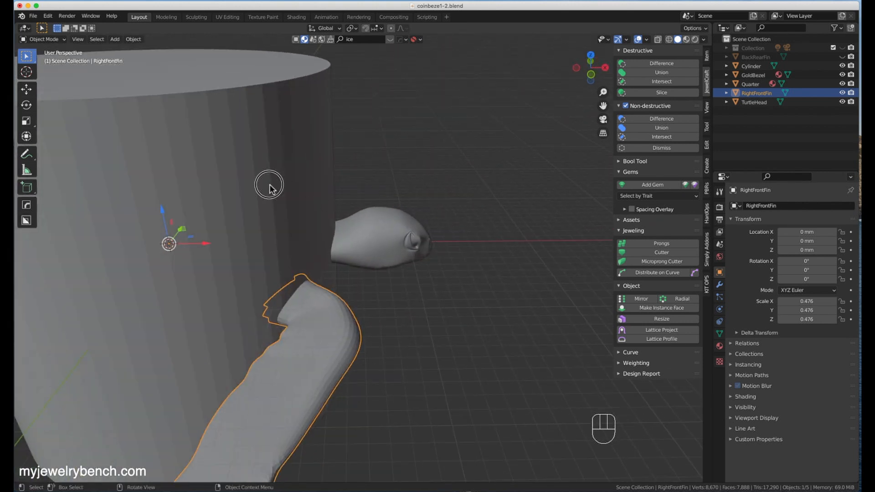
# Step: Subtract the enlarged cylinder from the RightFrontFin object with a destructive Boolean Difference
pyautogui.click(301, 180)
pyautogui.press('shift')
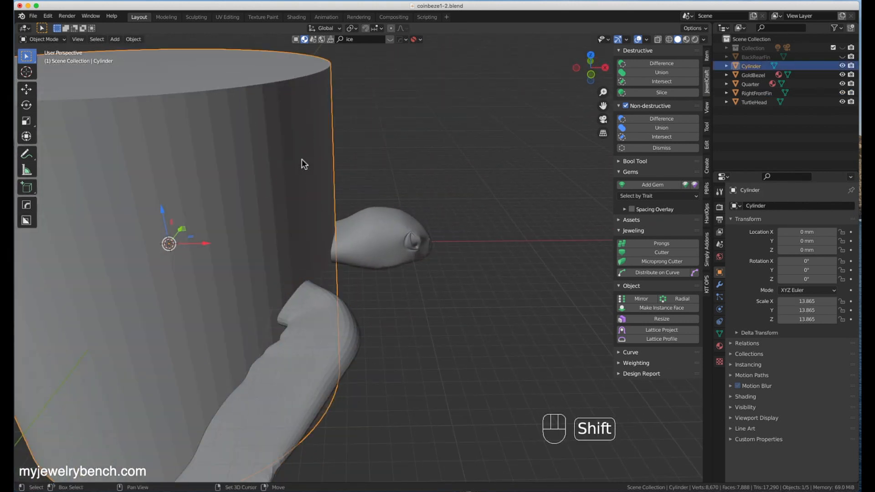
pyautogui.keyDown('shift'); pyautogui.click(357, 337); pyautogui.keyUp('shift')
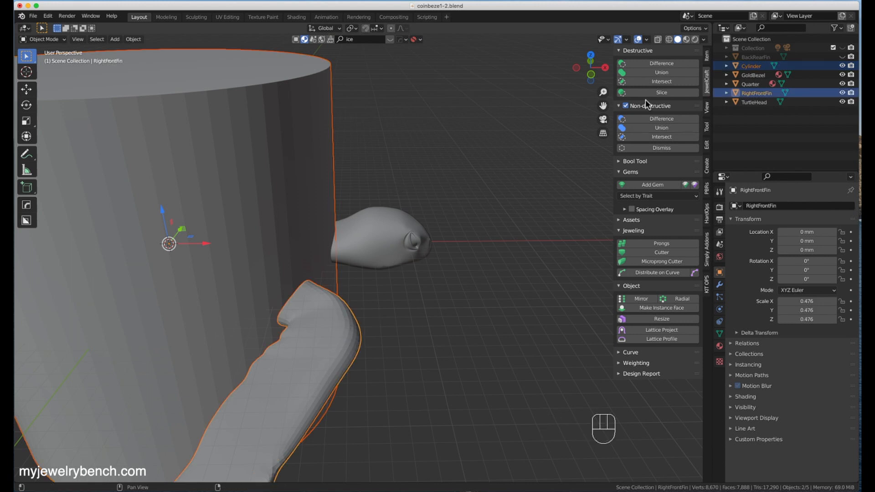
pyautogui.click(669, 63)
pyautogui.moveTo(272, 230); pyautogui.dragTo(223, 362, button='middle')
pyautogui.scroll(-5, 286, 295)
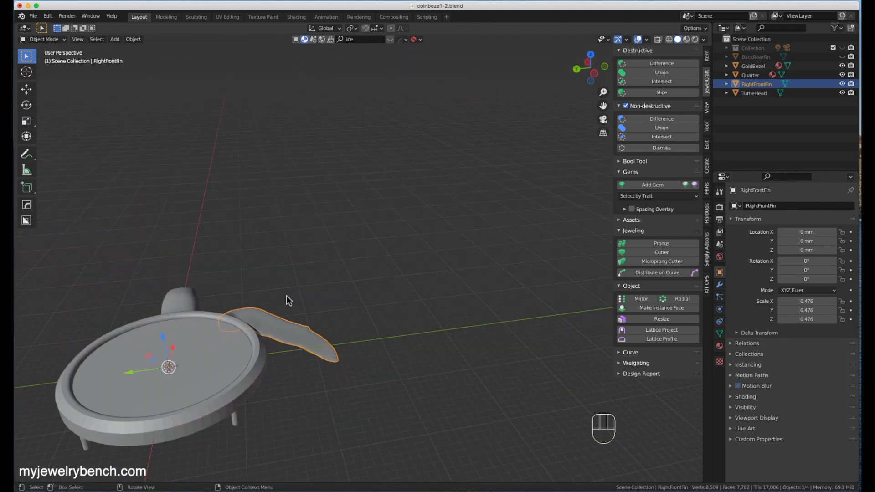
# Step: Raise the front fin about 9.26 mm along Z, inspect its trimmed end in mesh editing, and undo the move
pyautogui.moveTo(166, 341); pyautogui.dragTo(164, 268)
pyautogui.press('Tab')
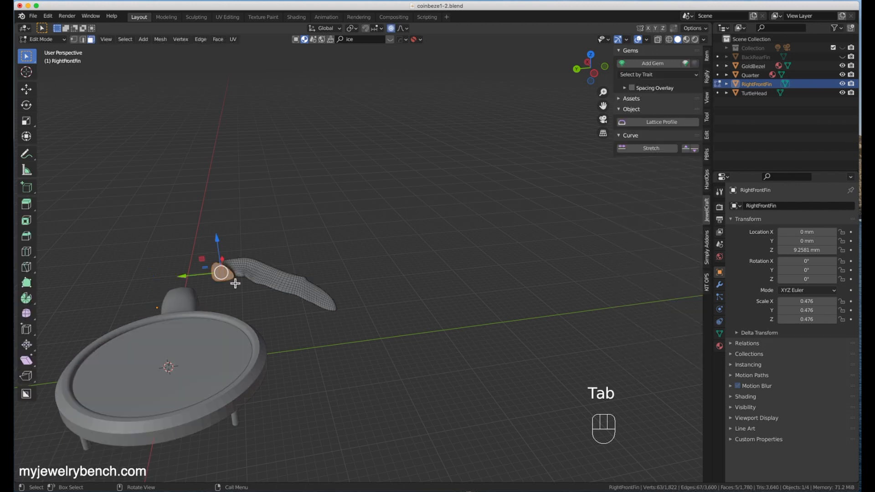
pyautogui.scroll(6, 229, 281)
pyautogui.scroll(-5, 167, 215)
pyautogui.moveTo(122, 173); pyautogui.dragTo(99, 176, button='middle')
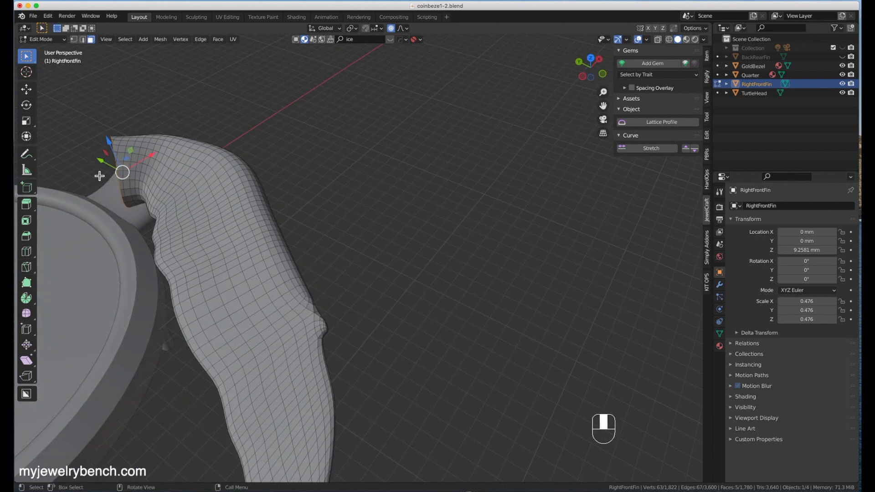
pyautogui.press('super+z')
pyautogui.press('super+z')
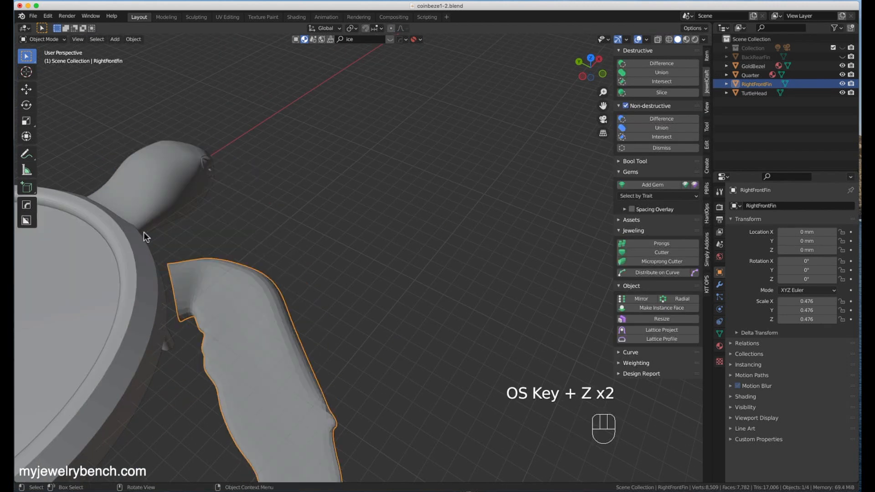
# Step: Check the fin mesh against the bezel in front view, leave mesh editing and shade the fin flat
pyautogui.press('Tab')
pyautogui.moveTo(172, 348); pyautogui.dragTo(207, 283, button='middle')
pyautogui.press('KP_1')
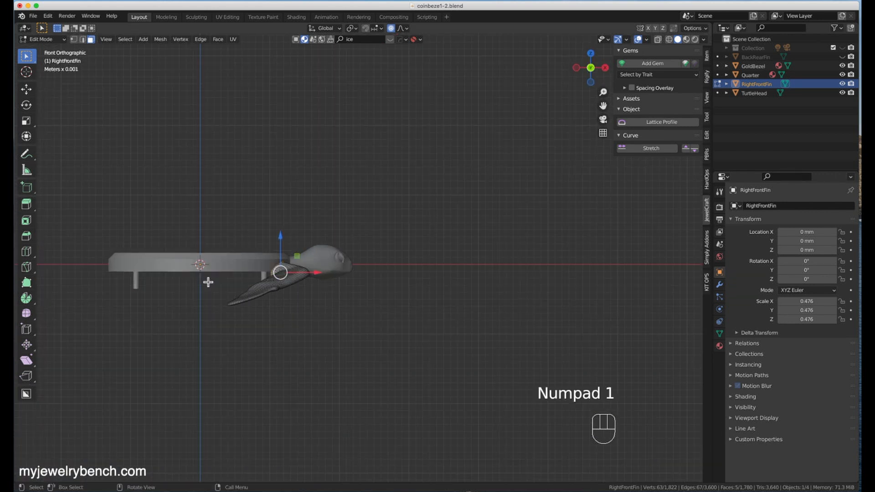
pyautogui.scroll(6, 208, 283)
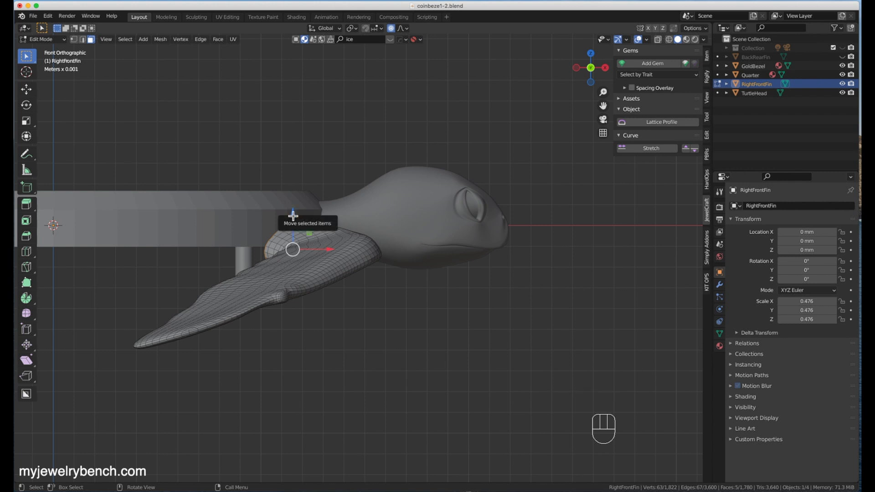
pyautogui.moveTo(313, 227); pyautogui.dragTo(324, 266, button='middle')
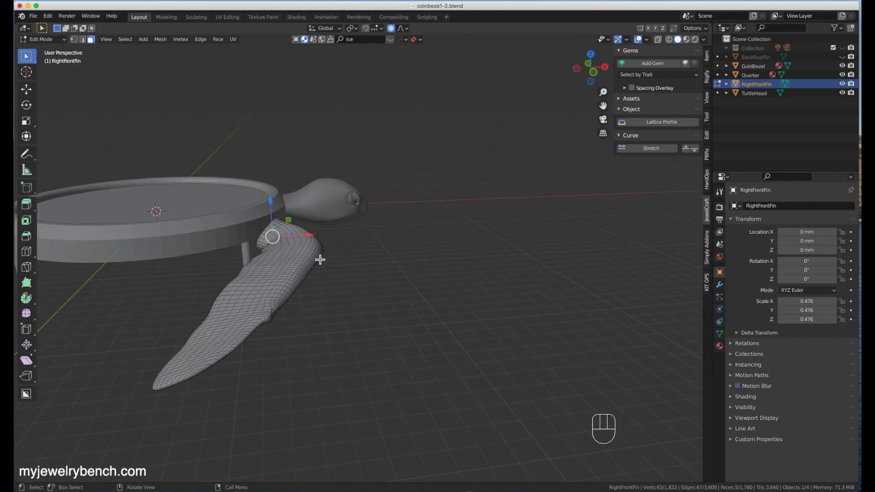
pyautogui.press('Tab')
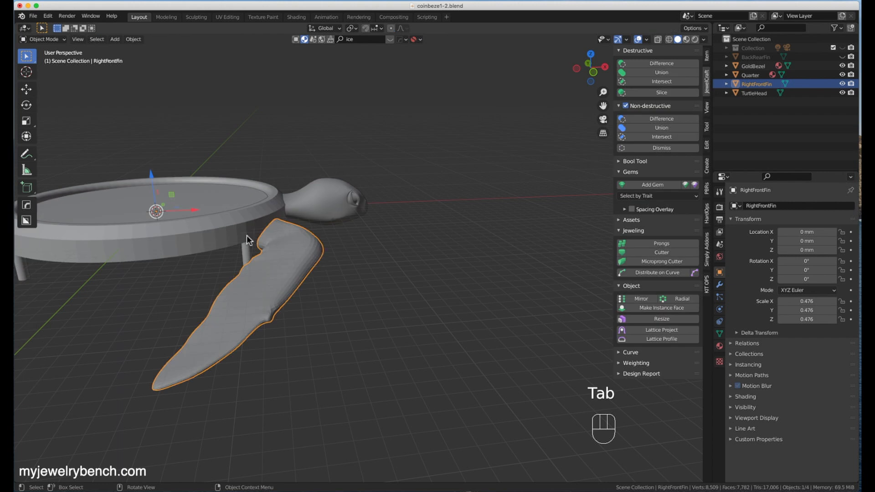
pyautogui.rightClick(316, 249)
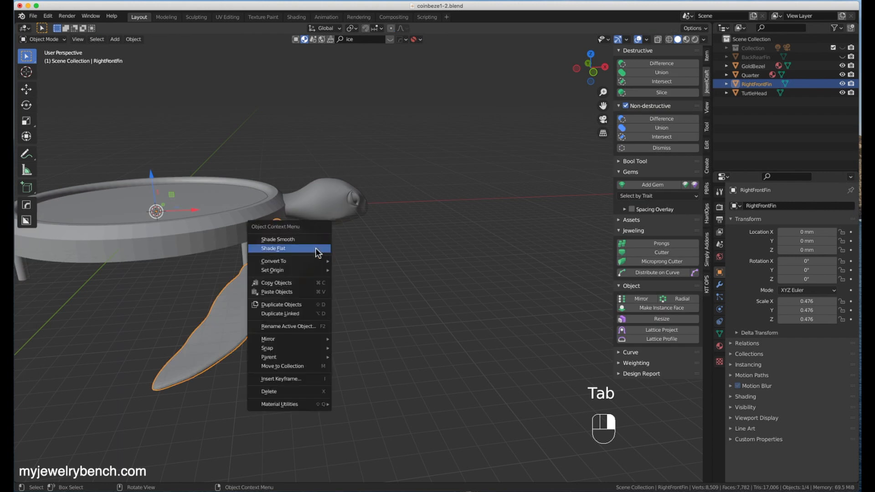
pyautogui.click(289, 247)
# Step: Select the front fin's whole mesh in mesh editing and rotate it 15.7° about the global Y axis
pyautogui.press('Tab')
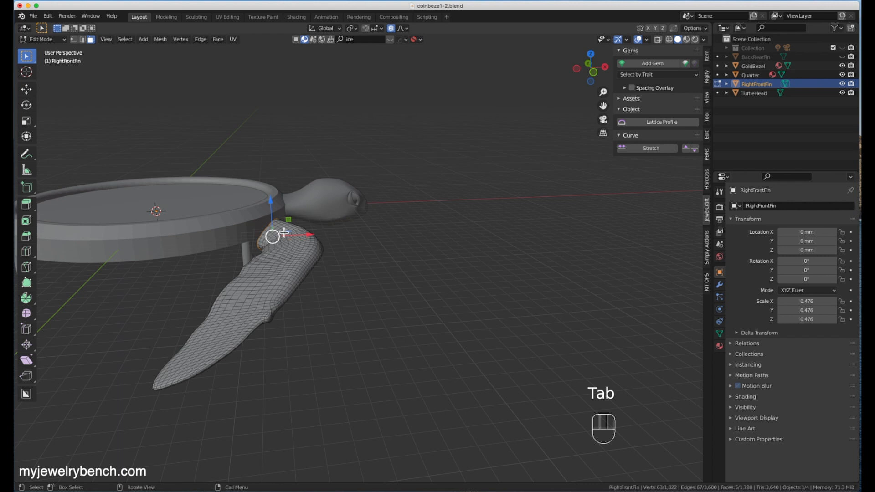
pyautogui.rightClick(284, 233)
pyautogui.moveTo(284, 233)
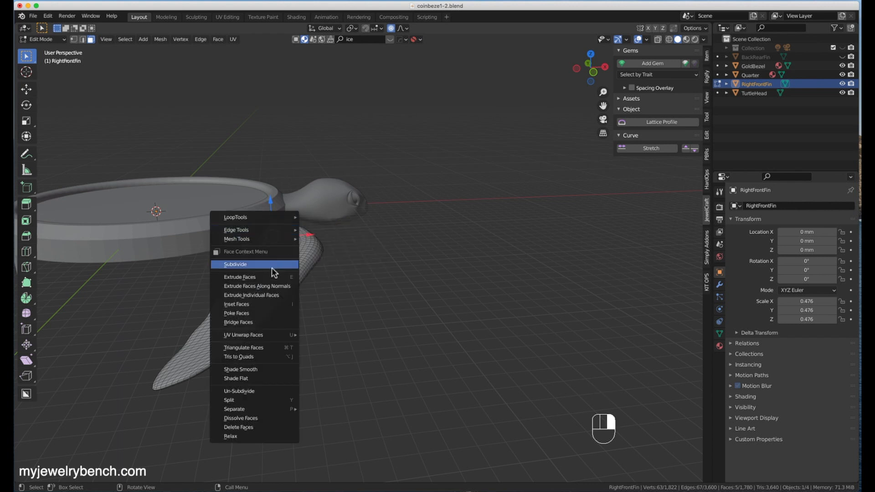
pyautogui.click(345, 317)
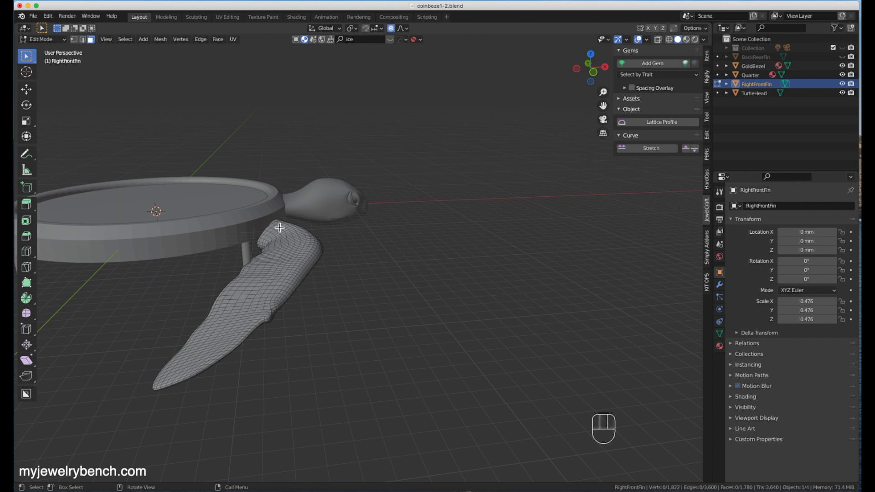
pyautogui.press('a')
pyautogui.moveTo(279, 228); pyautogui.dragTo(202, 224, button='middle')
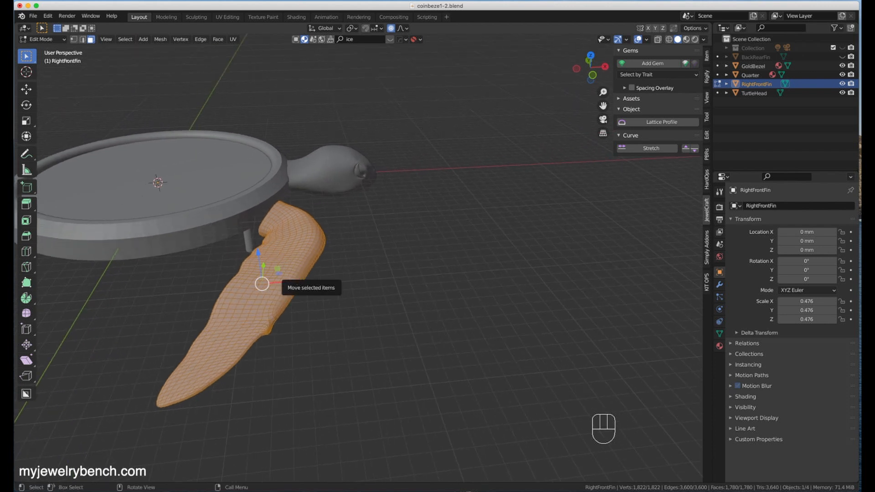
pyautogui.press('r')
pyautogui.press('y')
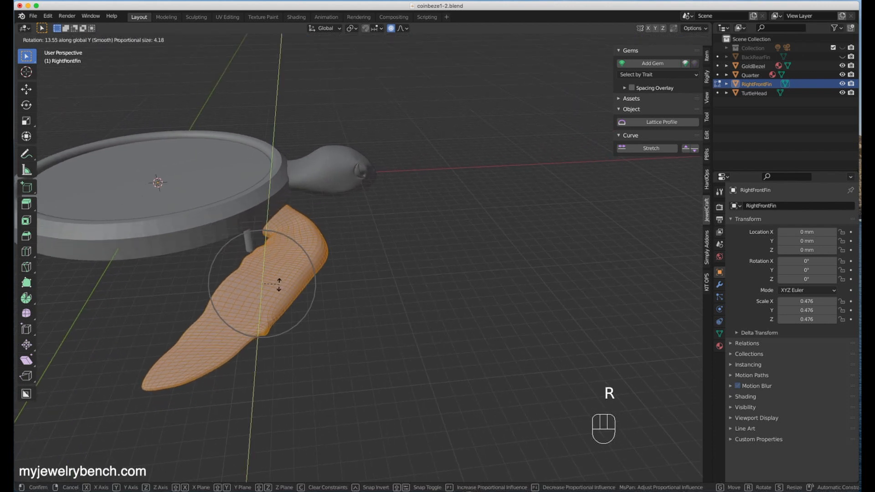
pyautogui.click(280, 287)
# Step: Raise the whole fin mesh slightly along Z in front view to meet the bezel's side and leave mesh editing
pyautogui.press('KP_1')
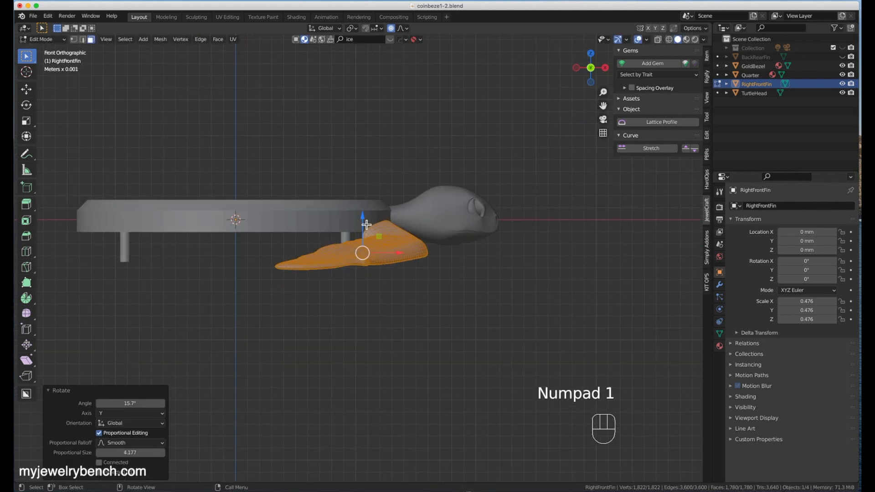
pyautogui.press('g')
pyautogui.press('z')
pyautogui.moveTo(367, 207); pyautogui.dragTo(366, 206)
pyautogui.moveTo(379, 220); pyautogui.dragTo(338, 267, button='middle')
pyautogui.scroll(-10, 391, 248)
pyautogui.press('Tab')
pyautogui.scroll(2, 386, 223)
pyautogui.scroll(3, 385, 224)
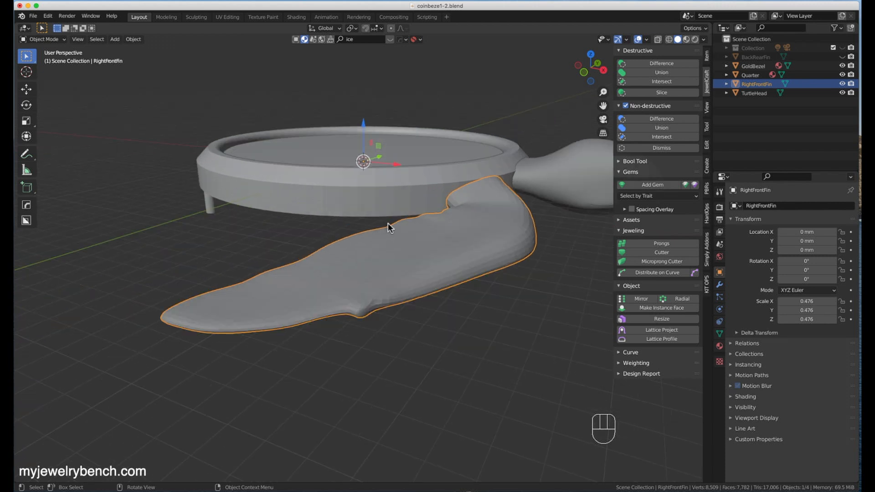
# Step: Apply rotation and scale to the RightFrontFin object and look closely at its surface
pyautogui.hotkey('ctrl', 'a')
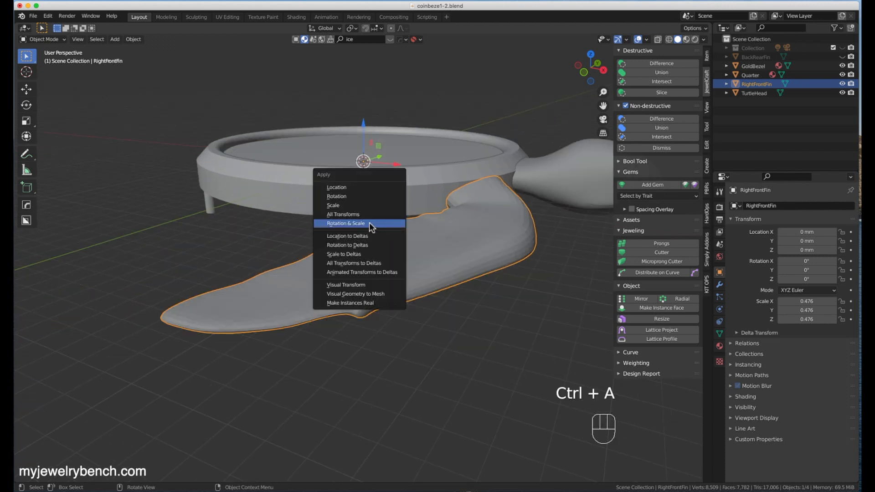
pyautogui.click(354, 224)
pyautogui.scroll(4, 430, 220)
pyautogui.moveTo(429, 220); pyautogui.dragTo(585, 240, button='middle')
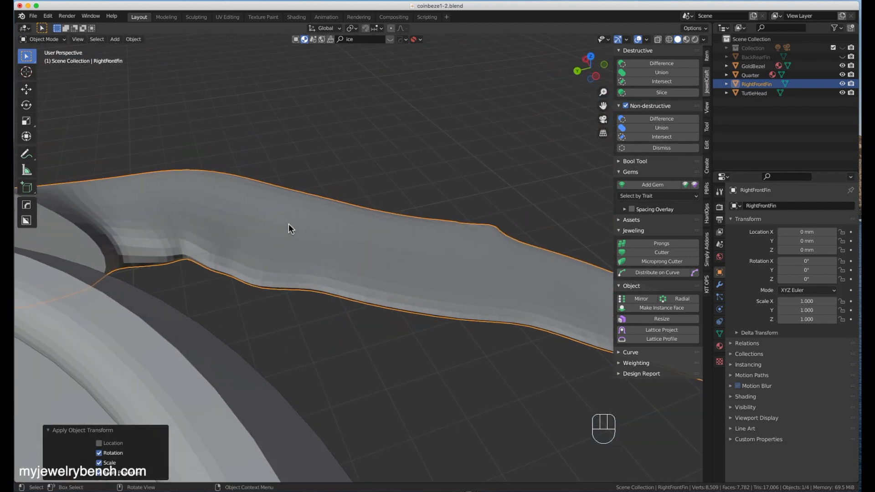
# Step: Examine the front fin's surface and its flat end facing the bezel from several angles
pyautogui.scroll(-5, 288, 224)
pyautogui.scroll(8, 306, 218)
pyautogui.scroll(-8, 288, 218)
pyautogui.moveTo(302, 210); pyautogui.dragTo(45, 368, button='middle')
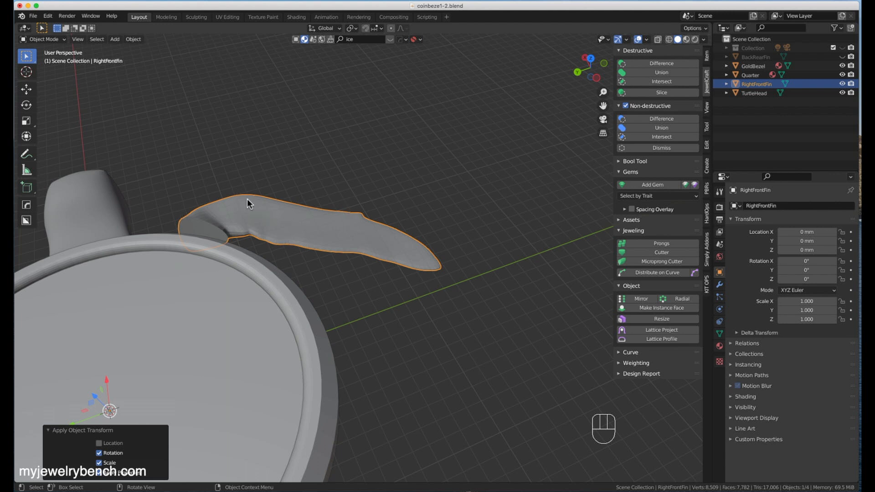
pyautogui.click(286, 223)
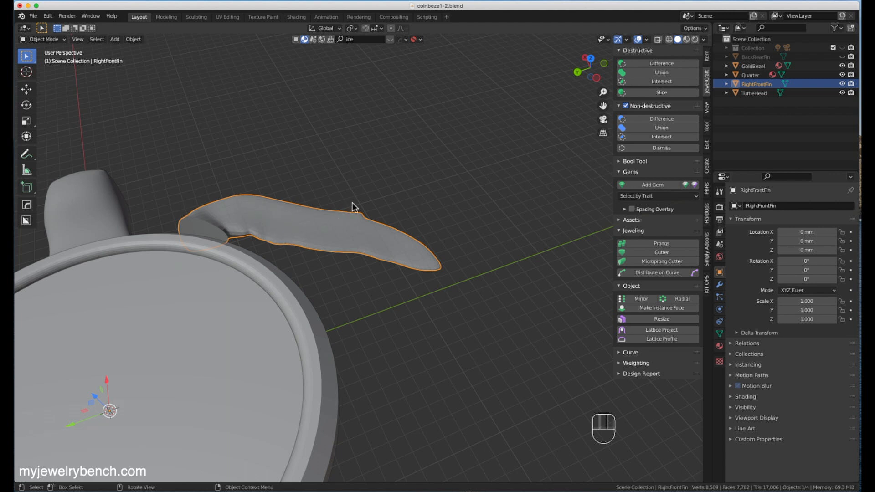
pyautogui.moveTo(222, 200); pyautogui.dragTo(395, 199, button='middle')
pyautogui.scroll(4, 395, 200)
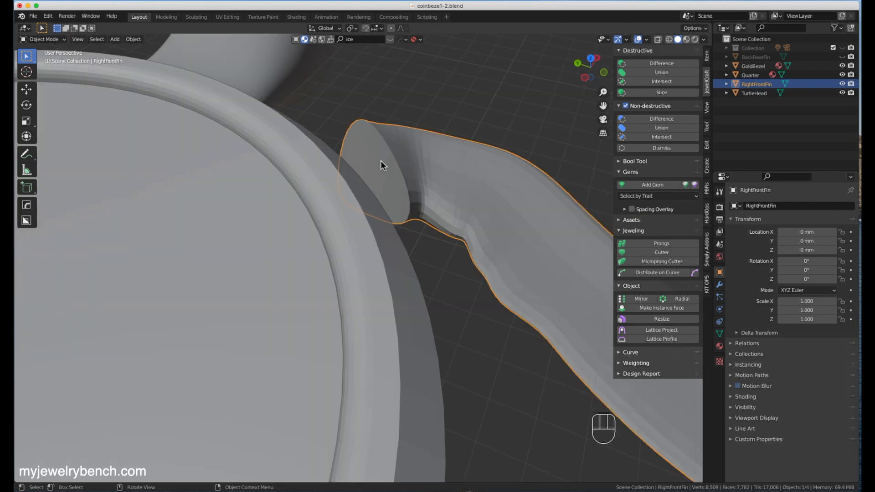
pyautogui.moveTo(379, 150); pyautogui.dragTo(435, 140, button='middle')
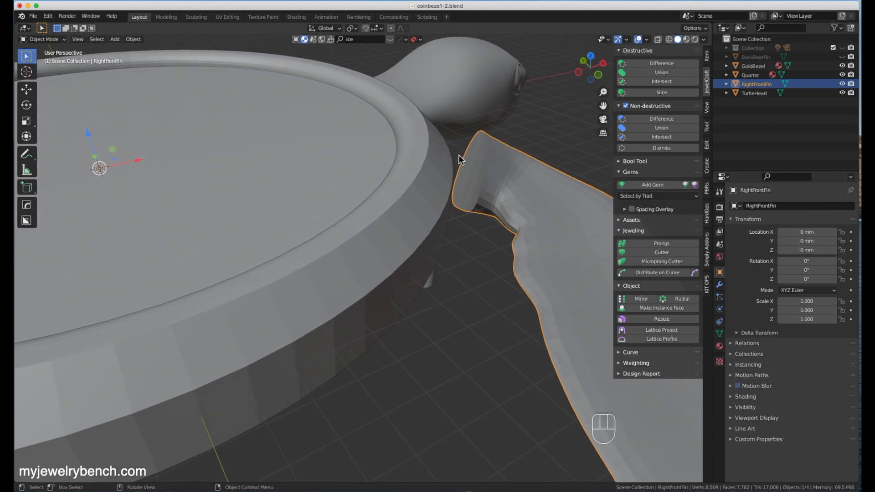
# Step: In mesh editing, select the five faces that form the front fin's flat end beside the bezel
pyautogui.press('Tab')
pyautogui.scroll(2, 485, 182)
pyautogui.scroll(2, 483, 188)
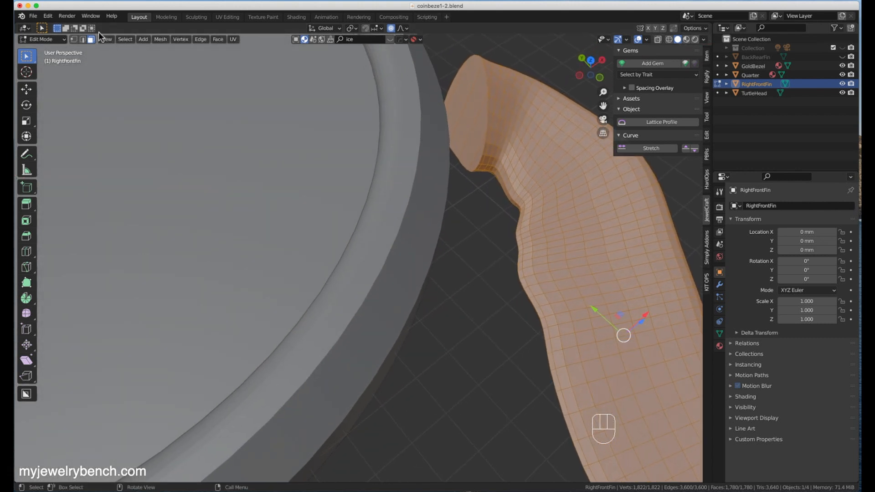
pyautogui.click(453, 88)
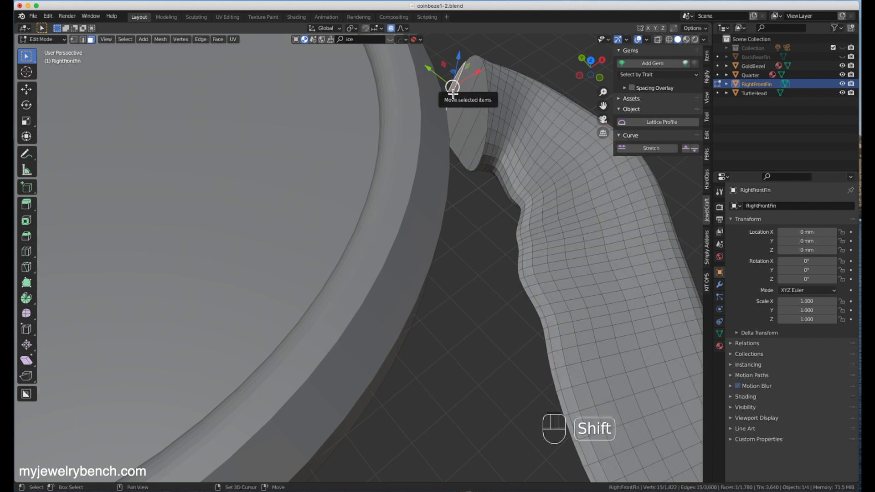
pyautogui.keyDown('shift'); pyautogui.click(461, 102); pyautogui.keyUp('shift')
pyautogui.keyDown('shift'); pyautogui.click(472, 114); pyautogui.keyUp('shift')
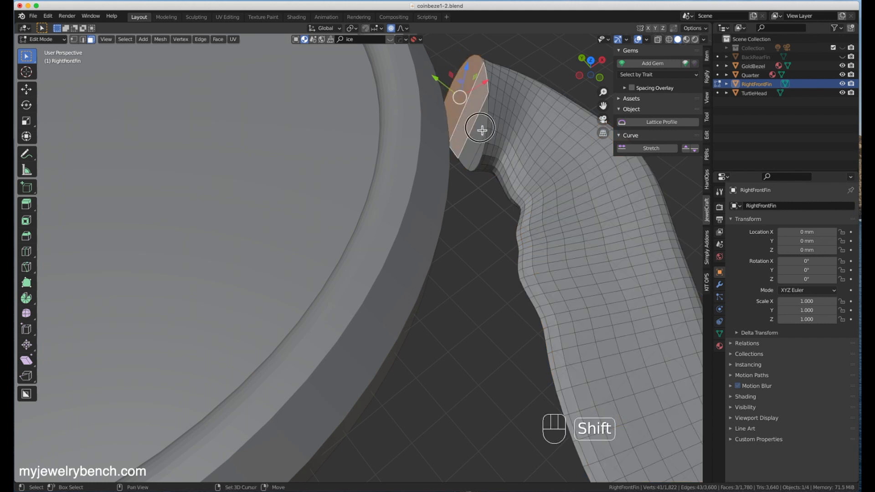
pyautogui.keyDown('shift'); pyautogui.click(476, 158); pyautogui.keyUp('shift')
pyautogui.keyDown('shift'); pyautogui.click(474, 132); pyautogui.keyUp('shift')
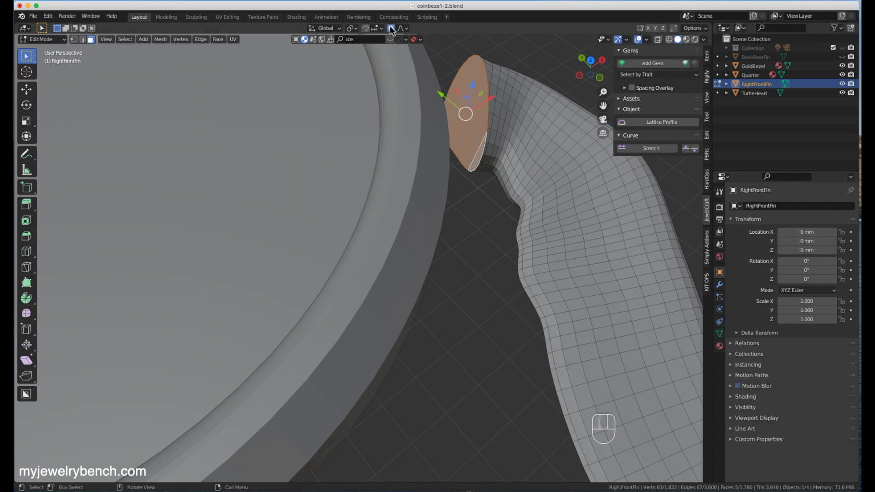
# Step: In right view, scale the selected end faces to 0.560 along global Z with smooth proportional editing
pyautogui.press('KP_1')
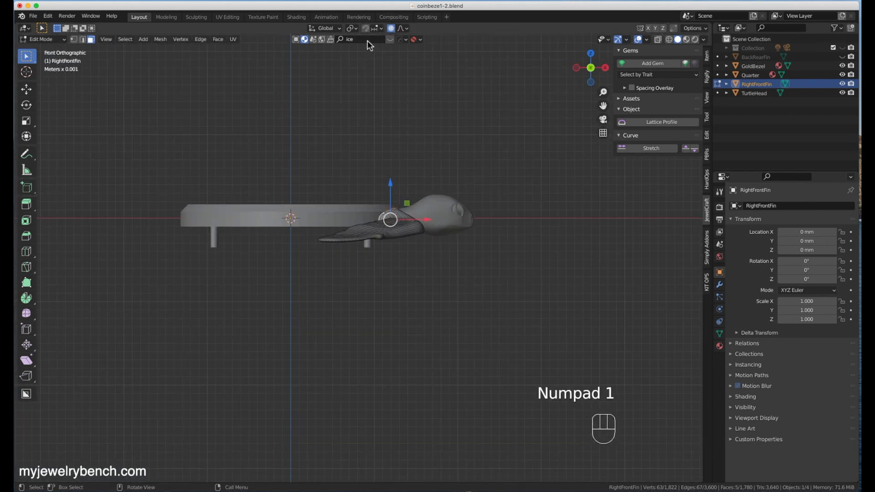
pyautogui.press('KP_3')
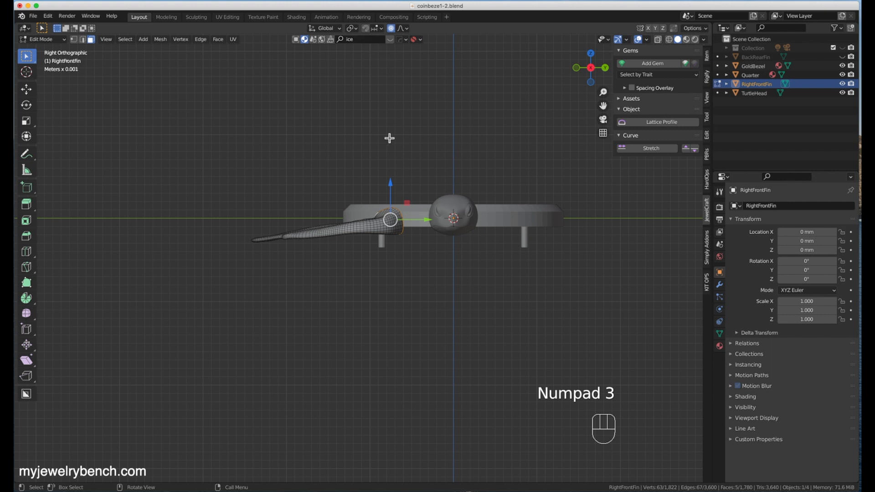
pyautogui.scroll(2, 412, 231)
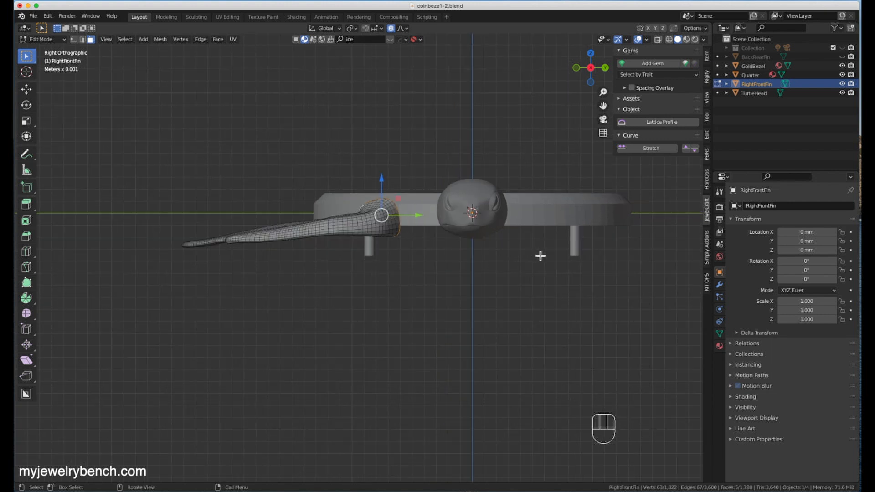
pyautogui.press('s')
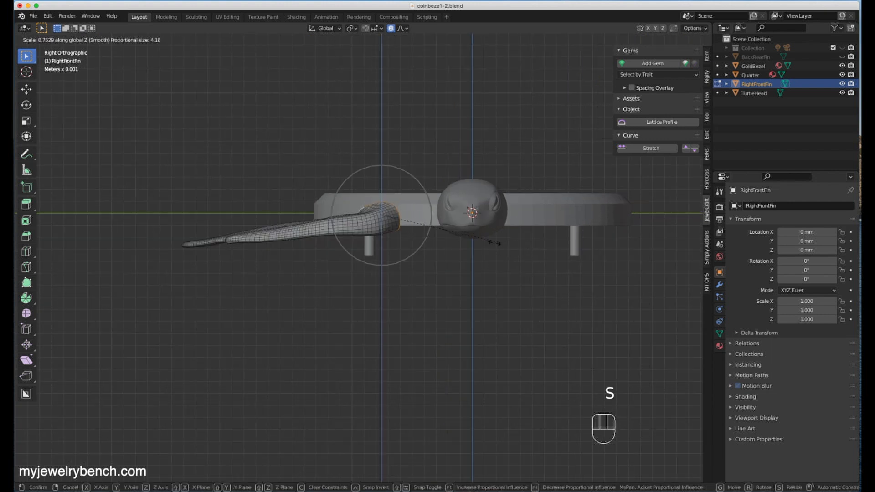
pyautogui.click(470, 252)
pyautogui.moveTo(463, 248); pyautogui.dragTo(588, 284, button='middle')
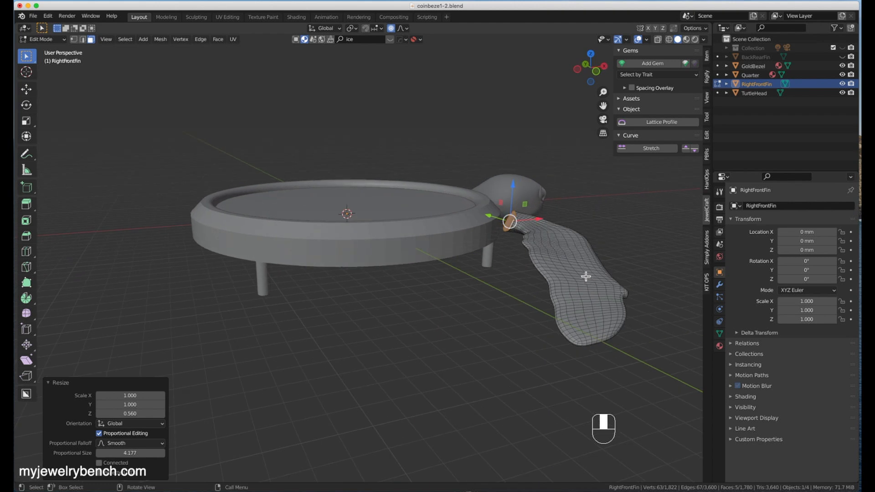
# Step: Set the transform orientation to Normal for the fin's selected end faces
pyautogui.scroll(3, 492, 228)
pyautogui.scroll(3, 493, 228)
pyautogui.scroll(-3, 518, 227)
pyautogui.moveTo(528, 229)
pyautogui.mouseDown(button='middle')
pyautogui.moveTo(506, 234)
pyautogui.moveTo(555, 222)
pyautogui.moveTo(541, 231)
pyautogui.moveTo(520, 223)
pyautogui.moveTo(528, 222)
pyautogui.mouseUp(button='middle')
pyautogui.scroll(5, 561, 218)
pyautogui.scroll(-5, 561, 218)
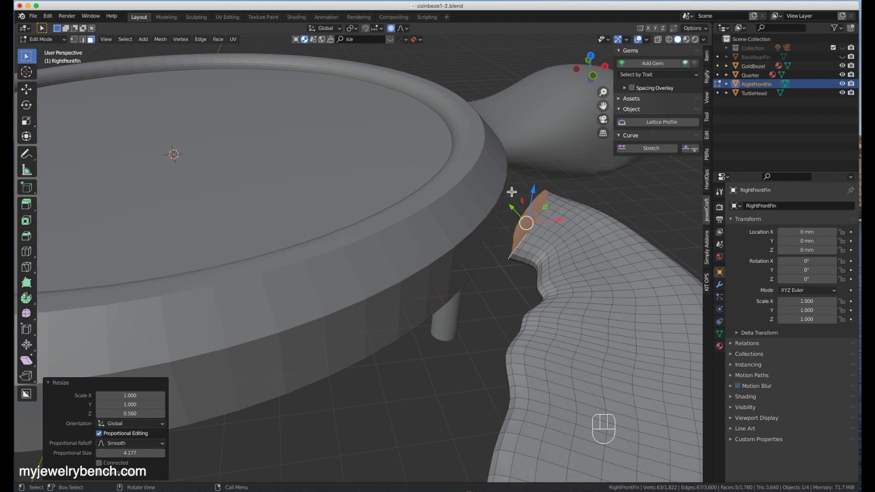
pyautogui.click(325, 28)
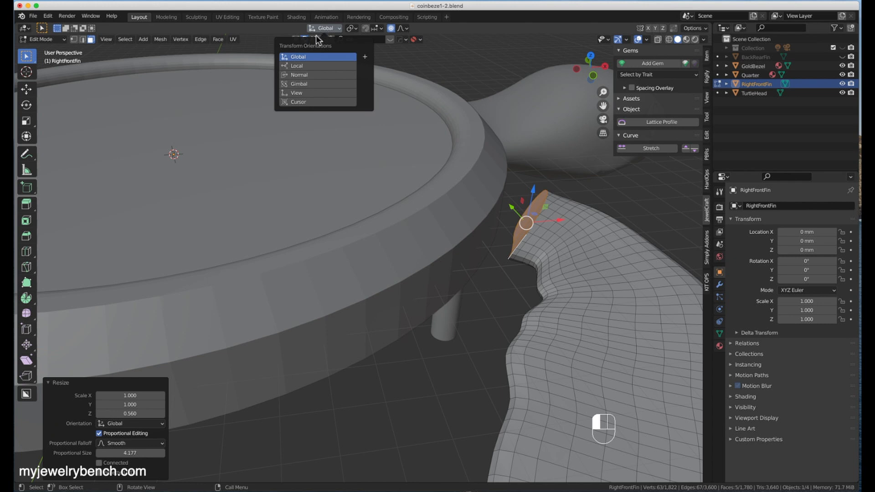
pyautogui.click(302, 66)
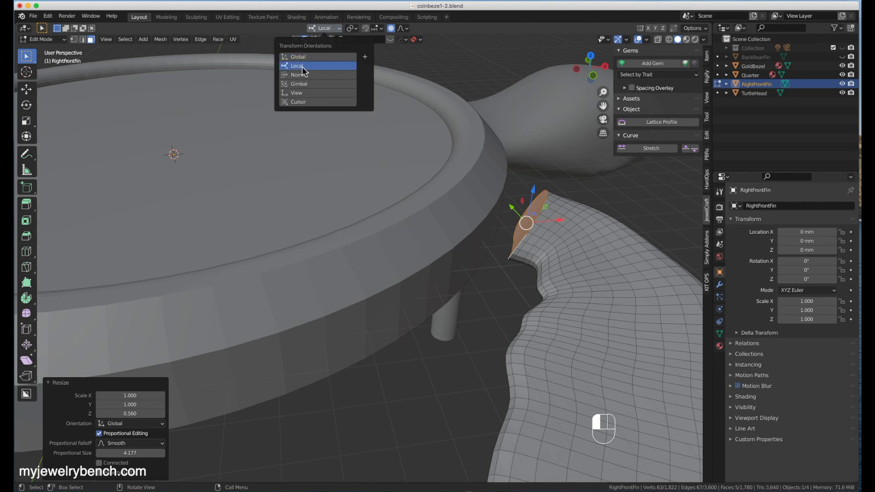
pyautogui.click(298, 75)
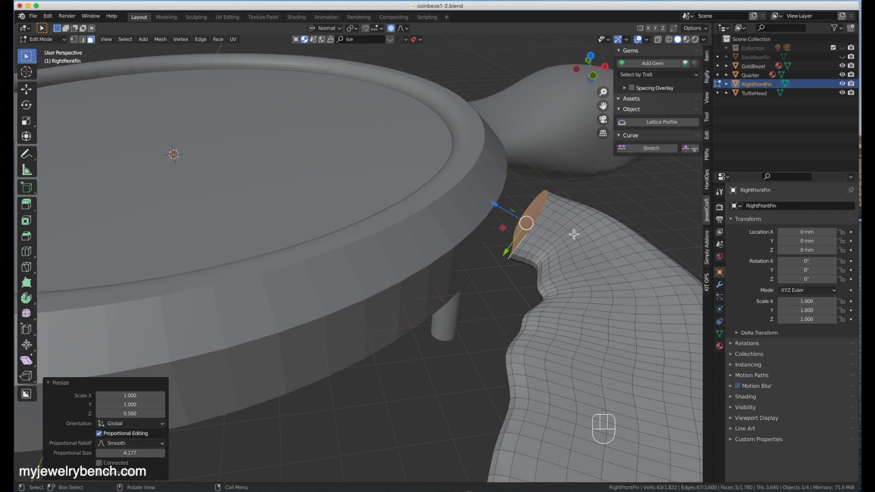
# Step: Turn off proportional editing and rotate the fin's end faces slightly about their normal X axis
pyautogui.moveTo(531, 241); pyautogui.dragTo(544, 257, button='middle')
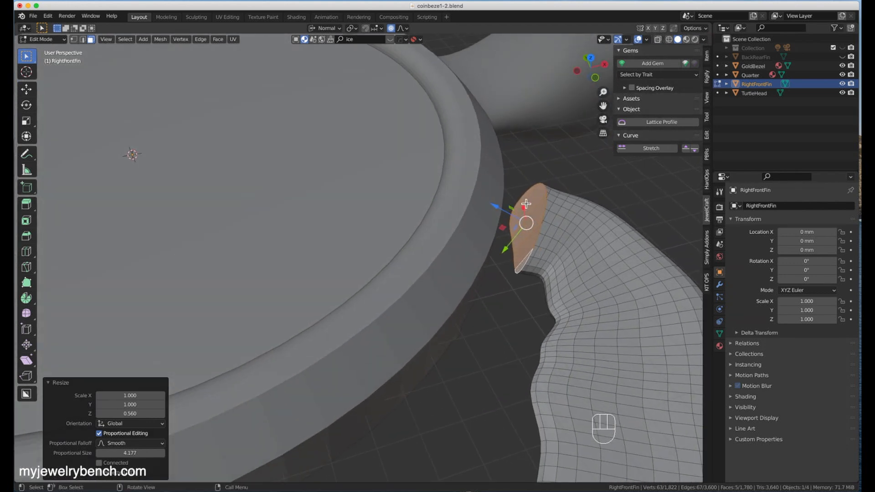
pyautogui.scroll(-4, 526, 204)
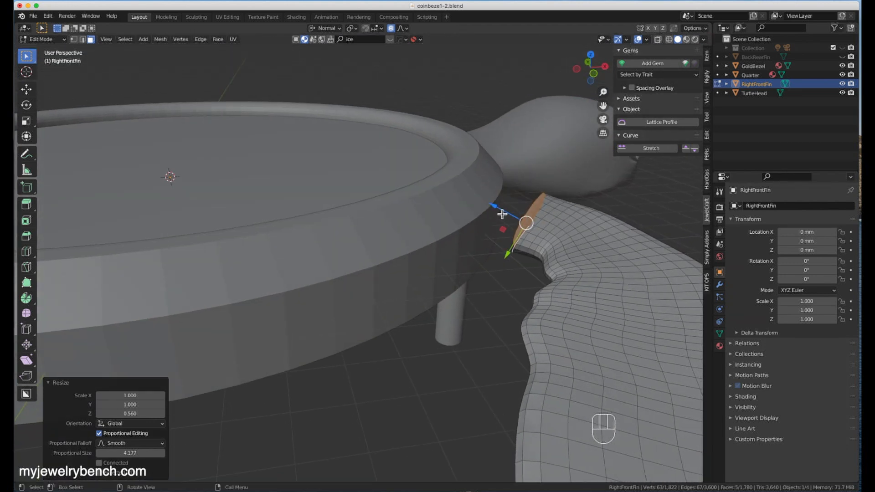
pyautogui.press('r')
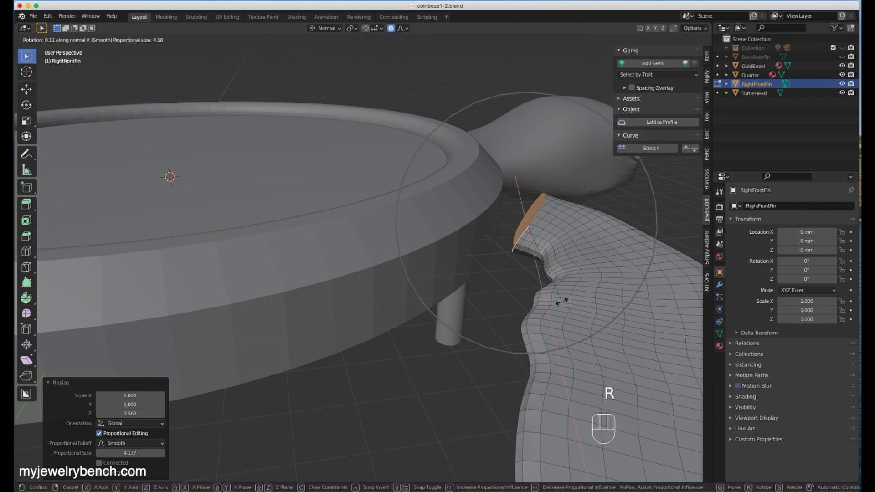
pyautogui.rightClick(568, 301)
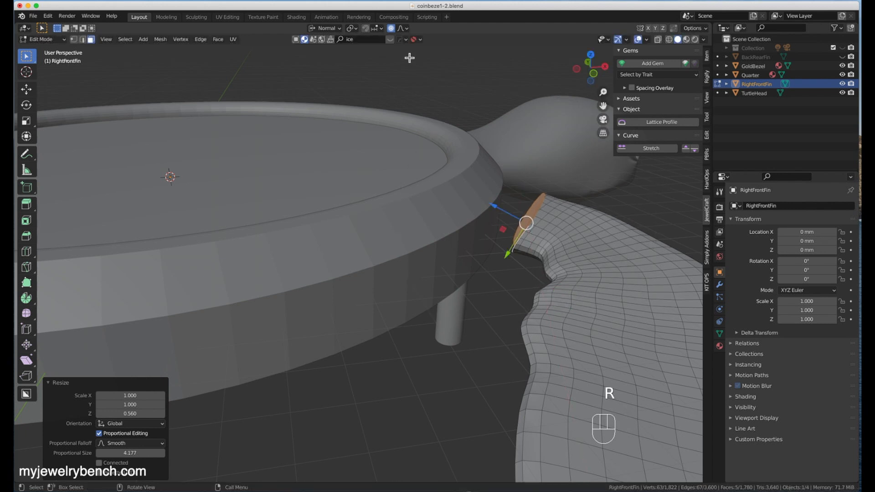
pyautogui.click(391, 28)
pyautogui.press('r')
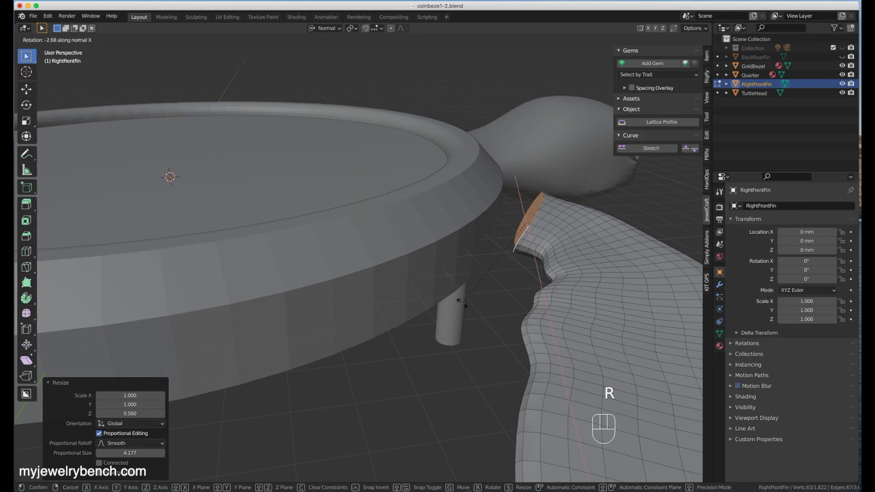
pyautogui.click(495, 301)
# Step: Move the fin's end faces 0.42916 mm along normal Z toward the bezel and rotate them -7.81° about normal X
pyautogui.moveTo(492, 221); pyautogui.dragTo(478, 222)
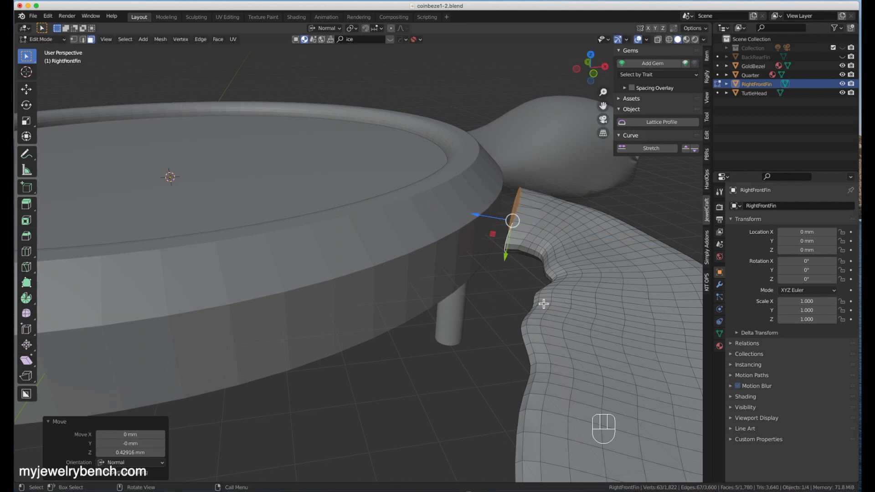
pyautogui.press('r')
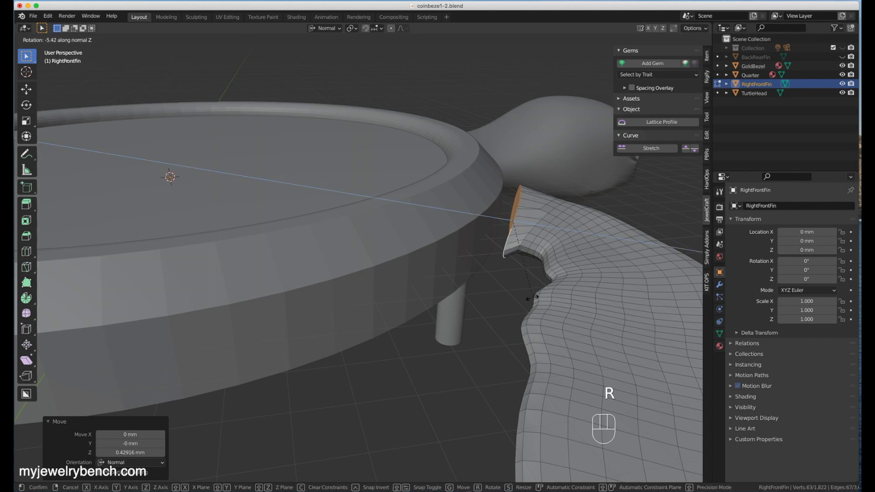
pyautogui.click(529, 299)
pyautogui.press('r')
pyautogui.press('x')
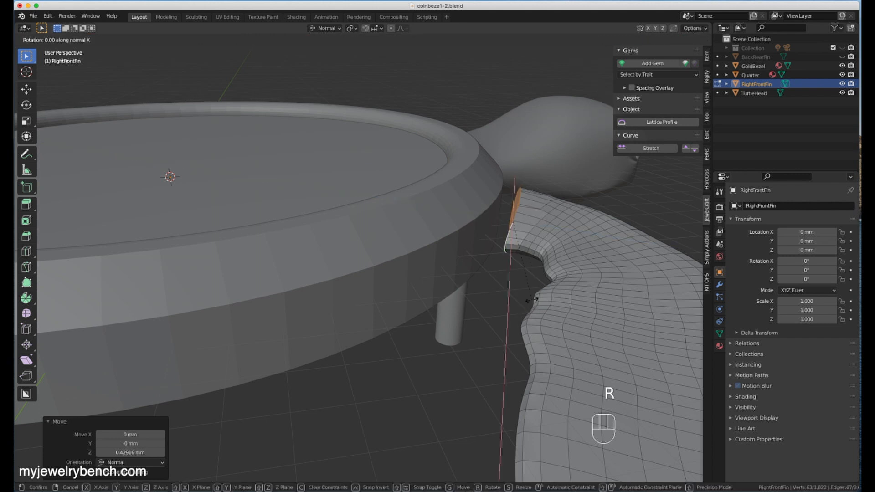
pyautogui.click(539, 297)
# Step: Check the fin end's fit against the bezel from several angles and leave mesh editing
pyautogui.moveTo(539, 297); pyautogui.dragTo(433, 299, button='middle')
pyautogui.moveTo(520, 292); pyautogui.dragTo(553, 291, button='middle')
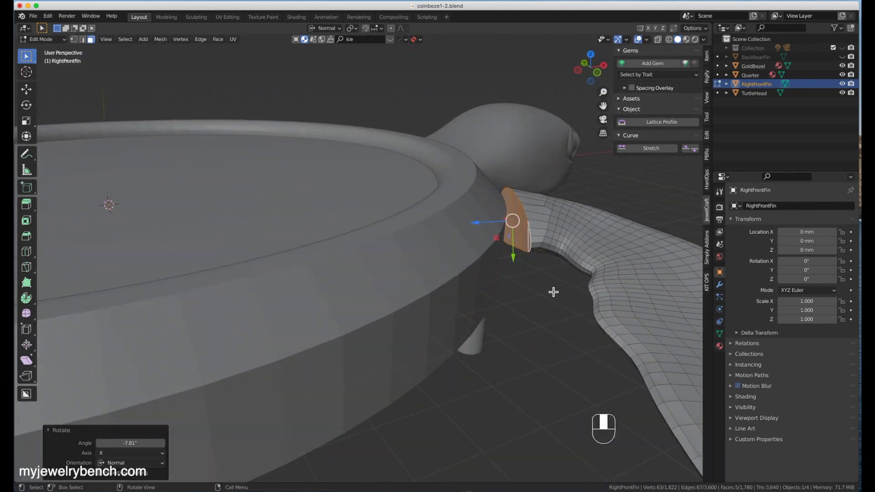
pyautogui.press('Tab')
pyautogui.scroll(-5, 468, 292)
pyautogui.moveTo(463, 292); pyautogui.dragTo(504, 326, button='middle')
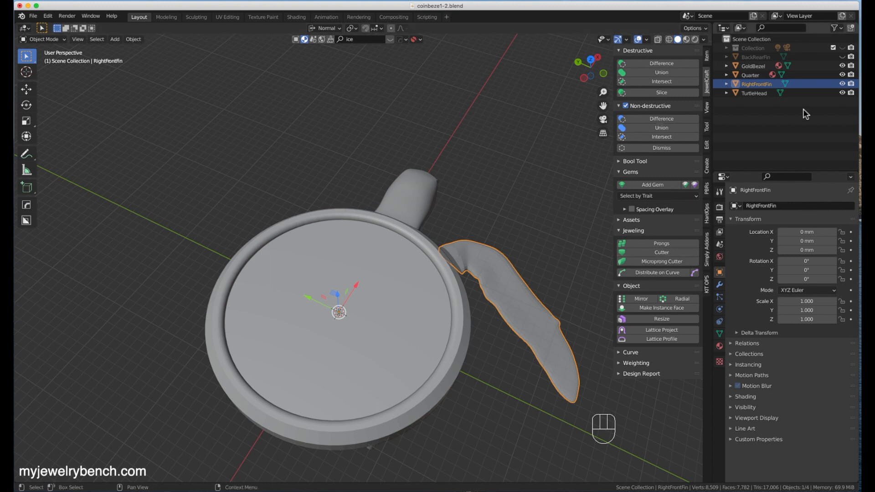
# Step: Unhide the BackRearFin object and bring the rear fin into view with the rest of the turtle
pyautogui.click(754, 58)
pyautogui.click(842, 57)
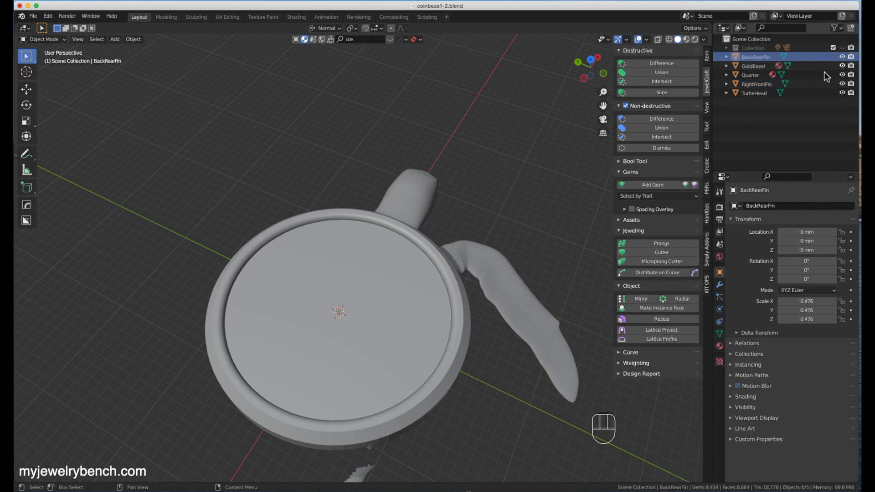
pyautogui.scroll(-5, 341, 340)
pyautogui.scroll(4, 337, 388)
pyautogui.moveTo(326, 422); pyautogui.dragTo(324, 315, button='middle')
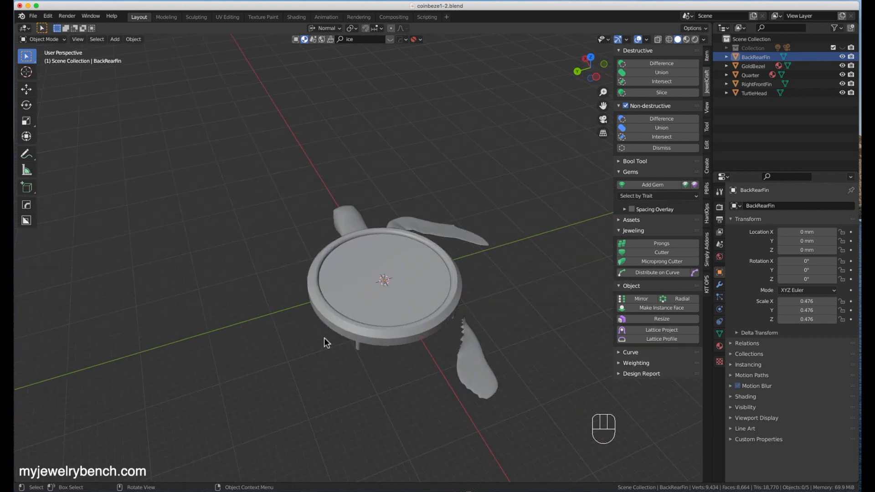
pyautogui.scroll(3, 333, 344)
# Step: Select the rear fin and set its origin to its center of mass (volume)
pyautogui.click(533, 367)
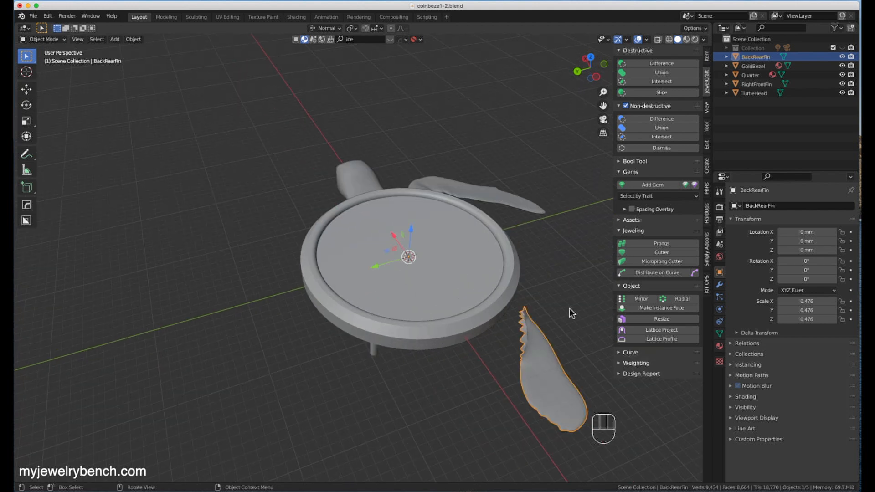
pyautogui.rightClick(533, 357)
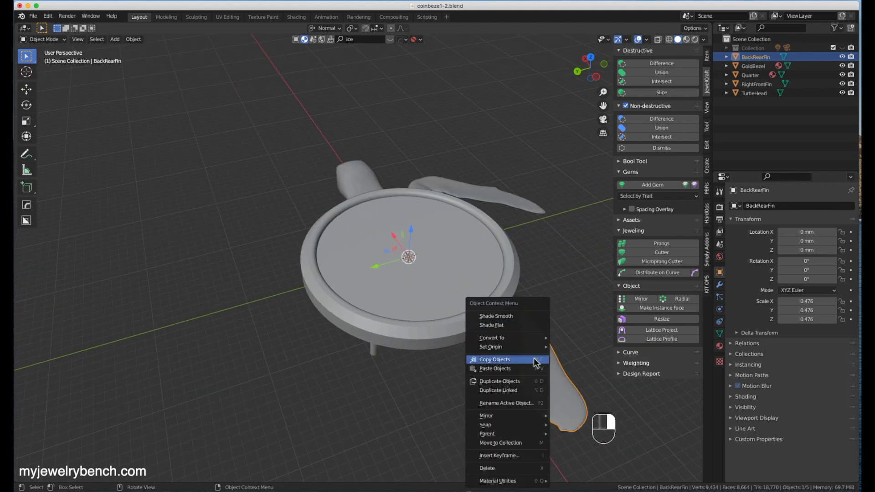
pyautogui.moveTo(527, 351)
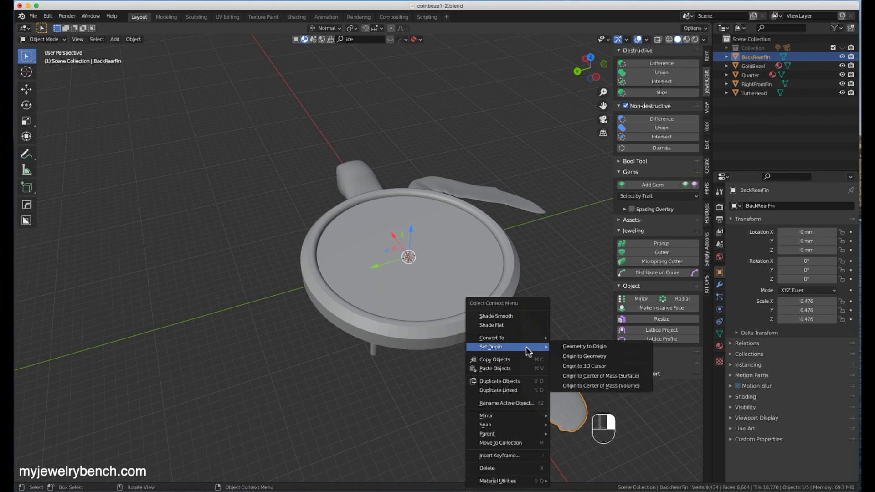
pyautogui.click(600, 386)
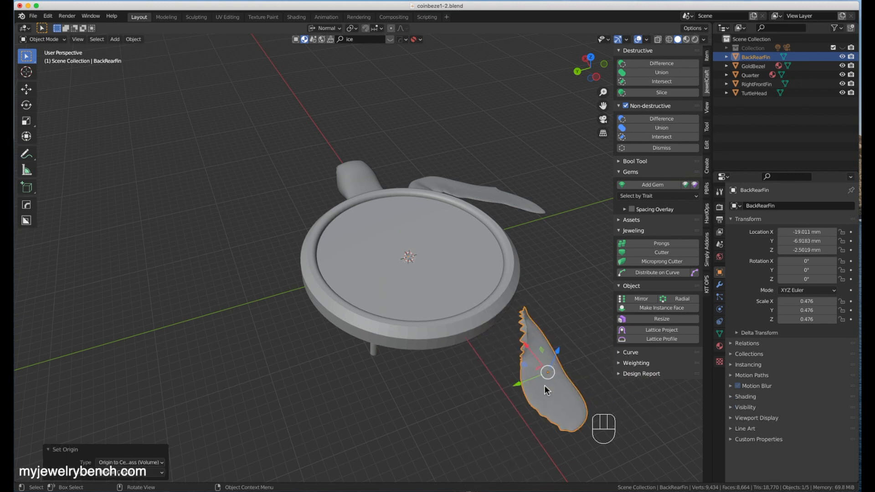
# Step: Rotate the rear fin -9.95° about its normal Z axis and view it from the top
pyautogui.press('r')
pyautogui.press('z')
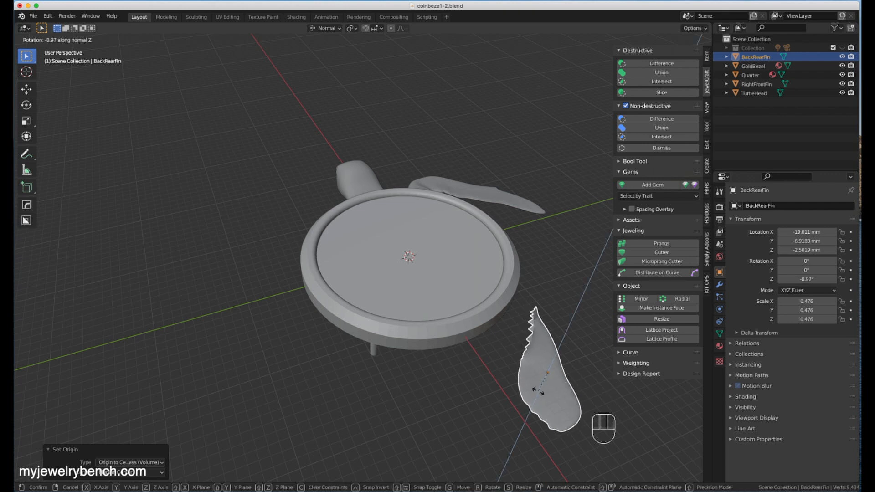
pyautogui.click(538, 389)
pyautogui.press('KP_7')
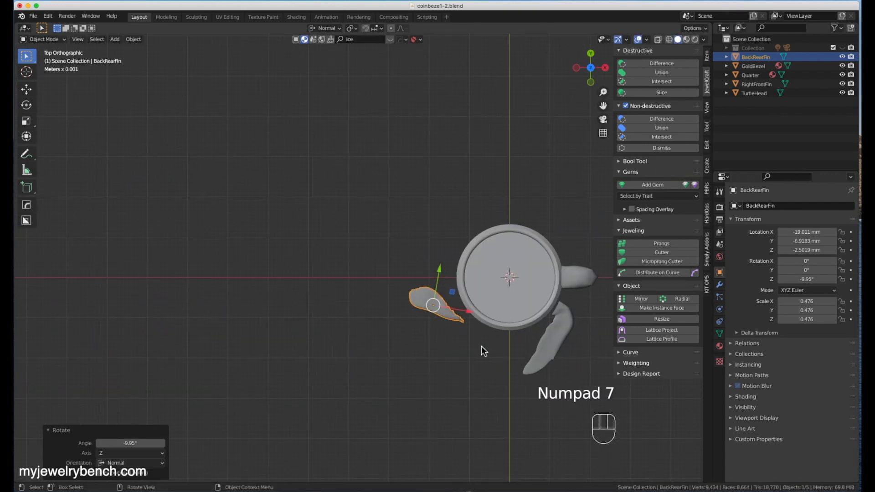
# Step: Move the rear fin about 4.69 mm in X and -2.14 mm in Y toward the bezel and rotate it 15.7° about its normal Z axis
pyautogui.press('g')
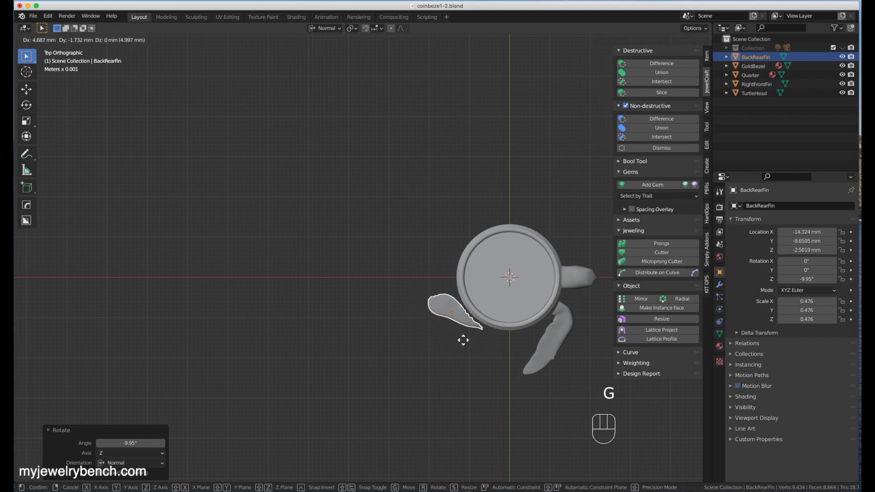
pyautogui.click(461, 345)
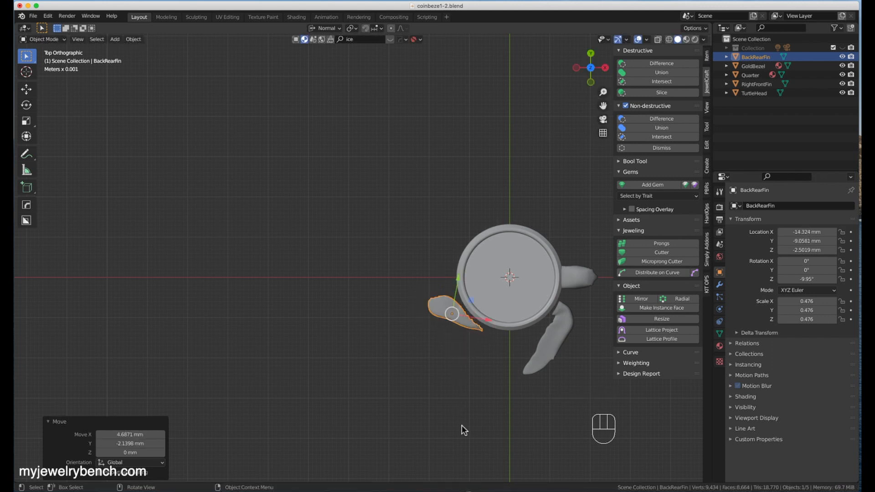
pyautogui.scroll(6, 540, 338)
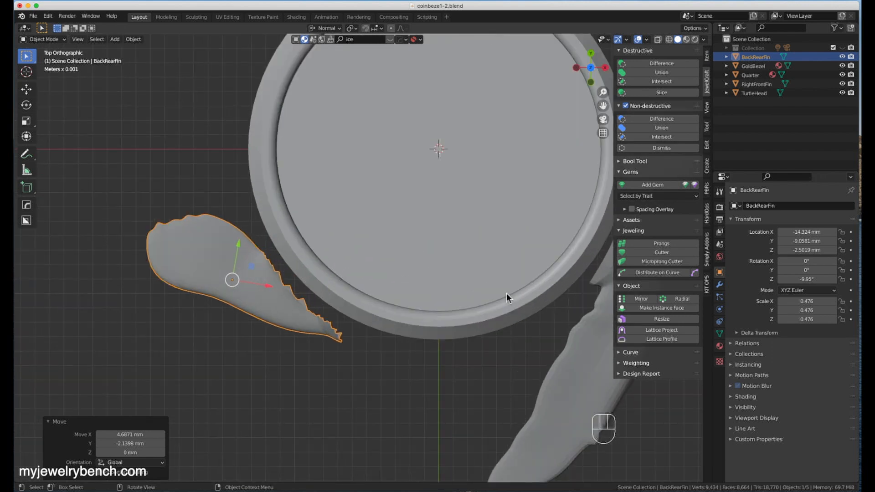
pyautogui.press('r')
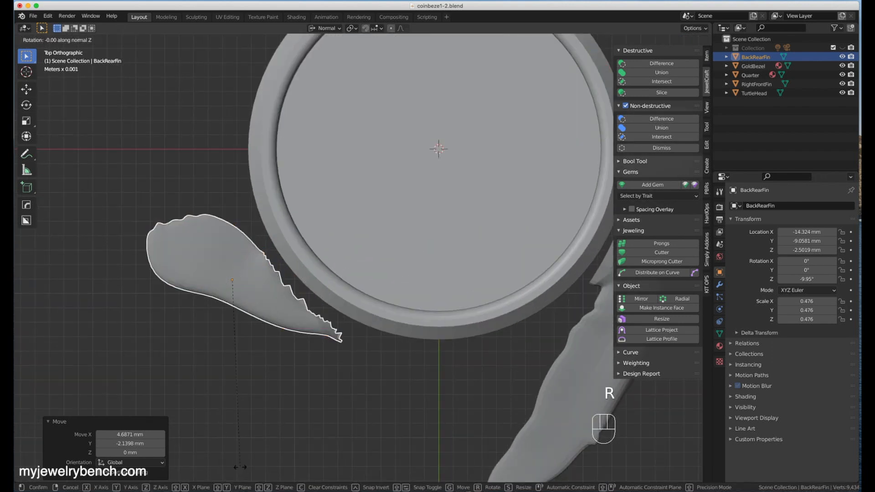
pyautogui.click(280, 428)
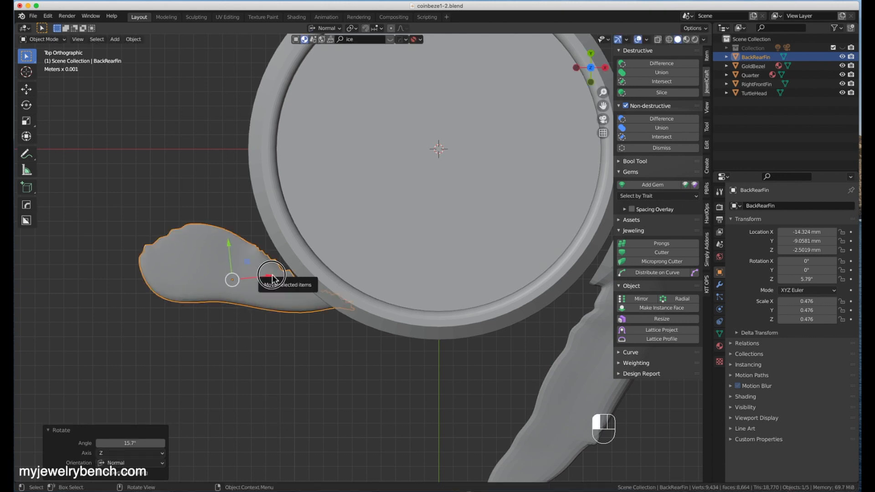
# Step: Shift the rear fin about 1.21 mm along its normal X axis into the bezel and set the transform orientation to Global
pyautogui.press('g')
pyautogui.click(293, 281)
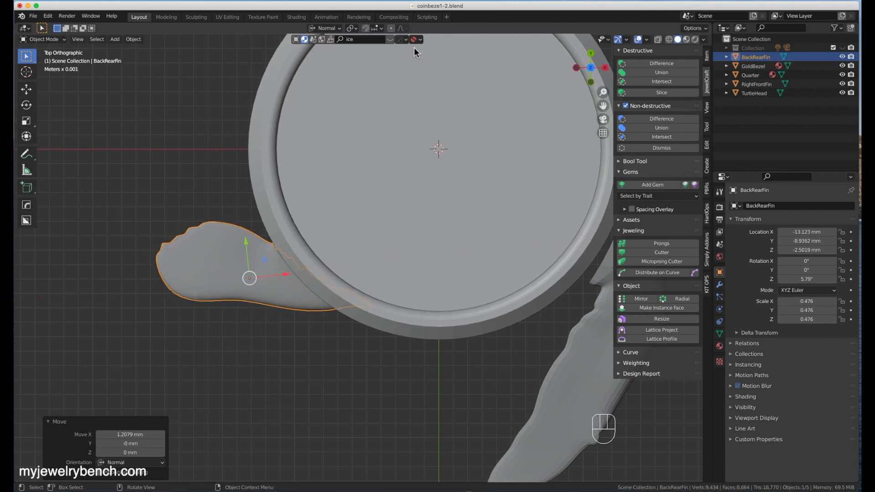
pyautogui.click(316, 28)
pyautogui.click(301, 57)
# Step: Raise the rear fin about 2.78 mm along Z to the level of the bezel
pyautogui.scroll(-1, 102, 274)
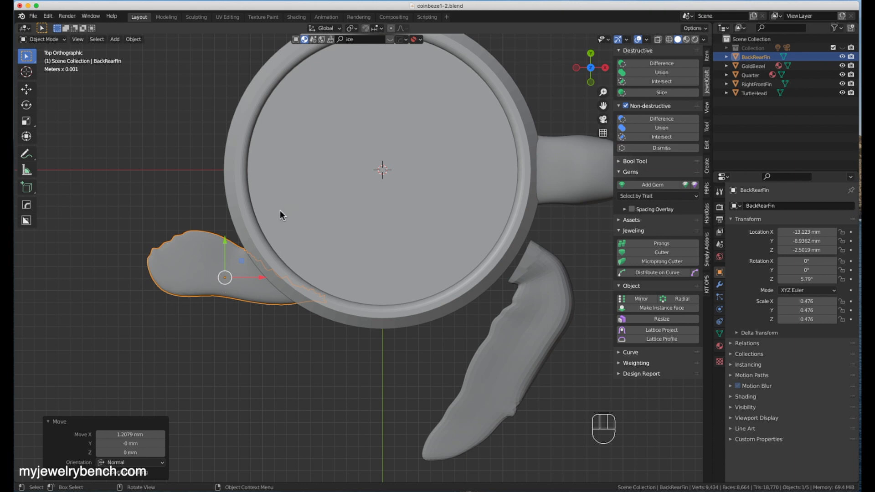
pyautogui.moveTo(272, 287); pyautogui.dragTo(326, 264, button='middle')
pyautogui.scroll(-10, 307, 383)
pyautogui.scroll(5, 324, 390)
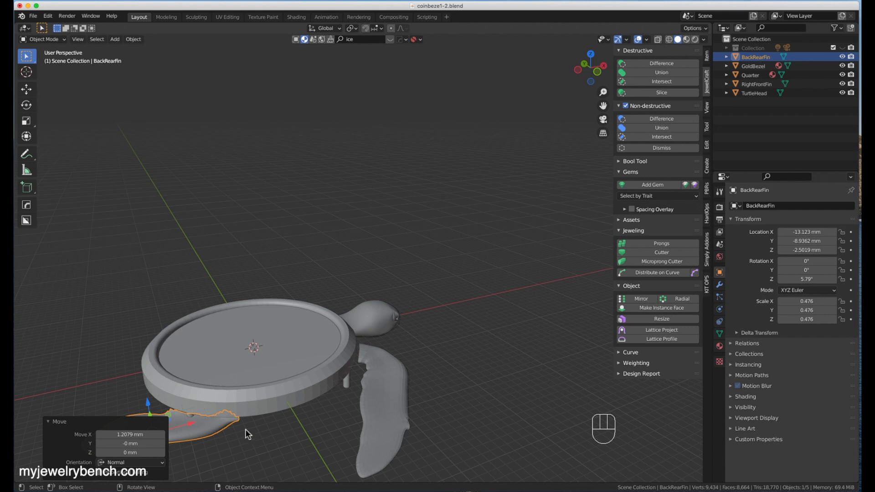
pyautogui.moveTo(228, 422); pyautogui.dragTo(166, 403, button='middle')
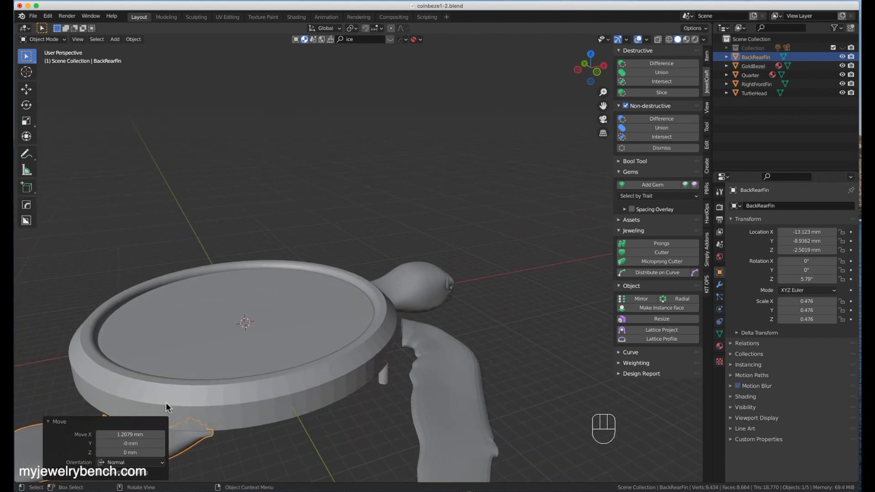
pyautogui.press('KP_1')
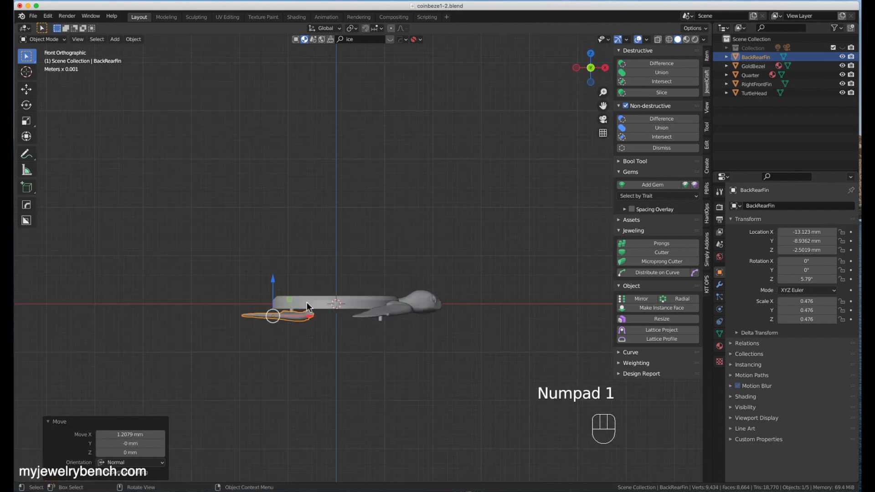
pyautogui.scroll(3, 287, 297)
pyautogui.moveTo(233, 288); pyautogui.dragTo(239, 255)
pyautogui.moveTo(261, 261); pyautogui.dragTo(332, 313, button='middle')
pyautogui.scroll(5, 296, 316)
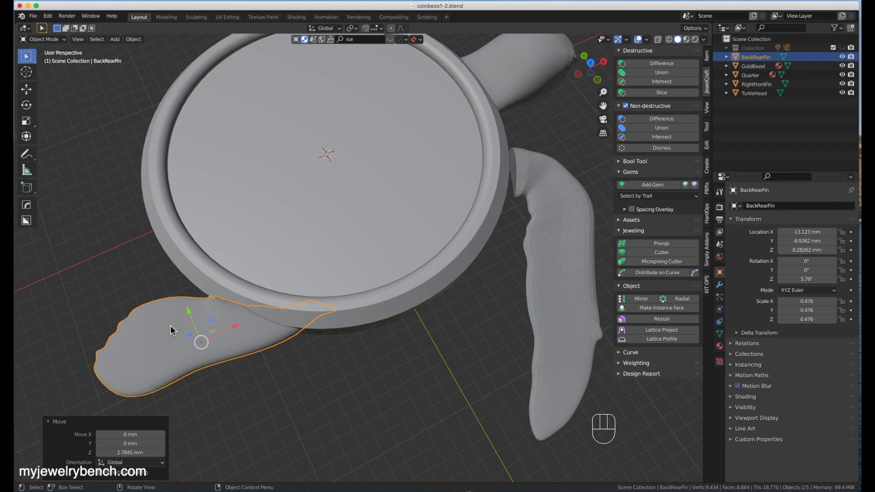
# Step: Add a mesh cylinder at the scene origin and scale it uniformly by about 6.66
pyautogui.click(314, 358)
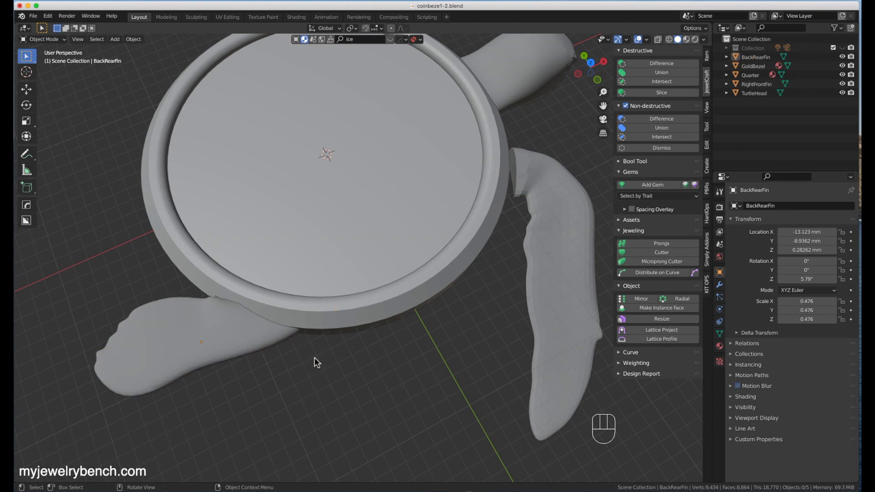
pyautogui.hotkey('shift', 'a')
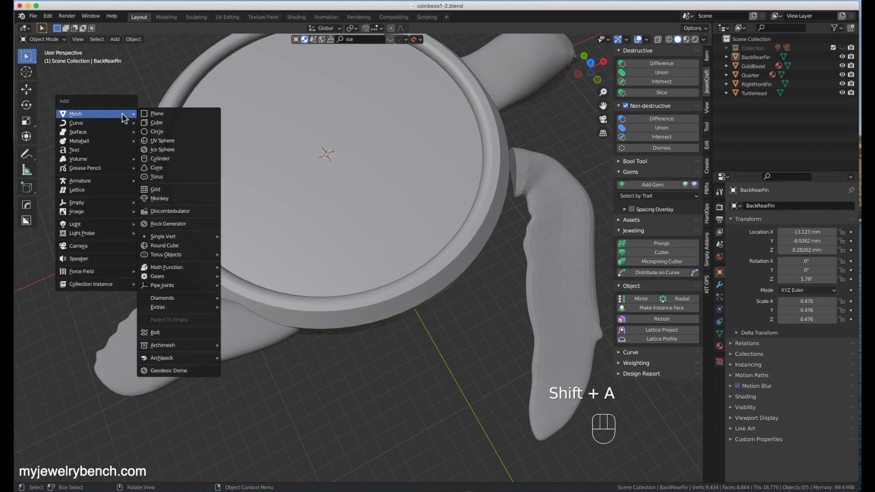
pyautogui.click(185, 161)
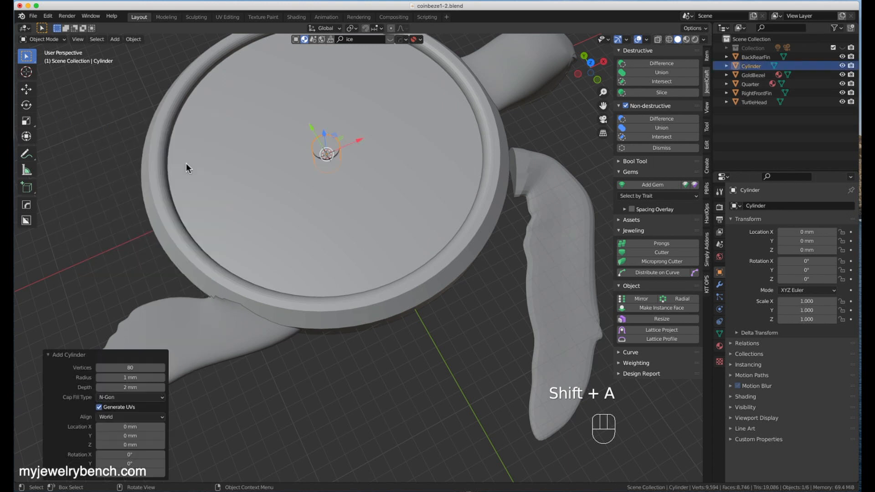
pyautogui.press('s')
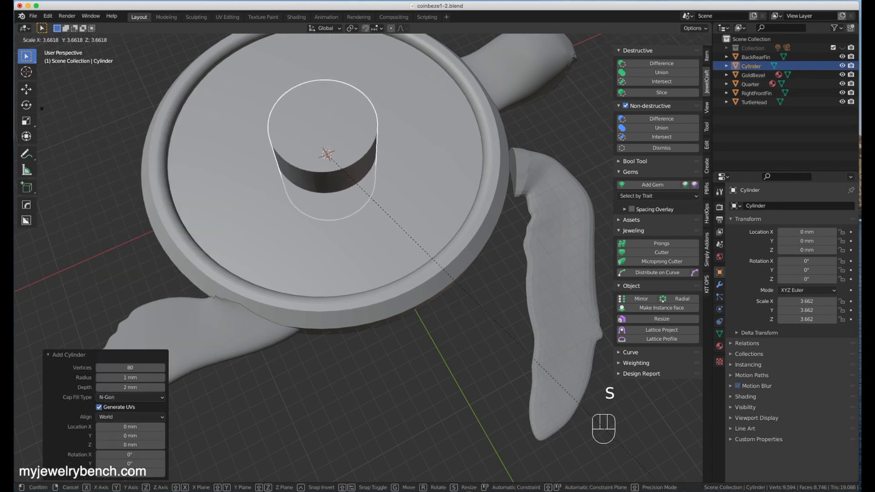
pyautogui.click(447, 279)
# Step: Scale the cylinder by about 2.02 in top view until it extends slightly past the bezel's outer edge
pyautogui.press('KP_7')
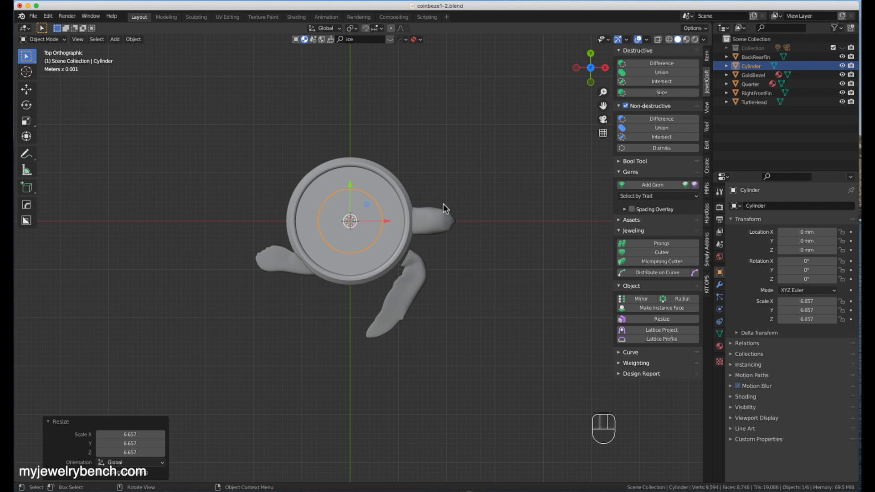
pyautogui.press('`')
pyautogui.press('`')
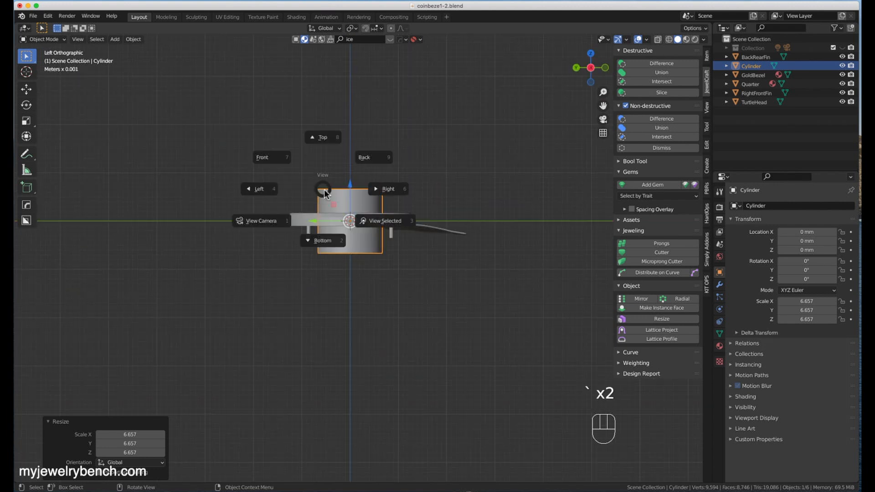
pyautogui.click(329, 140)
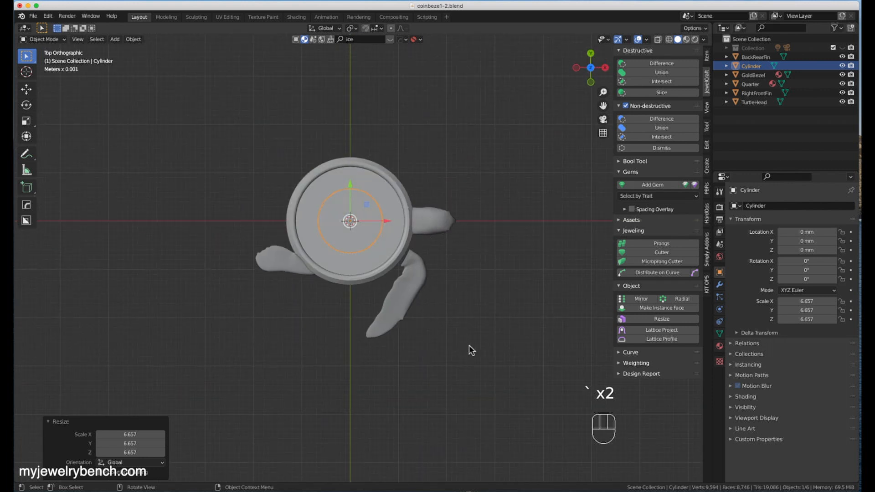
pyautogui.press('s')
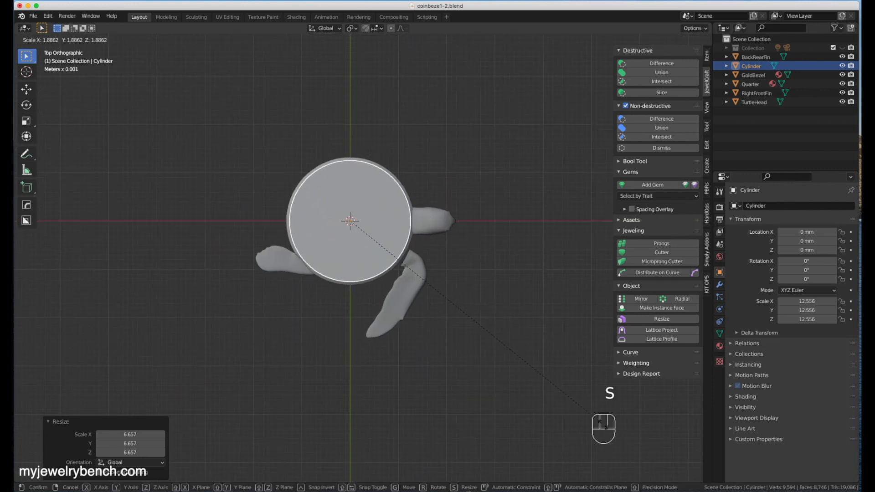
pyautogui.click(619, 444)
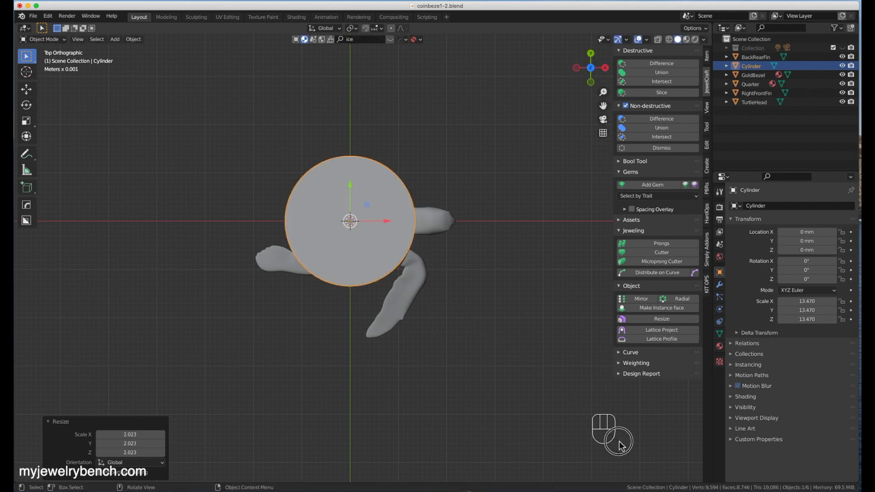
# Step: Subtract the cylinder from the rear fin with a destructive Difference boolean, keeping the fin as the active object
pyautogui.click(290, 261)
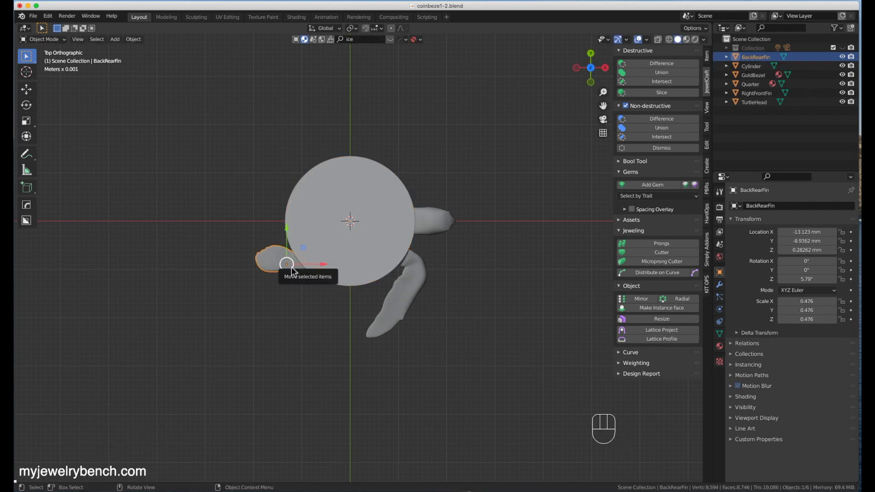
pyautogui.moveTo(313, 322); pyautogui.dragTo(400, 271, button='middle')
pyautogui.scroll(5, 56, 298)
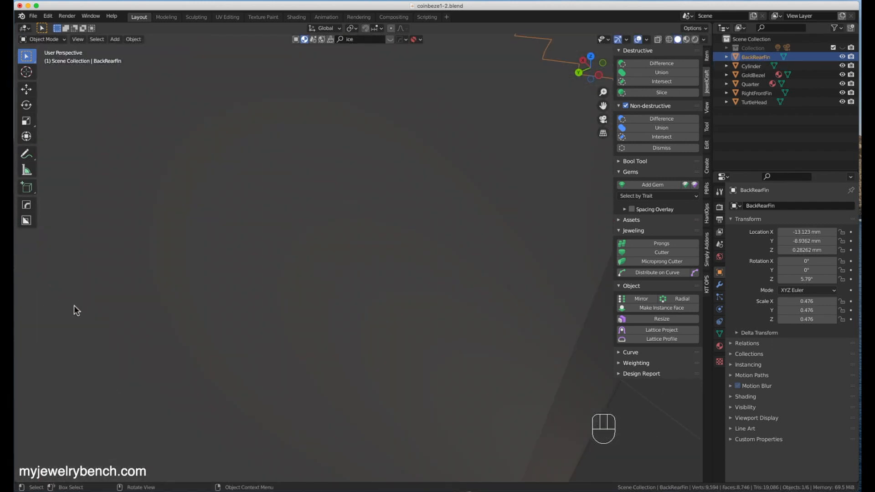
pyautogui.scroll(-5, 114, 310)
pyautogui.moveTo(171, 320); pyautogui.dragTo(29, 172, button='middle')
pyautogui.moveTo(354, 187); pyautogui.dragTo(520, 307, button='middle')
pyautogui.scroll(-5, 613, 405)
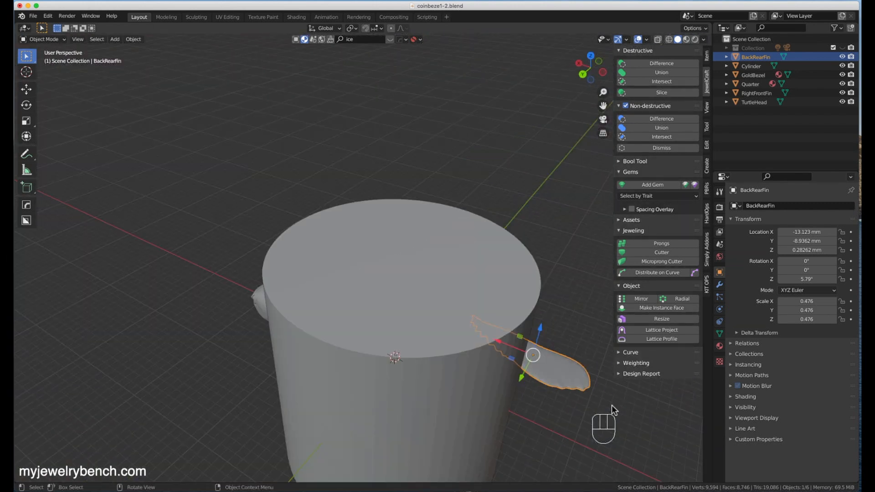
pyautogui.click(506, 238)
pyautogui.scroll(-3, 347, 223)
pyautogui.moveTo(373, 253); pyautogui.dragTo(327, 265, button='middle')
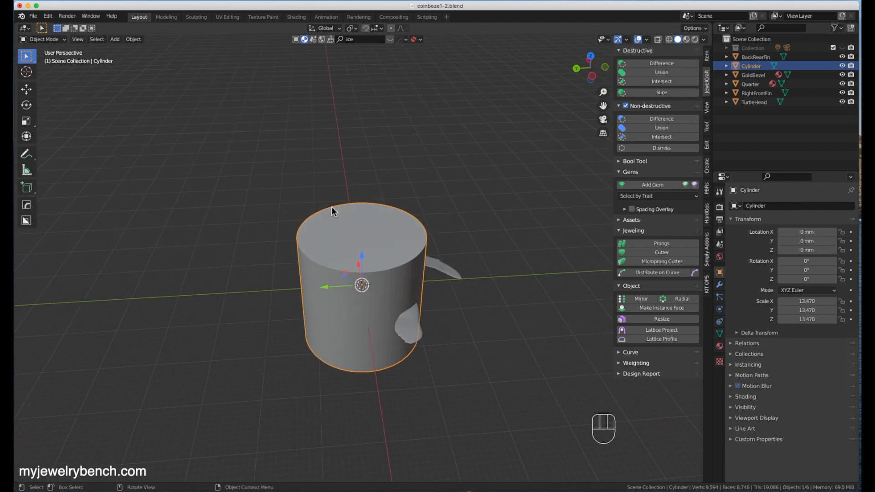
pyautogui.press('shift')
pyautogui.keyDown('shift'); pyautogui.click(414, 335); pyautogui.keyUp('shift')
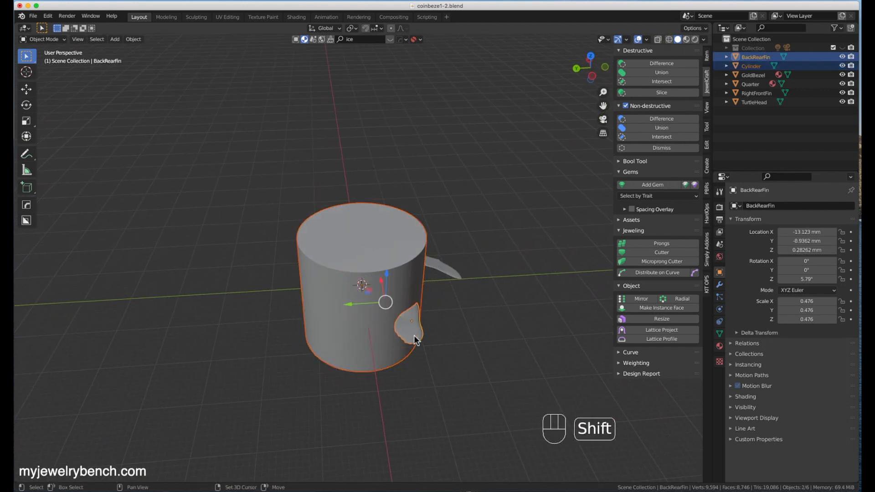
pyautogui.scroll(4, 414, 319)
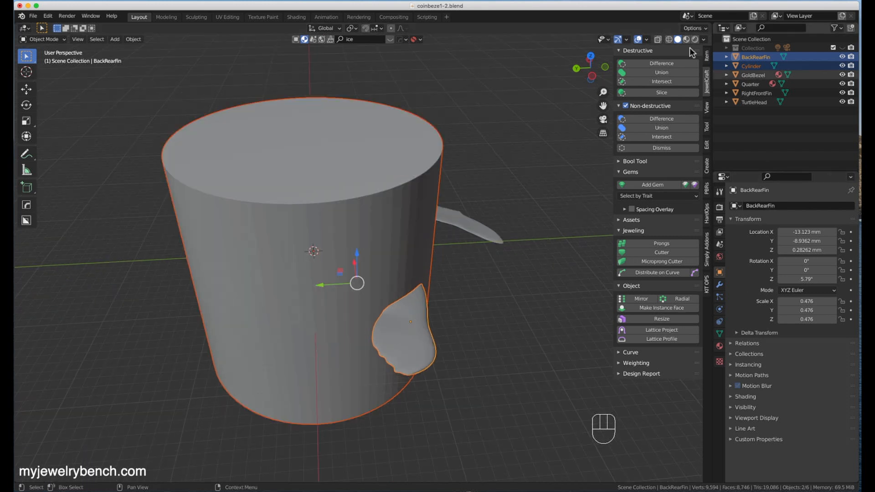
pyautogui.click(663, 64)
# Step: Move the trimmed rear fin about 0.81 mm along X into the bezel's outer wall and view it from the top
pyautogui.moveTo(402, 201); pyautogui.dragTo(359, 330, button='middle')
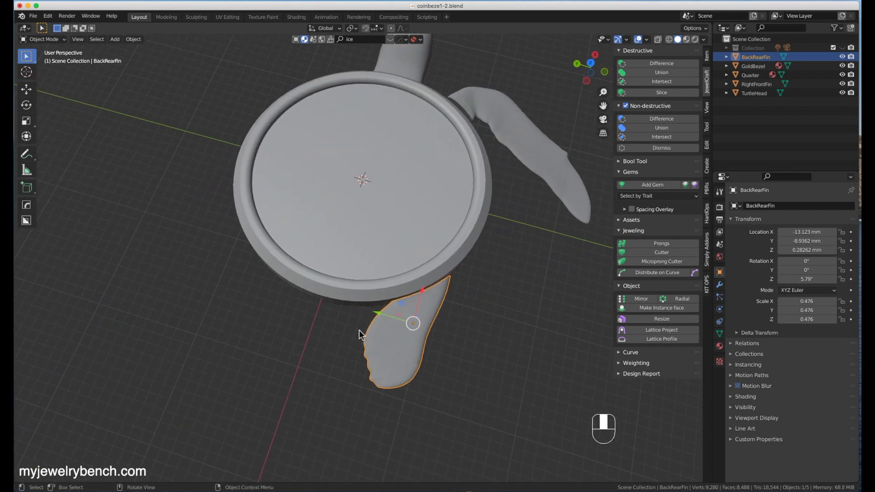
pyautogui.moveTo(423, 289); pyautogui.dragTo(428, 281)
pyautogui.press('KP_7')
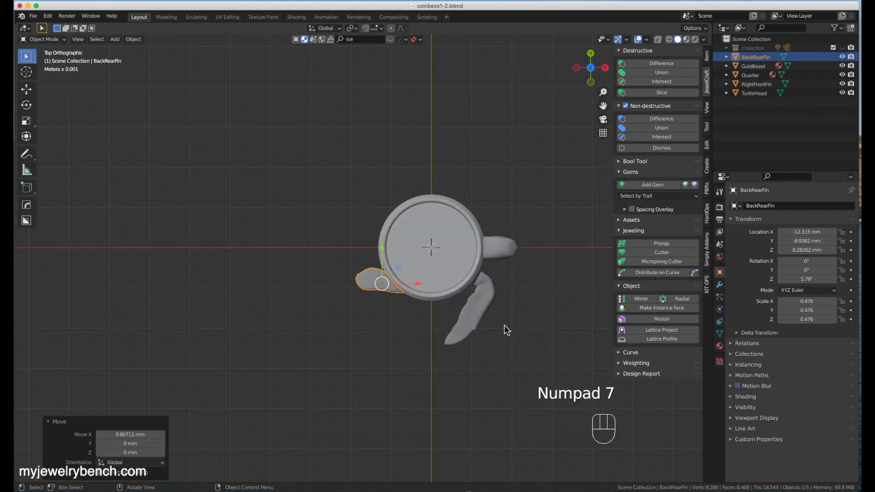
# Step: Select the right front fin and set its origin to its center of mass (volume)
pyautogui.click(489, 292)
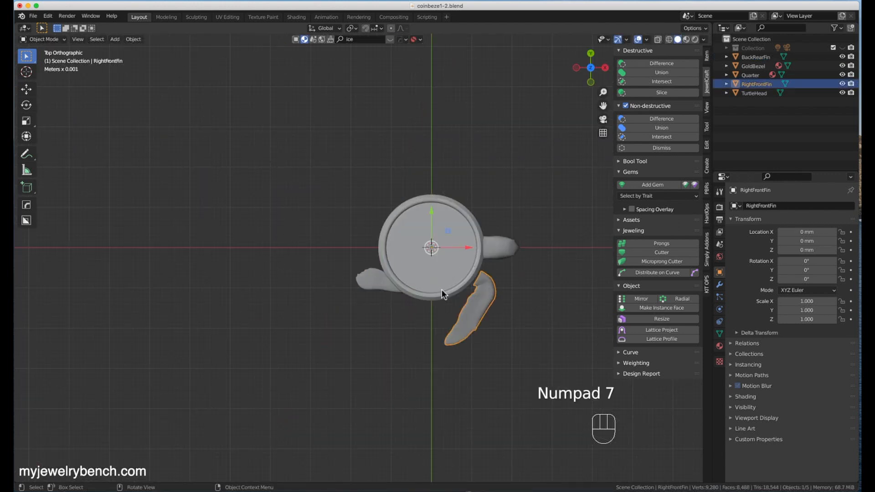
pyautogui.rightClick(471, 305)
pyautogui.moveTo(470, 302)
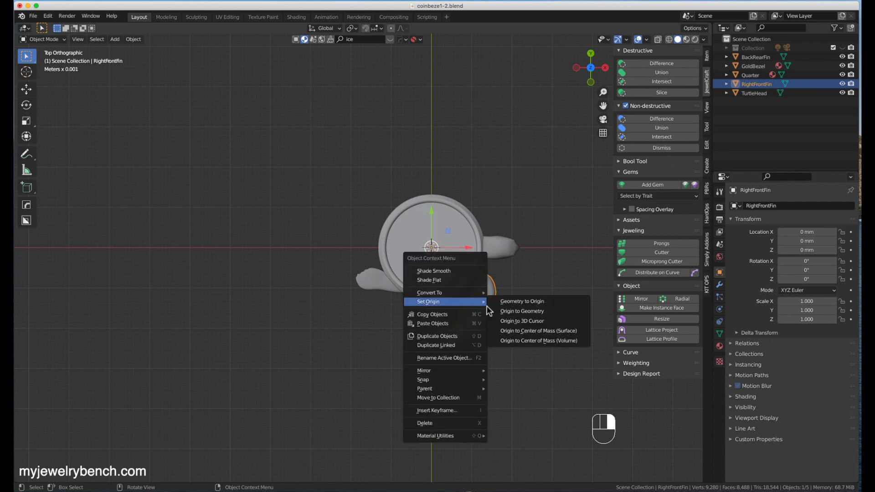
pyautogui.click(521, 341)
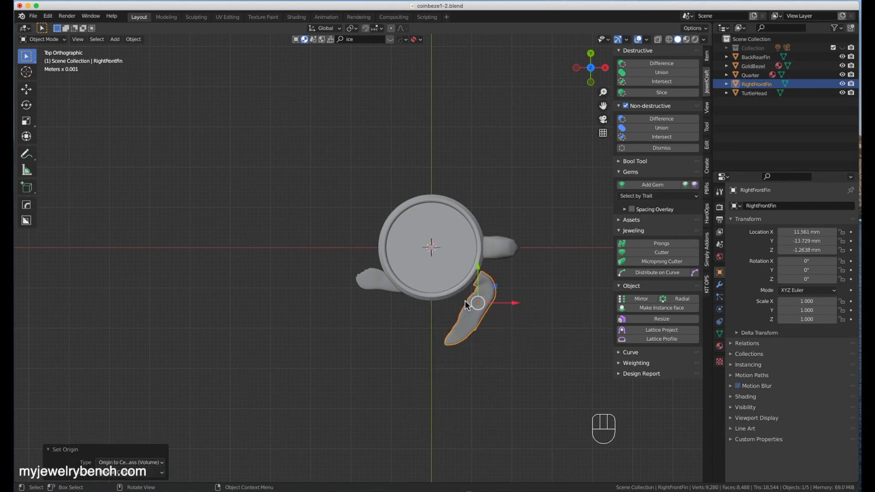
# Step: Move the right front fin about -0.82 mm in X and 0.31 mm in Y, and rotate it -8.64° about Z
pyautogui.press('g')
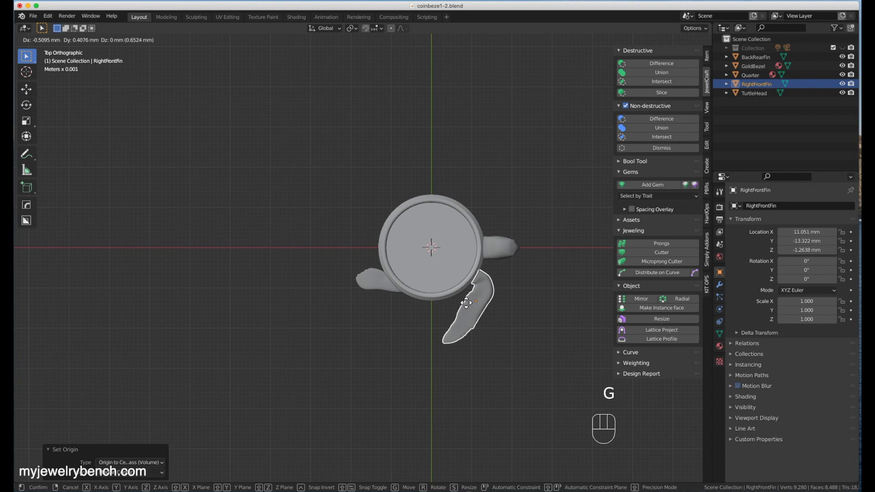
pyautogui.click(464, 304)
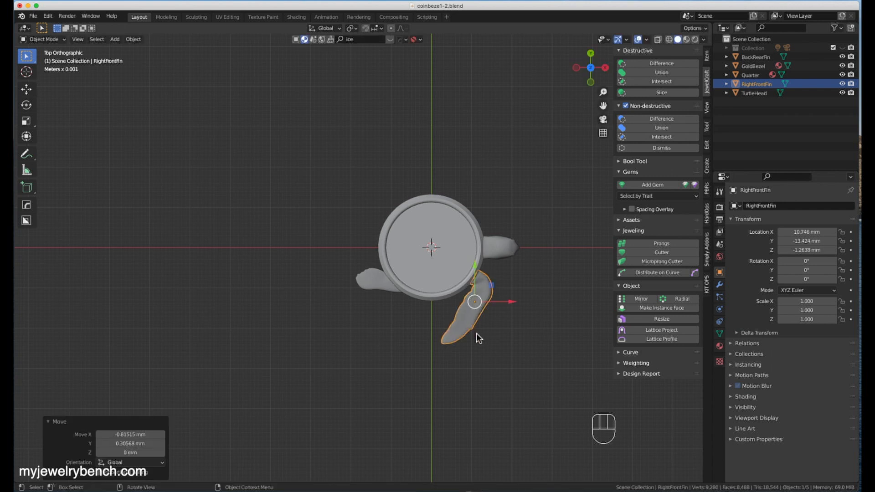
pyautogui.press('r')
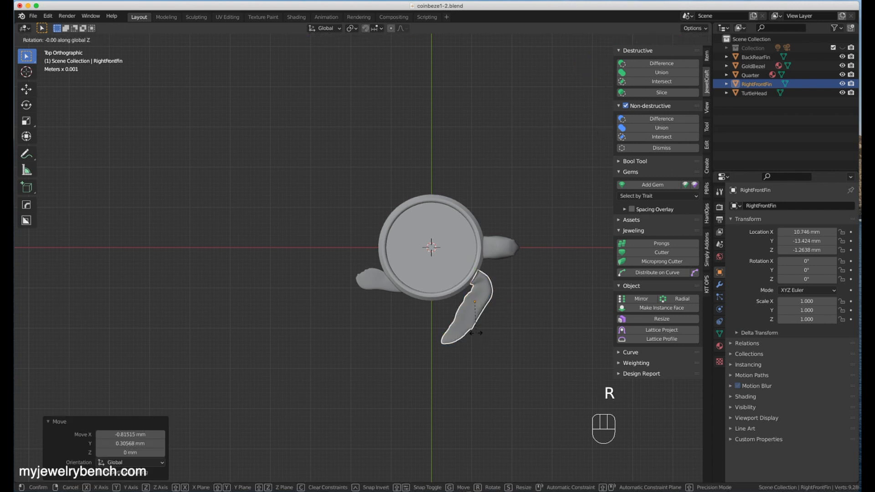
pyautogui.click(473, 335)
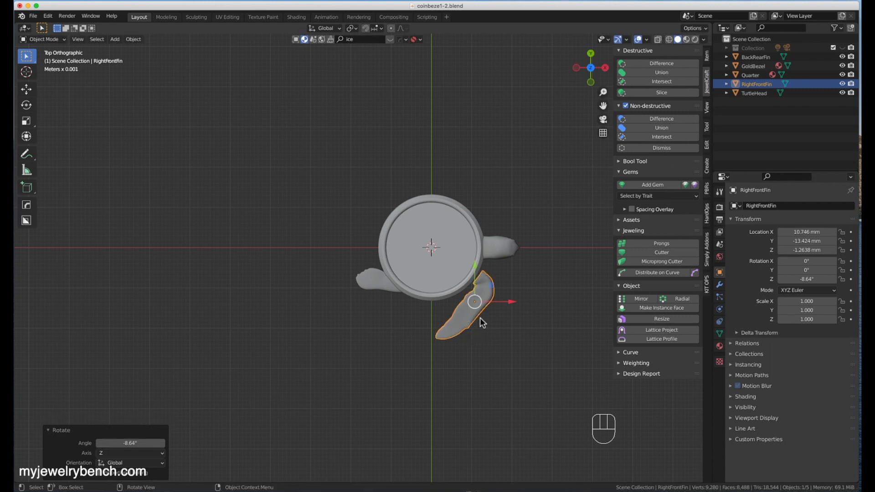
# Step: Move the right front fin about -1.73 mm in X and -0.51 mm in Y into the bezel's wall, keeping it selected
pyautogui.press('g')
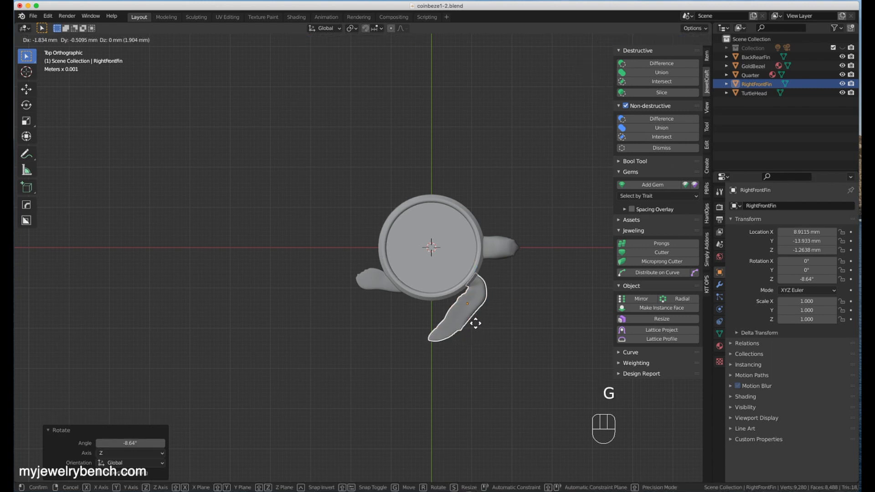
pyautogui.click(475, 323)
pyautogui.moveTo(407, 350); pyautogui.dragTo(467, 323, button='middle')
pyautogui.scroll(3, 366, 292)
pyautogui.scroll(-5, 365, 290)
pyautogui.moveTo(361, 327); pyautogui.dragTo(526, 306, button='middle')
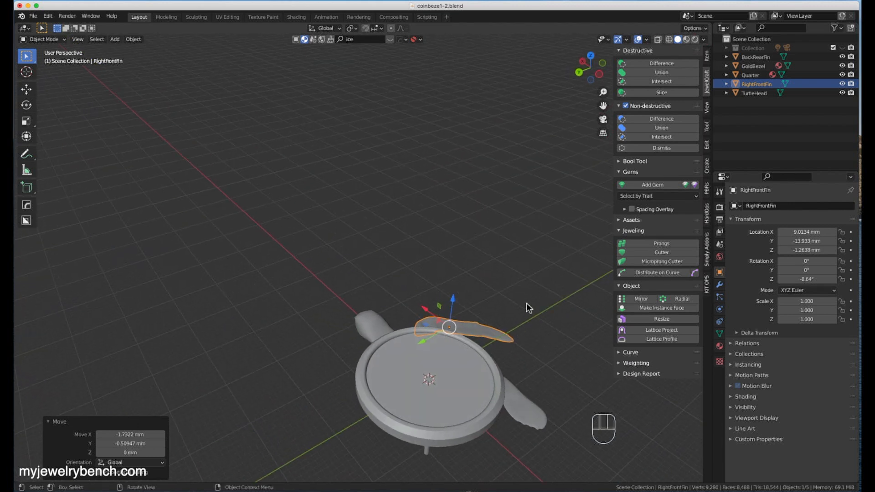
pyautogui.click(528, 410)
pyautogui.click(487, 331)
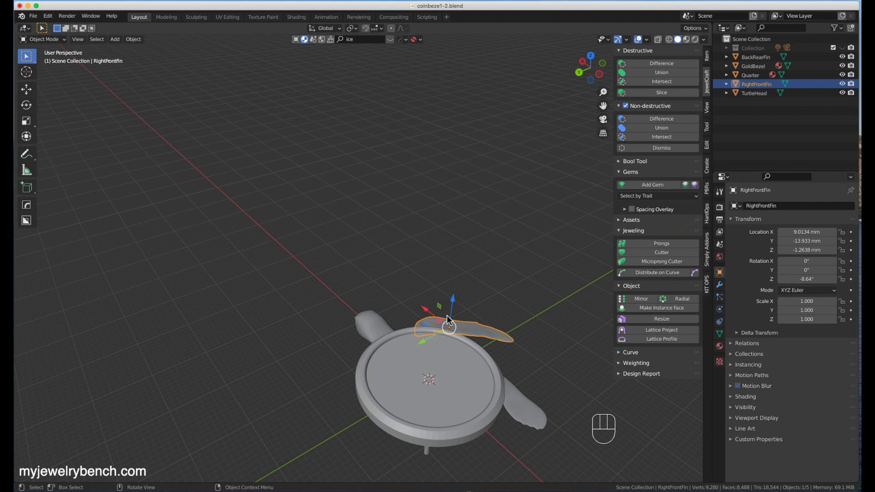
# Step: Inspect the right front fin's fit against the bezel from several angles, ending with a near-top close-up
pyautogui.moveTo(444, 278); pyautogui.dragTo(370, 275, button='middle')
pyautogui.scroll(-2, 371, 271)
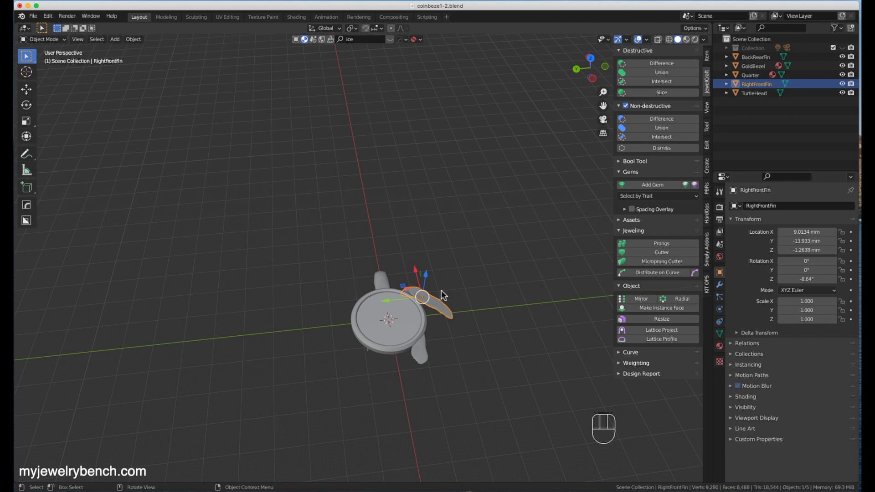
pyautogui.moveTo(451, 271); pyautogui.dragTo(454, 289, button='middle')
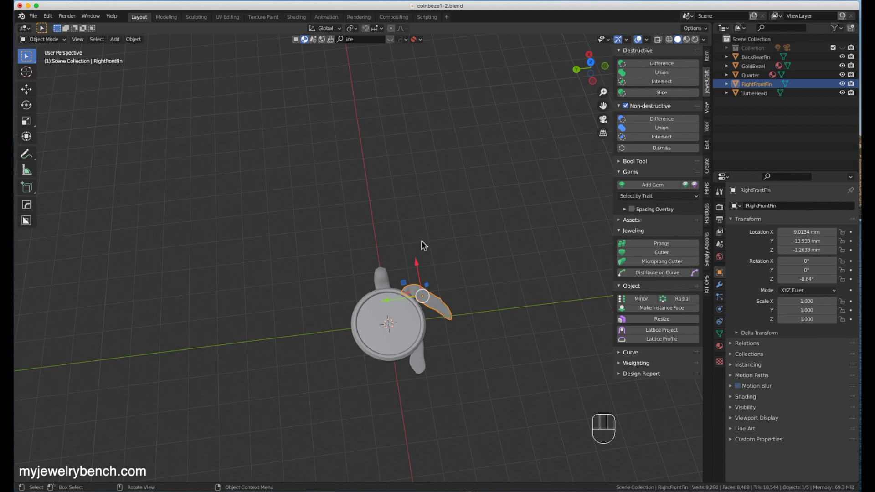
pyautogui.scroll(-2, 363, 258)
pyautogui.scroll(4, 404, 276)
pyautogui.scroll(2, 404, 277)
pyautogui.moveTo(393, 316); pyautogui.dragTo(389, 339, button='middle')
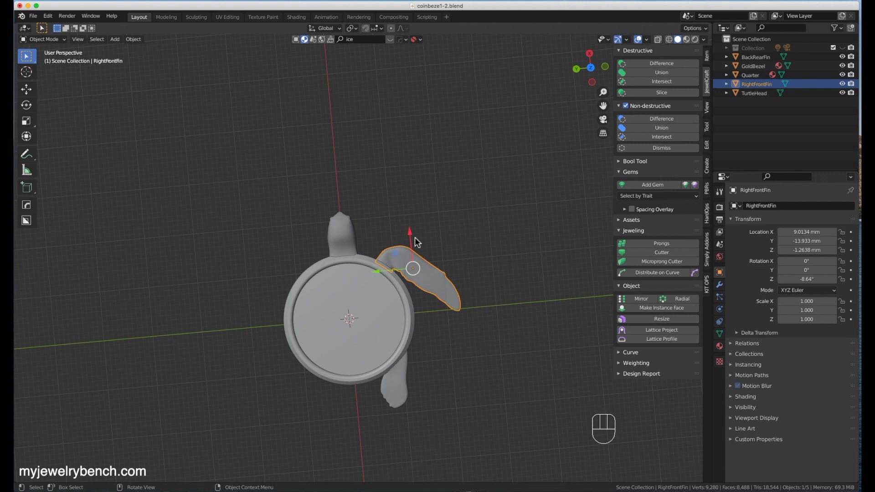
# Step: Snap the right front fin to the 3D cursor at the bezel's center and view it from the top
pyautogui.rightClick(428, 285)
pyautogui.moveTo(428, 283)
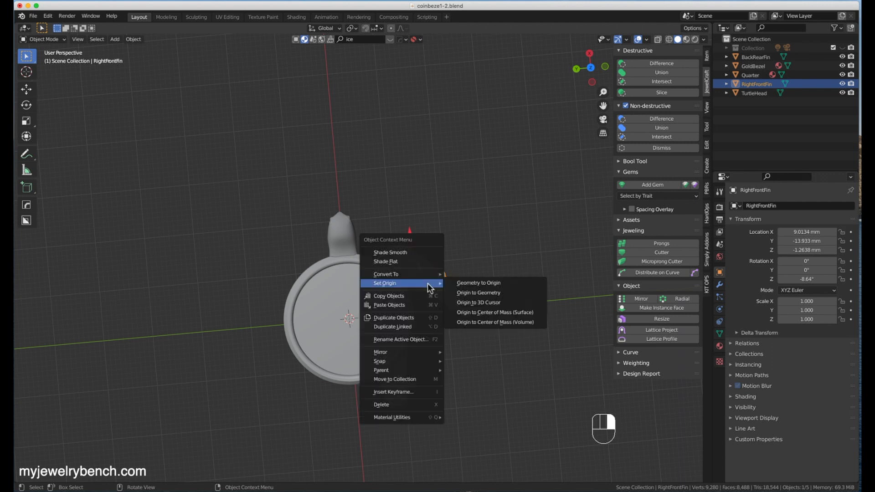
pyautogui.click(473, 178)
pyautogui.click(419, 287)
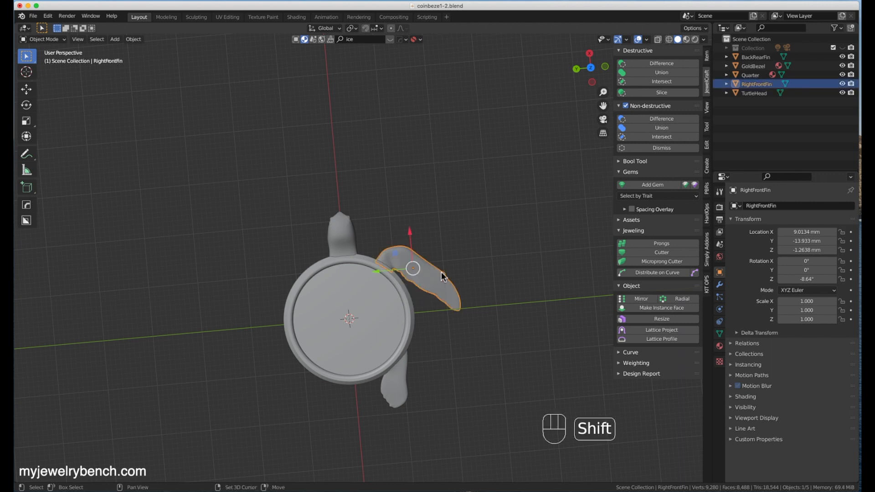
pyautogui.hotkey('shift', 's')
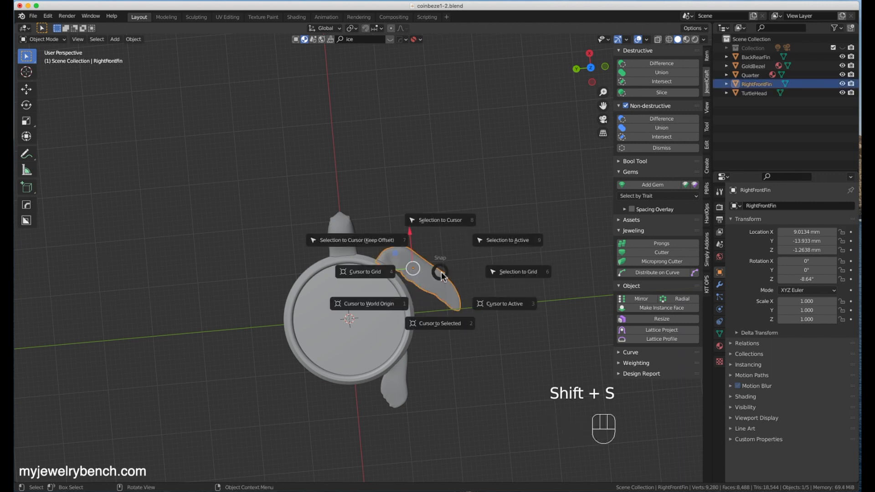
pyautogui.click(441, 220)
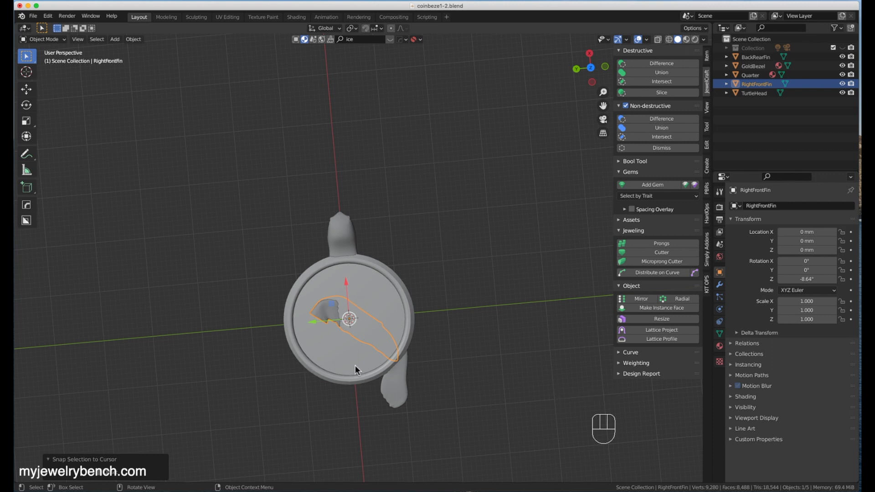
pyautogui.press('KP_7')
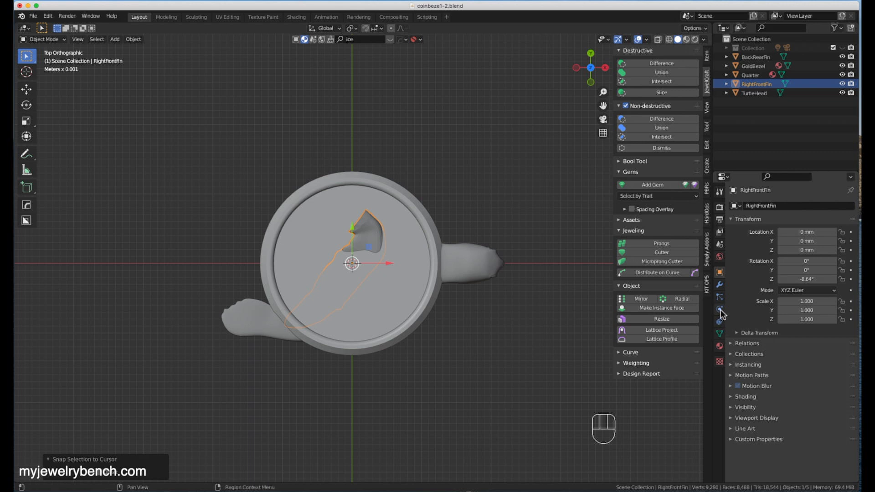
# Step: Add a Mirror modifier to the right front fin and set it to mirror on the Y axis only
pyautogui.click(719, 286)
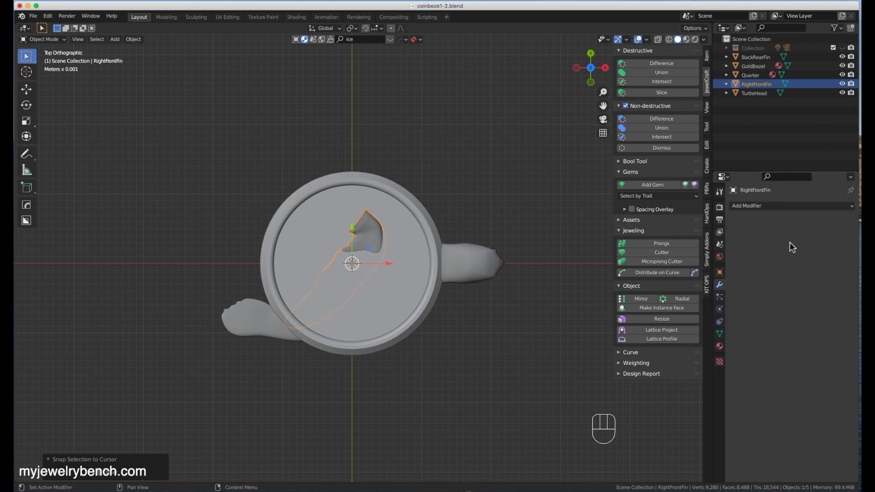
pyautogui.click(751, 206)
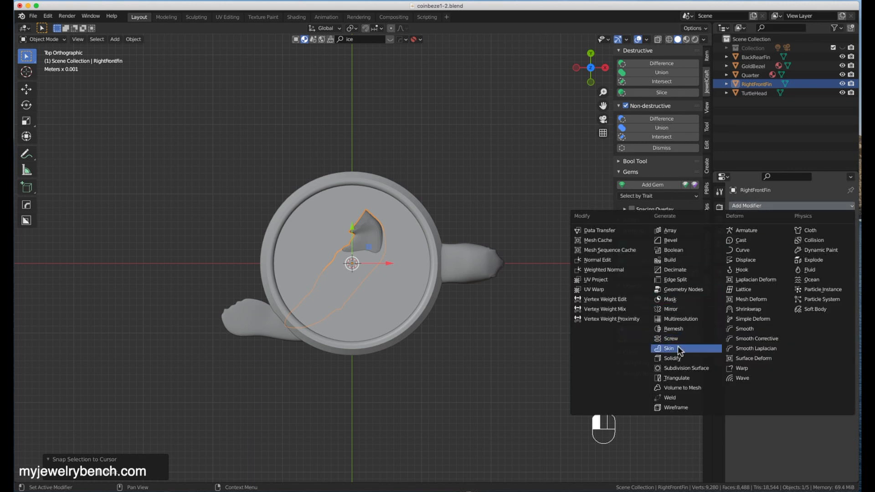
pyautogui.click(679, 310)
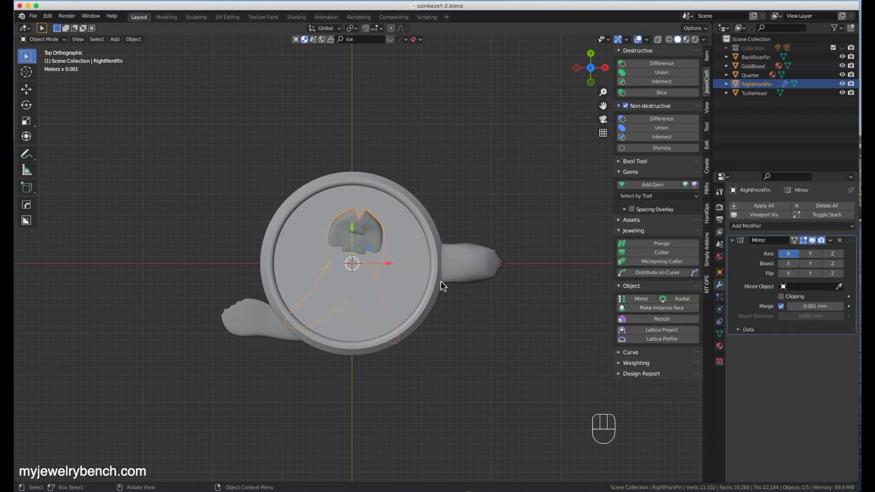
pyautogui.click(810, 255)
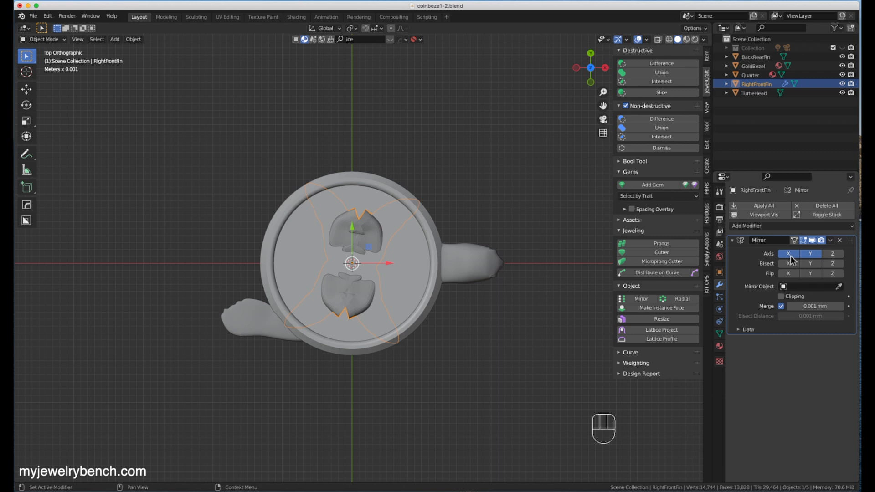
pyautogui.click(791, 256)
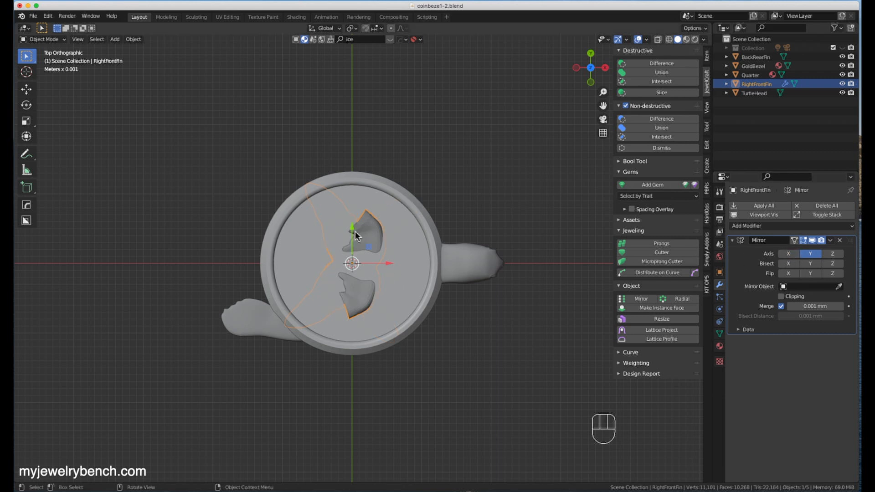
# Step: Move the fin's entire mesh in Edit Mode about -13.09 mm in Y and 9.02 mm in X to the bezel's edge
pyautogui.moveTo(355, 236)
pyautogui.mouseDown()
pyautogui.moveTo(366, 201)
pyautogui.moveTo(357, 248)
pyautogui.moveTo(361, 201)
pyautogui.moveTo(358, 230)
pyautogui.mouseUp()
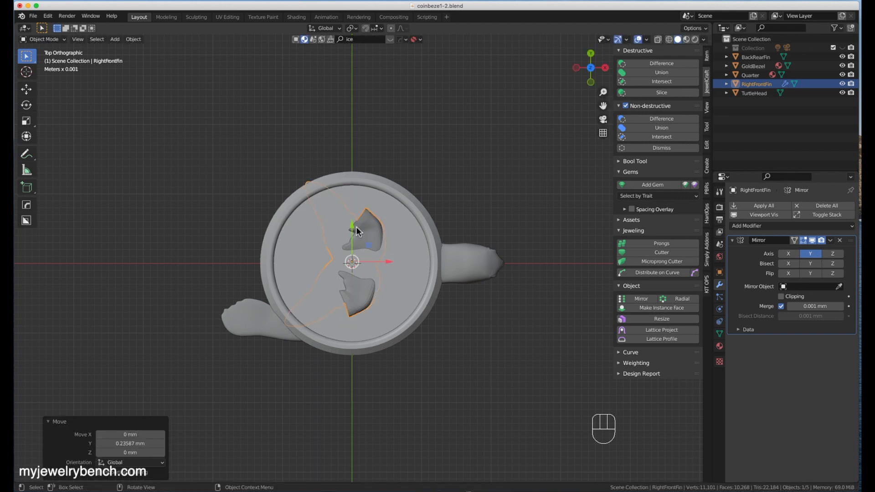
pyautogui.press('super+z')
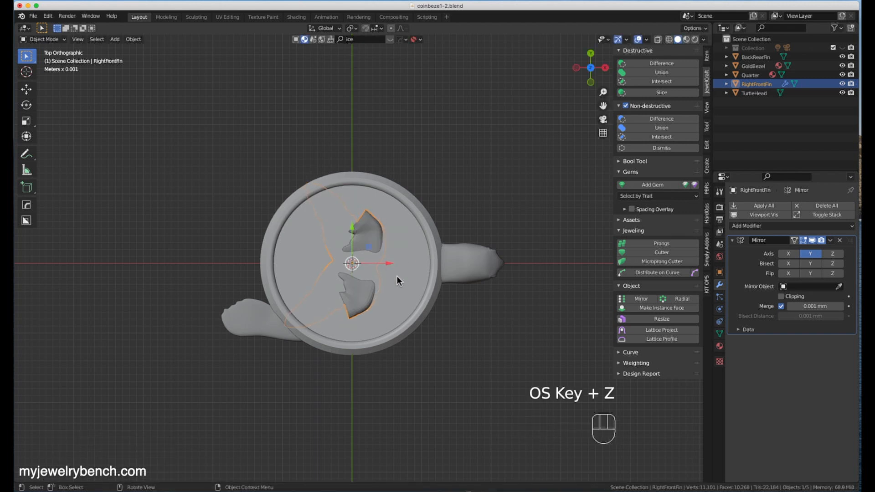
pyautogui.press('Tab')
pyautogui.press('a')
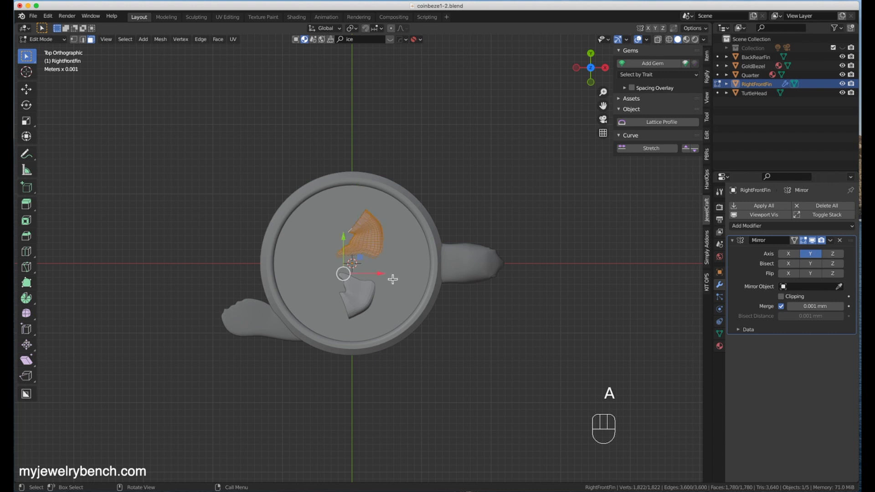
pyautogui.moveTo(343, 242); pyautogui.dragTo(350, 325)
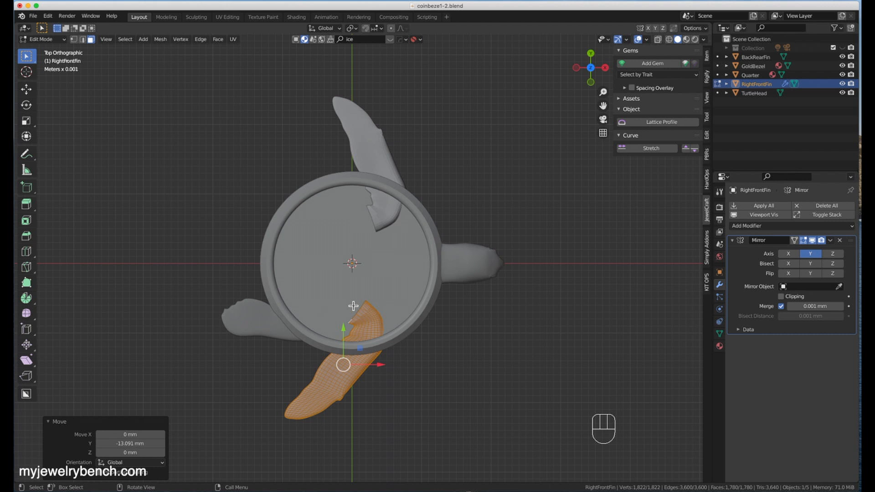
pyautogui.moveTo(384, 372); pyautogui.dragTo(444, 386)
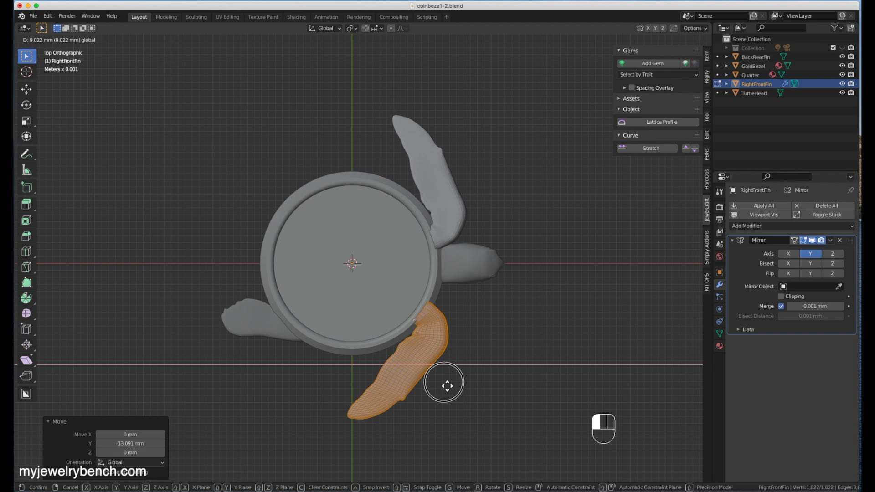
pyautogui.moveTo(444, 386); pyautogui.dragTo(444, 386)
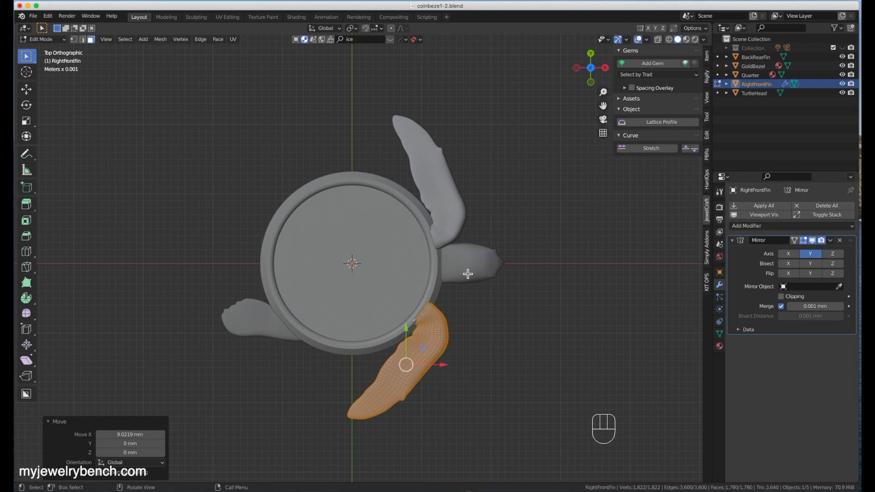
# Step: Undo the fin's mesh moves, Mirror modifier and snap to the 3D cursor, and return to the top view
pyautogui.press('super+z')
pyautogui.press('super+z')
pyautogui.press('super+z')
pyautogui.press('super+z')
pyautogui.press('super+z')
pyautogui.press('super+z')
pyautogui.press('super+z')
pyautogui.press('super+z')
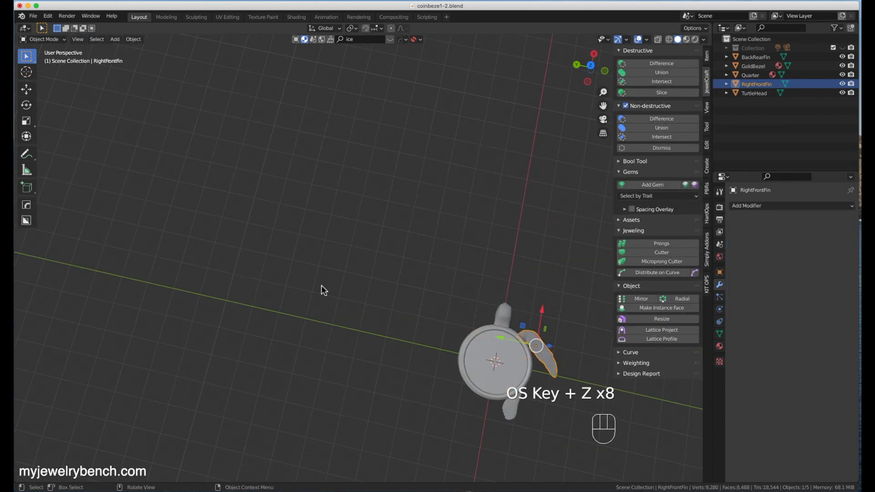
pyautogui.press('KP_7')
pyautogui.scroll(5, 591, 315)
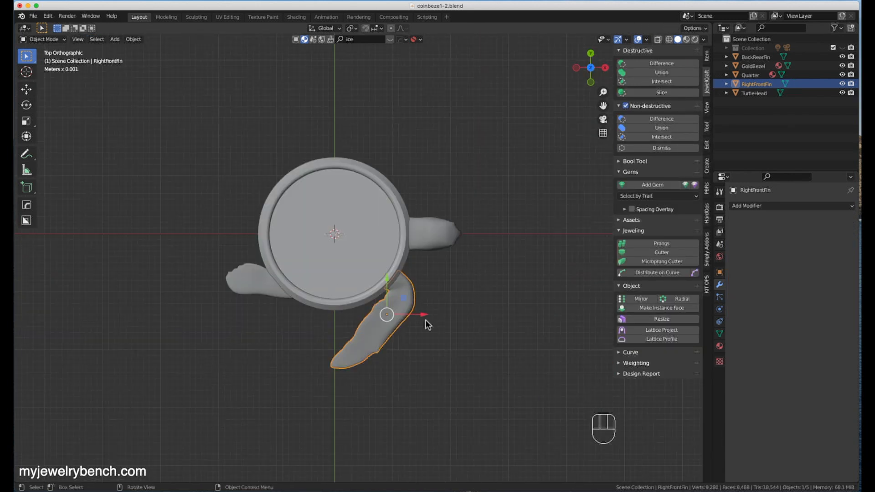
pyautogui.rightClick(398, 292)
pyautogui.rightClick(388, 313)
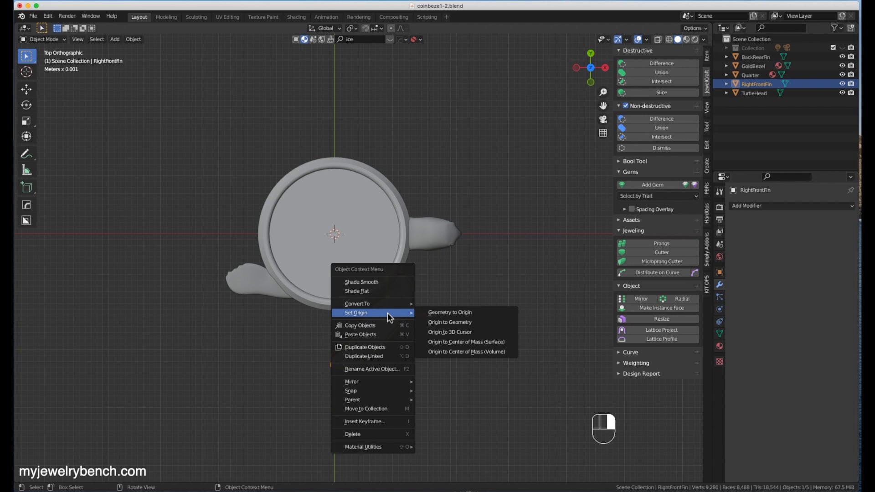
pyautogui.press('Escape')
pyautogui.hotkey('shift', 's')
pyautogui.click(333, 352)
pyautogui.press('super+z')
pyautogui.press('super+z')
pyautogui.press('super+z')
pyautogui.press('super+z')
pyautogui.press('super+z')
pyautogui.press('super+z')
pyautogui.press('super+z')
pyautogui.press('super+z')
pyautogui.press('super+z')
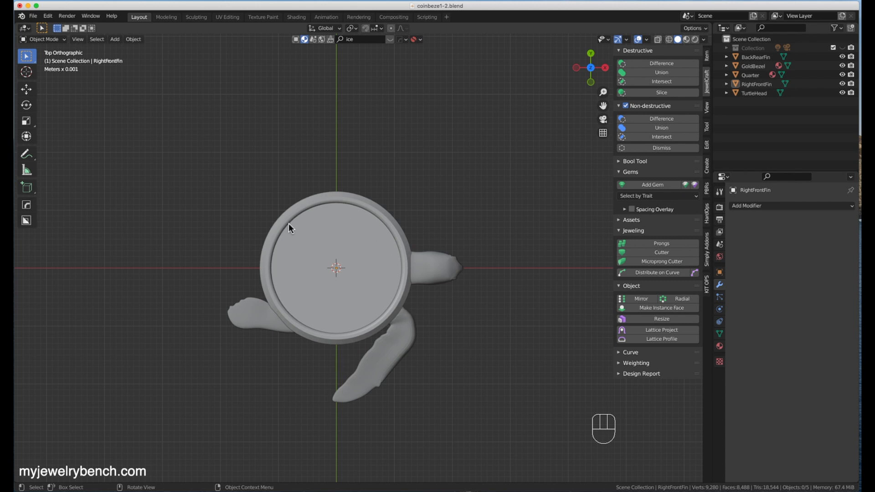
# Step: Select the right front fin and set its origin to its center of mass (volume)
pyautogui.click(400, 338)
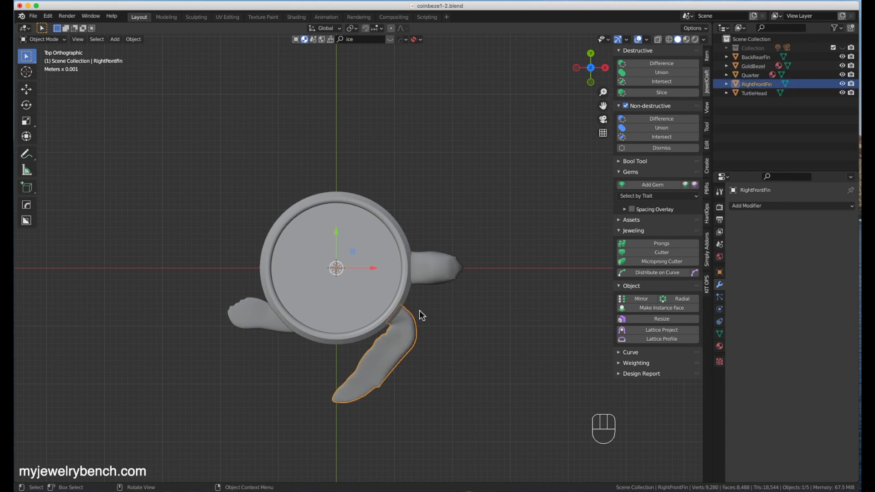
pyautogui.rightClick(404, 330)
pyautogui.moveTo(394, 331)
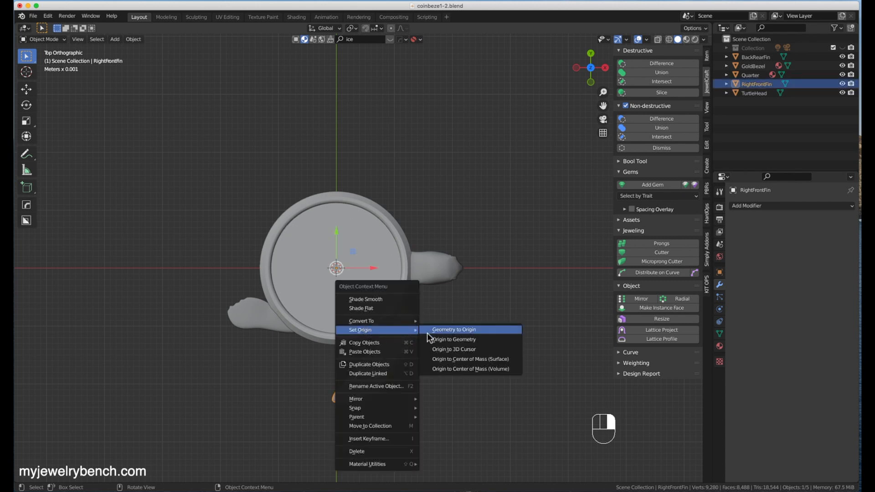
pyautogui.click(467, 368)
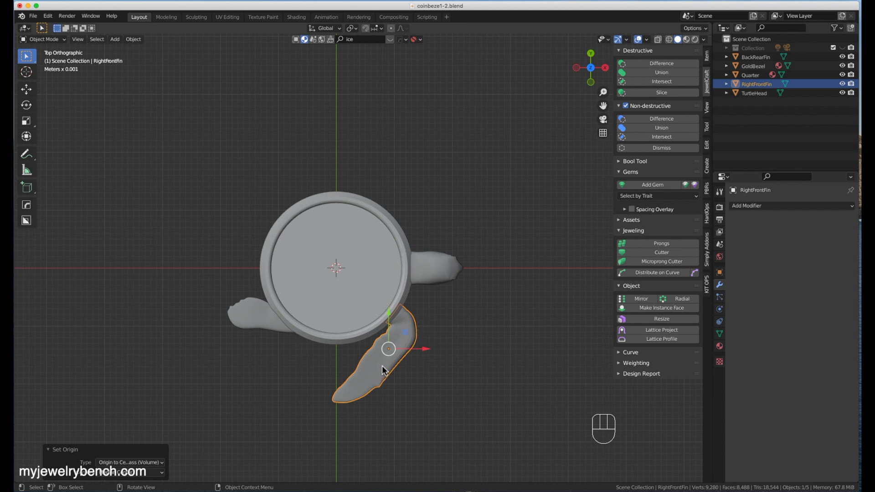
# Step: Apply Rotation & Scale to the right front fin, and do the same for the rear fin
pyautogui.hotkey('ctrl', 'a')
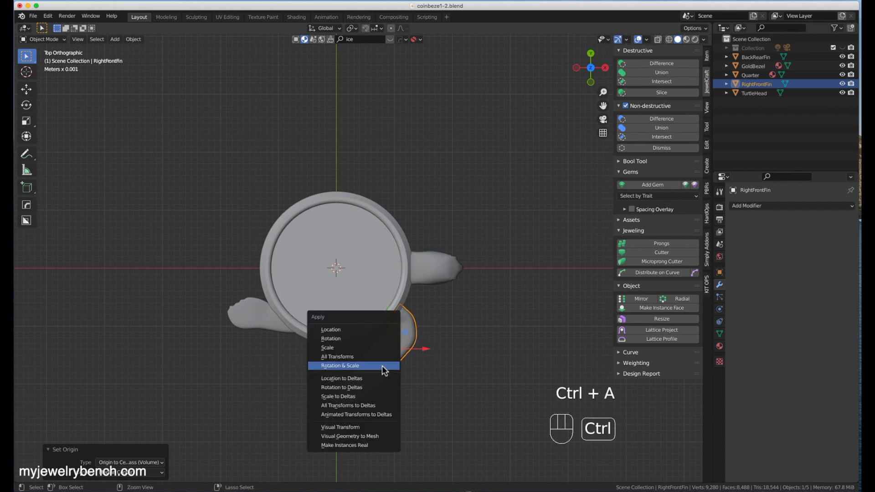
pyautogui.click(344, 365)
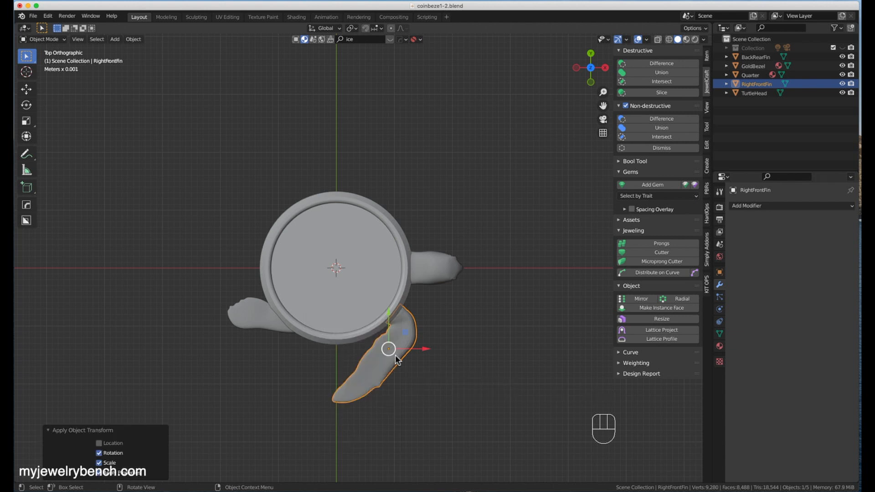
pyautogui.click(254, 315)
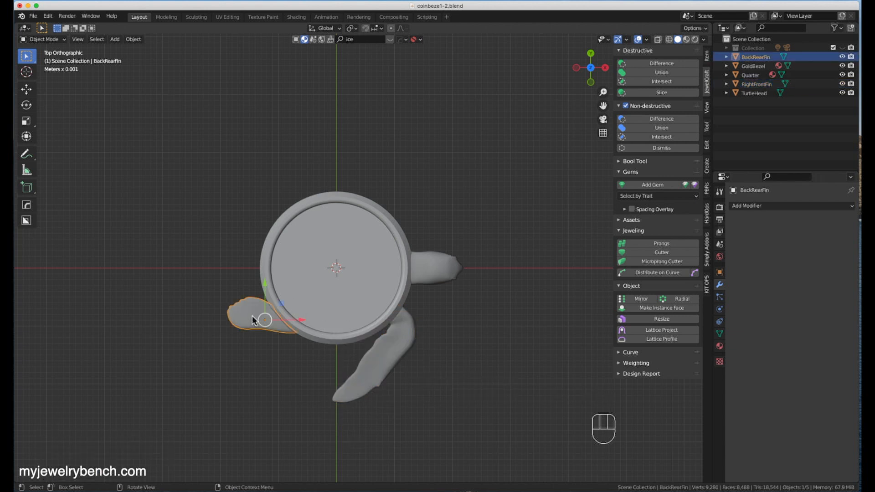
pyautogui.hotkey('ctrl', 'a')
pyautogui.click(254, 315)
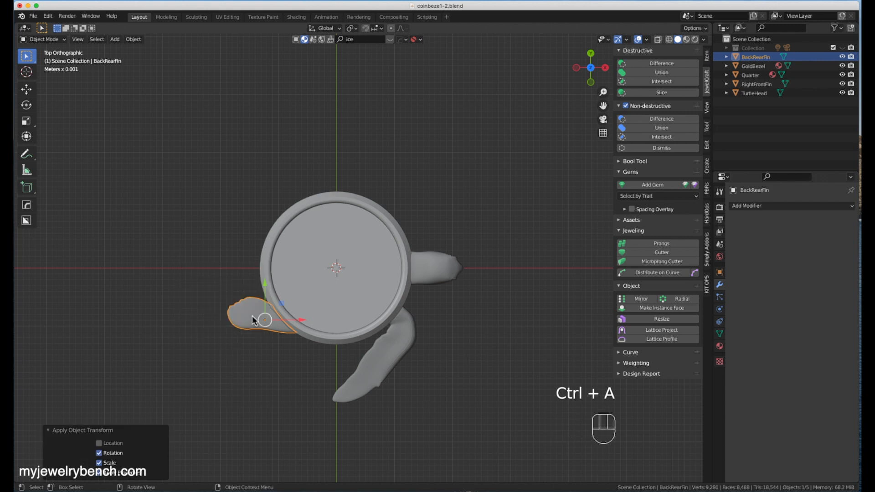
# Step: Select the right front fin and set its origin to the 3D cursor at the bezel's center
pyautogui.click(404, 332)
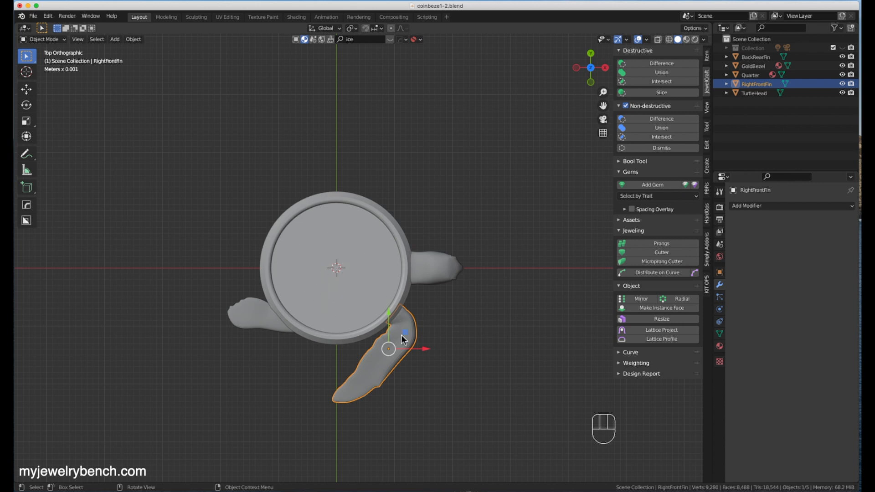
pyautogui.rightClick(368, 383)
pyautogui.moveTo(329, 348)
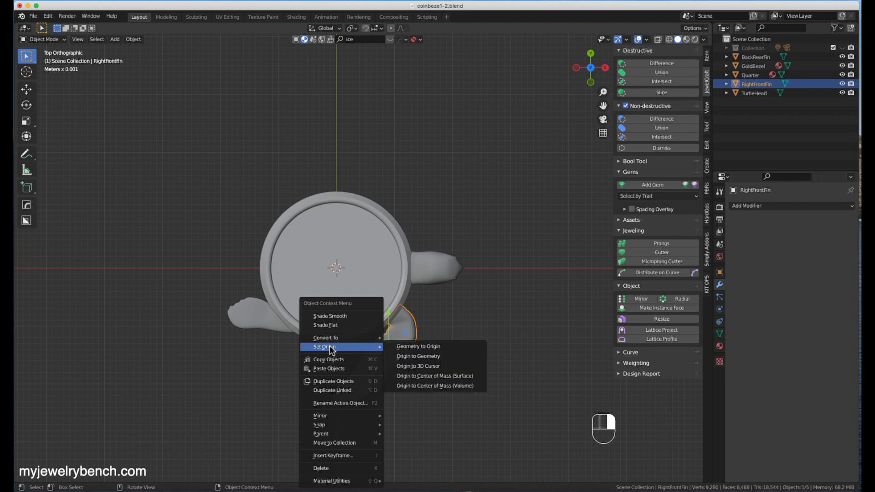
pyautogui.click(435, 367)
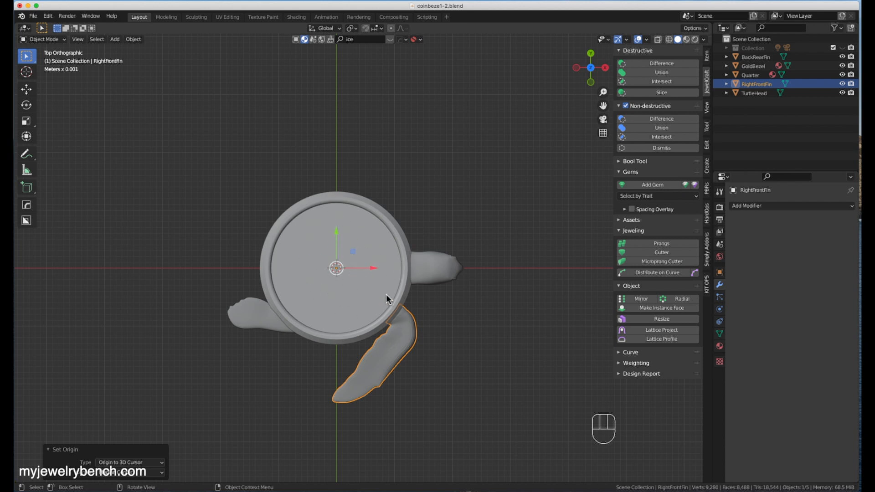
pyautogui.press('r')
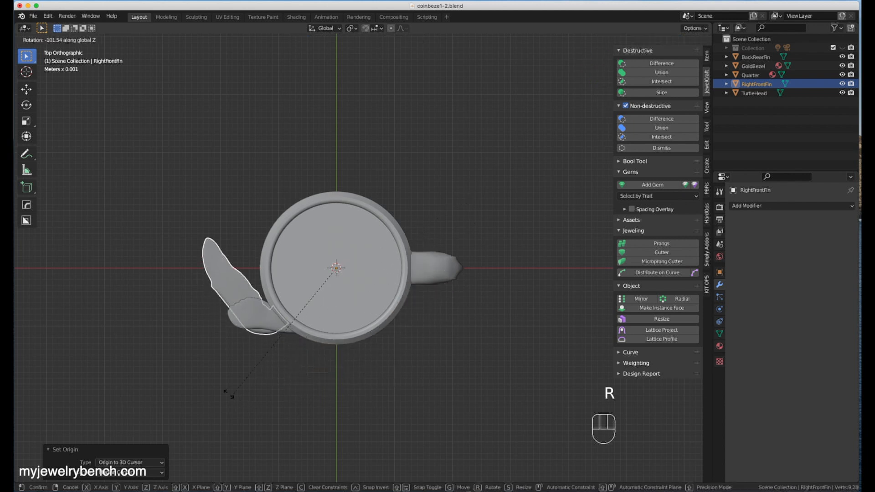
pyautogui.click(457, 374)
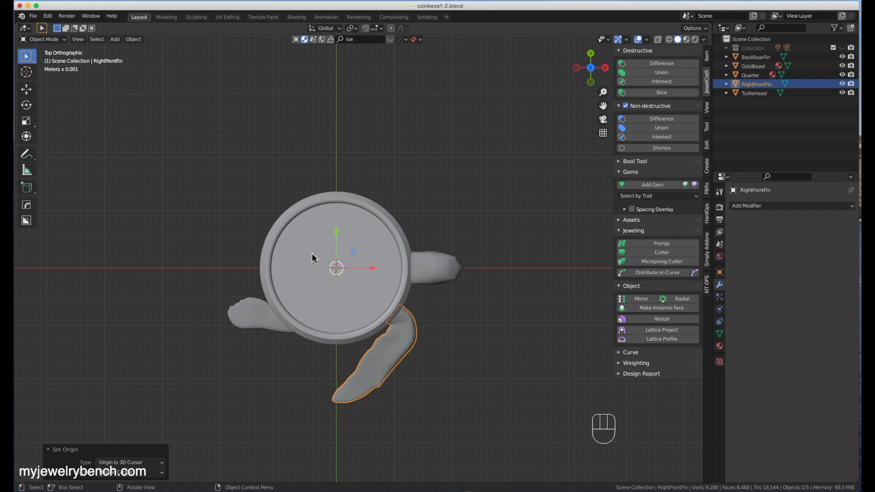
pyautogui.rightClick(416, 338)
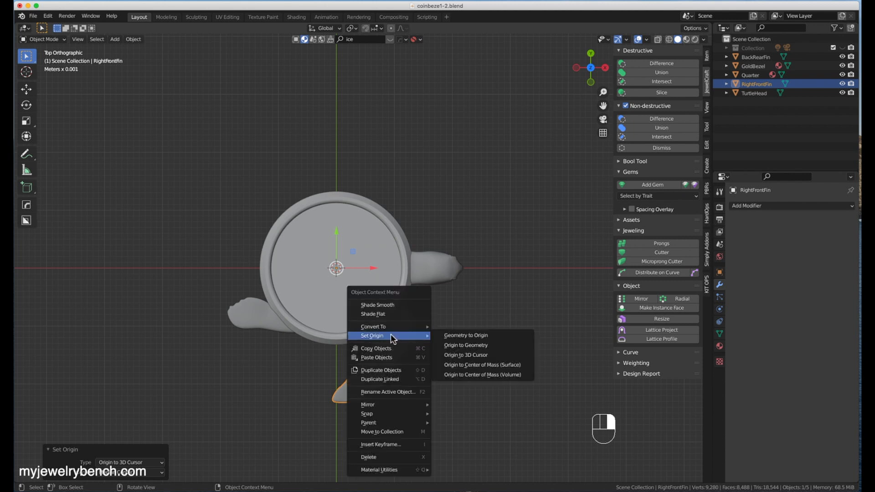
pyautogui.moveTo(370, 338)
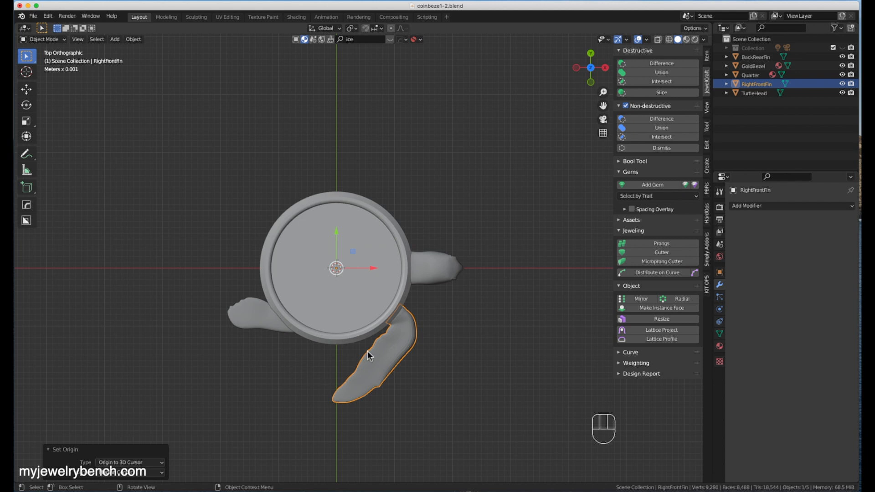
# Step: Mirror the right front fin across the bezel with a Mirror modifier on the Y axis only, and apply the modifier
pyautogui.click(739, 208)
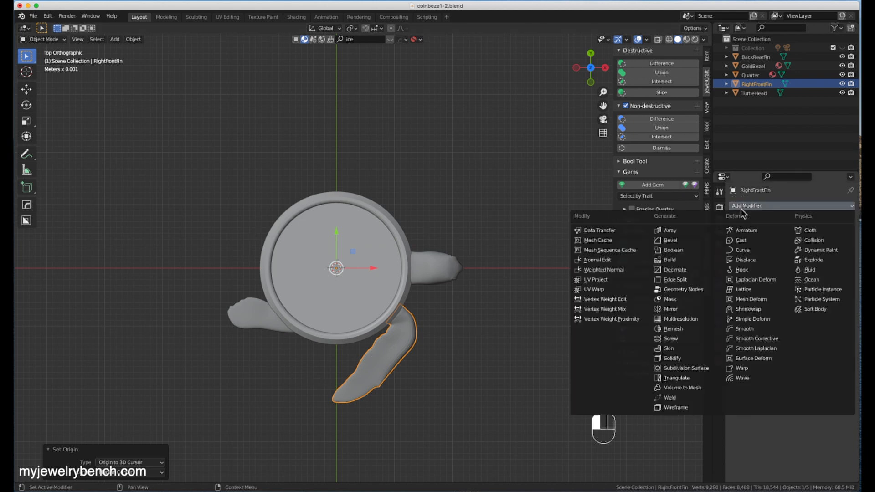
pyautogui.click(670, 309)
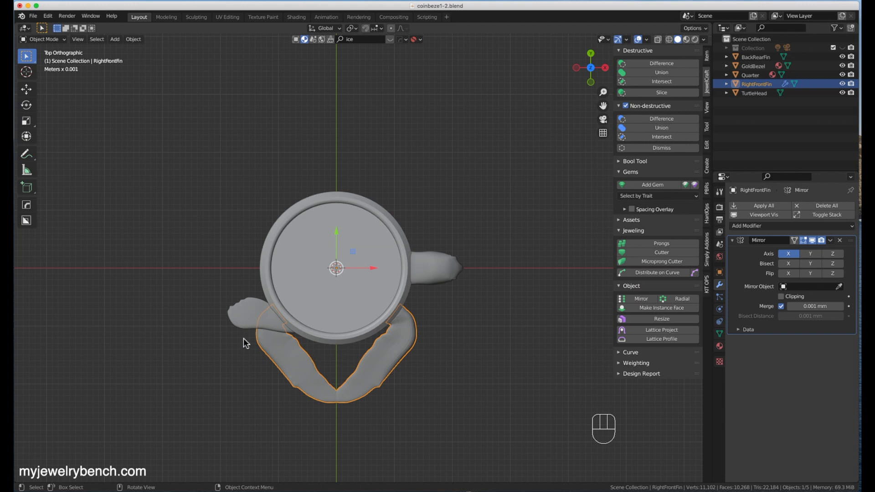
pyautogui.click(815, 254)
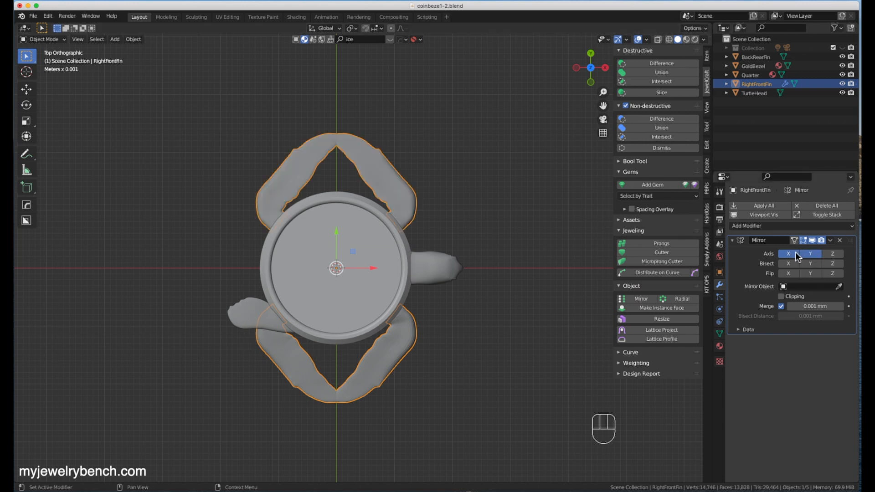
pyautogui.click(794, 253)
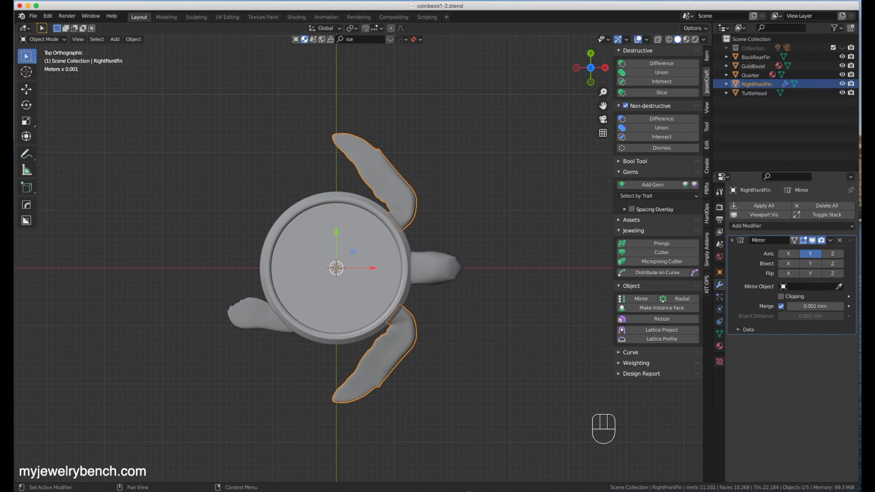
pyautogui.click(755, 206)
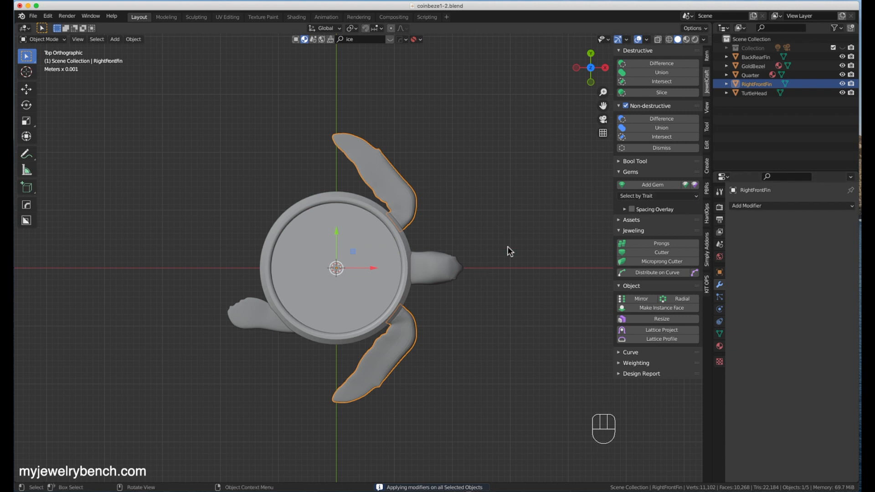
# Step: Select the rear fin and set its origin to the 3D cursor at the bezel's center
pyautogui.click(268, 319)
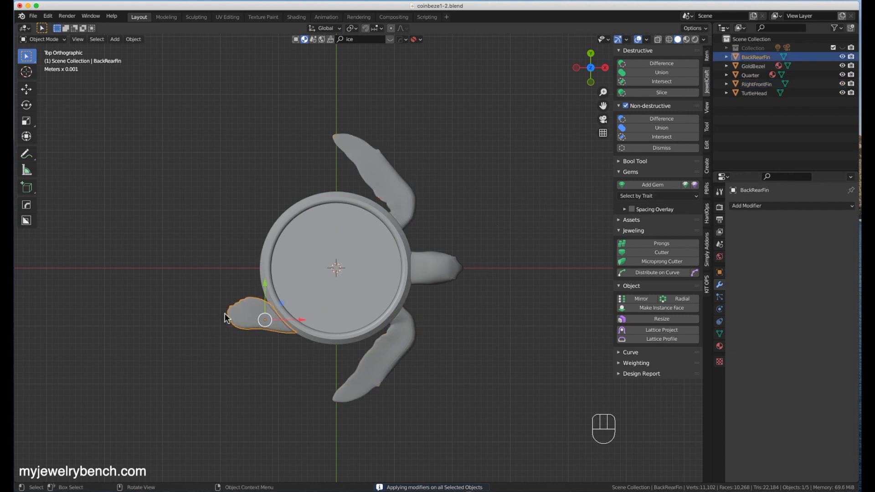
pyautogui.rightClick(250, 325)
pyautogui.moveTo(248, 321)
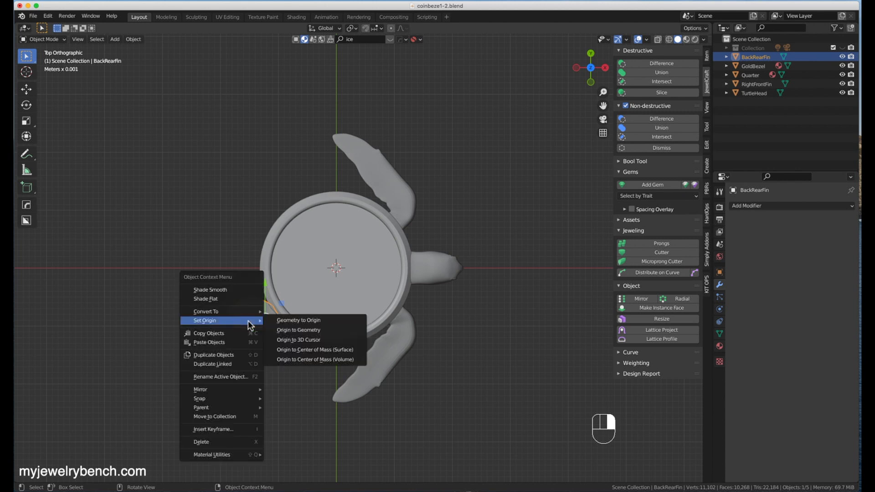
pyautogui.click(294, 341)
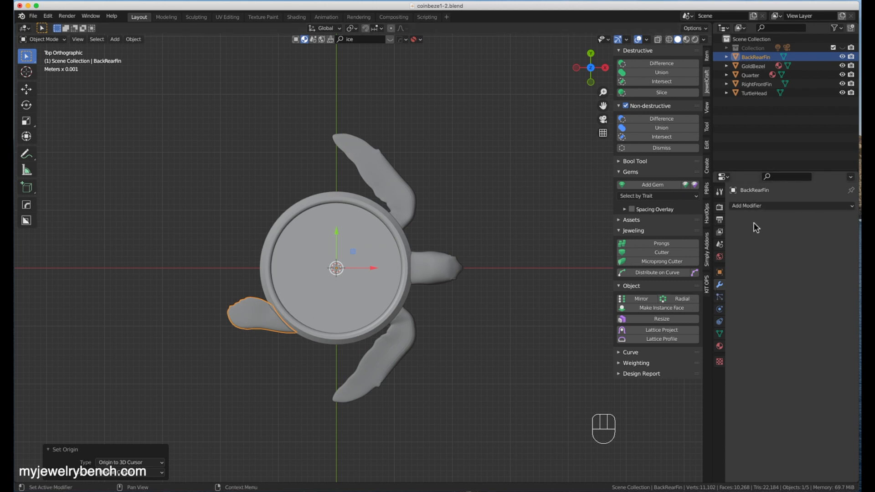
# Step: Add a Mirror modifier to the rear fin with only the Y axis enabled, and apply it
pyautogui.click(752, 206)
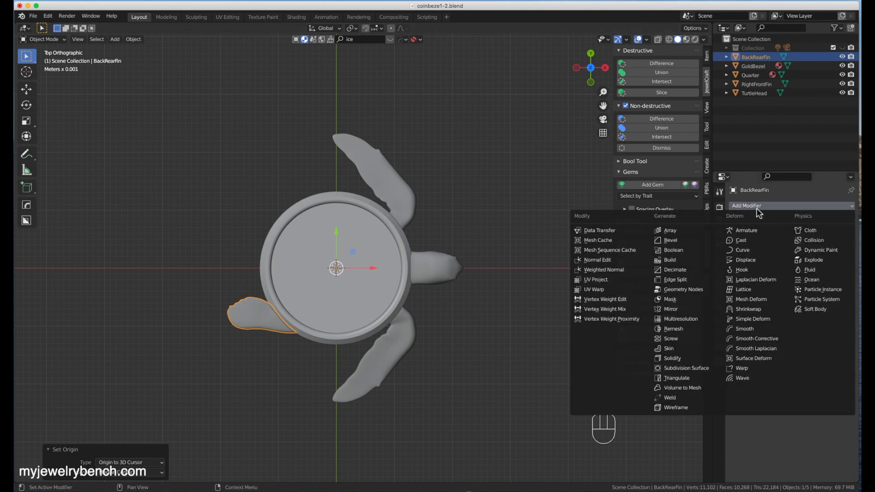
pyautogui.click(677, 309)
pyautogui.click(810, 254)
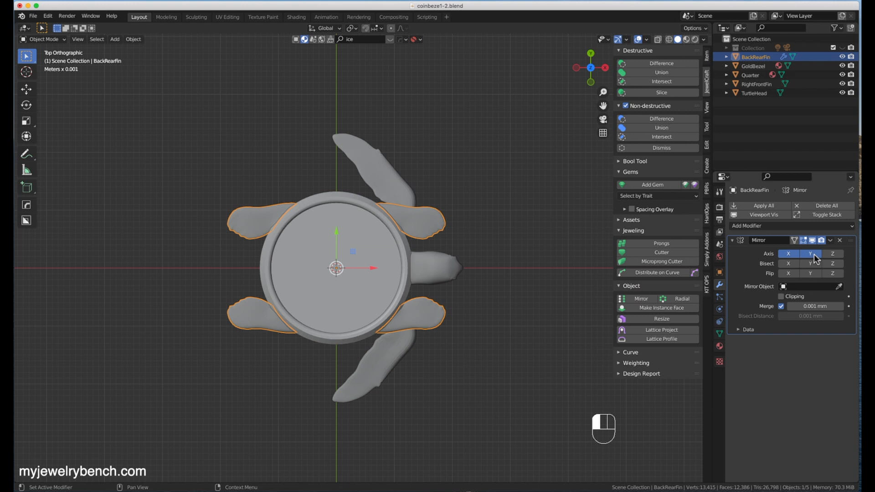
pyautogui.click(789, 254)
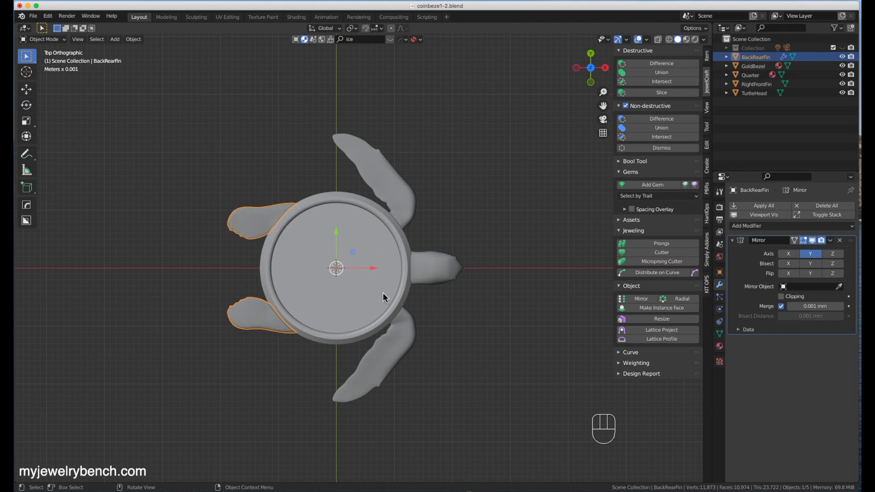
pyautogui.click(760, 208)
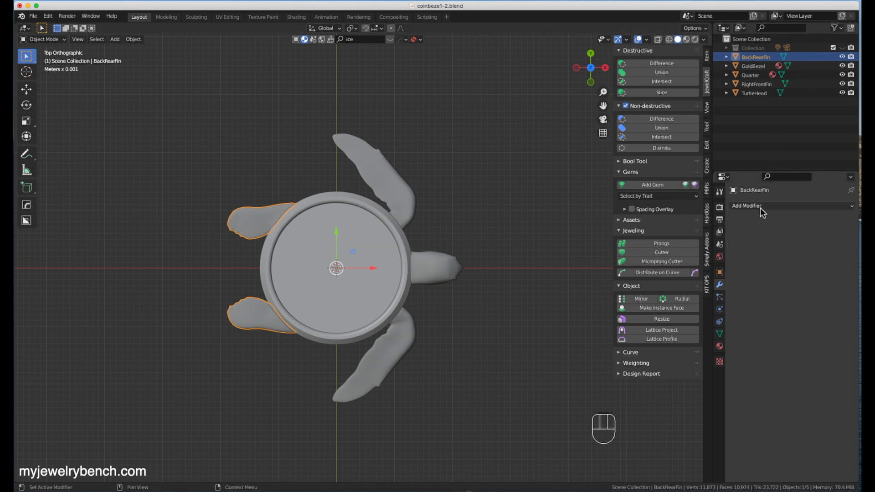
# Step: Examine the assembled turtle from the side and from below, checking how the head and fins meet the bezel
pyautogui.moveTo(440, 345); pyautogui.dragTo(510, 254, button='middle')
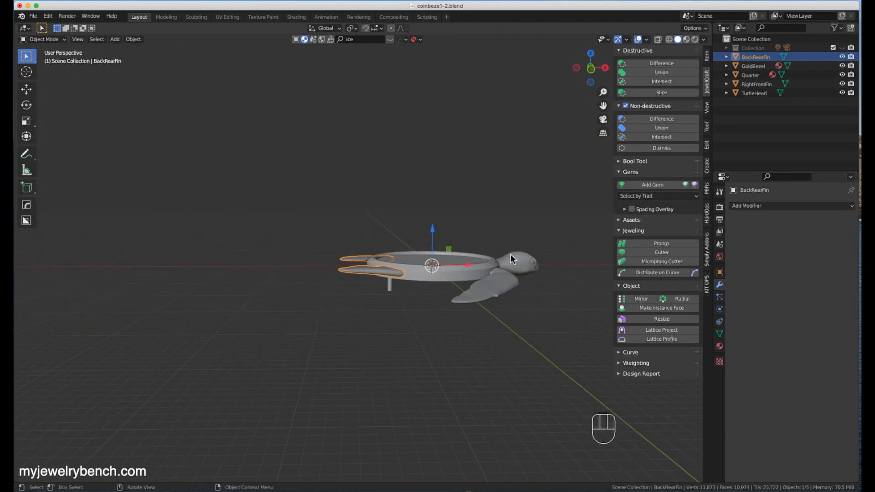
pyautogui.scroll(-3, 479, 229)
pyautogui.scroll(5, 480, 229)
pyautogui.moveTo(478, 228); pyautogui.dragTo(336, 189, button='middle')
pyautogui.scroll(-5, 356, 225)
pyautogui.scroll(7, 397, 256)
pyautogui.moveTo(398, 257); pyautogui.dragTo(431, 256, button='middle')
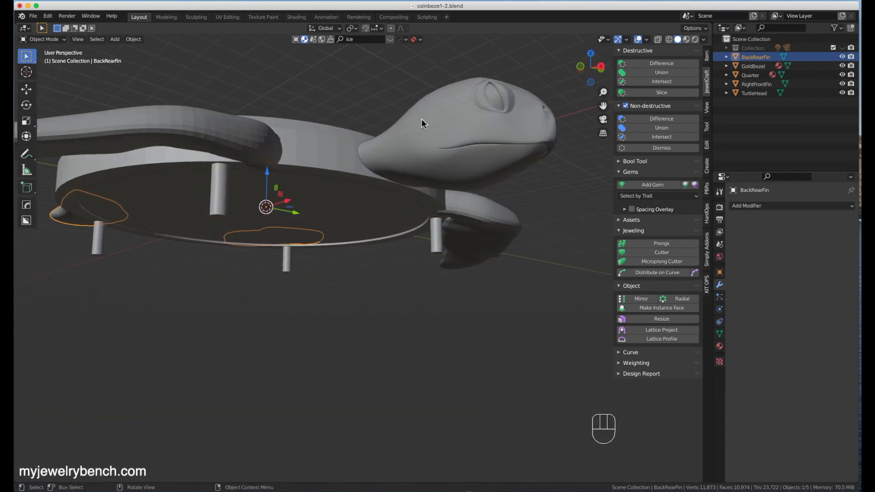
pyautogui.scroll(-4, 403, 129)
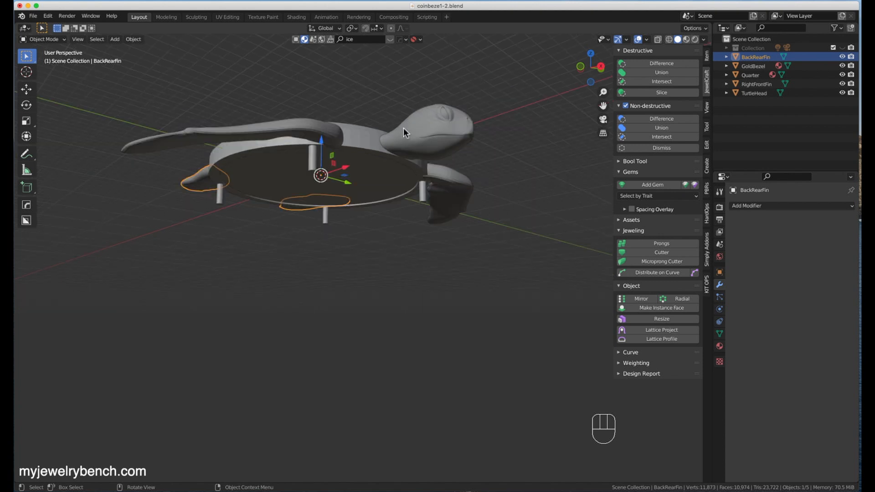
# Step: Select the turtle head and apply its Rotation & Scale
pyautogui.click(443, 132)
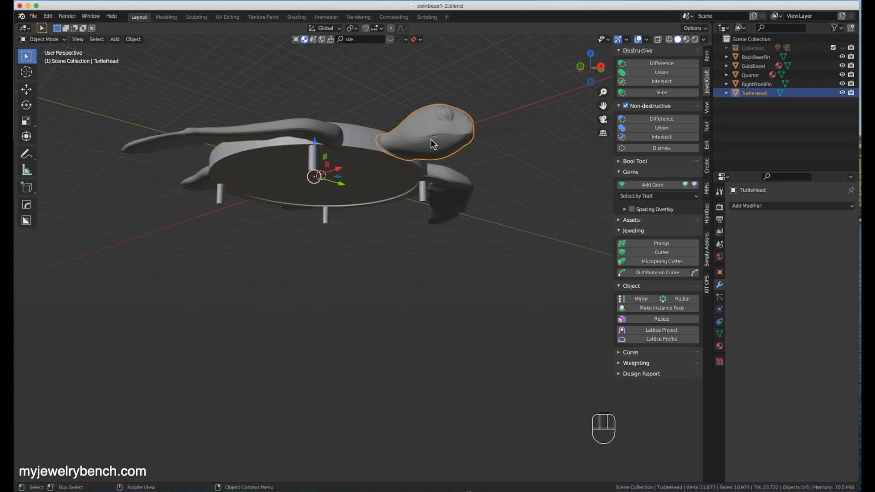
pyautogui.hotkey('ctrl', 'a')
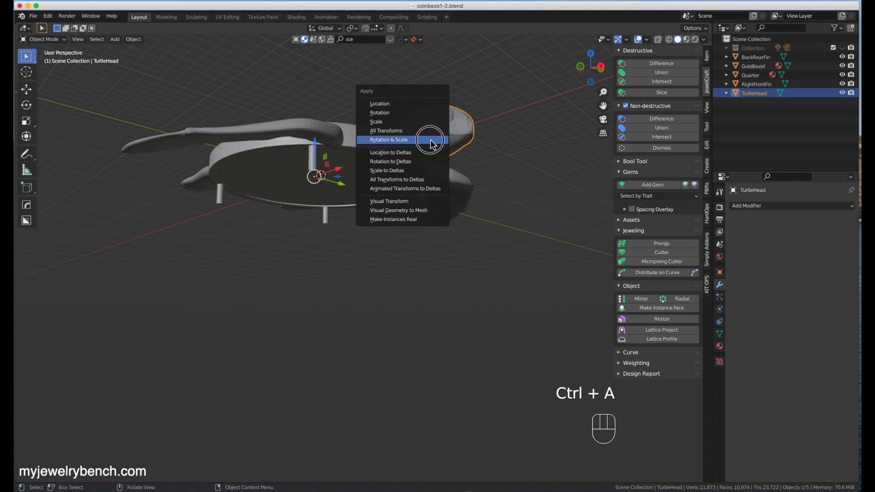
pyautogui.click(430, 141)
# Step: Scale the turtle head along Z by about 1.135, making it about 5.63 mm tall
pyautogui.press('KP_1')
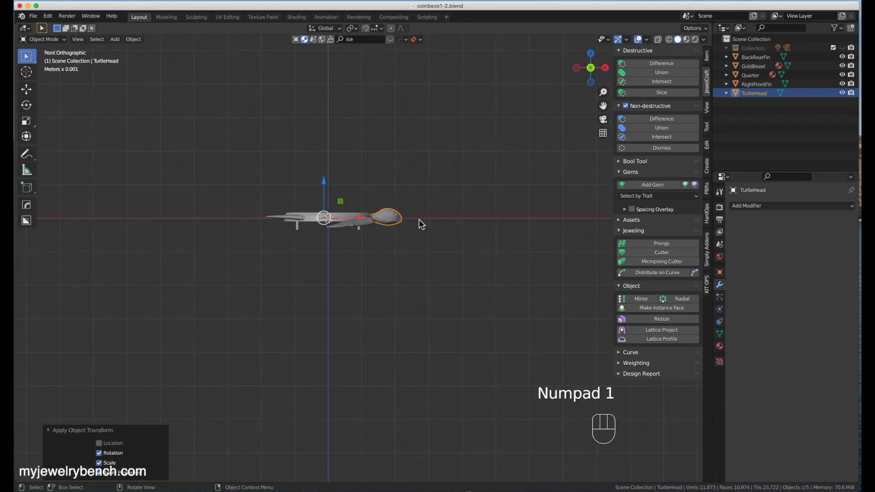
pyautogui.scroll(5, 414, 218)
pyautogui.scroll(4, 318, 201)
pyautogui.scroll(3, 377, 207)
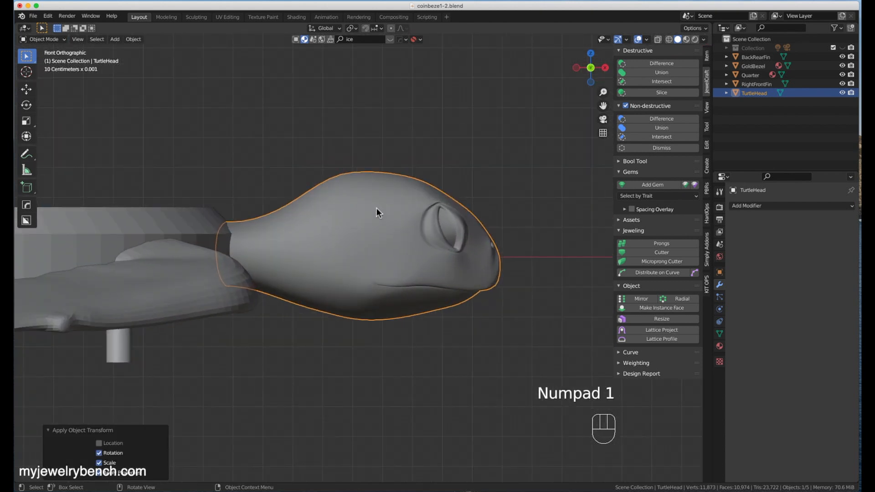
pyautogui.click(707, 55)
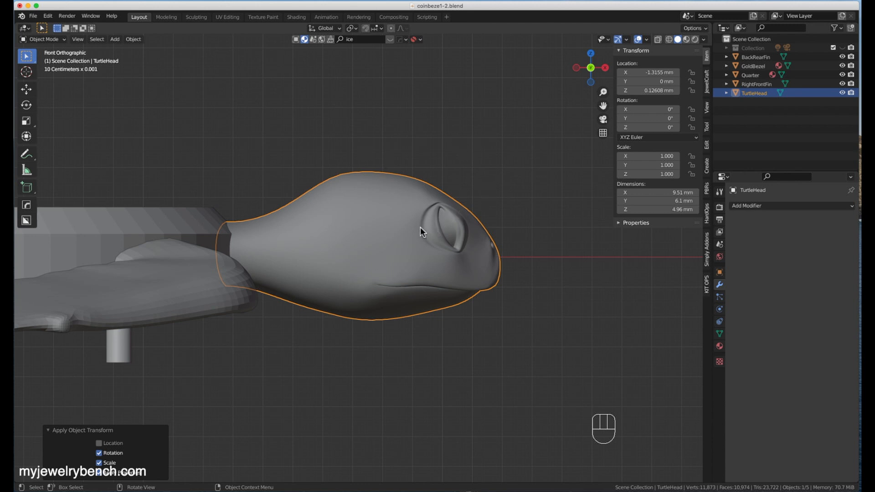
pyautogui.press('s')
pyautogui.press('z')
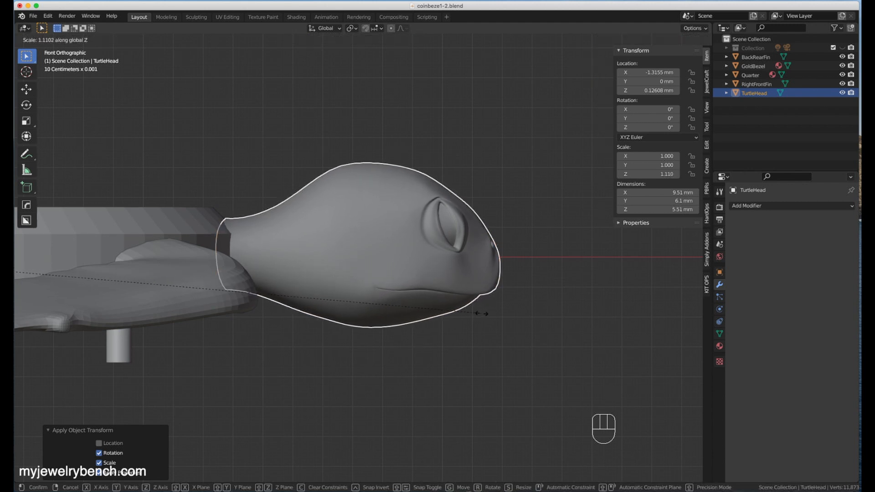
pyautogui.click(496, 321)
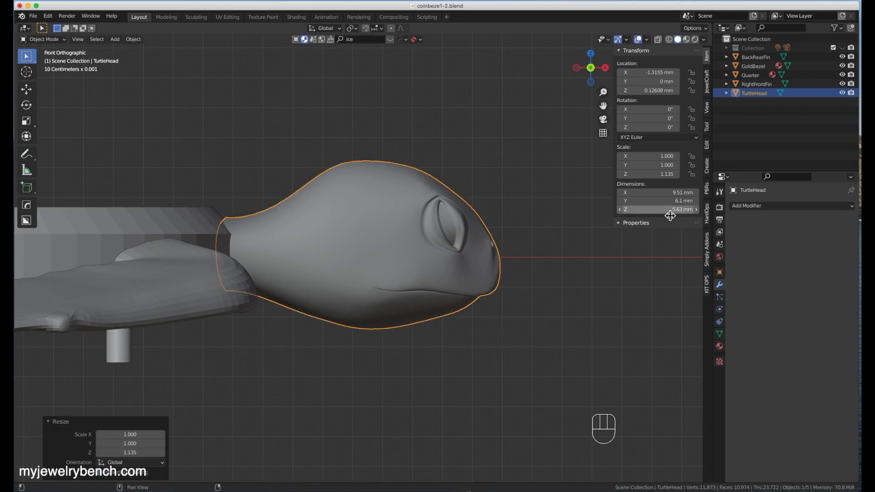
# Step: Raise the turtle head about 0.26 mm along Z against the bezel's edge
pyautogui.scroll(-15, 340, 268)
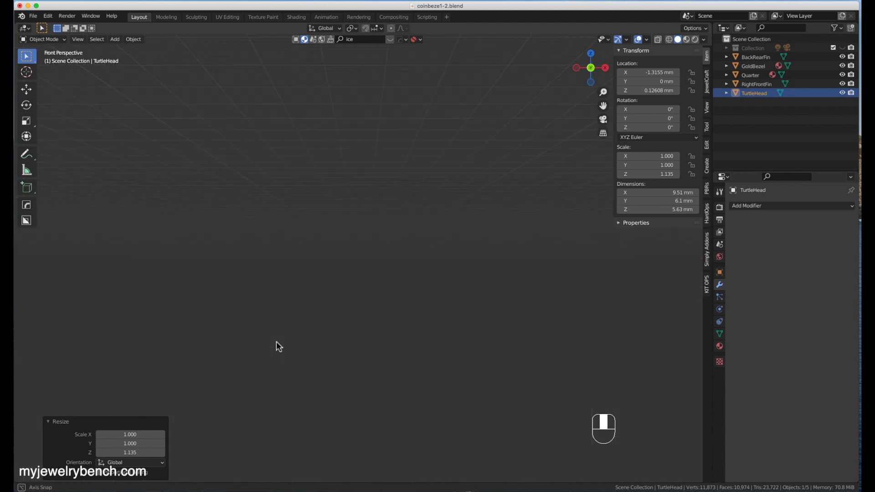
pyautogui.moveTo(276, 341); pyautogui.dragTo(228, 354, button='middle')
pyautogui.scroll(8, 234, 354)
pyautogui.scroll(-8, 234, 354)
pyautogui.moveTo(294, 365); pyautogui.dragTo(348, 389, button='middle')
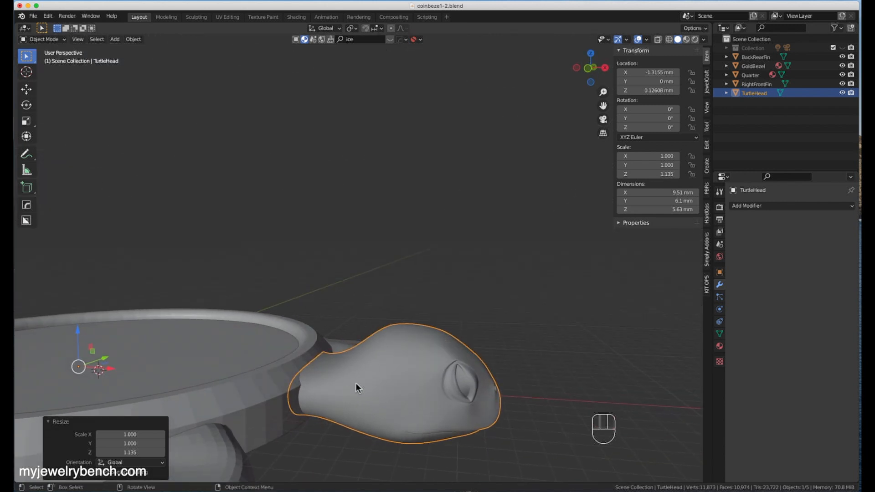
pyautogui.moveTo(75, 331)
pyautogui.mouseDown()
pyautogui.moveTo(78, 319)
pyautogui.moveTo(80, 327)
pyautogui.mouseUp()
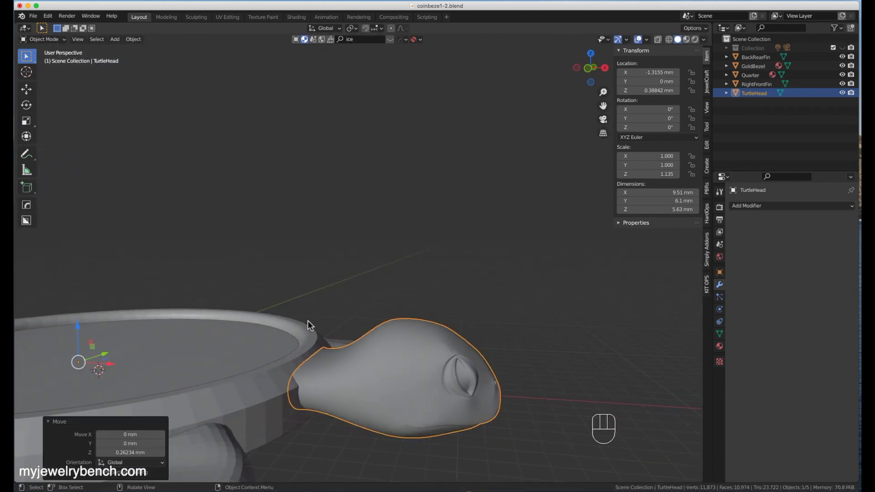
# Step: Inspect the turtle from above, the front and the side to check the head's height and fit against the bezel
pyautogui.scroll(-4, 308, 320)
pyautogui.moveTo(366, 357); pyautogui.dragTo(422, 299, button='middle')
pyautogui.scroll(3, 359, 339)
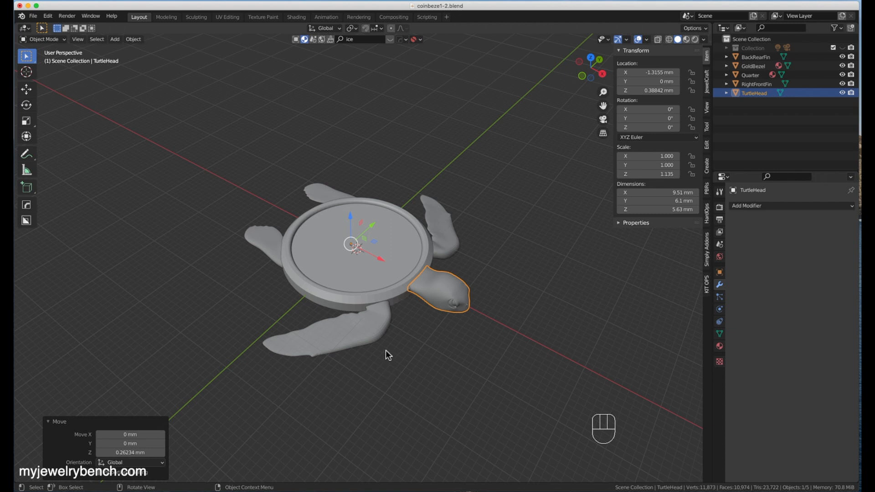
pyautogui.moveTo(386, 350); pyautogui.dragTo(461, 340, button='middle')
pyautogui.scroll(-2, 349, 199)
pyautogui.scroll(5, 368, 258)
pyautogui.moveTo(464, 242); pyautogui.dragTo(316, 233, button='middle')
pyautogui.scroll(-4, 285, 242)
pyautogui.scroll(4, 393, 179)
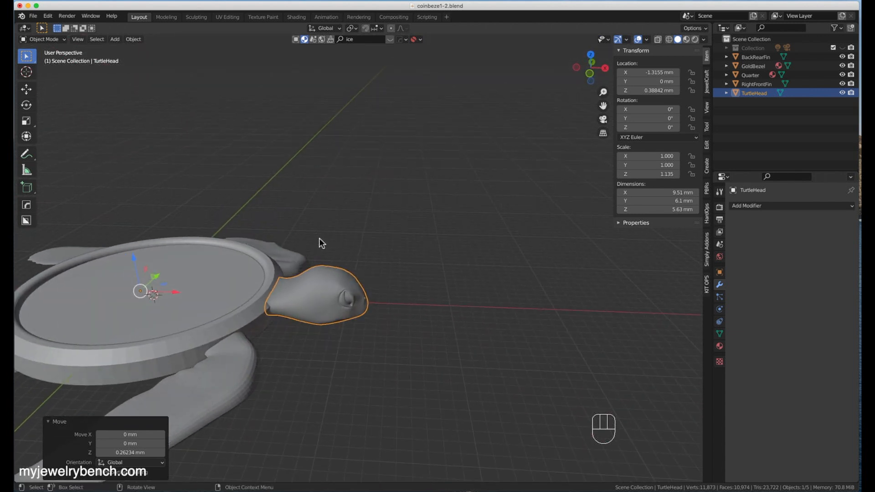
pyautogui.scroll(4, 332, 284)
pyautogui.moveTo(343, 288); pyautogui.dragTo(407, 291, button='middle')
pyautogui.scroll(-5, 362, 253)
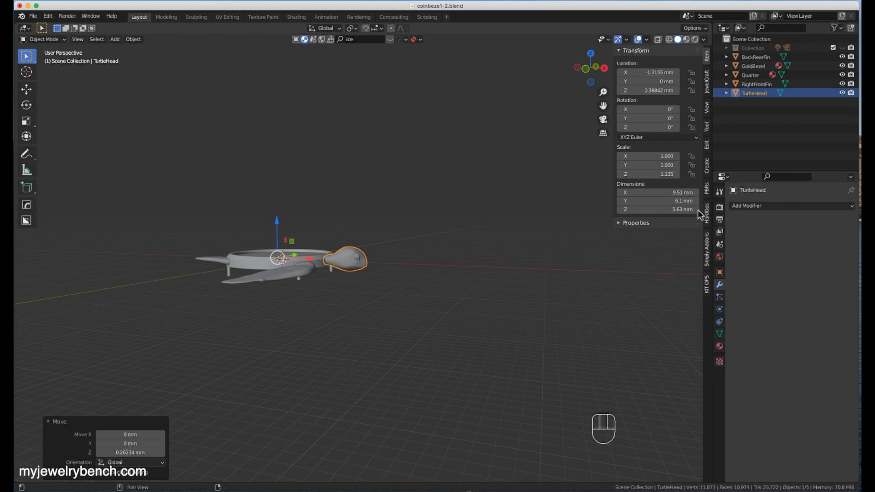
# Step: Add a mesh cylinder at the bezel's centre and set its dimensions to 3 mm × 3 mm × 10 mm
pyautogui.hotkey('shift', 'a')
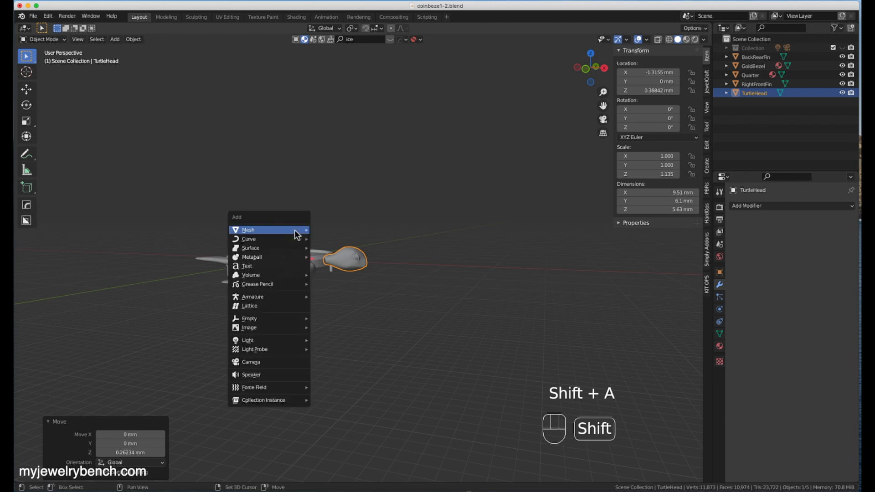
pyautogui.moveTo(294, 230)
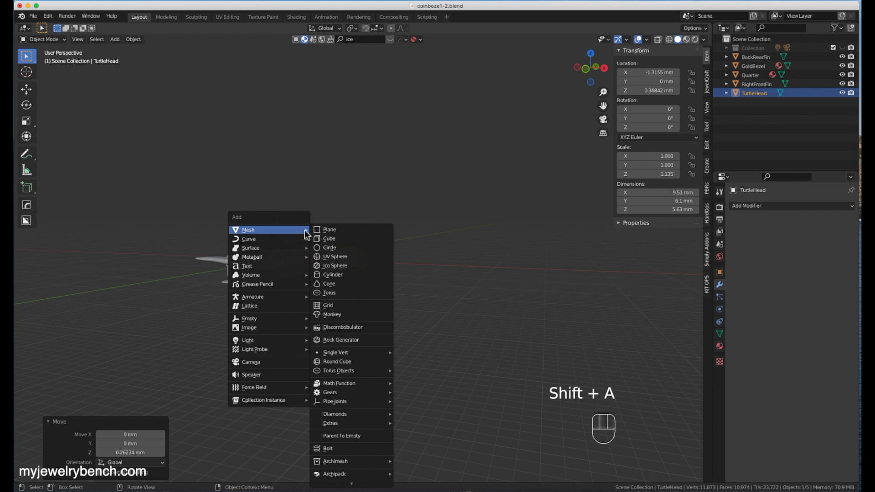
pyautogui.click(338, 276)
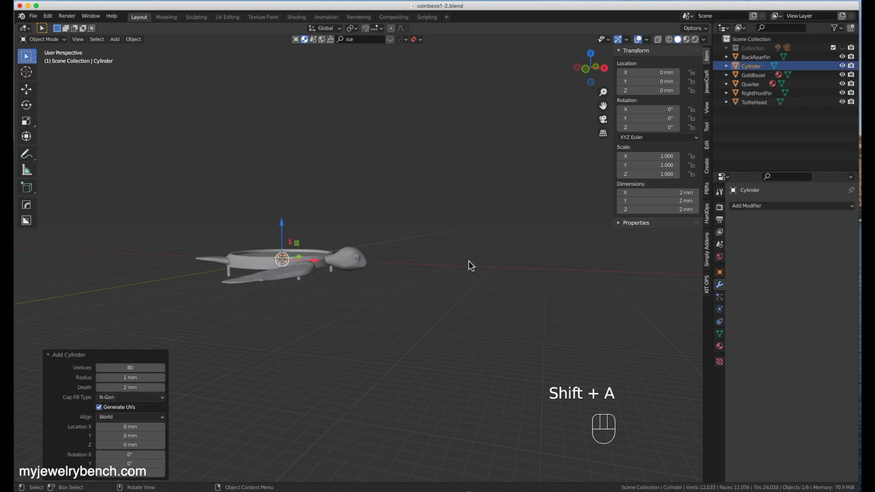
pyautogui.click(672, 193)
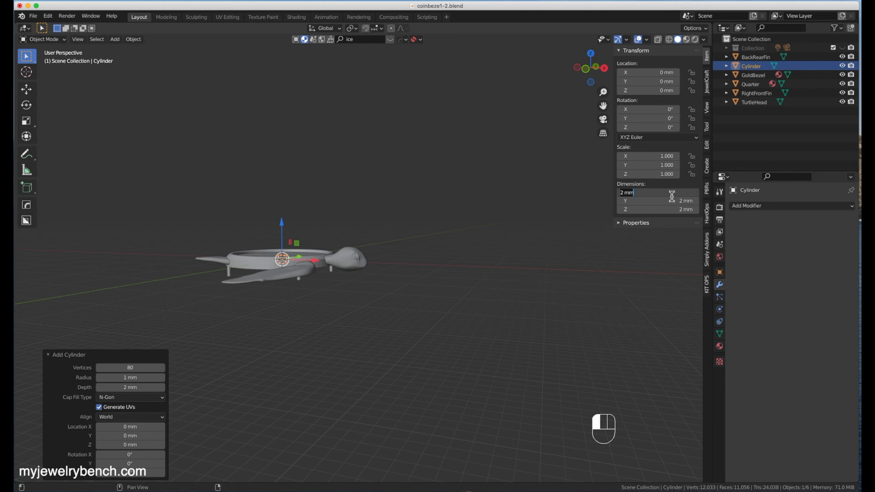
pyautogui.write('3')
pyautogui.press('Tab')
pyautogui.write('3')
pyautogui.press('Tab')
pyautogui.write('10')
pyautogui.press('Tab')
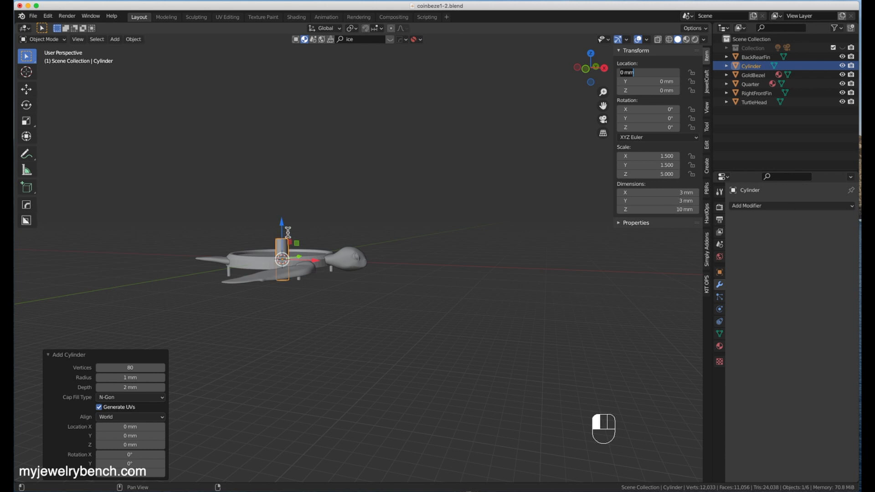
pyautogui.click(365, 275)
# Step: Subdivide the cylinder along its length with 50 unslid loop cuts, finishing in Object Mode
pyautogui.scroll(8, 272, 235)
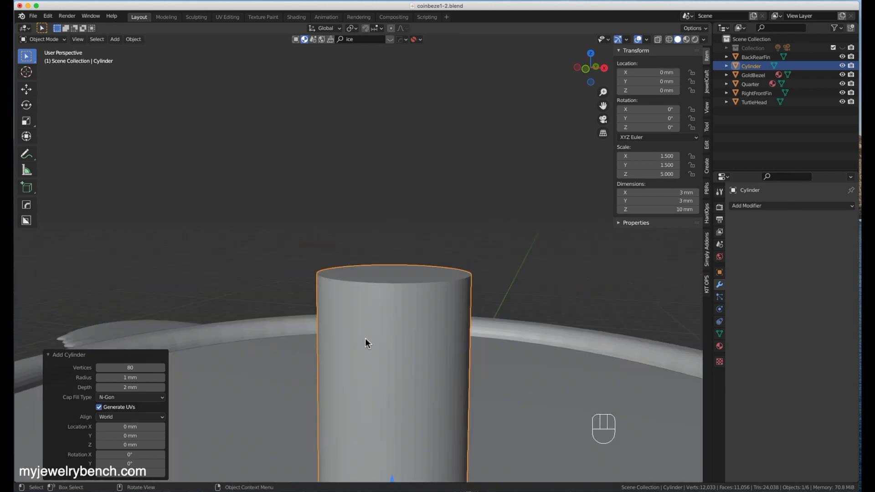
pyautogui.scroll(-7, 365, 338)
pyautogui.moveTo(422, 333); pyautogui.dragTo(402, 338, button='middle')
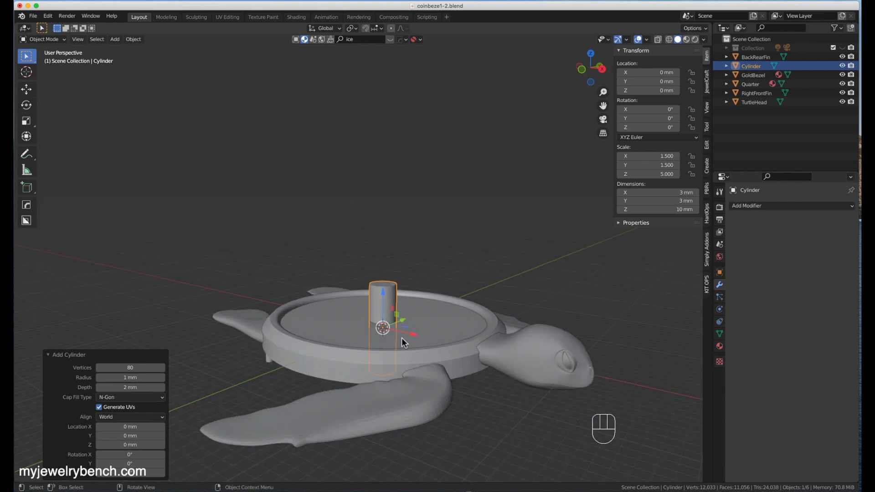
pyautogui.press('Tab')
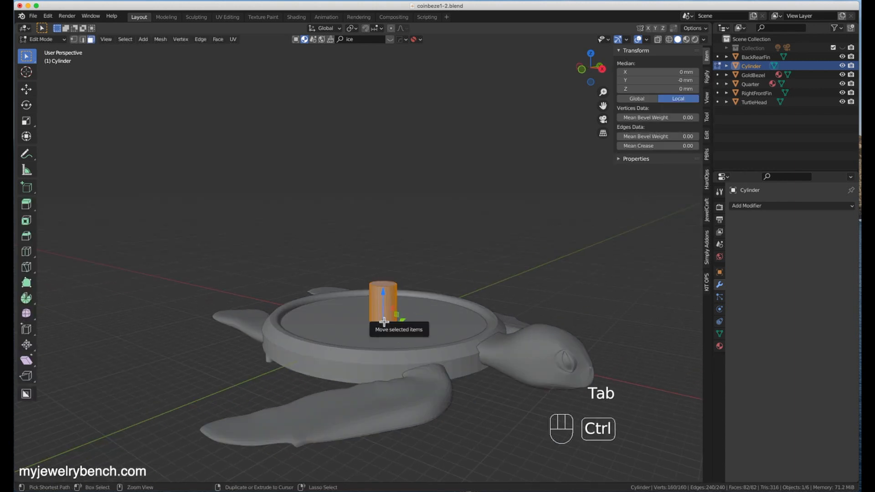
pyautogui.hotkey('ctrl', 'r')
pyautogui.write('50')
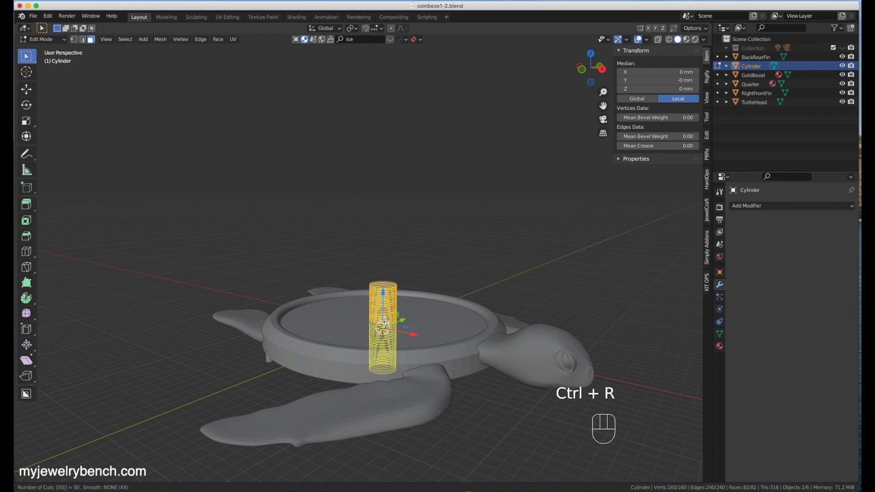
pyautogui.click(384, 321)
pyautogui.rightClick(383, 320)
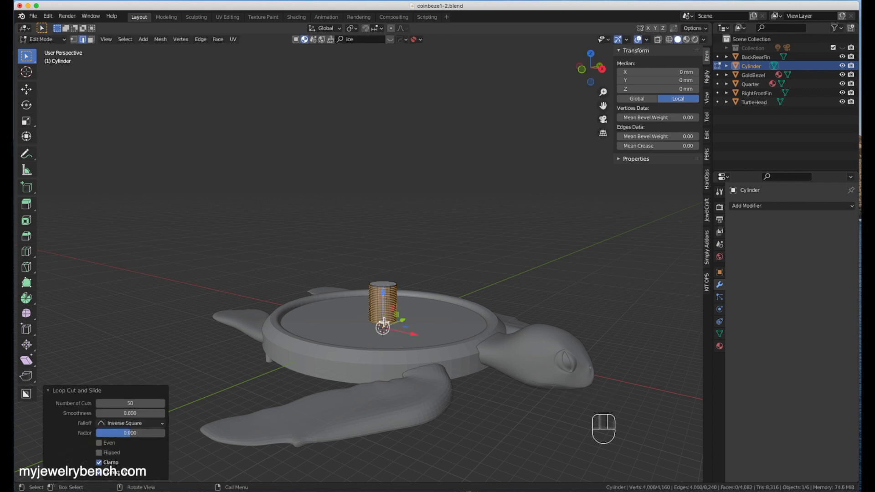
pyautogui.press('Tab')
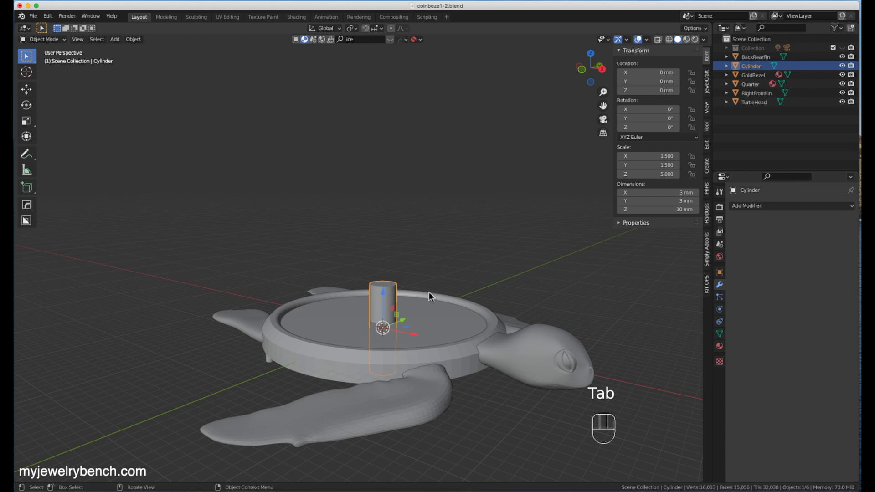
# Step: Rotate the cylinder 90° about X and move it about 16.77 mm along X so it crosses the turtle head
pyautogui.write('rx90')
pyautogui.press('Return')
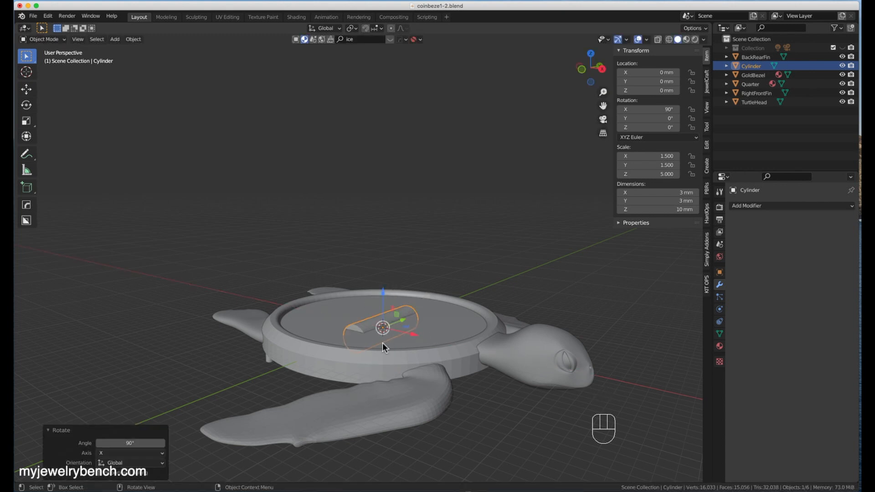
pyautogui.moveTo(415, 338); pyautogui.dragTo(565, 383)
# Step: Raise the cylinder about 0.83 mm along Z within the head's side profile
pyautogui.press('KP_1')
pyautogui.scroll(6, 410, 301)
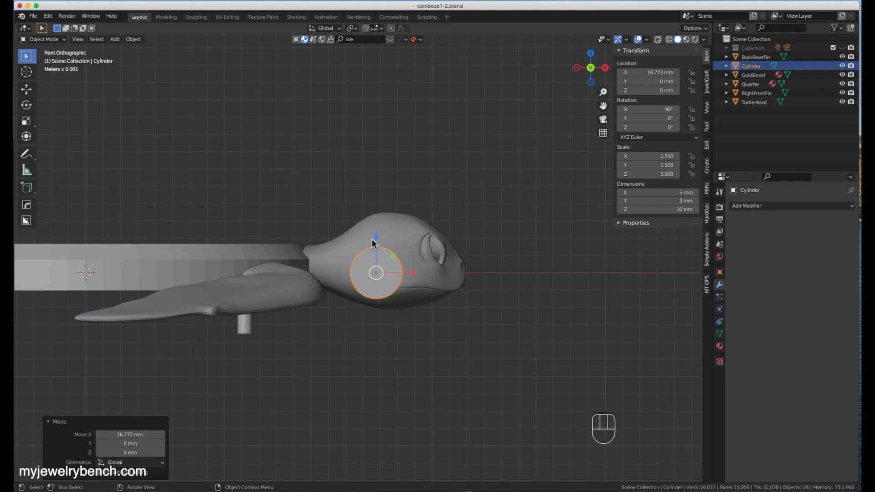
pyautogui.moveTo(377, 236); pyautogui.dragTo(379, 223)
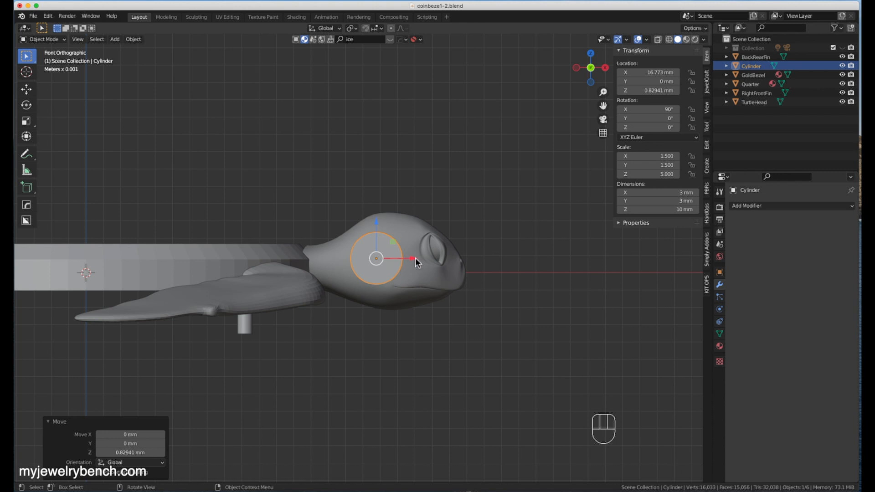
pyautogui.click(426, 260)
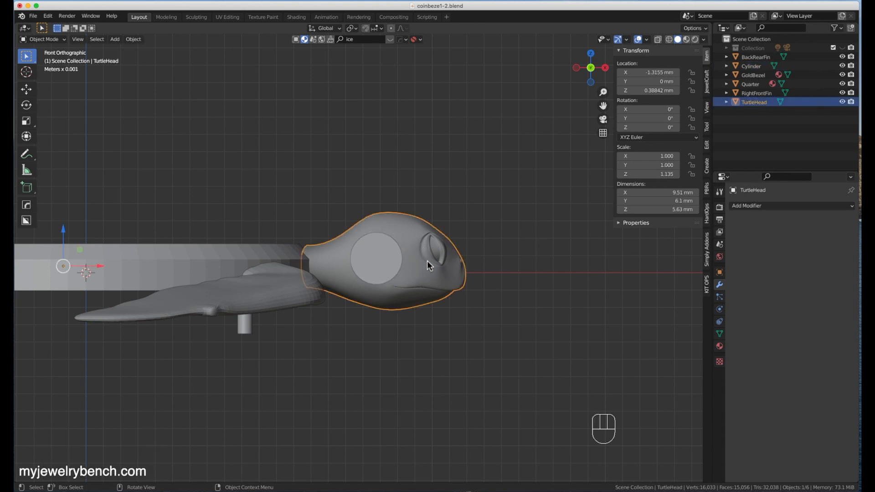
pyautogui.click(326, 360)
# Step: Examine how the cylinder passes through the turtle head from above and from several angles
pyautogui.press('KP_7')
pyautogui.scroll(-9, 280, 318)
pyautogui.scroll(-9, 312, 316)
pyautogui.scroll(8, 269, 437)
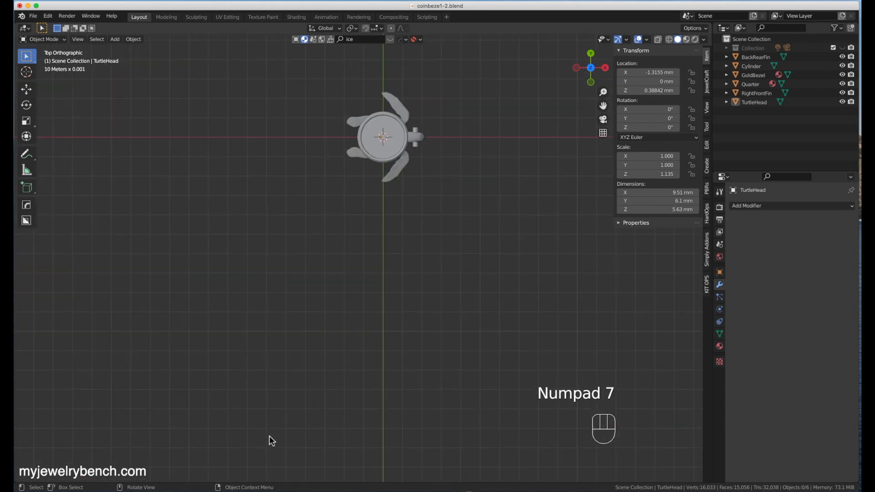
pyautogui.scroll(2, 418, 138)
pyautogui.scroll(9, 418, 136)
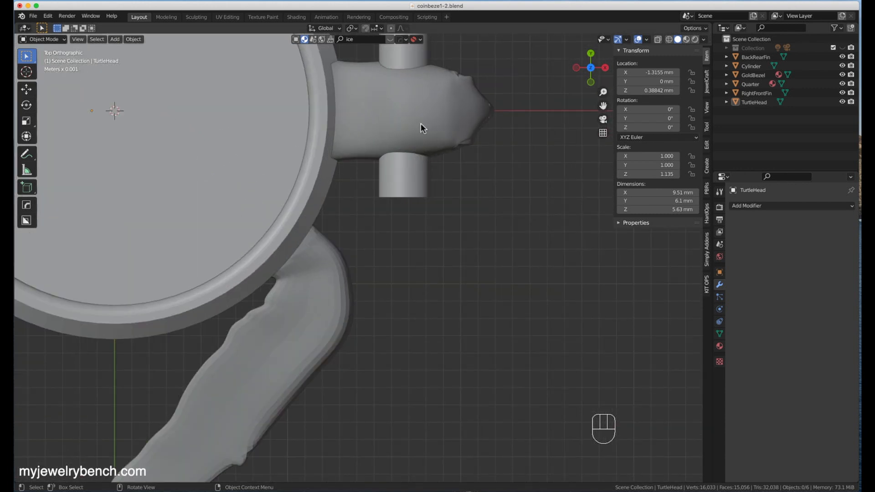
pyautogui.moveTo(410, 288); pyautogui.dragTo(400, 336, button='middle')
pyautogui.moveTo(303, 219); pyautogui.dragTo(298, 153, button='middle')
pyautogui.moveTo(528, 235); pyautogui.dragTo(403, 219, button='middle')
pyautogui.click(511, 131)
pyautogui.scroll(-4, 247, 305)
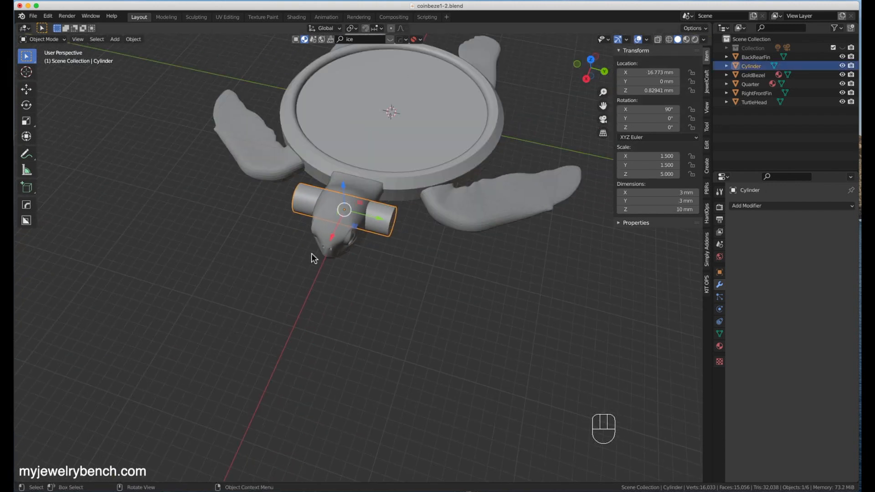
pyautogui.scroll(4, 319, 241)
pyautogui.moveTo(357, 199); pyautogui.dragTo(429, 187, button='middle')
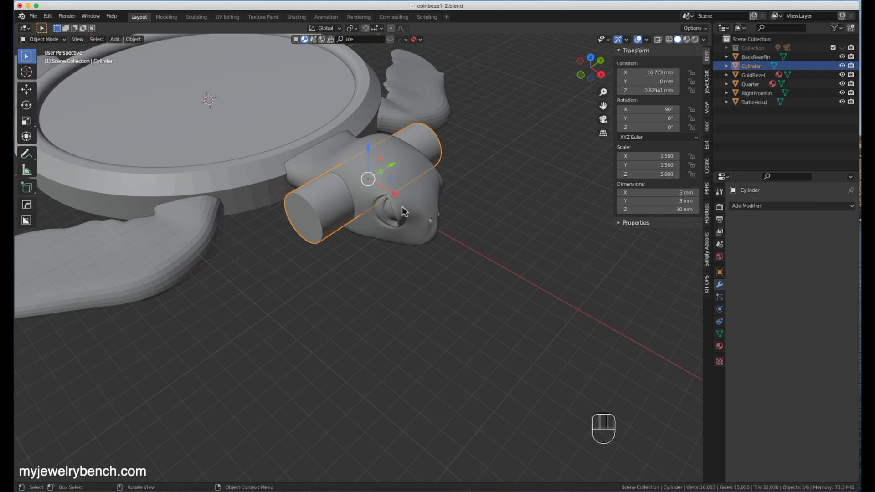
# Step: Add a Bezier circle and move it about 28.3 mm along X, beyond the turtle's nose
pyautogui.press('KP_7')
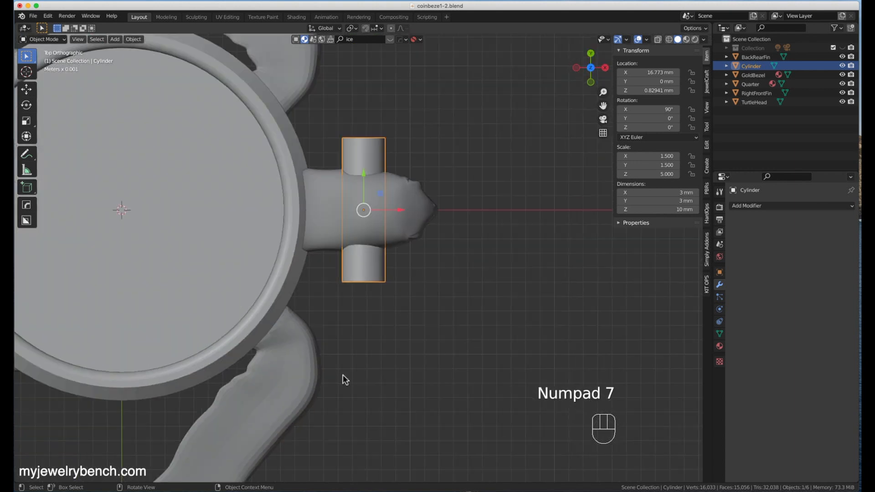
pyautogui.scroll(-1, 376, 283)
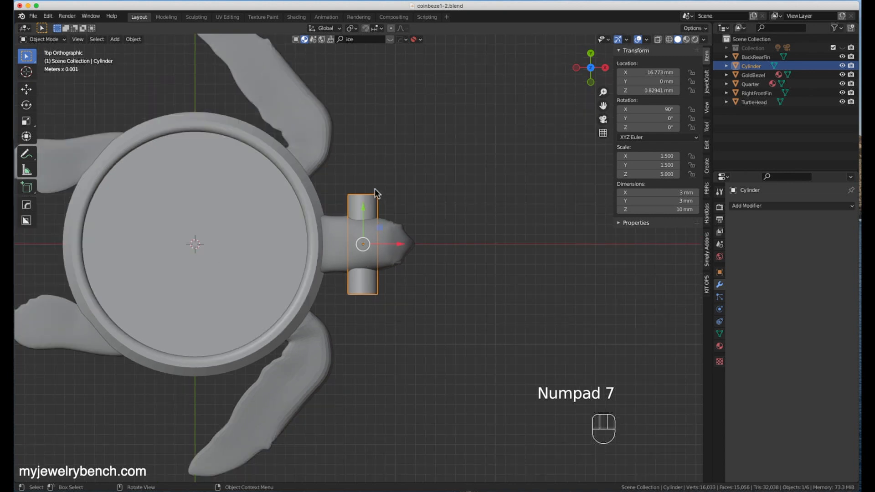
pyautogui.scroll(-2, 535, 236)
pyautogui.scroll(1, 316, 202)
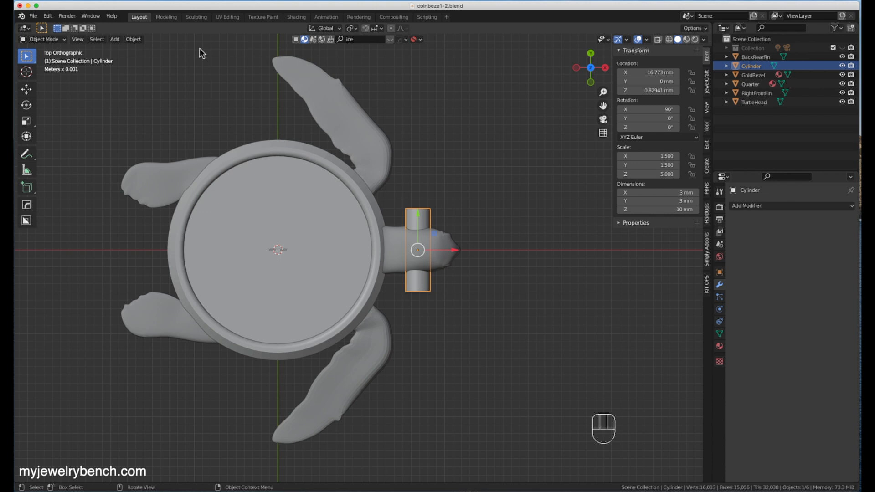
pyautogui.hotkey('shift', 'a')
pyautogui.moveTo(172, 55)
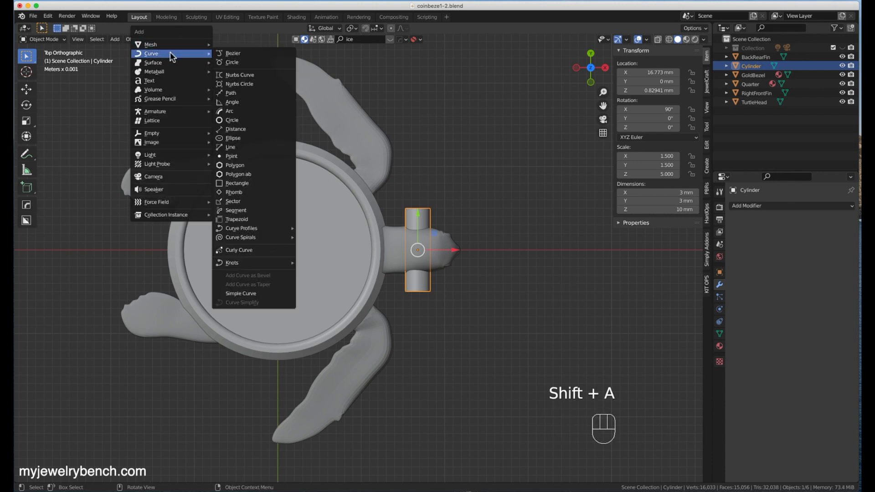
pyautogui.click(241, 63)
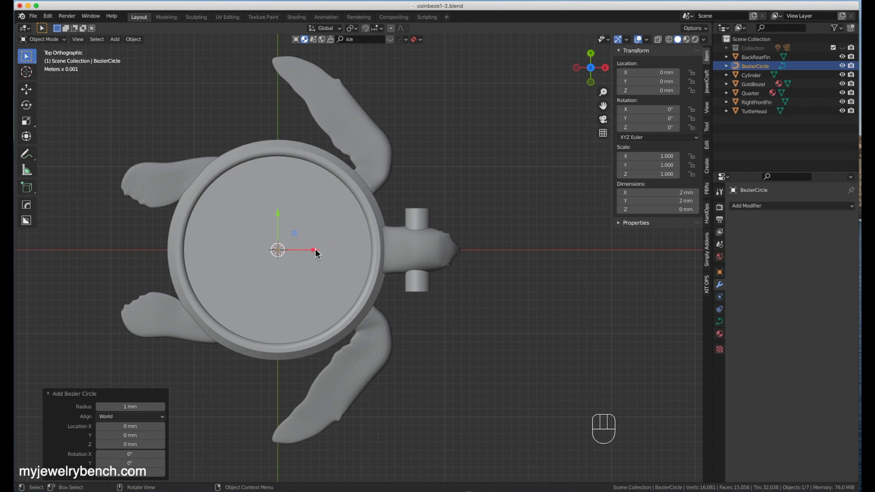
pyautogui.moveTo(312, 252); pyautogui.dragTo(552, 264)
# Step: Scale the Bezier circle by about 12.04, to about 24.1 mm across, so its edge runs through the cylinder
pyautogui.press('s')
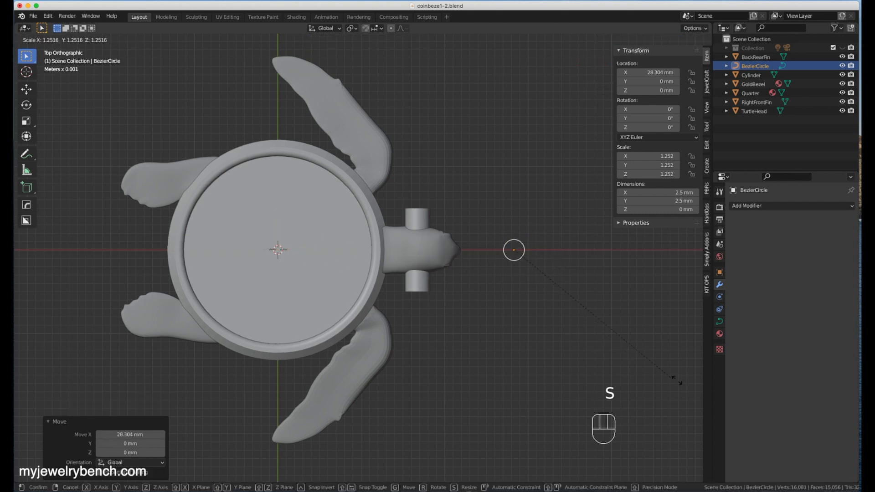
pyautogui.click(298, 337)
pyautogui.scroll(-2, 298, 301)
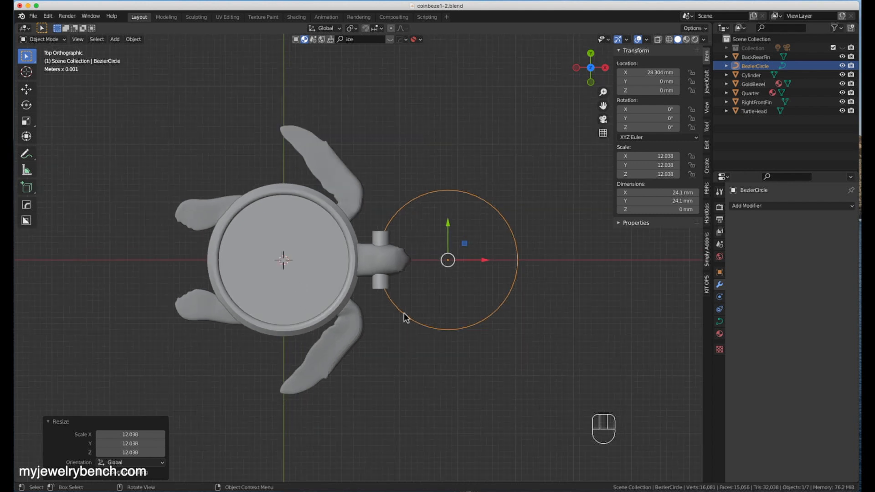
# Step: Select the cylinder through the turtle head and apply its Rotation & Scale
pyautogui.scroll(3, 403, 314)
pyautogui.click(360, 195)
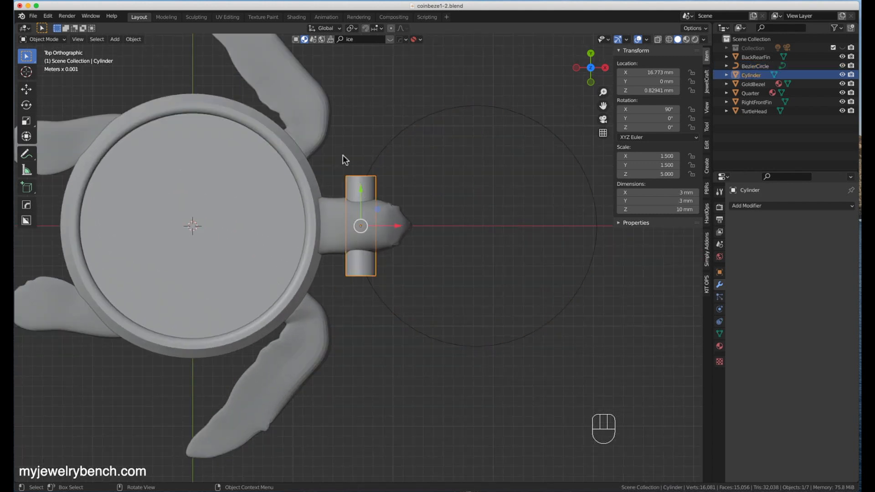
pyautogui.hotkey('ctrl', 'a')
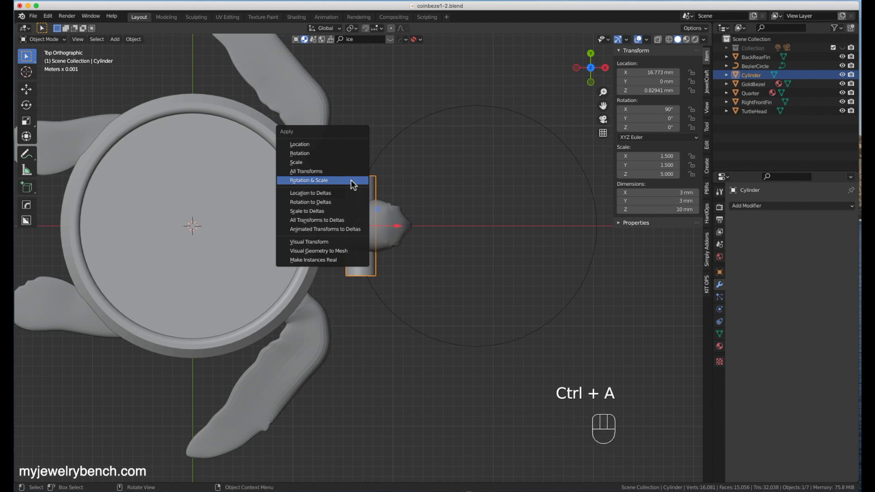
pyautogui.click(342, 180)
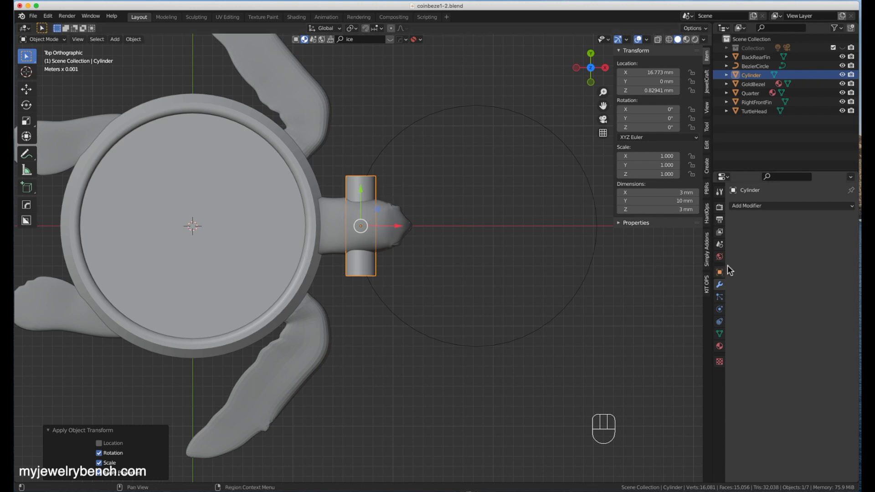
# Step: Add a Curve modifier to the cylinder with BezierCircle as its curve object
pyautogui.click(721, 285)
pyautogui.click(777, 206)
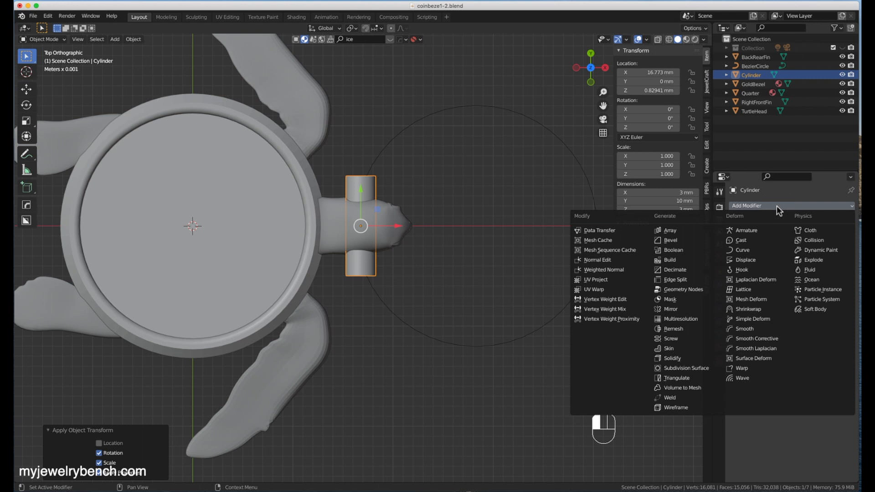
pyautogui.click(739, 250)
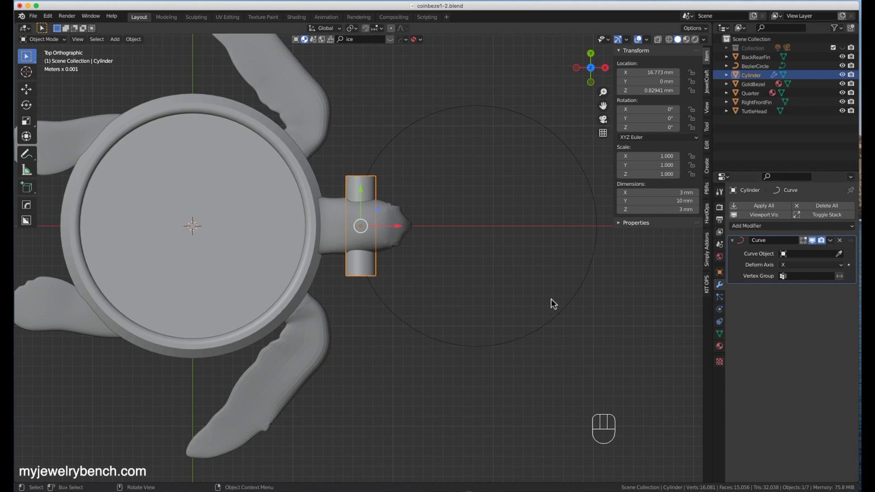
pyautogui.click(555, 129)
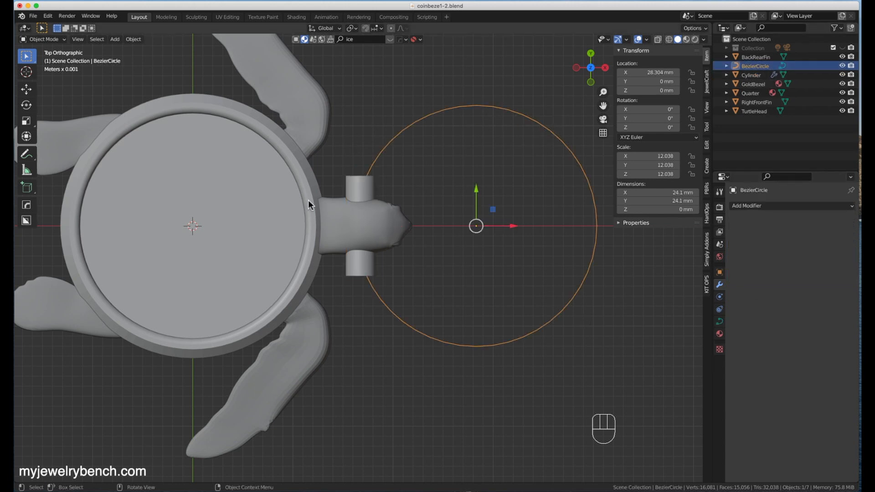
pyautogui.click(349, 190)
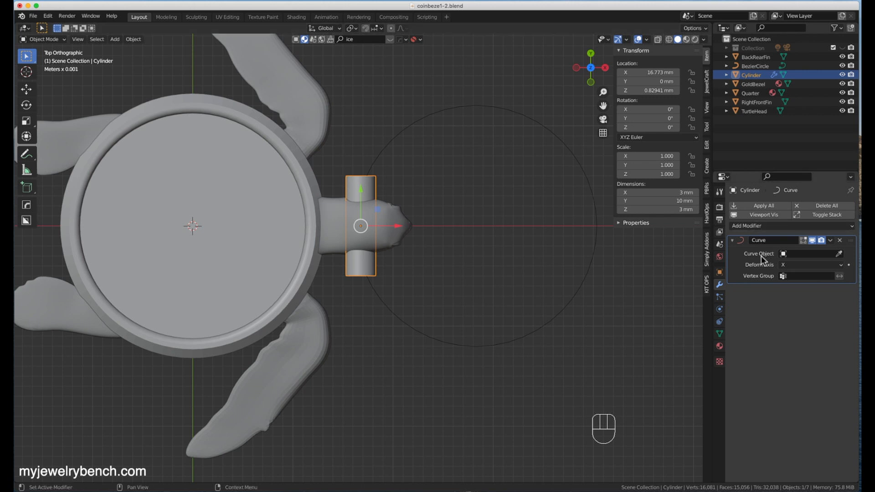
pyautogui.click(795, 254)
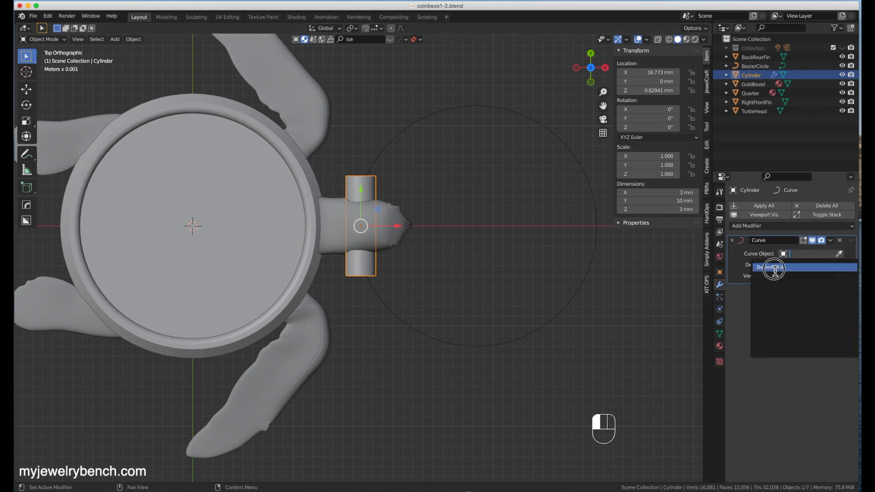
pyautogui.click(780, 267)
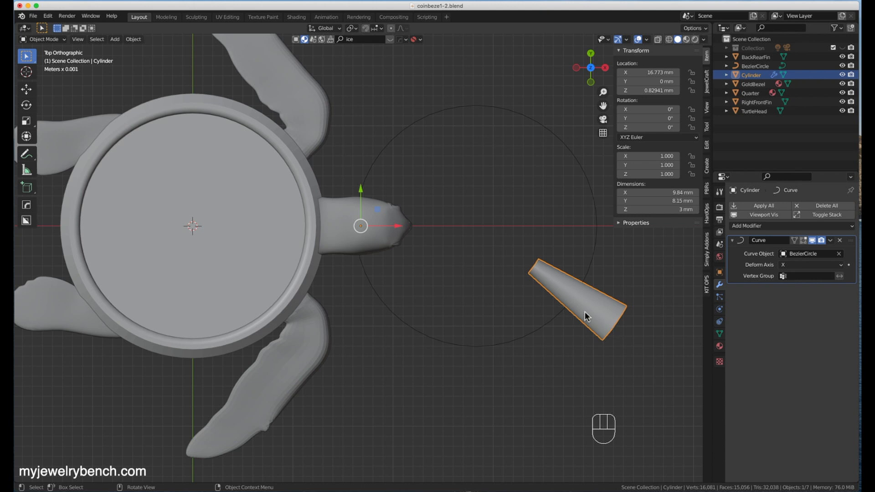
# Step: Try other deform axes on the cylinder's Curve modifier, choosing -X
pyautogui.click(841, 264)
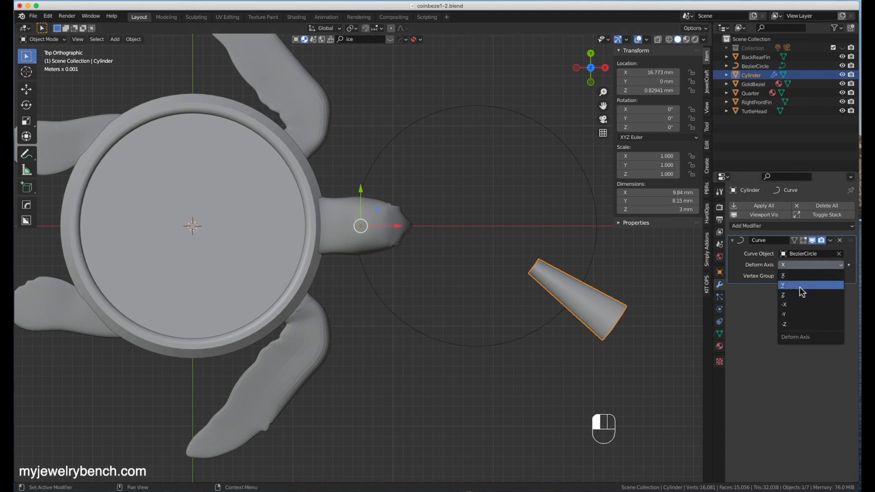
pyautogui.click(799, 277)
pyautogui.click(840, 265)
pyautogui.click(795, 305)
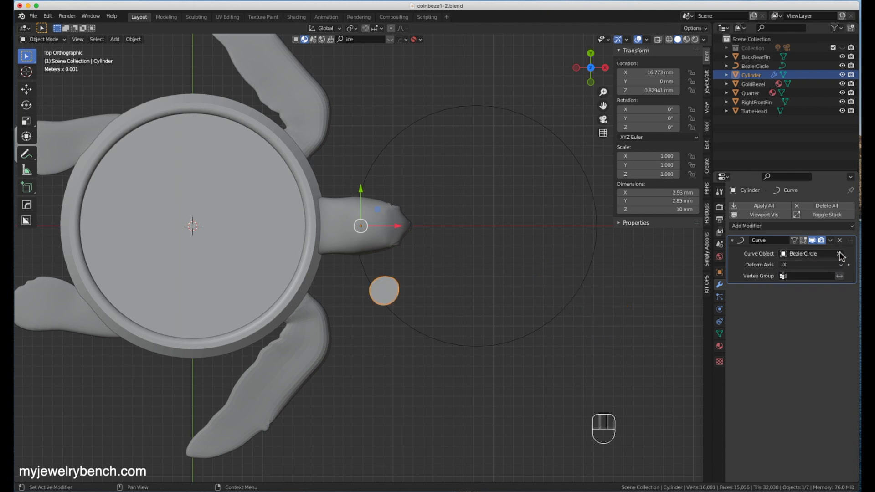
# Step: Clear the curve object from the cylinder's Curve modifier and assign BezierCircle to it again
pyautogui.click(839, 254)
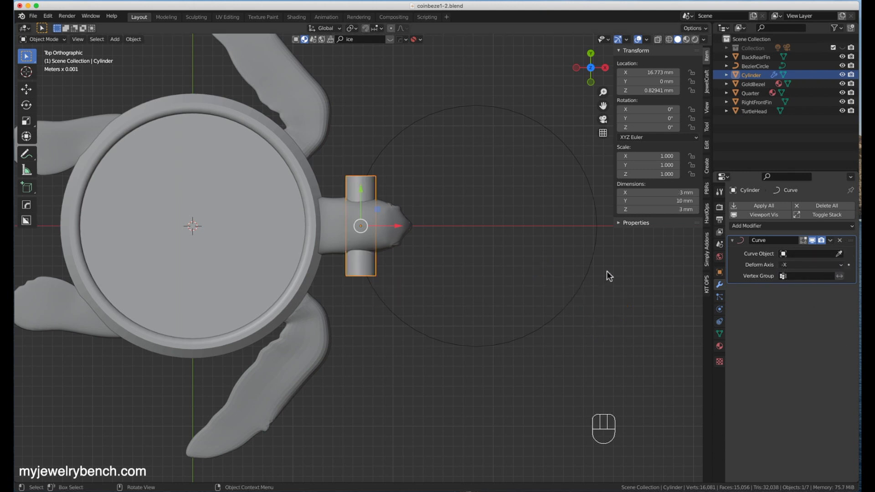
pyautogui.click(578, 289)
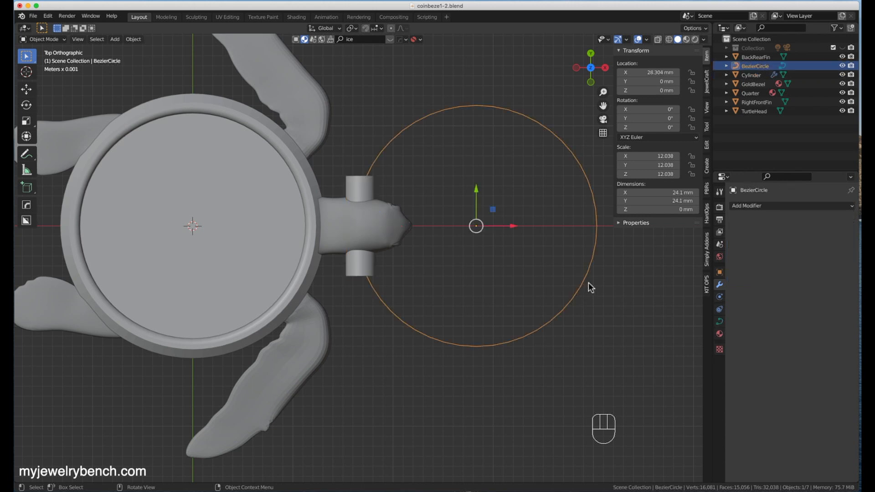
pyautogui.click(368, 194)
pyautogui.click(812, 254)
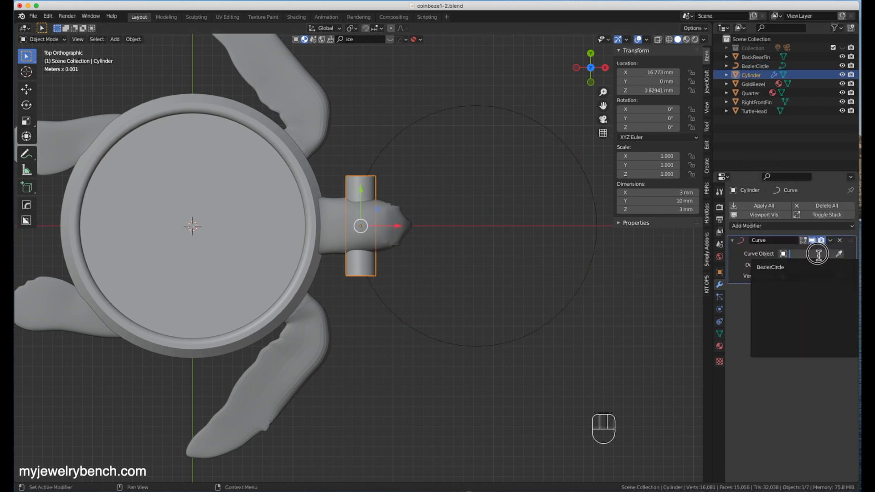
pyautogui.click(802, 265)
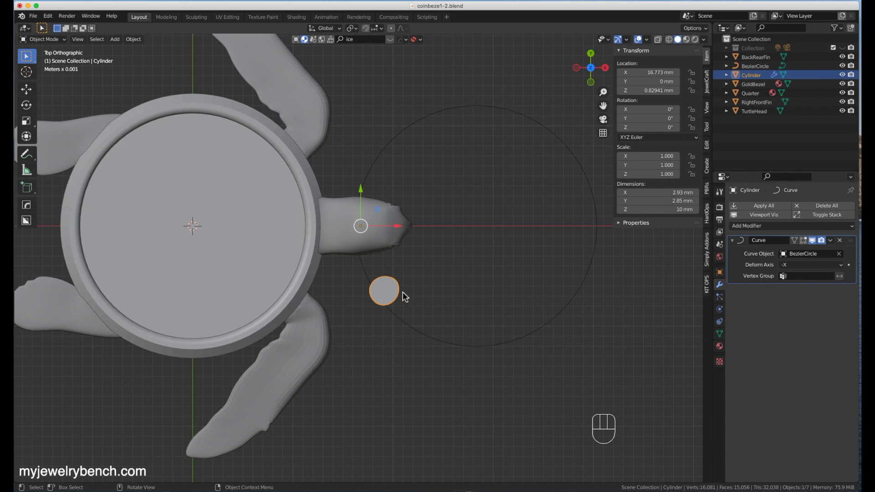
# Step: Rotate the cylinder 90° about the X axis and 90° about the Z axis
pyautogui.click(384, 293)
pyautogui.press('r')
pyautogui.press('x')
pyautogui.press('9')
pyautogui.press('0')
pyautogui.press('Return')
pyautogui.press('r')
pyautogui.press('z')
pyautogui.press('9')
pyautogui.press('0')
pyautogui.press('Return')
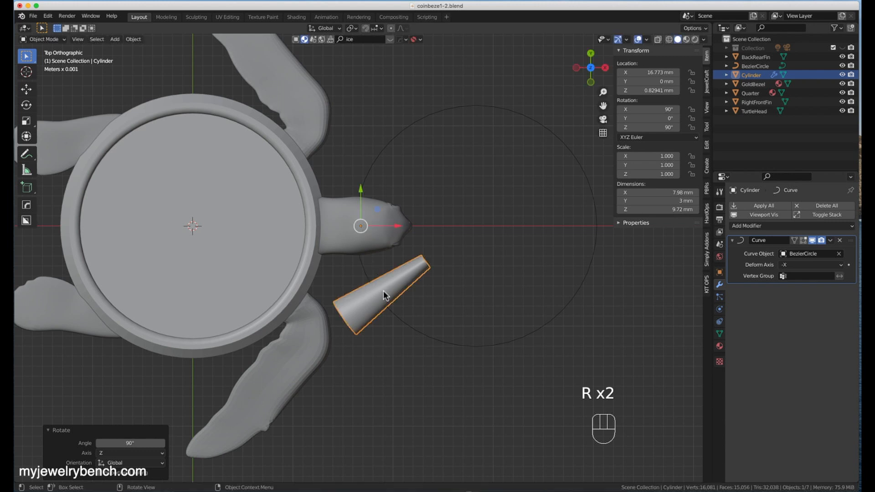
# Step: Try a free 90° rotation of the cylinder in the top view and another 90° about the Z axis
pyautogui.press('r')
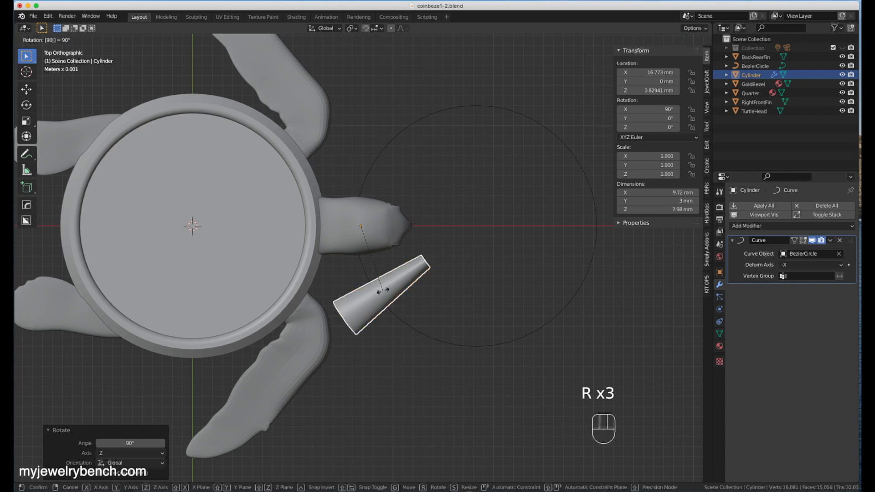
pyautogui.click(383, 295)
pyautogui.click(383, 292)
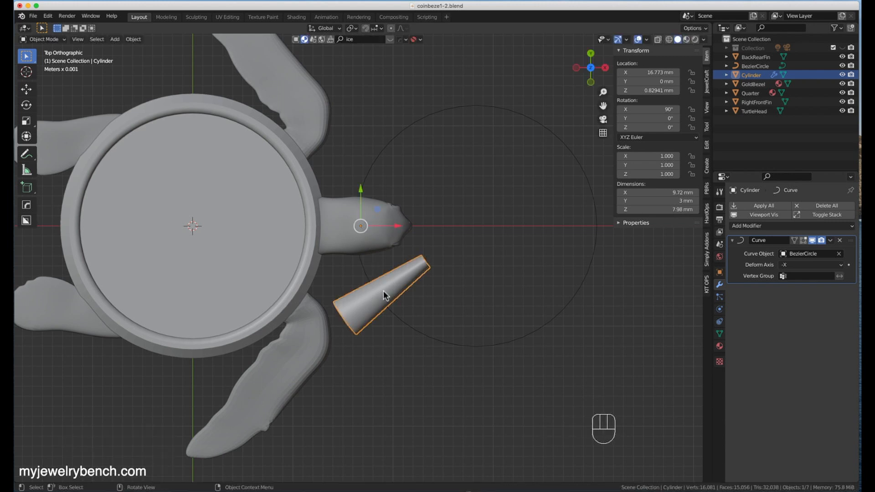
pyautogui.write('r90')
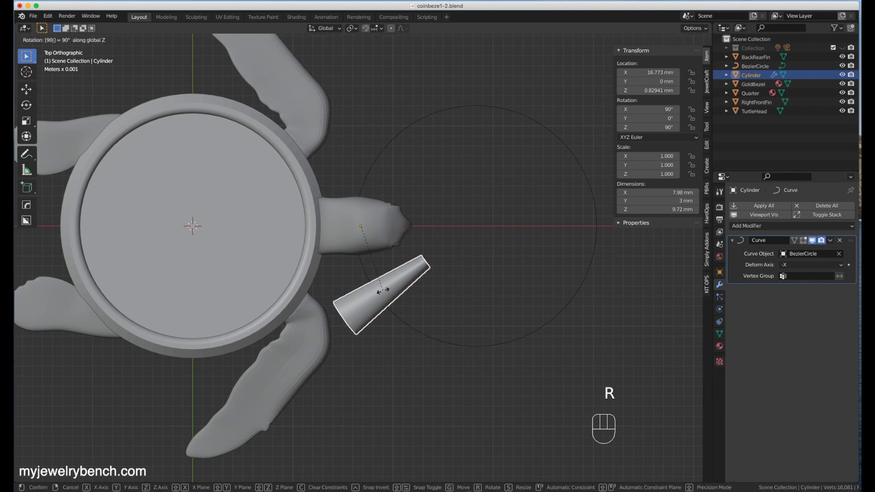
pyautogui.press('Return')
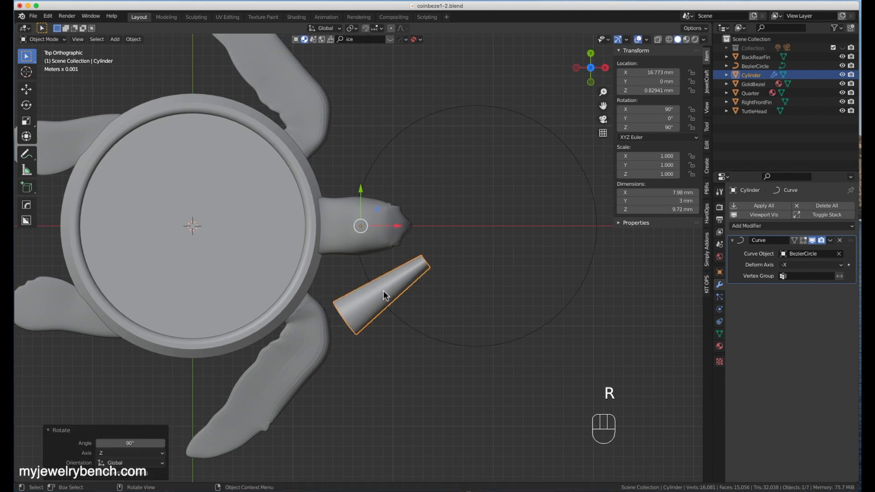
# Step: Set the Curve modifier's deform axis to X and rotate the cylinder another 90° about X and 90° about Z
pyautogui.click(842, 266)
pyautogui.click(785, 274)
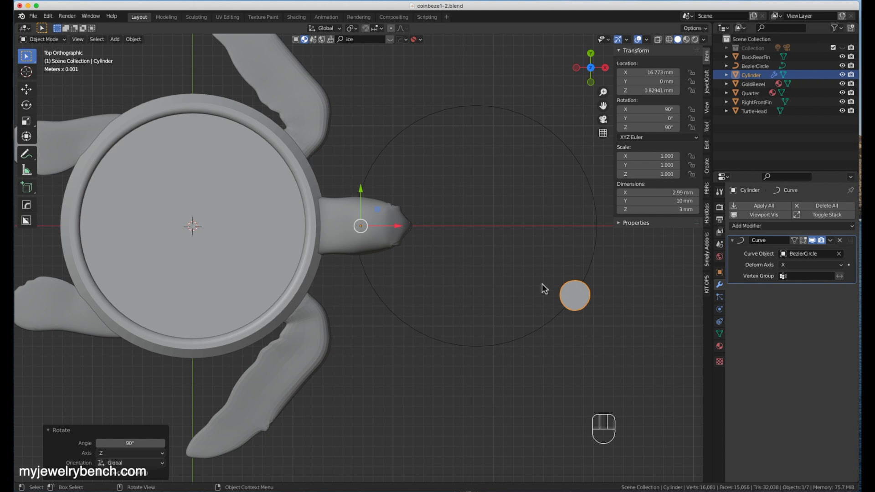
pyautogui.write('r')
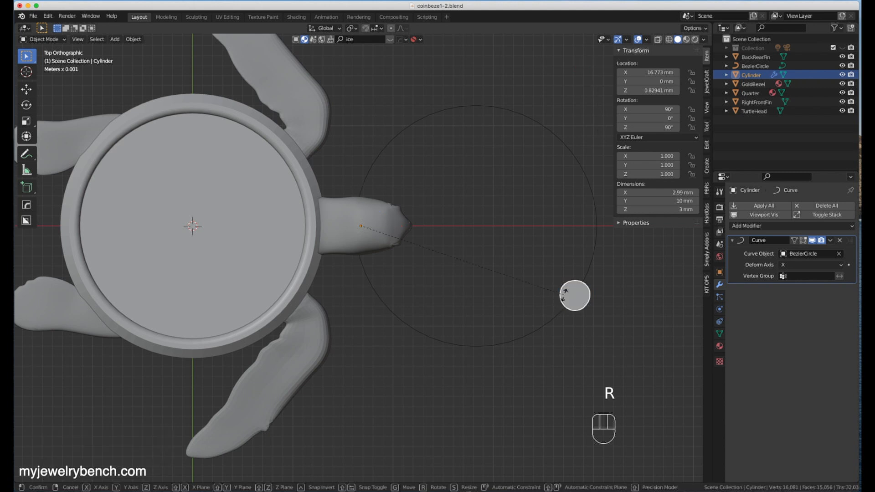
pyautogui.write('x90')
pyautogui.press('Return')
pyautogui.write('rz90')
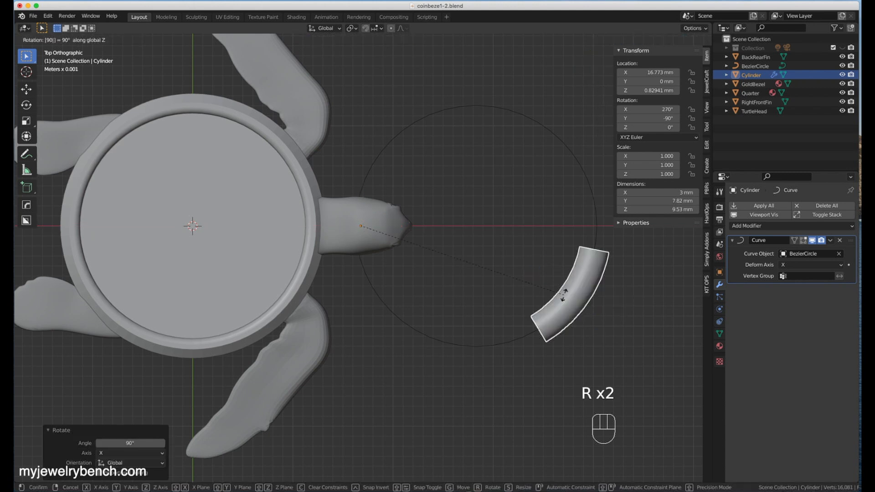
pyautogui.press('Return')
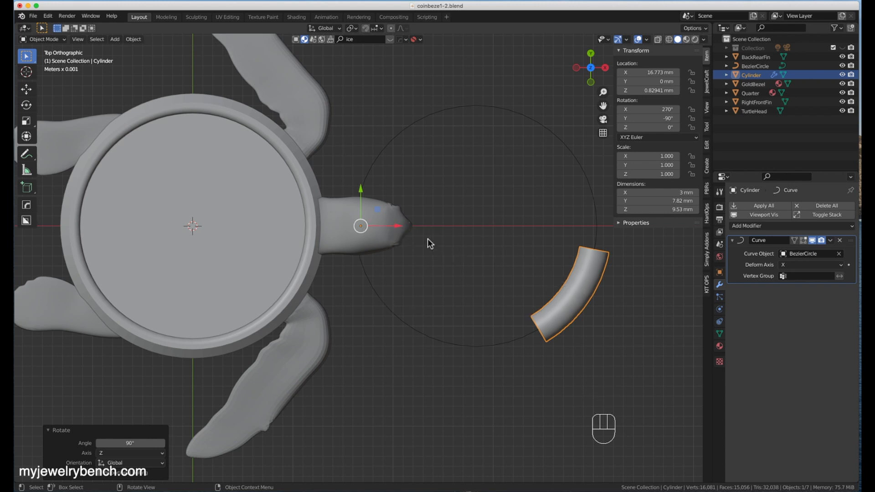
# Step: Move the bent cylinder about 30.47 mm along X into the head, and shift it with the Bezier circle about 0.48 mm along X
pyautogui.moveTo(404, 228); pyautogui.dragTo(707, 238)
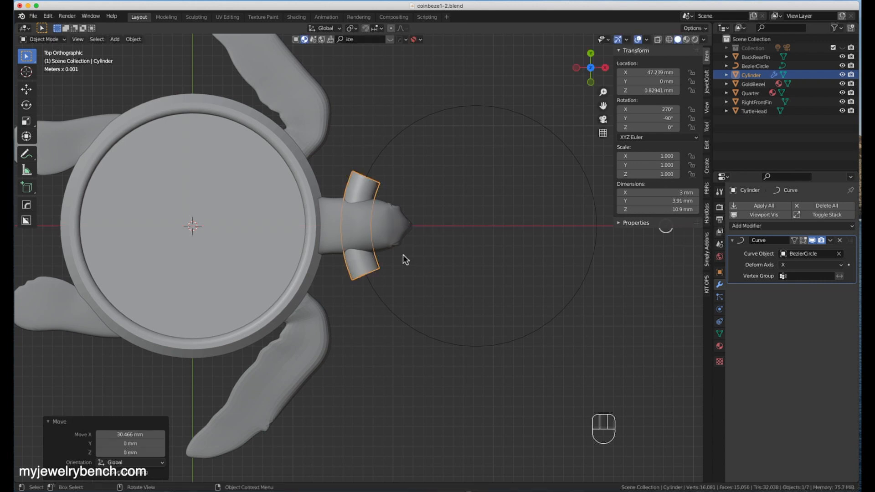
pyautogui.press('KP_1')
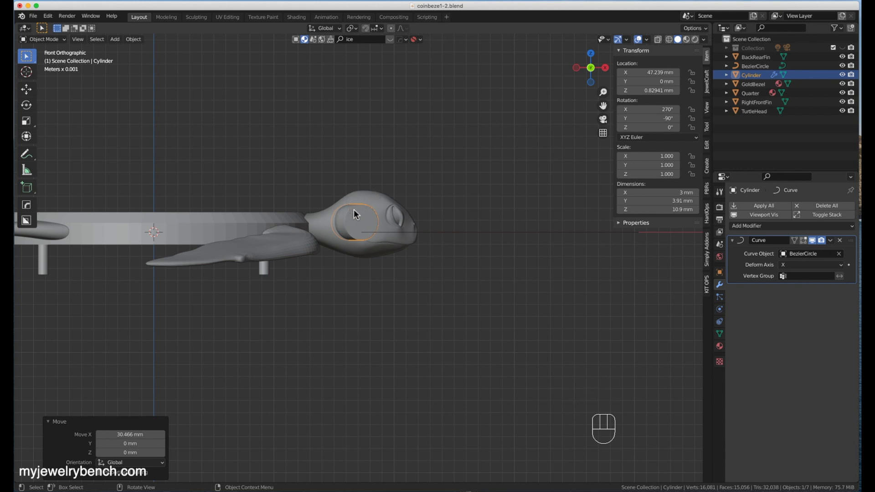
pyautogui.keyDown('shift'); pyautogui.click(560, 233); pyautogui.keyUp('shift')
pyautogui.moveTo(644, 230); pyautogui.dragTo(651, 232)
# Step: Scale the turtle head along Z to a Z scale of about 1.218
pyautogui.moveTo(475, 254); pyautogui.dragTo(557, 277, button='middle')
pyautogui.moveTo(431, 237); pyautogui.dragTo(343, 231, button='middle')
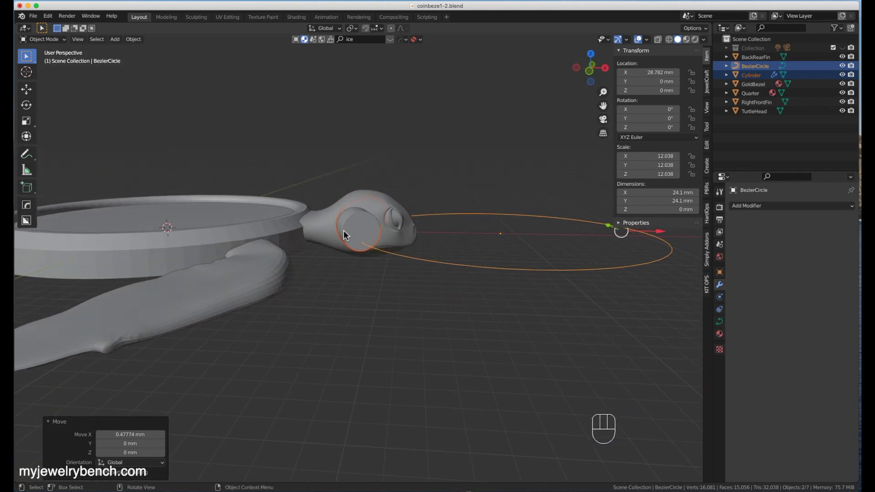
pyautogui.click(372, 207)
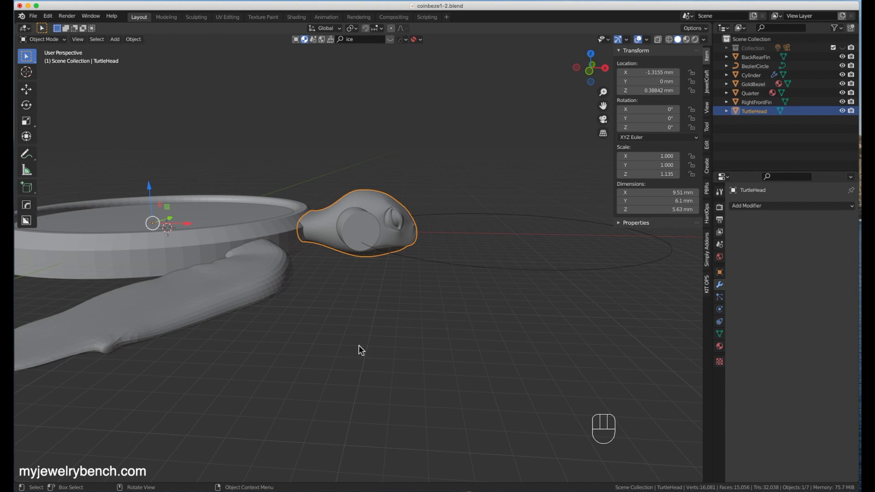
pyautogui.press('s')
pyautogui.press('z')
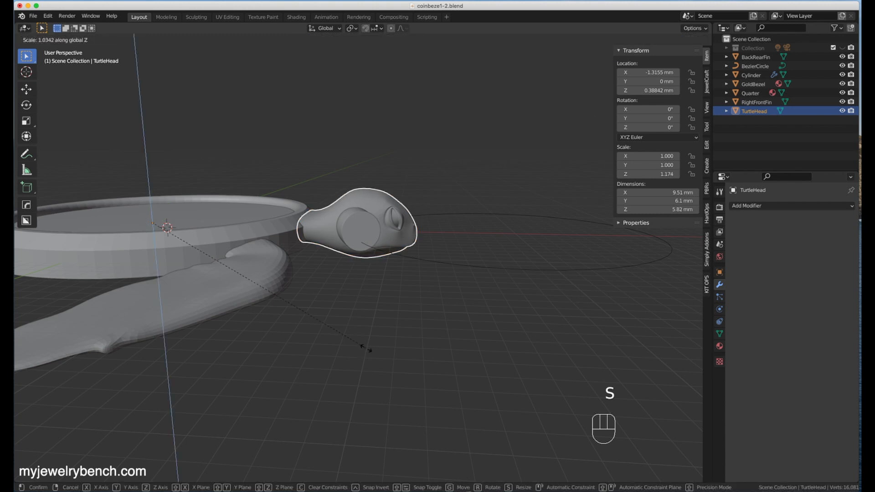
pyautogui.click(373, 353)
# Step: Apply the cylinder's Curve modifier and delete the Bezier circle
pyautogui.moveTo(376, 356); pyautogui.dragTo(452, 343, button='middle')
pyautogui.moveTo(341, 238); pyautogui.dragTo(349, 256, button='middle')
pyautogui.click(345, 264)
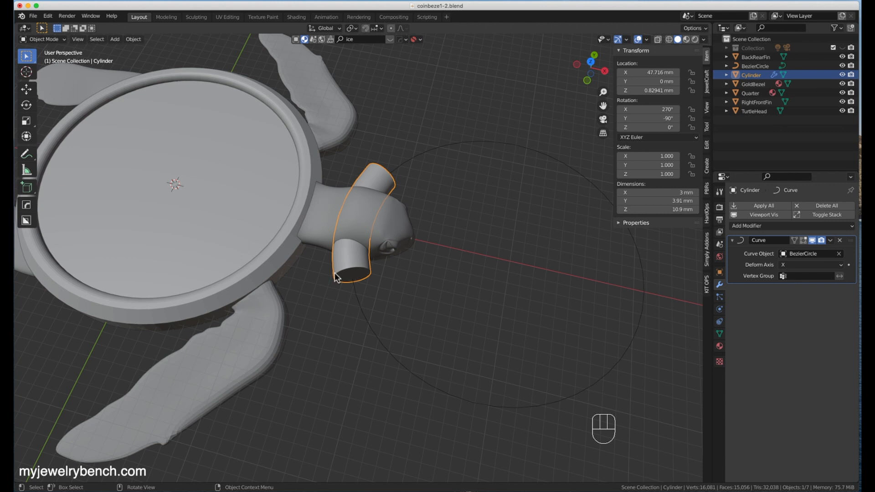
pyautogui.click(759, 207)
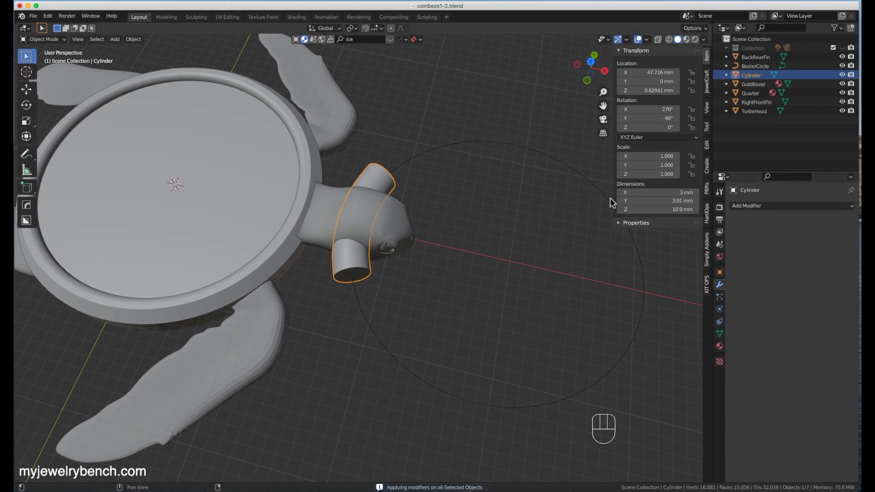
pyautogui.click(586, 178)
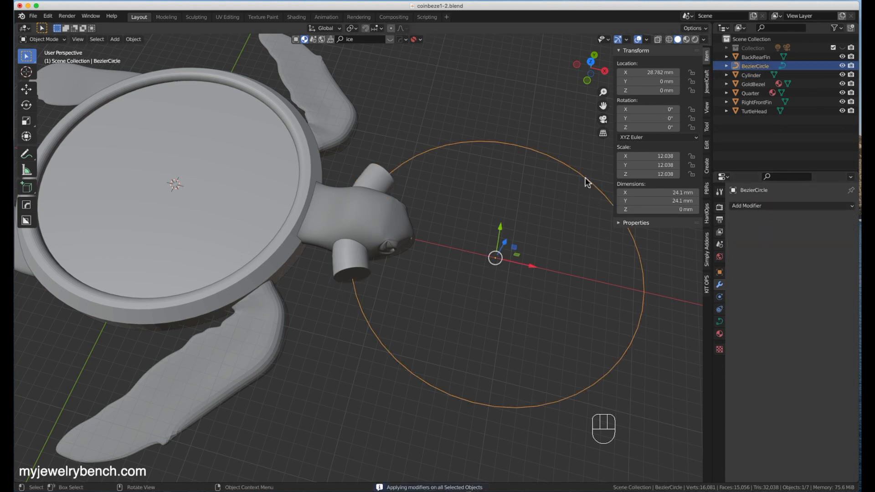
pyautogui.press('x')
pyautogui.click(586, 180)
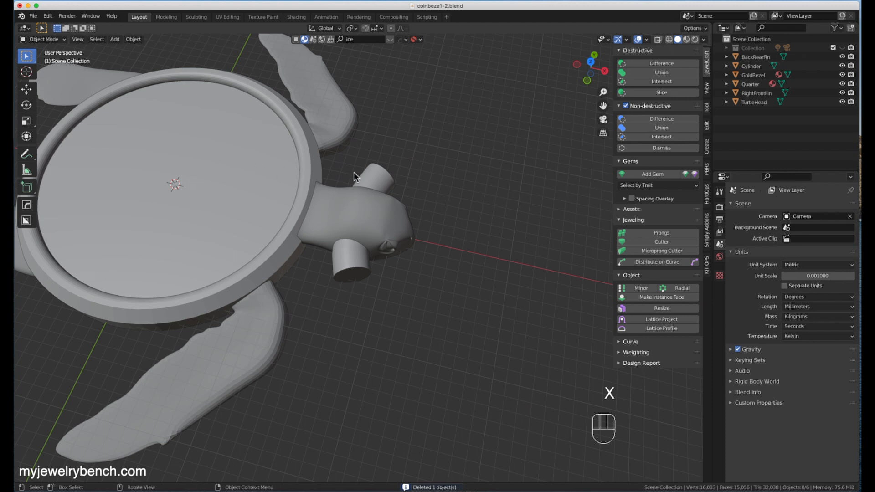
# Step: Subtract the bent cylinder from the turtle head with a destructive Boolean Difference
pyautogui.click(367, 180)
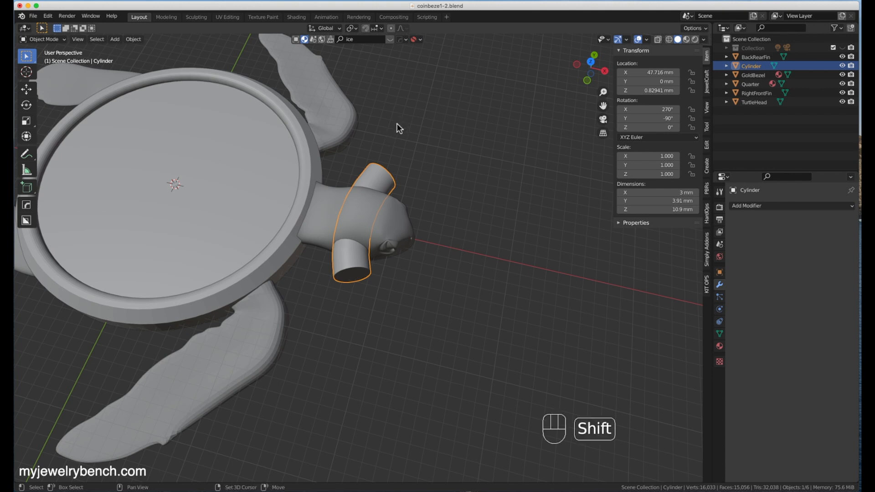
pyautogui.keyDown('shift'); pyautogui.click(396, 225); pyautogui.keyUp('shift')
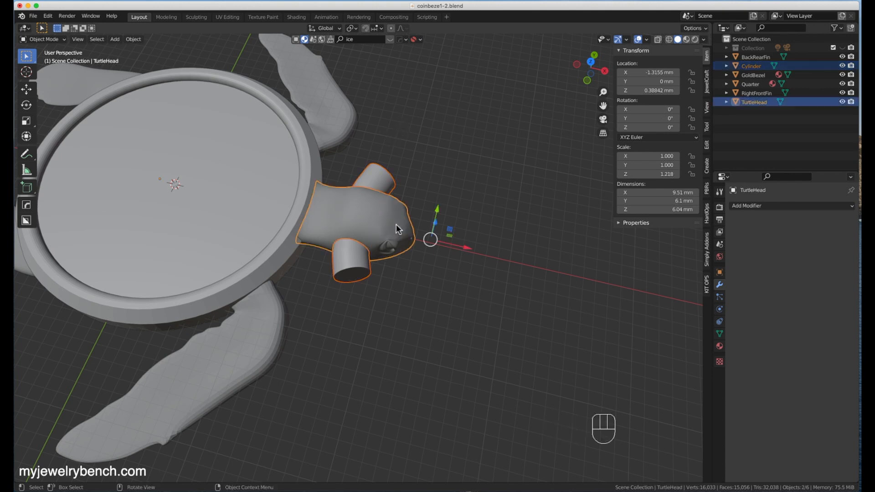
pyautogui.click(707, 81)
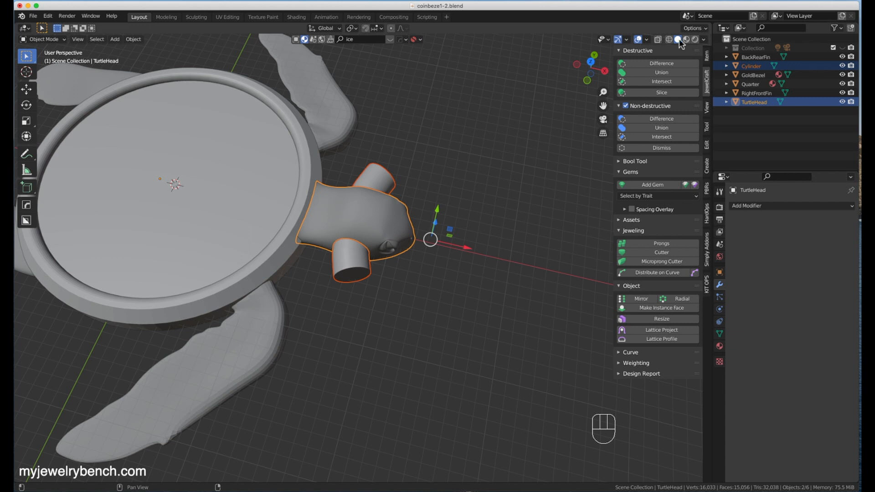
pyautogui.click(665, 67)
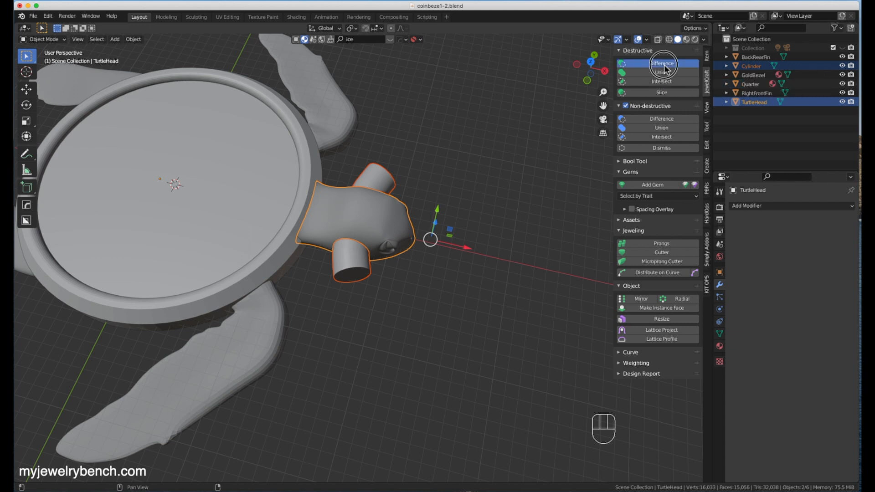
pyautogui.moveTo(406, 295); pyautogui.dragTo(368, 135, button='middle')
pyautogui.scroll(2, 359, 228)
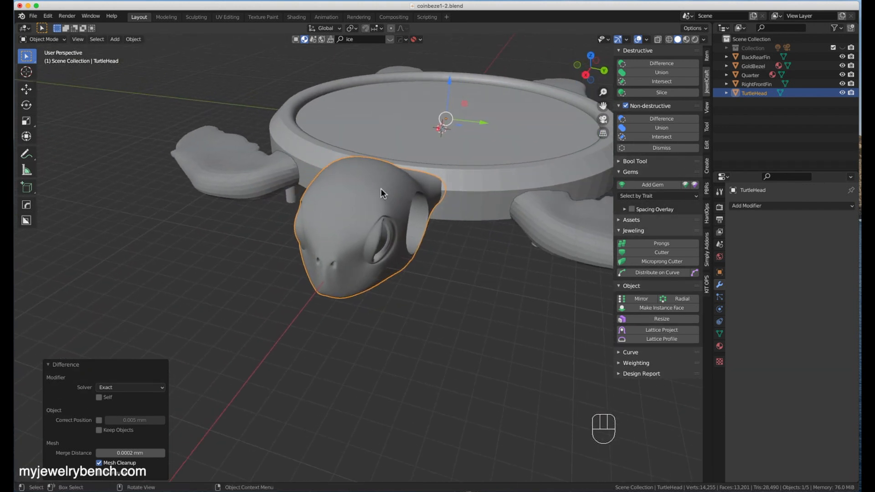
# Step: Move the turtle head about -0.46 mm along X and -0.16 mm along Z so its neck sits into the bezel
pyautogui.moveTo(338, 250); pyautogui.dragTo(417, 331, button='middle')
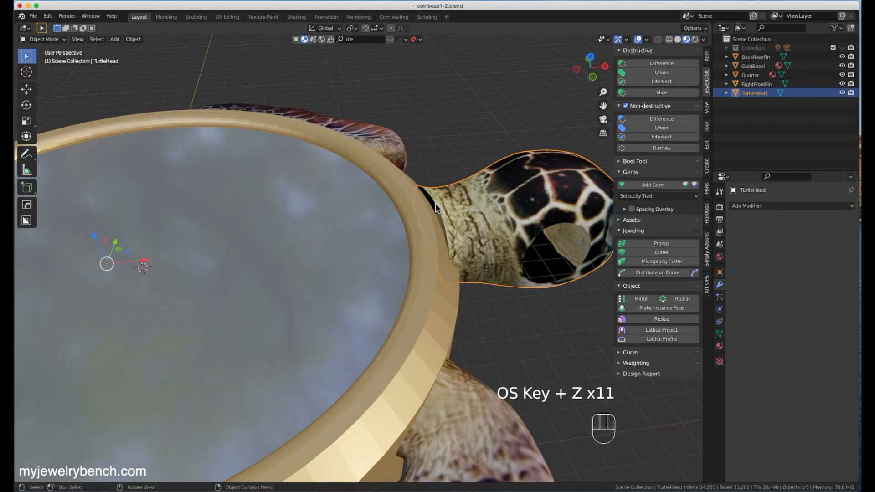
pyautogui.moveTo(436, 203)
pyautogui.mouseDown(button='middle')
pyautogui.moveTo(405, 190)
pyautogui.moveTo(449, 187)
pyautogui.moveTo(438, 199)
pyautogui.moveTo(422, 189)
pyautogui.moveTo(447, 223)
pyautogui.mouseUp(button='middle')
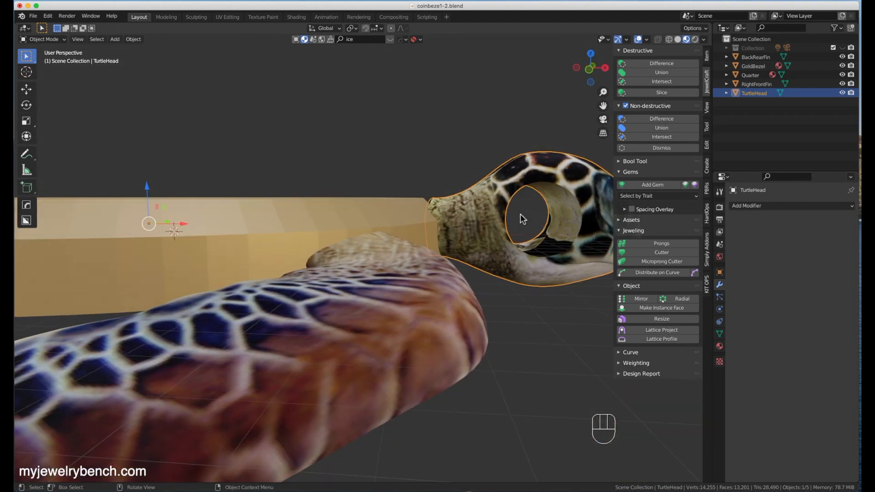
pyautogui.moveTo(189, 226); pyautogui.dragTo(177, 227)
pyautogui.moveTo(366, 199); pyautogui.dragTo(345, 187, button='middle')
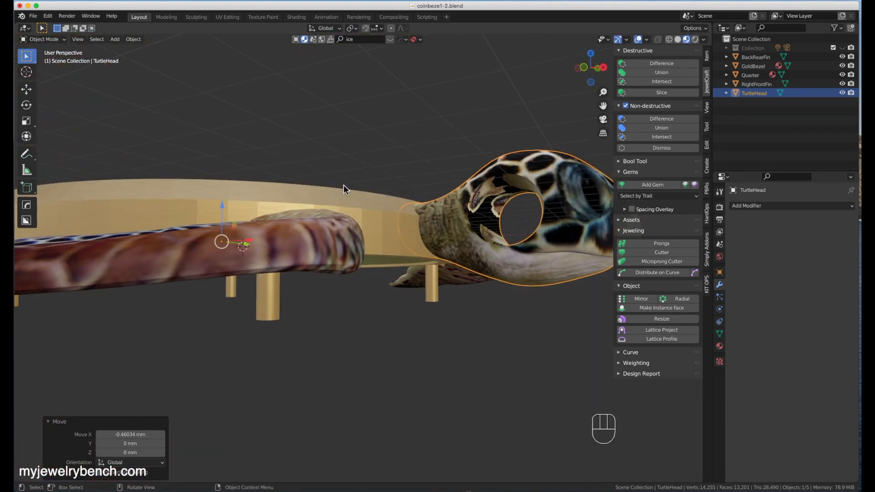
pyautogui.moveTo(223, 206); pyautogui.dragTo(225, 212)
pyautogui.moveTo(387, 344); pyautogui.dragTo(461, 299, button='middle')
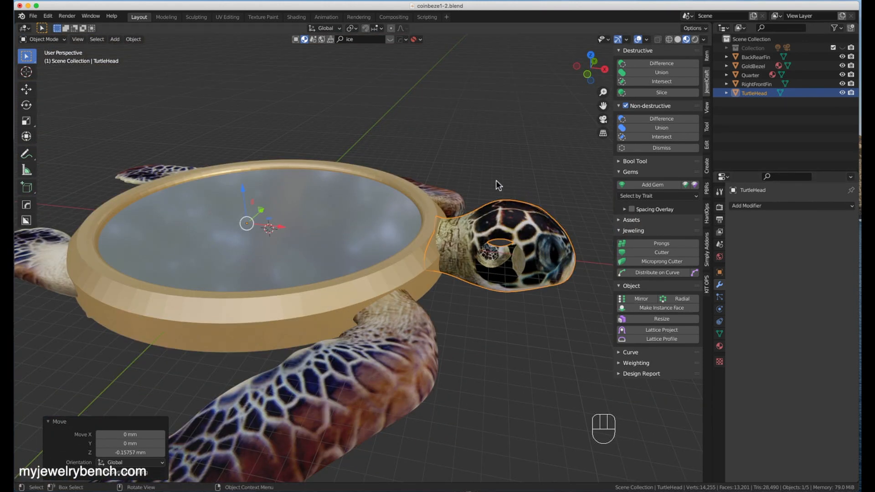
# Step: Join the turtle head to the gold bezel with a destructive Boolean Union, keeping the bezel as the active object
pyautogui.press('shift')
pyautogui.keyDown('shift'); pyautogui.click(413, 274); pyautogui.keyUp('shift')
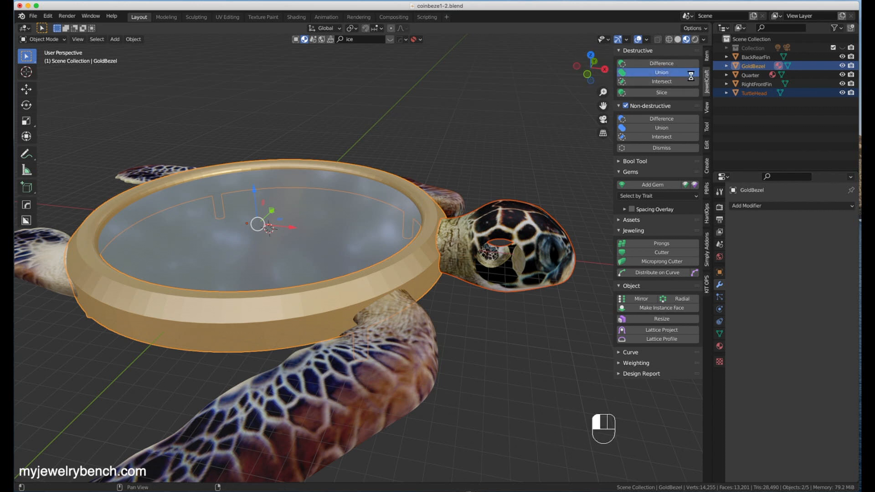
pyautogui.click(661, 72)
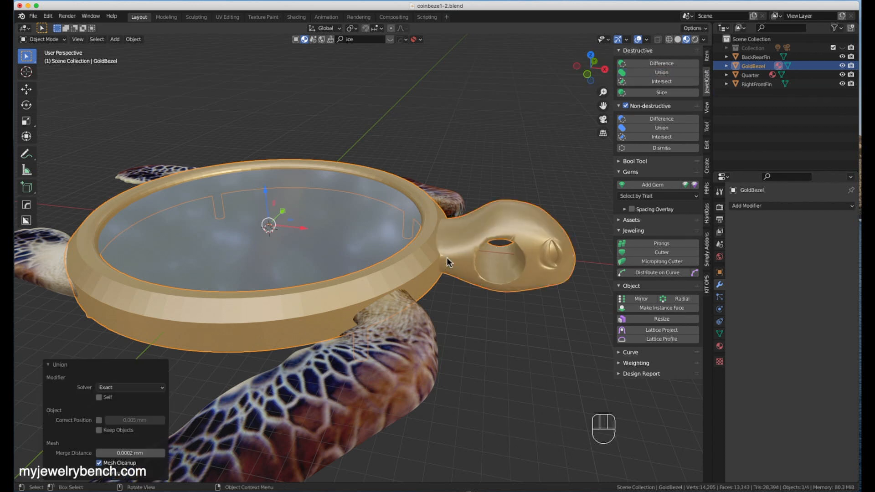
# Step: Merge the front fins into the gold bezel with a Boolean Union
pyautogui.moveTo(357, 300); pyautogui.dragTo(457, 294, button='middle')
pyautogui.click(518, 298)
pyautogui.moveTo(518, 298); pyautogui.dragTo(460, 284, button='middle')
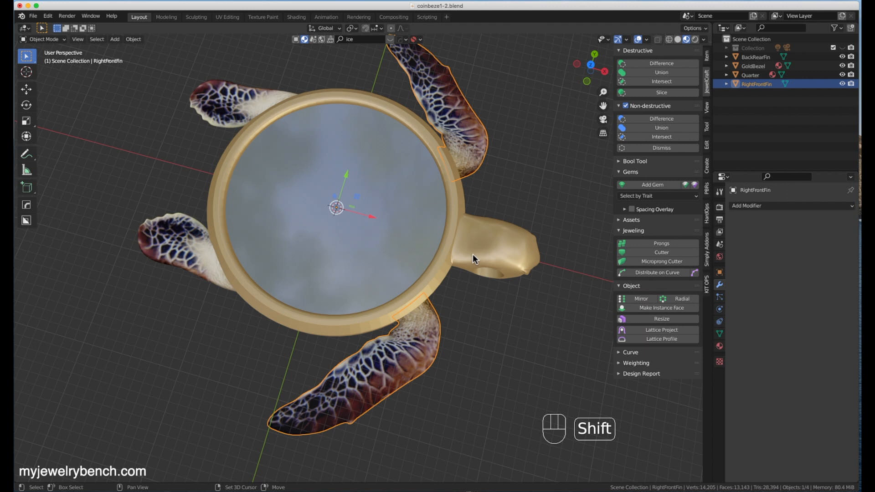
pyautogui.keyDown('shift'); pyautogui.click(432, 270); pyautogui.keyUp('shift')
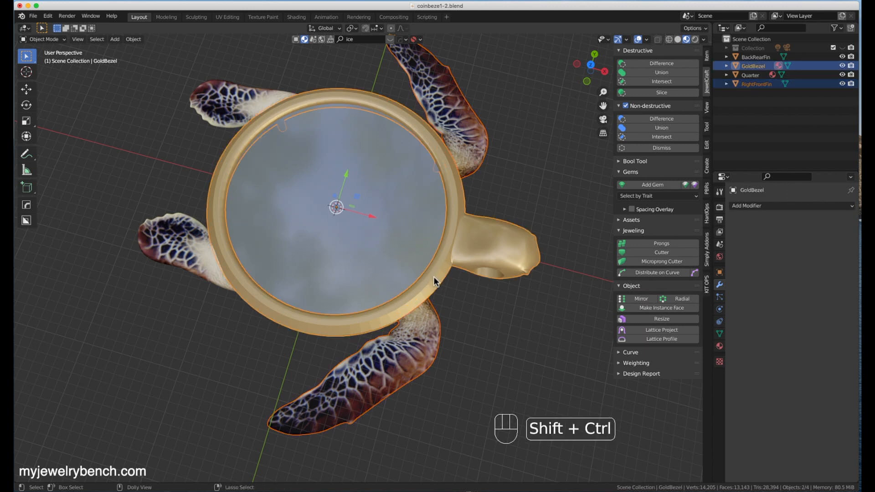
pyautogui.press('ctrl+shift+KP_Add')
# Step: Merge the rear fins into the gold bezel with a Boolean Union
pyautogui.click(178, 253)
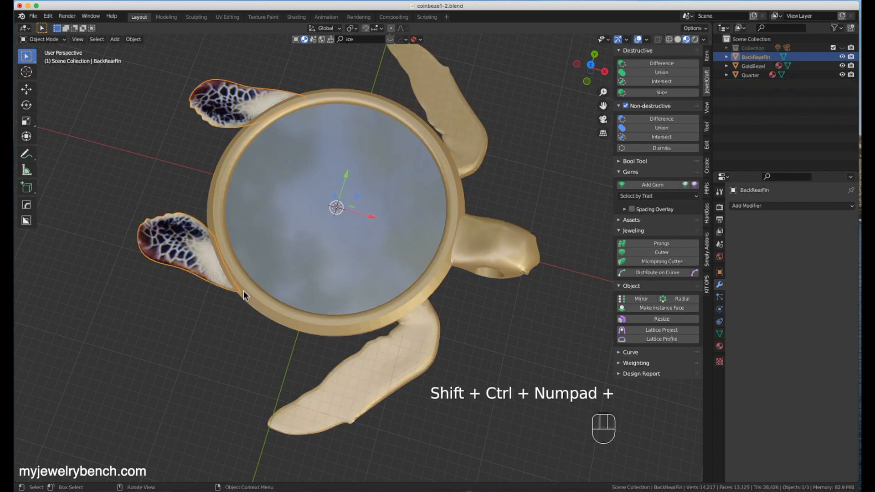
pyautogui.keyDown('shift'); pyautogui.click(261, 304); pyautogui.keyUp('shift')
pyautogui.press('ctrl+shift+KP_Add')
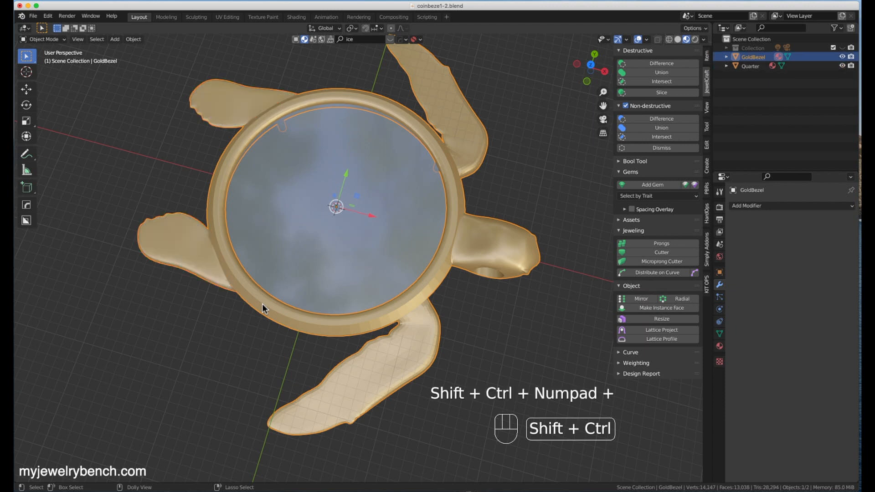
pyautogui.moveTo(319, 351); pyautogui.dragTo(377, 261, button='middle')
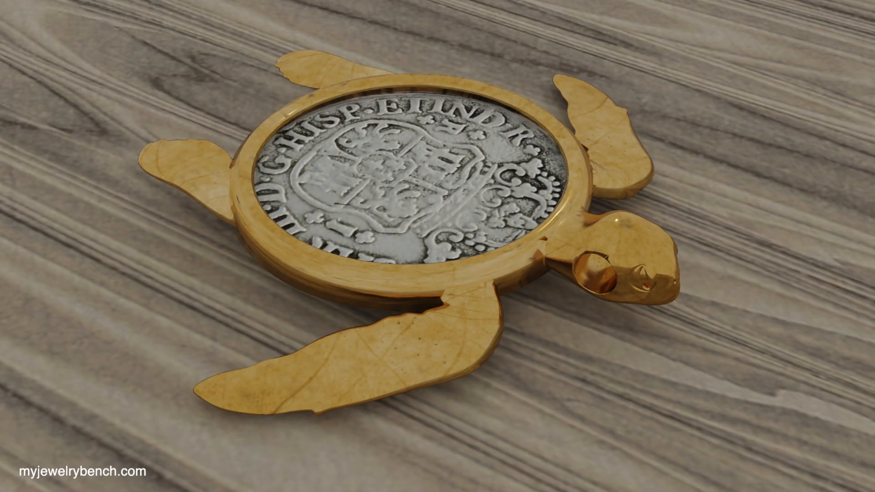